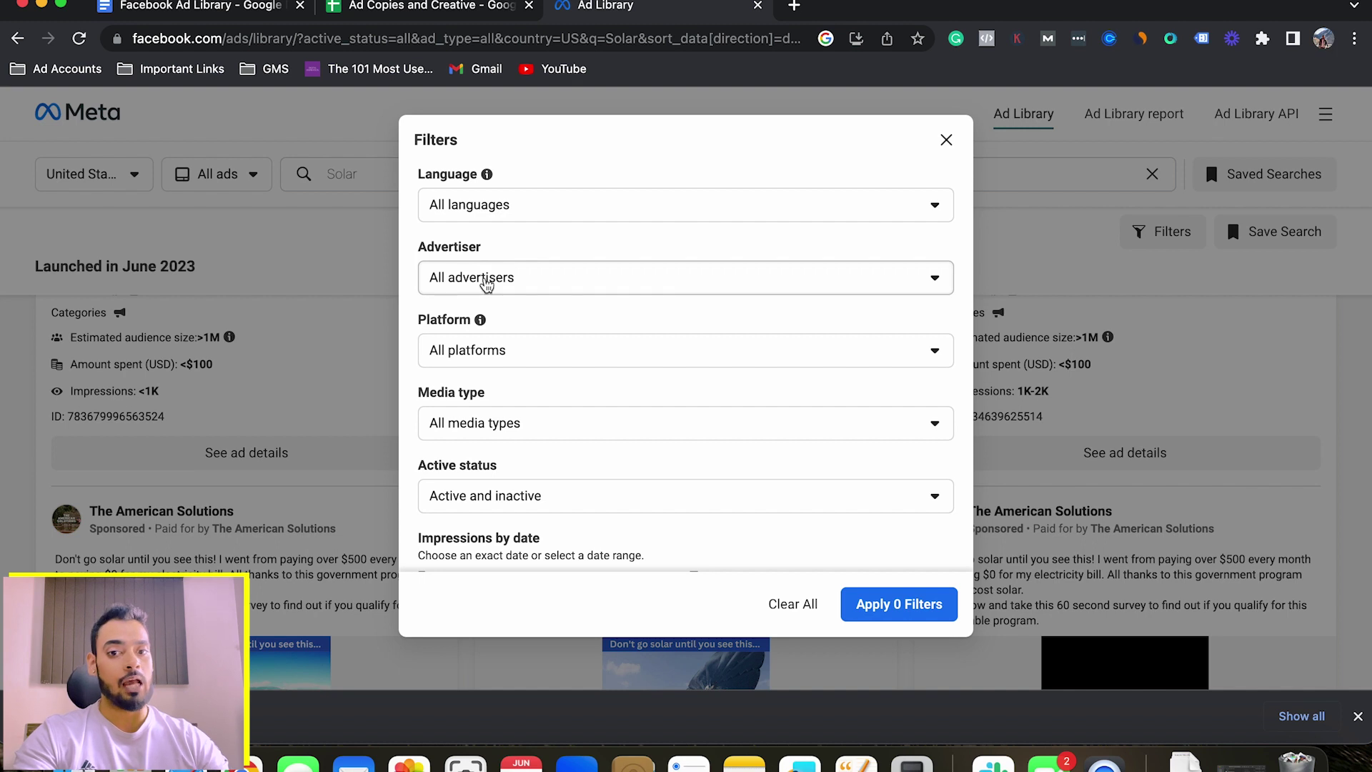
# Review the available advertiser and media type filter options for the Solar ad search
pyautogui.click(487, 284)
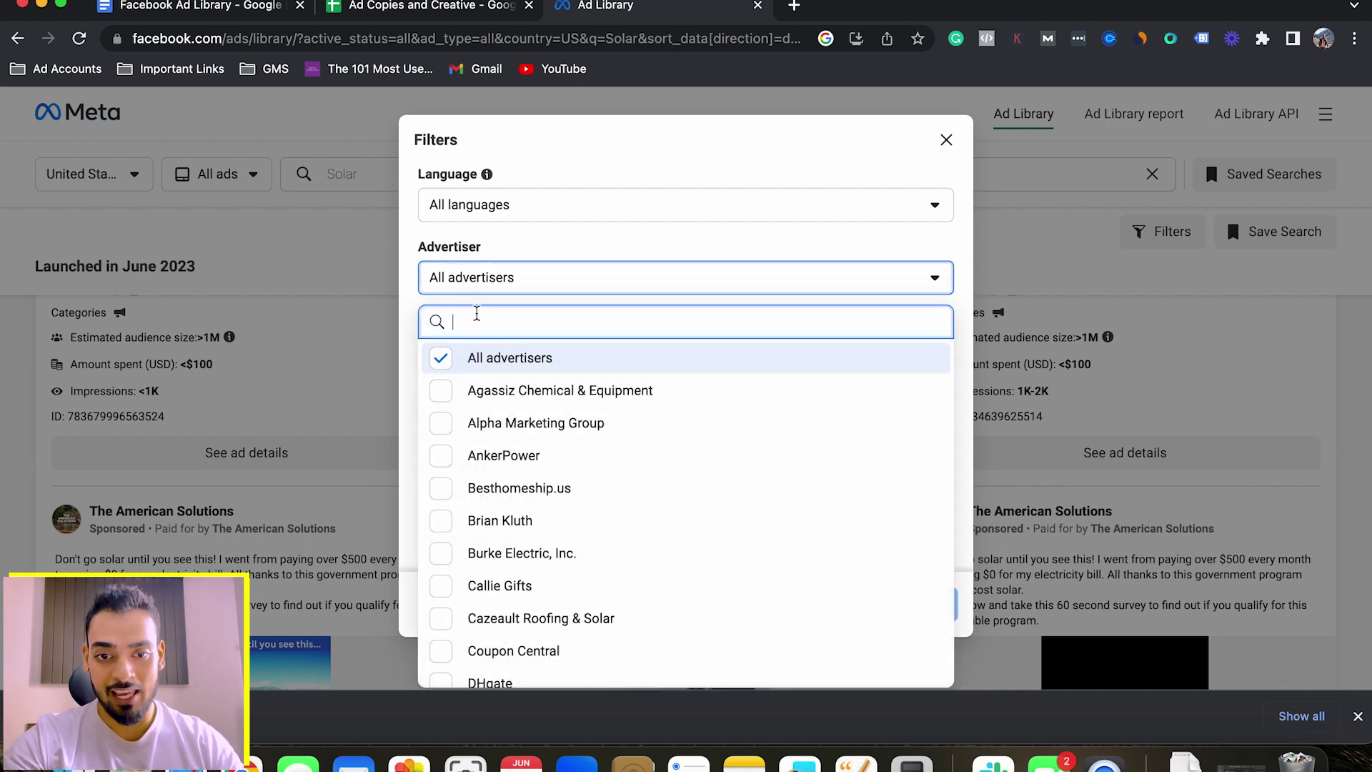
pyautogui.click(473, 280)
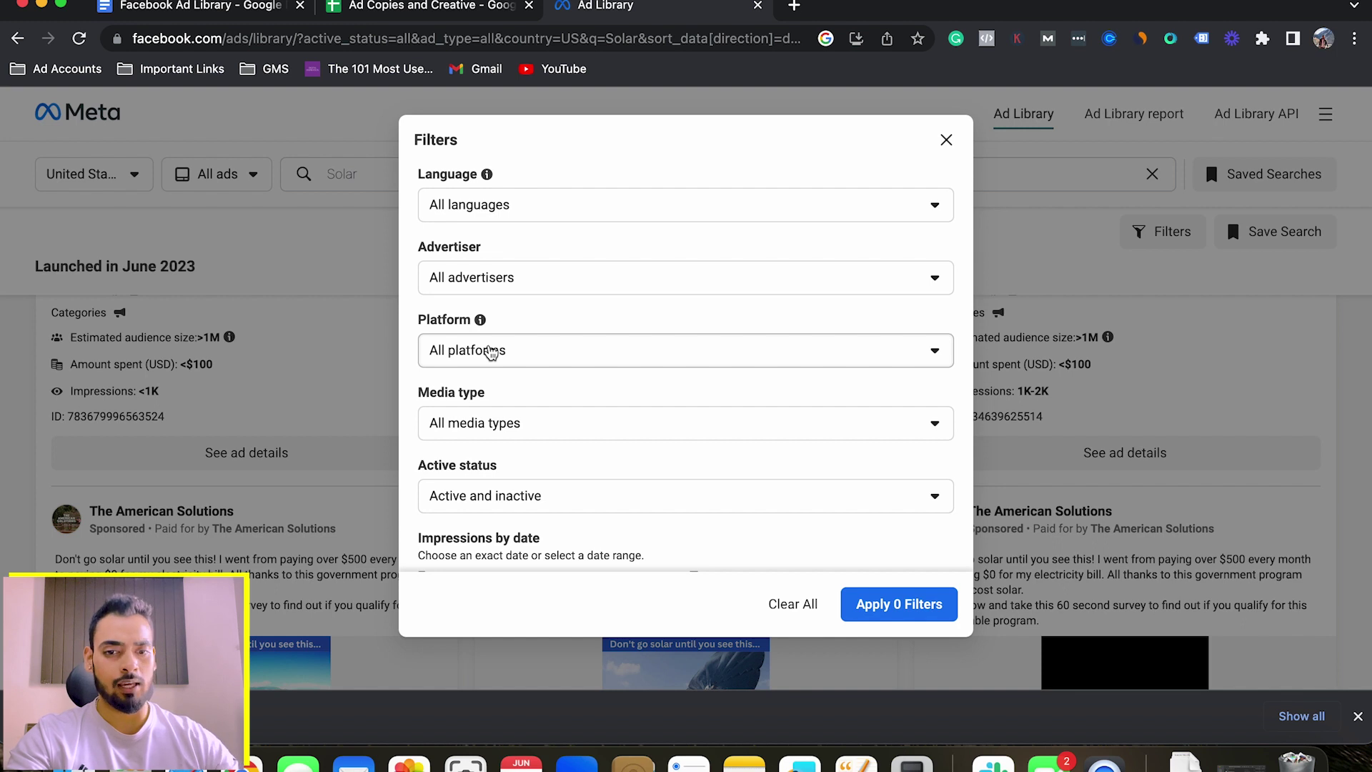
pyautogui.scroll(-1, 517, 444)
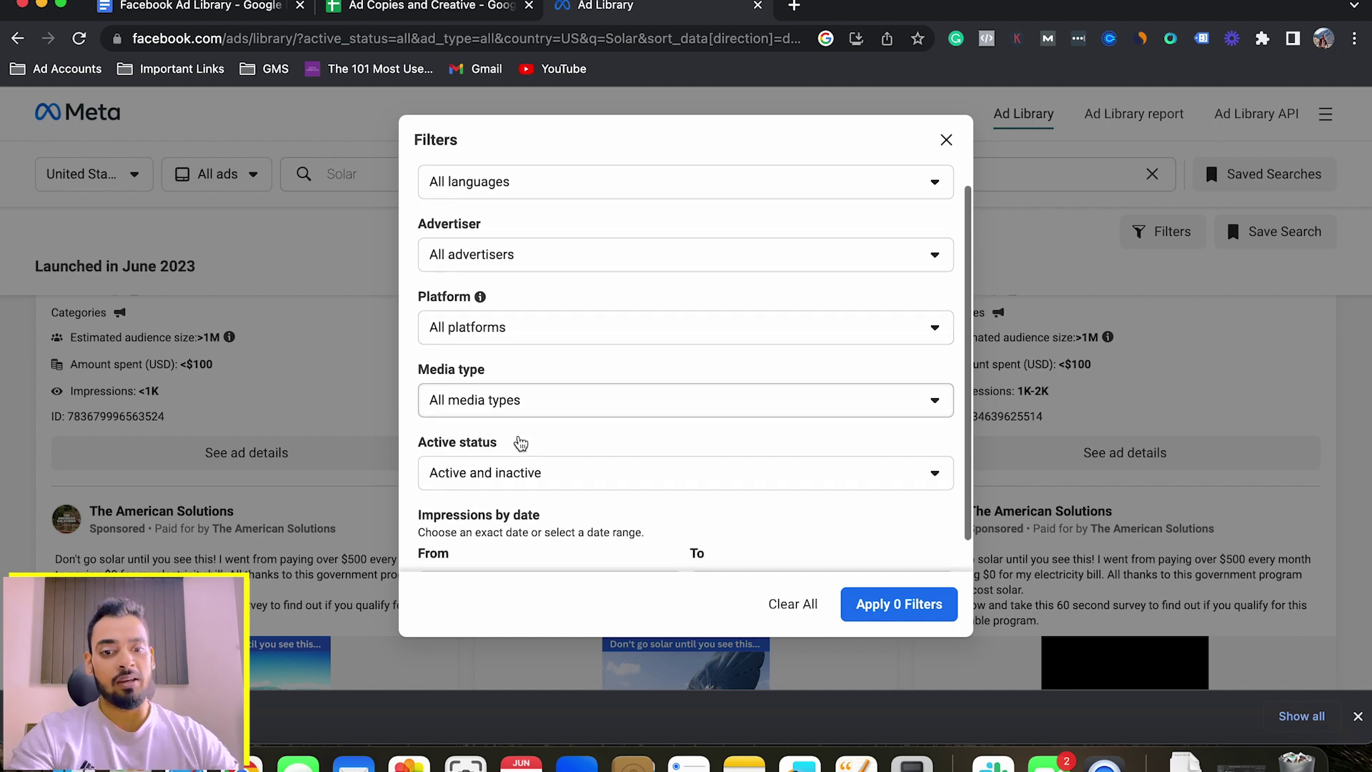
pyautogui.click(479, 405)
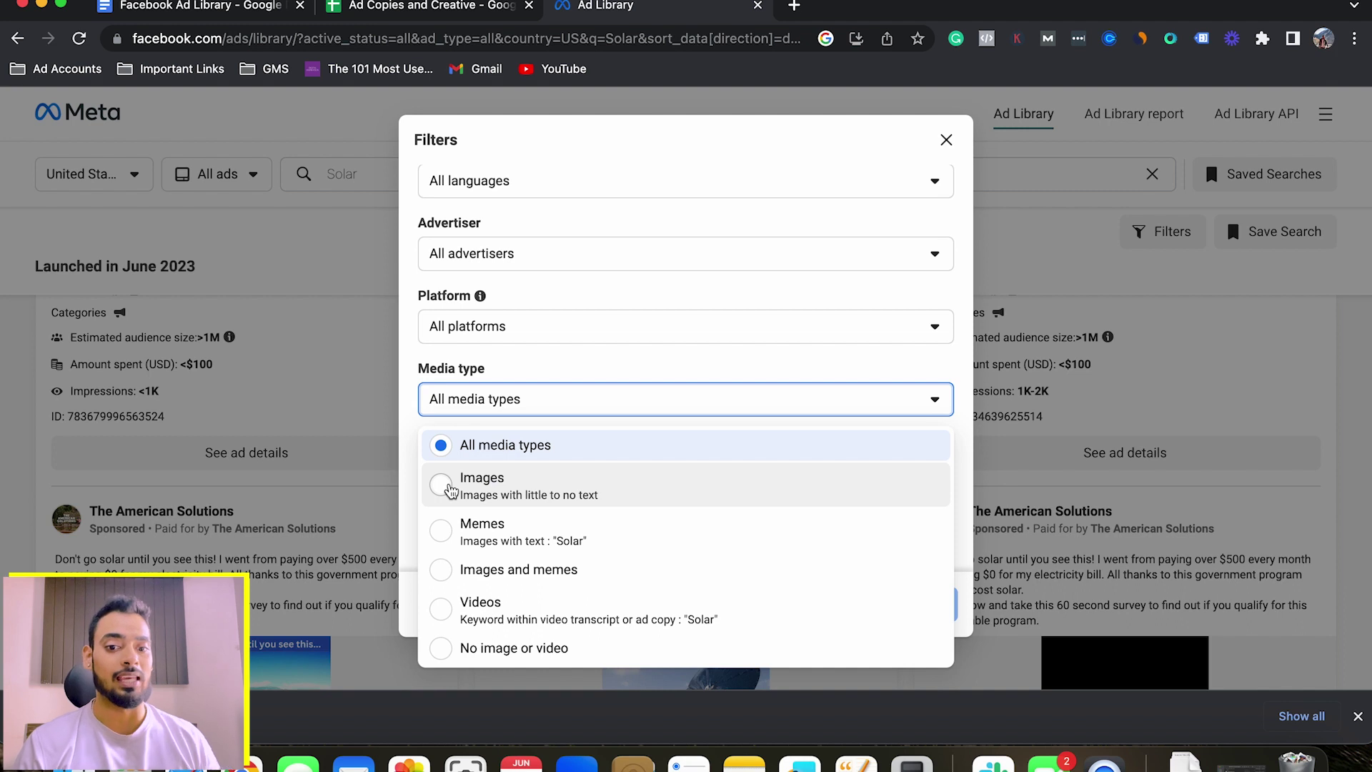
pyautogui.click(431, 363)
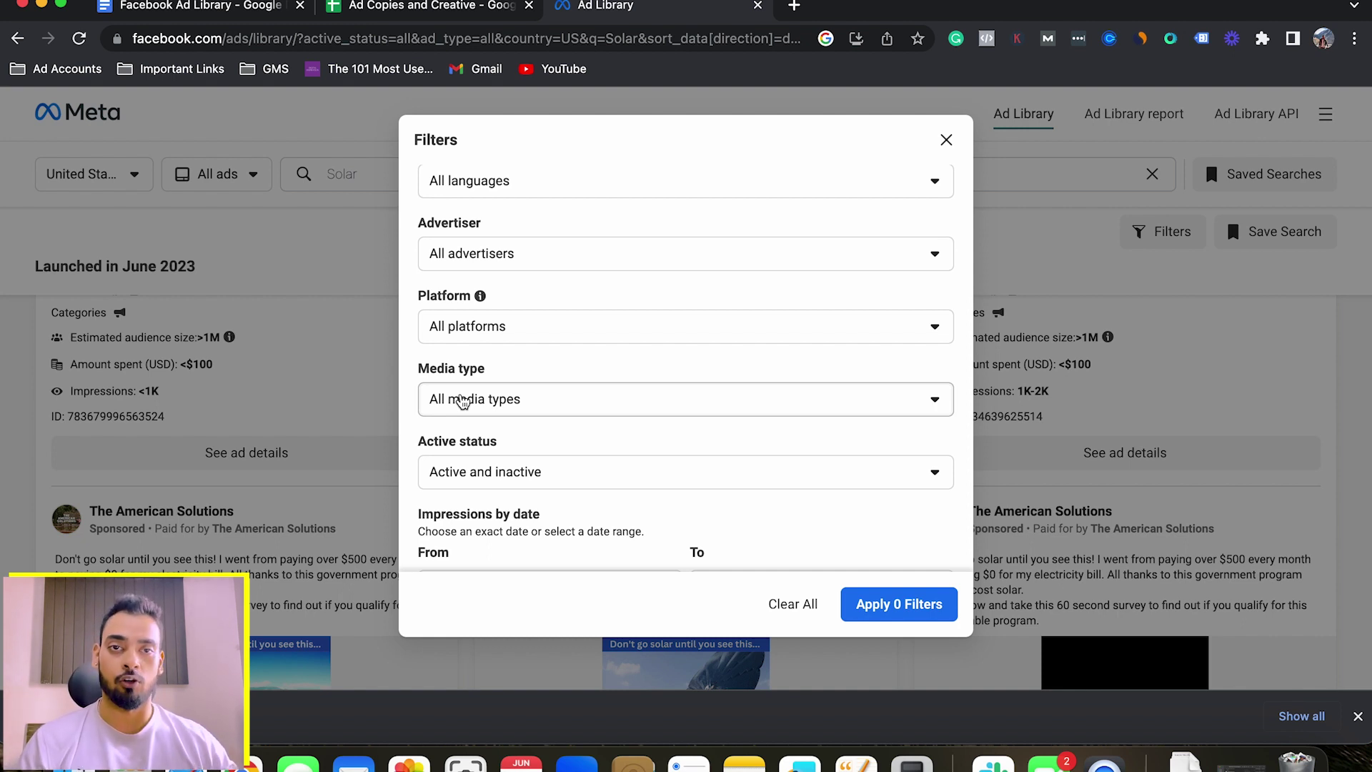
# Restrict the active status filter to active ads
pyautogui.scroll(-2, 459, 454)
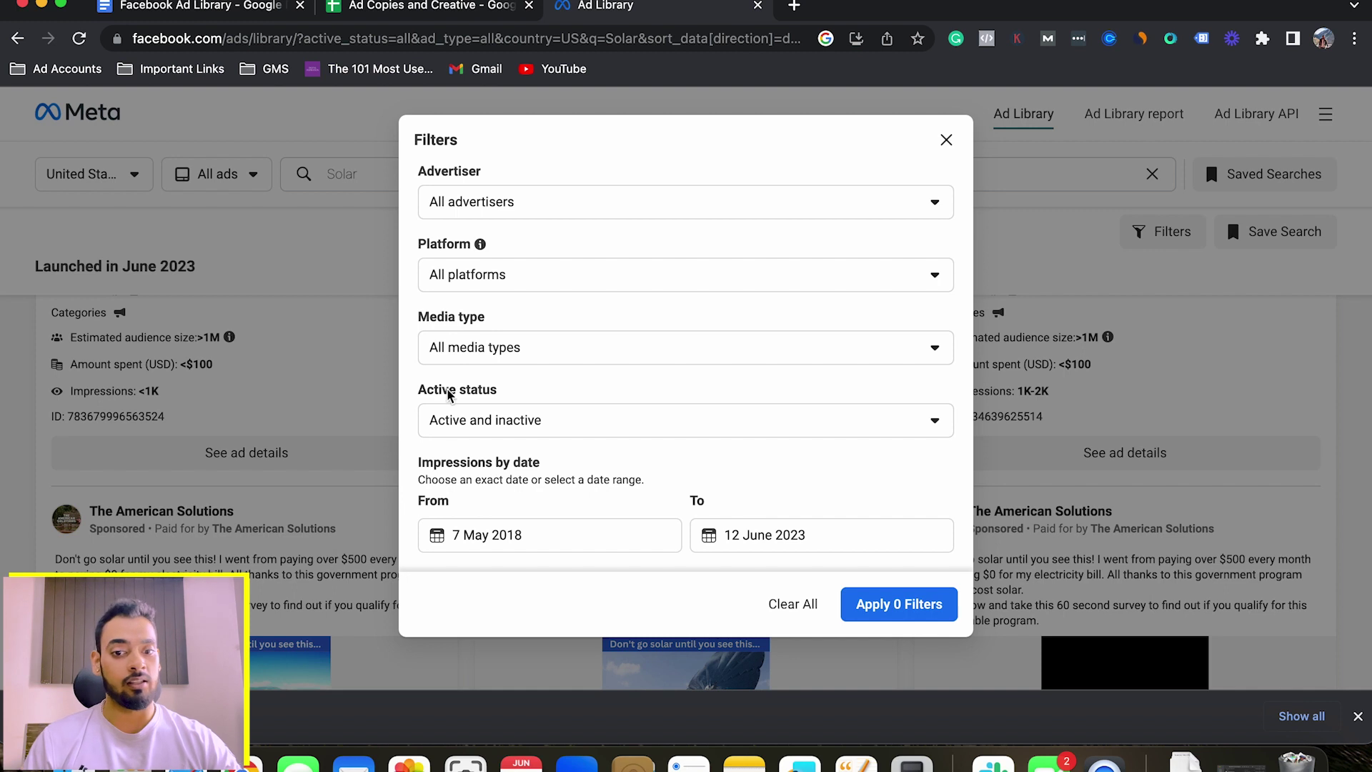
pyautogui.click(479, 423)
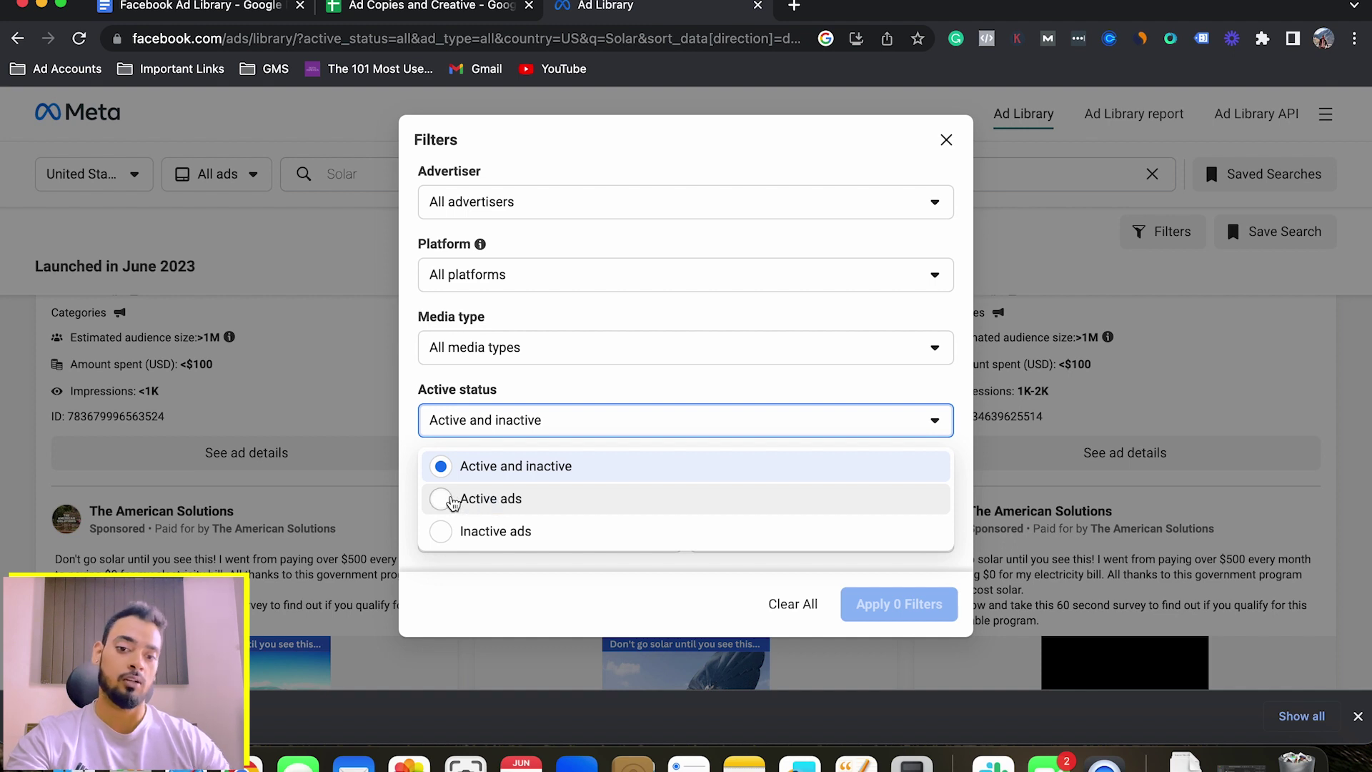
pyautogui.click(454, 500)
# Set the end date of the impressions range to 31 March 2023 and apply the filters
pyautogui.scroll(-1, 493, 443)
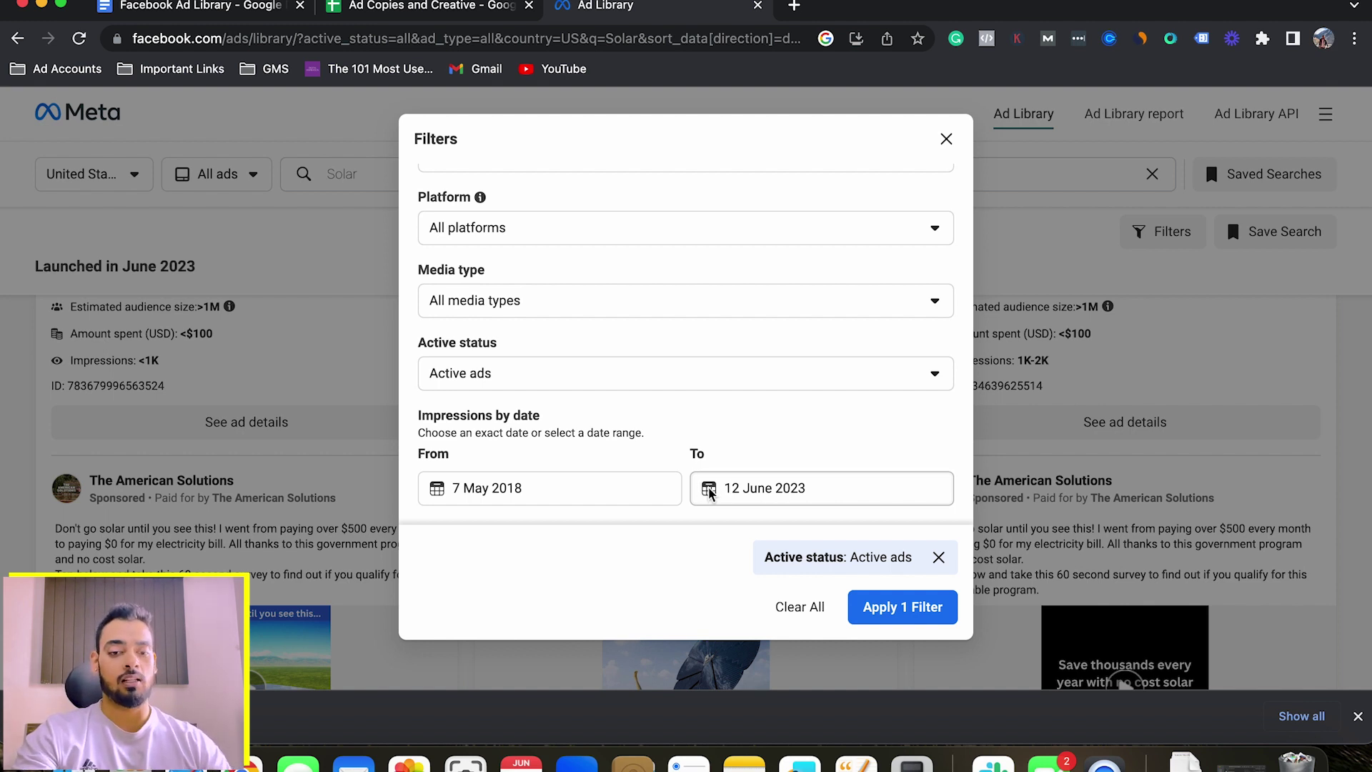
pyautogui.click(741, 491)
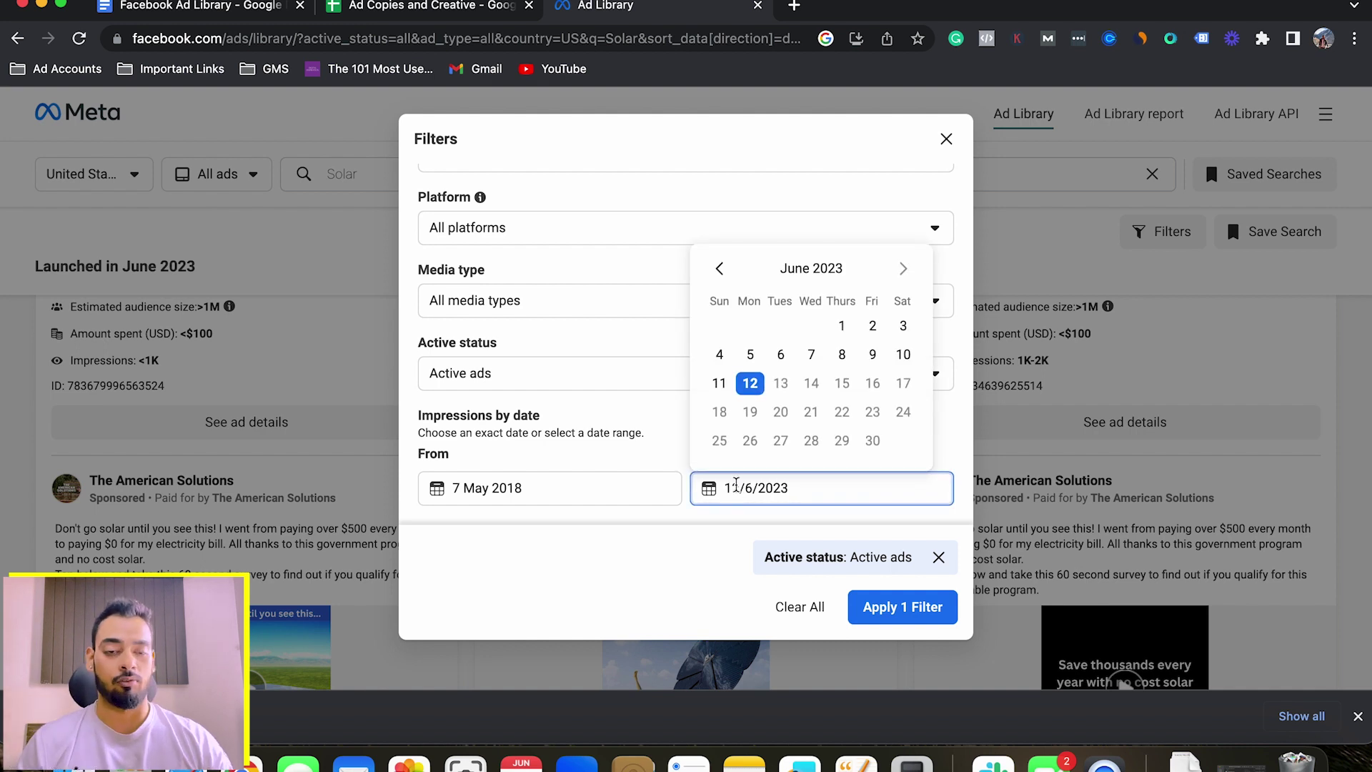
pyautogui.click(720, 268)
pyautogui.click(722, 270)
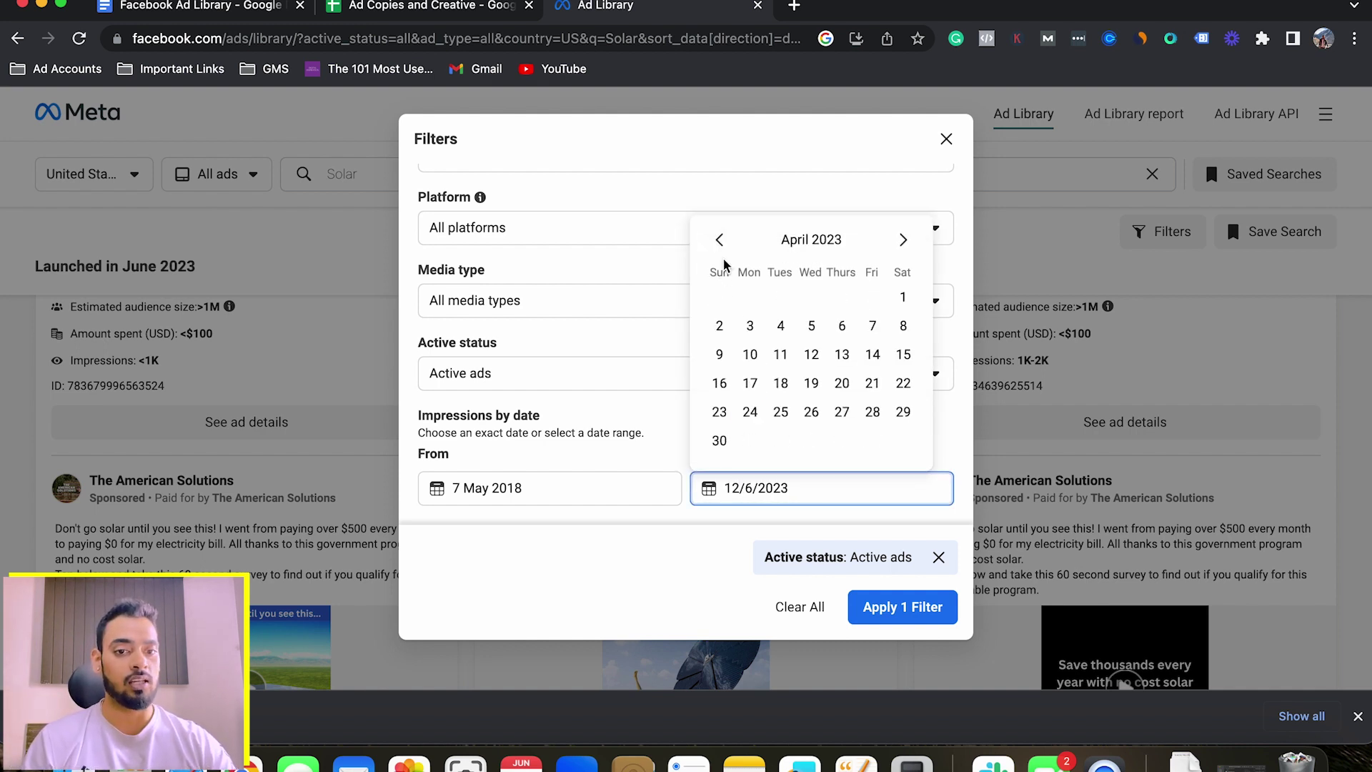
pyautogui.click(720, 240)
pyautogui.click(872, 441)
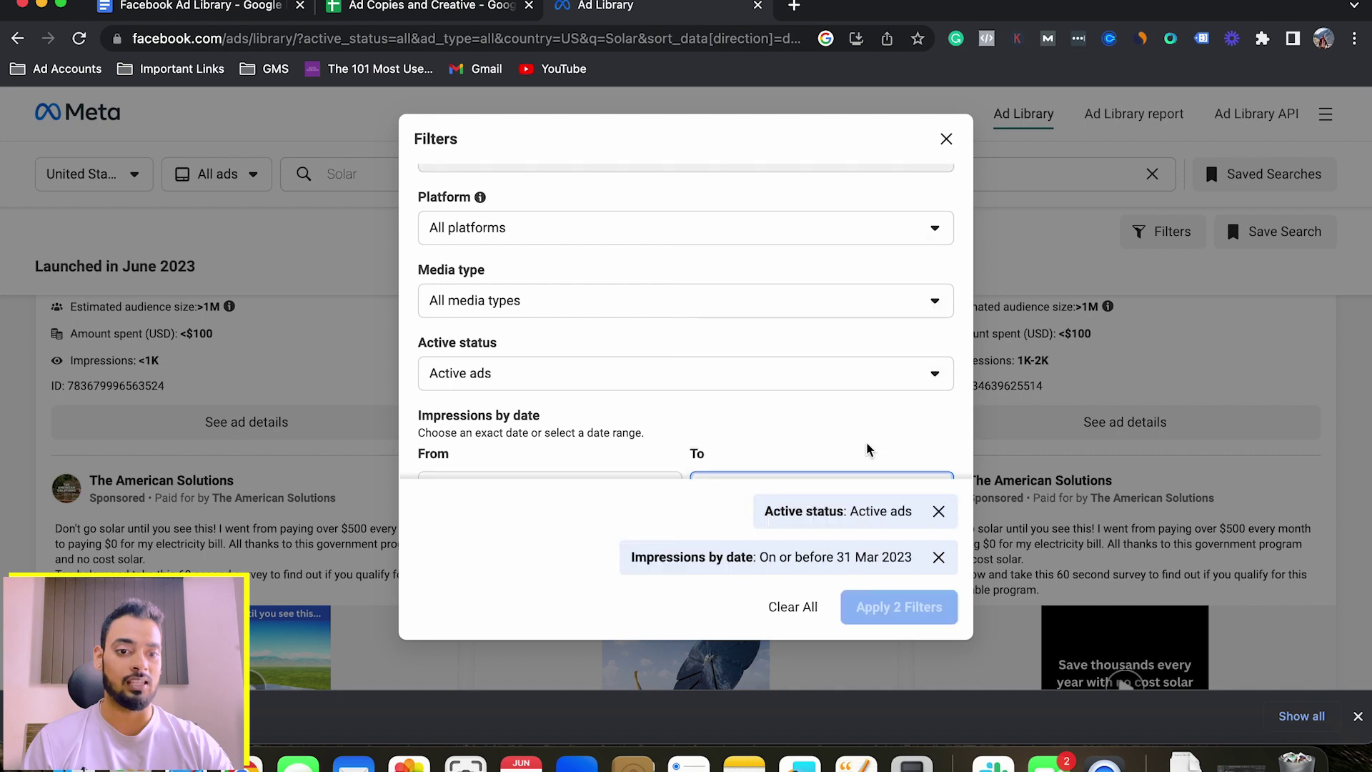
pyautogui.scroll(-1, 770, 449)
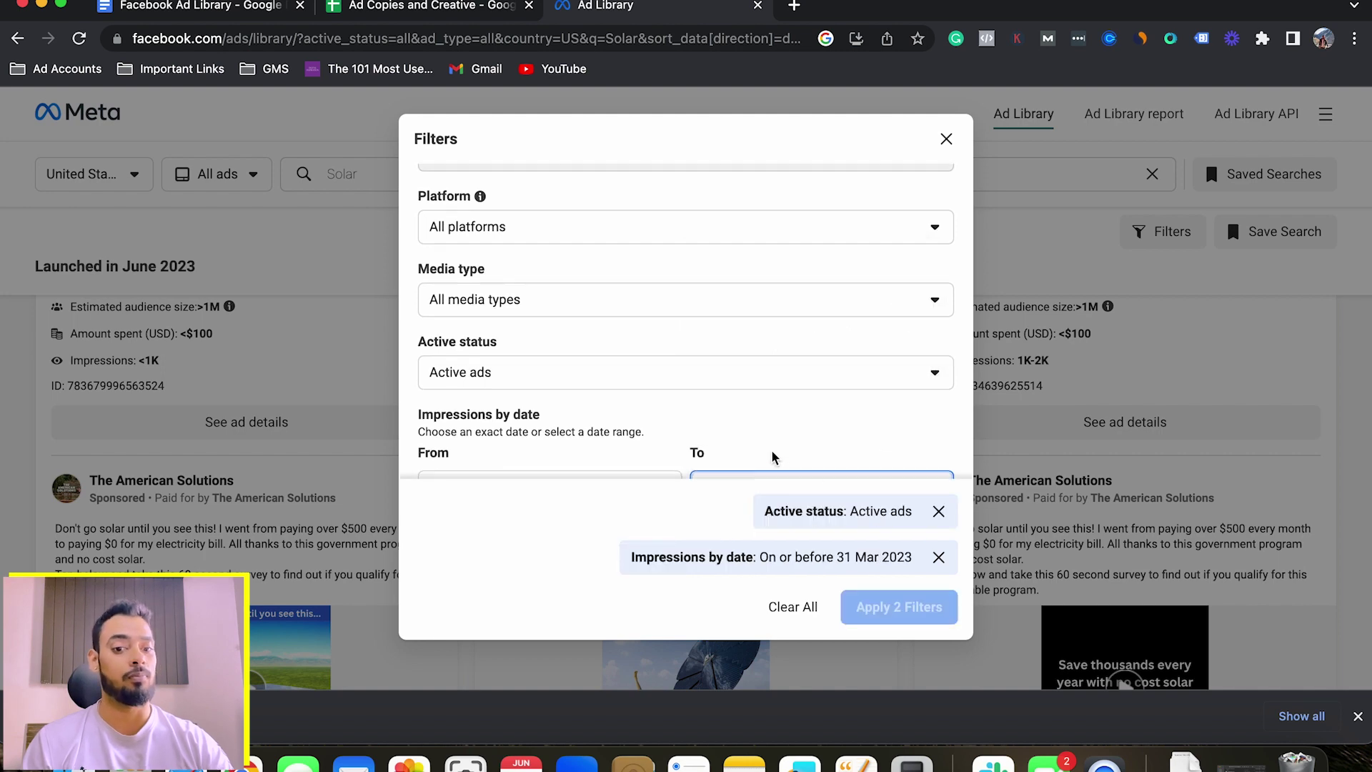
pyautogui.click(880, 607)
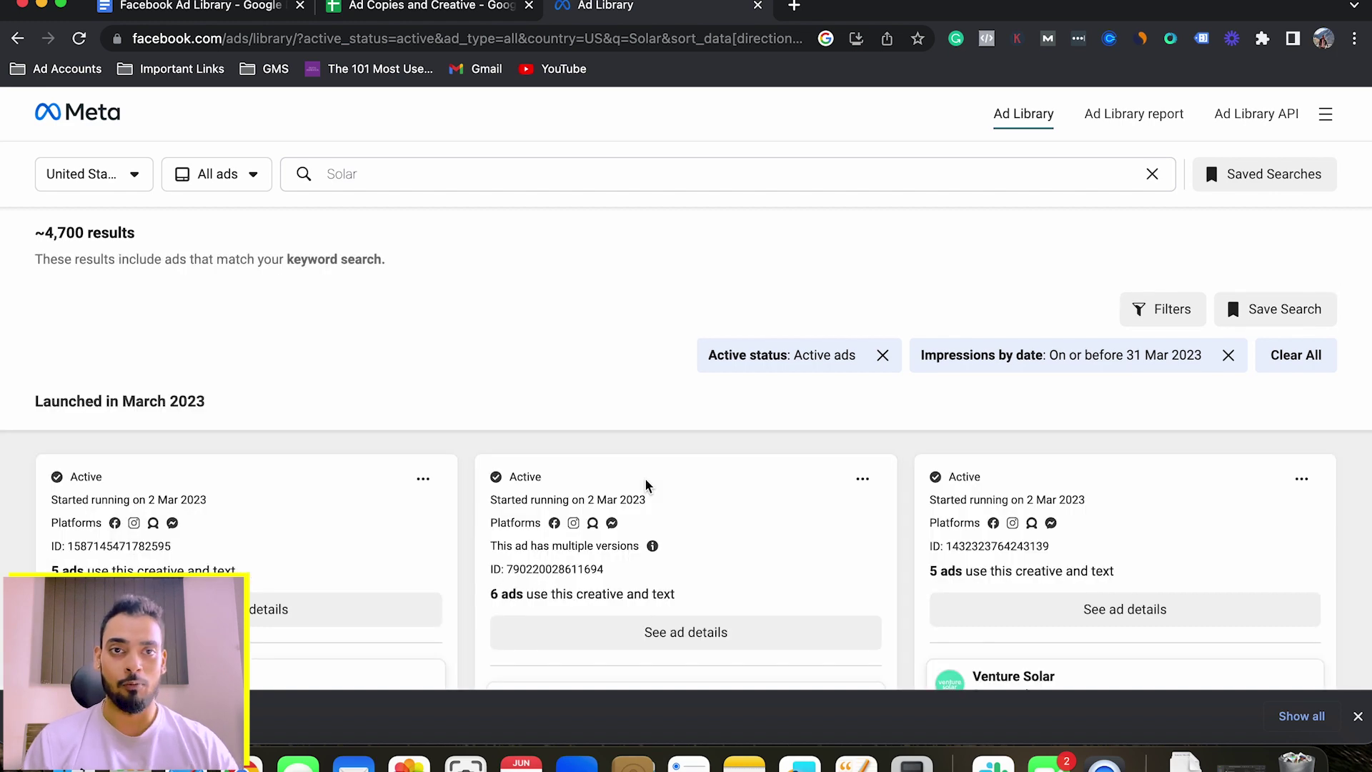
# Skim the first filtered solar ads and check the keyword list in the Ad Copies and Creative spreadsheet
pyautogui.scroll(-4, 483, 519)
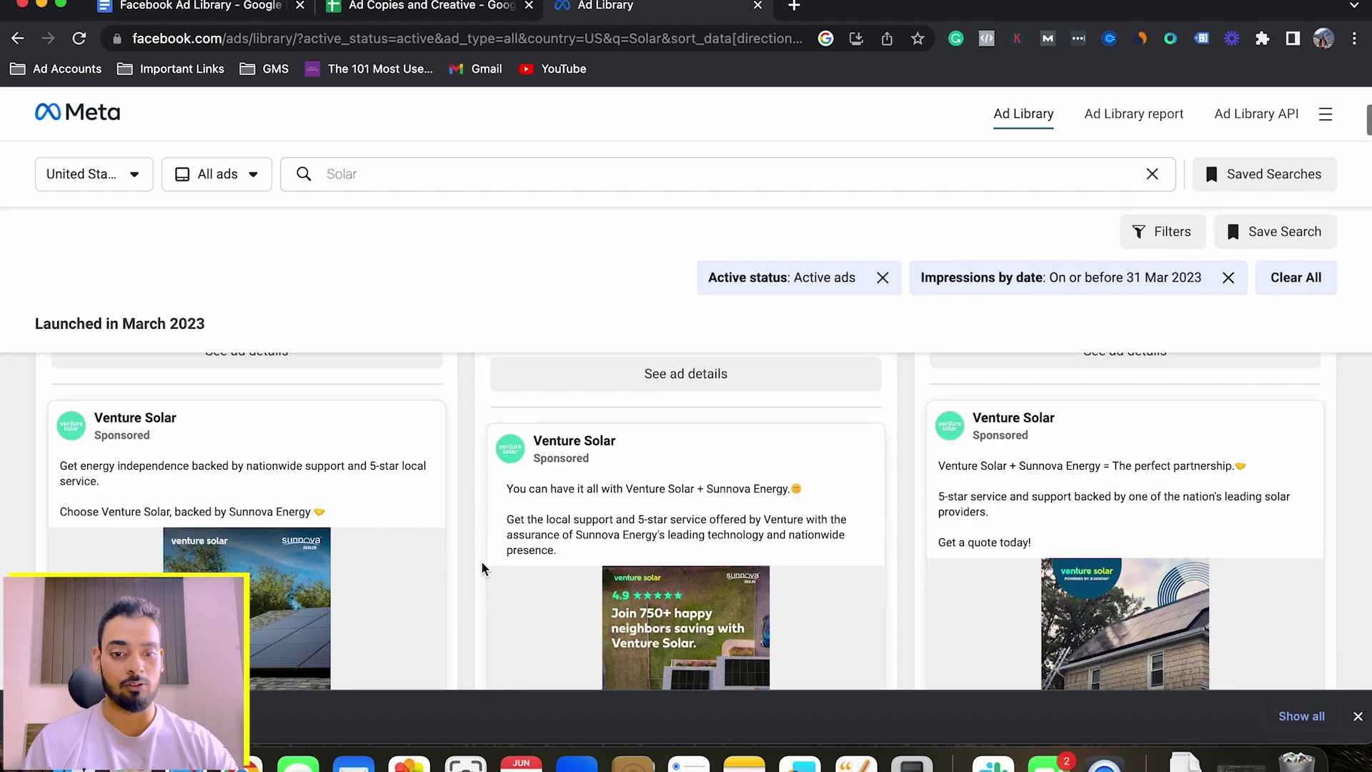
pyautogui.scroll(-1, 482, 561)
pyautogui.scroll(1, 484, 543)
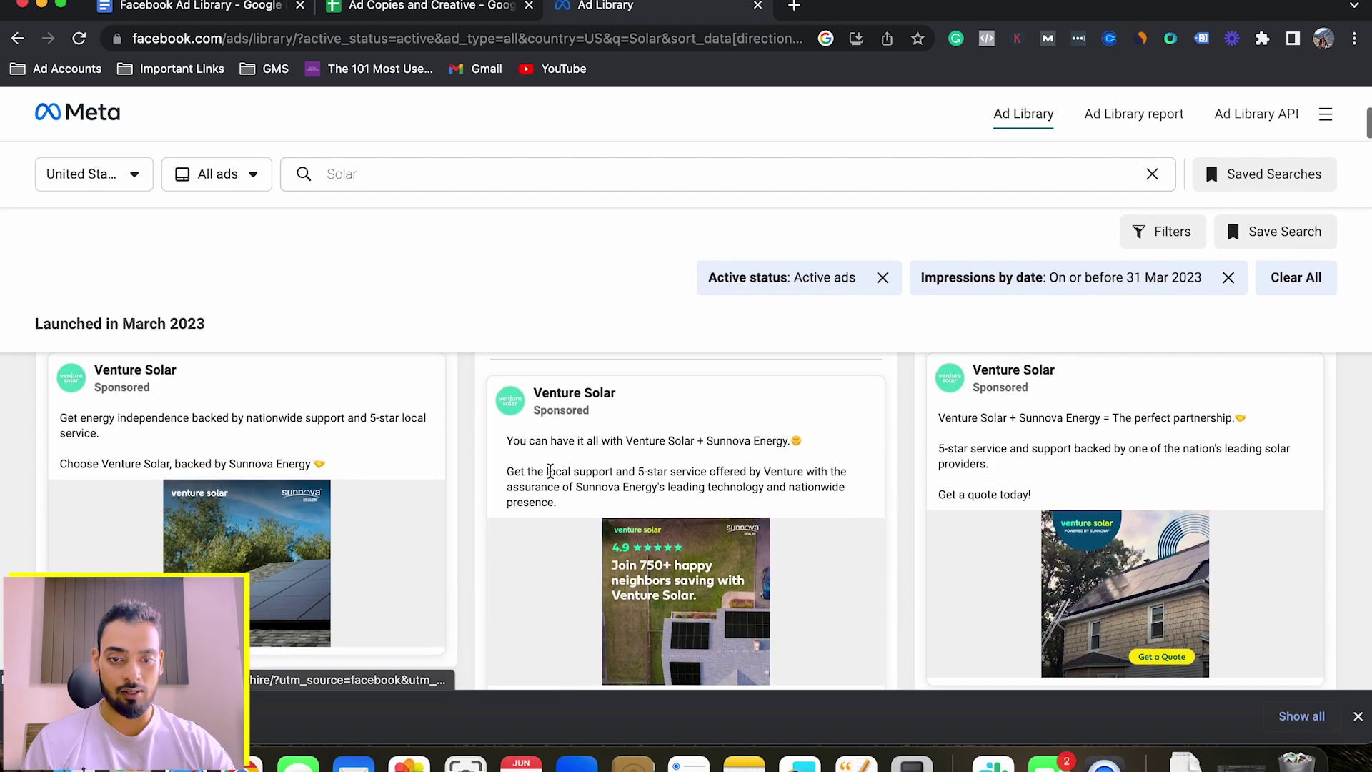
pyautogui.scroll(5, 485, 535)
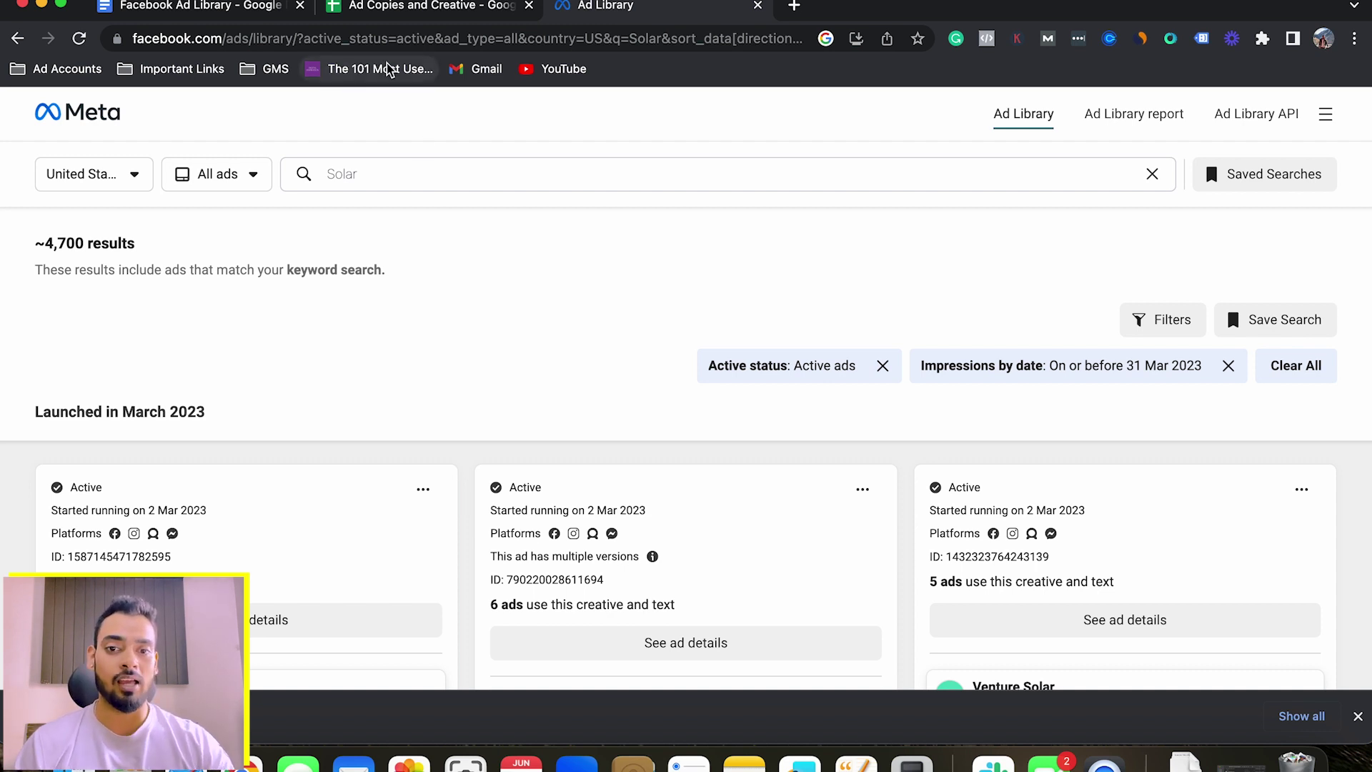
pyautogui.click(371, 14)
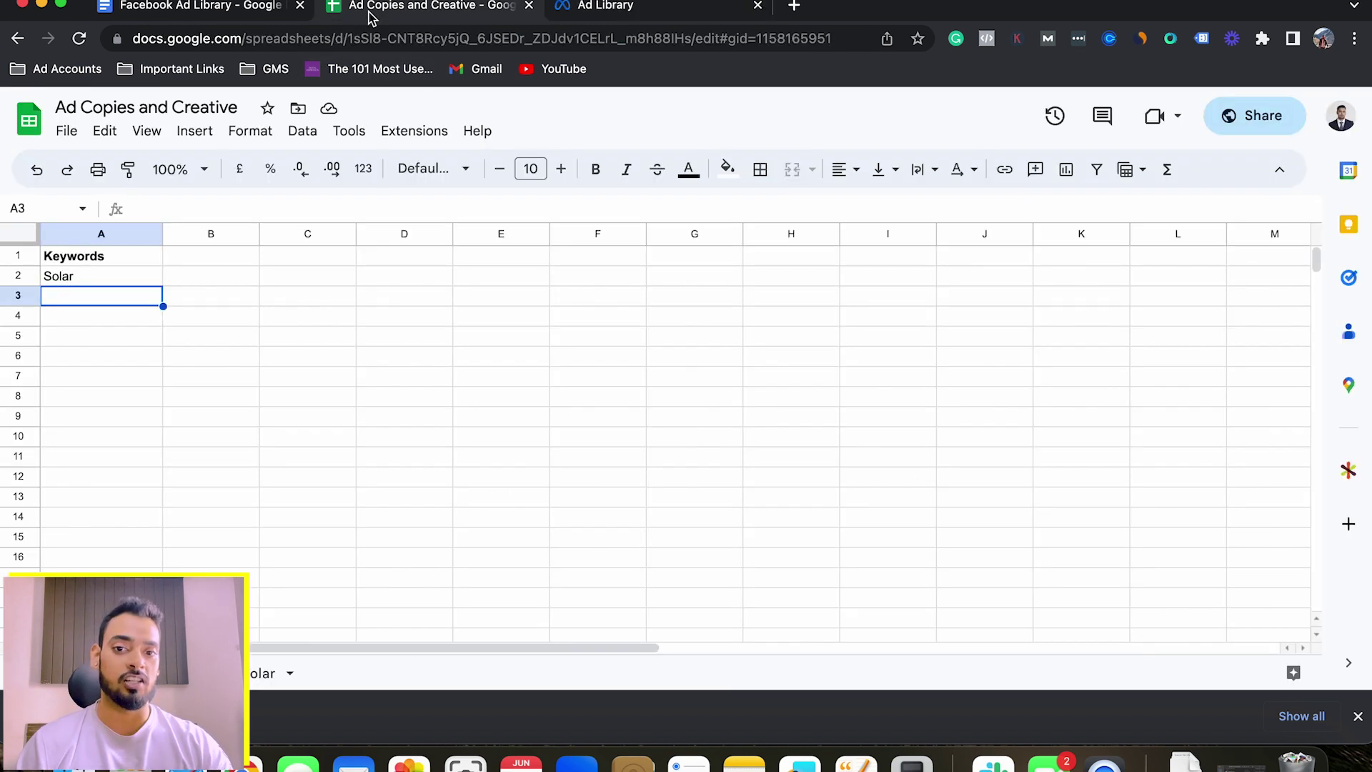
pyautogui.click(572, 10)
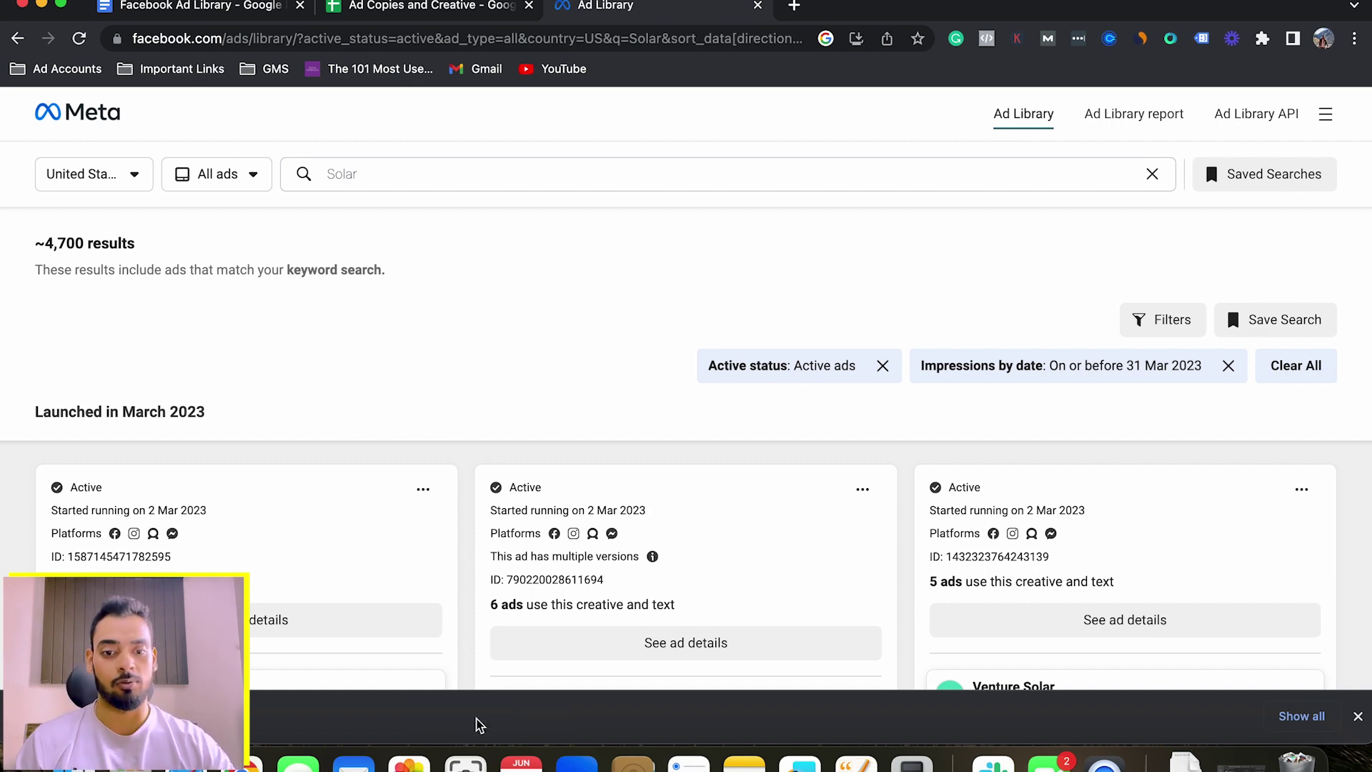
# Browse the active solar ads in the Ad Library from March 2023 back to the December 2022 launches
pyautogui.scroll(-5, 475, 483)
pyautogui.scroll(-15, 491, 565)
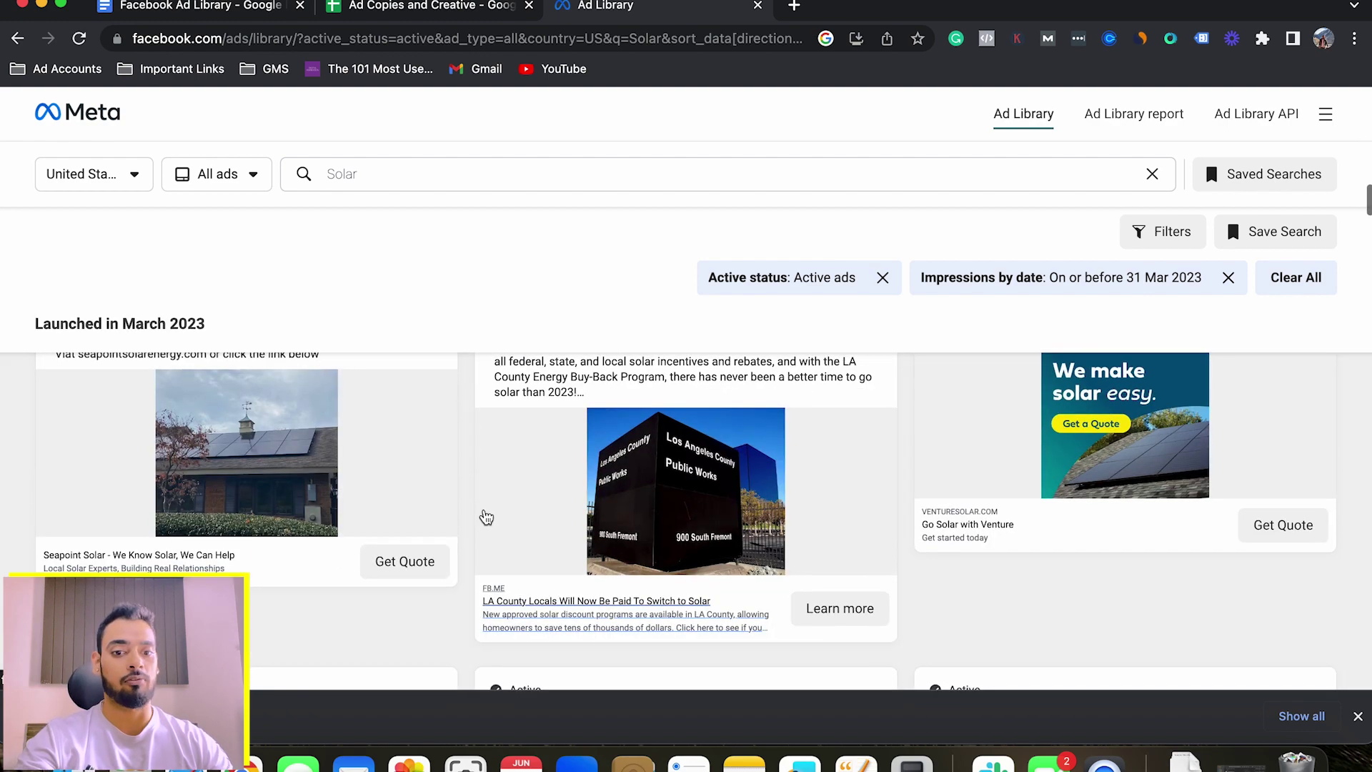
pyautogui.scroll(4, 490, 598)
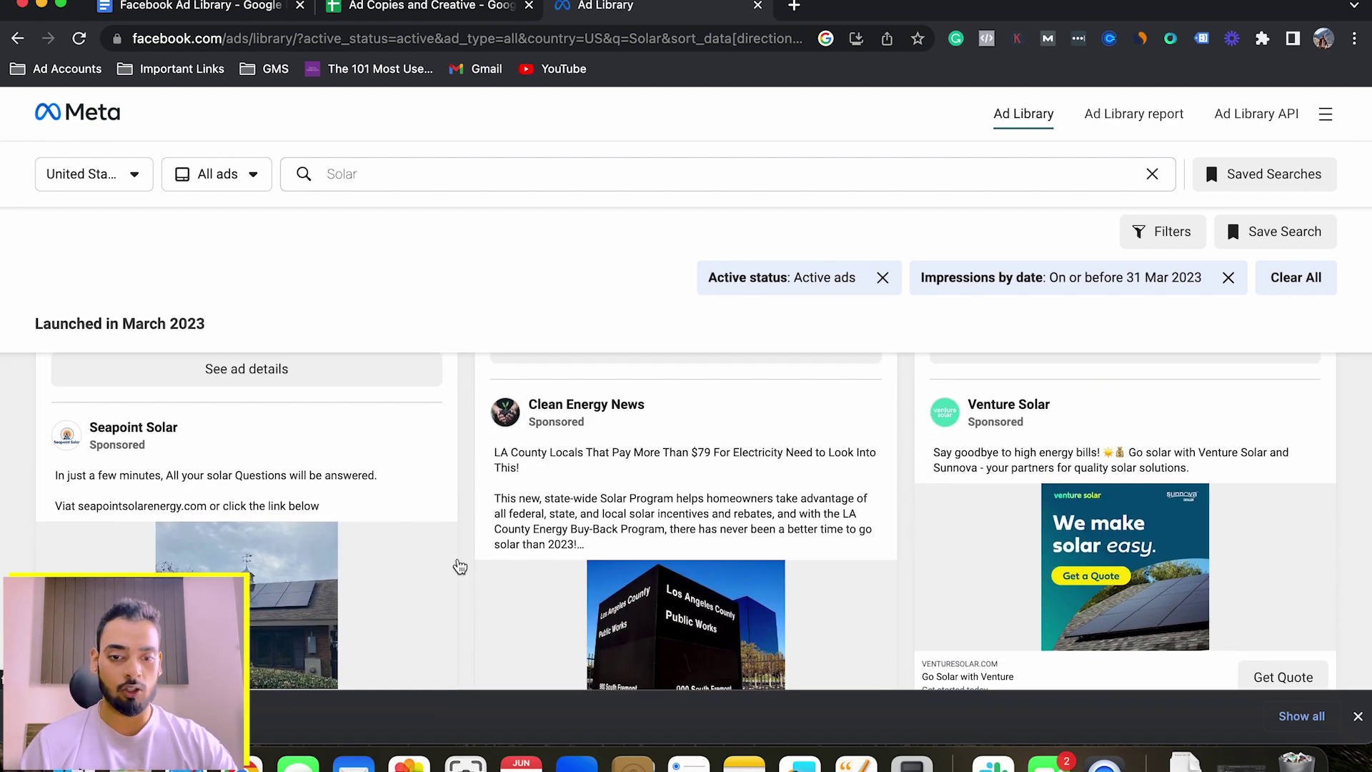
pyautogui.scroll(-10, 458, 561)
pyautogui.scroll(-3, 476, 501)
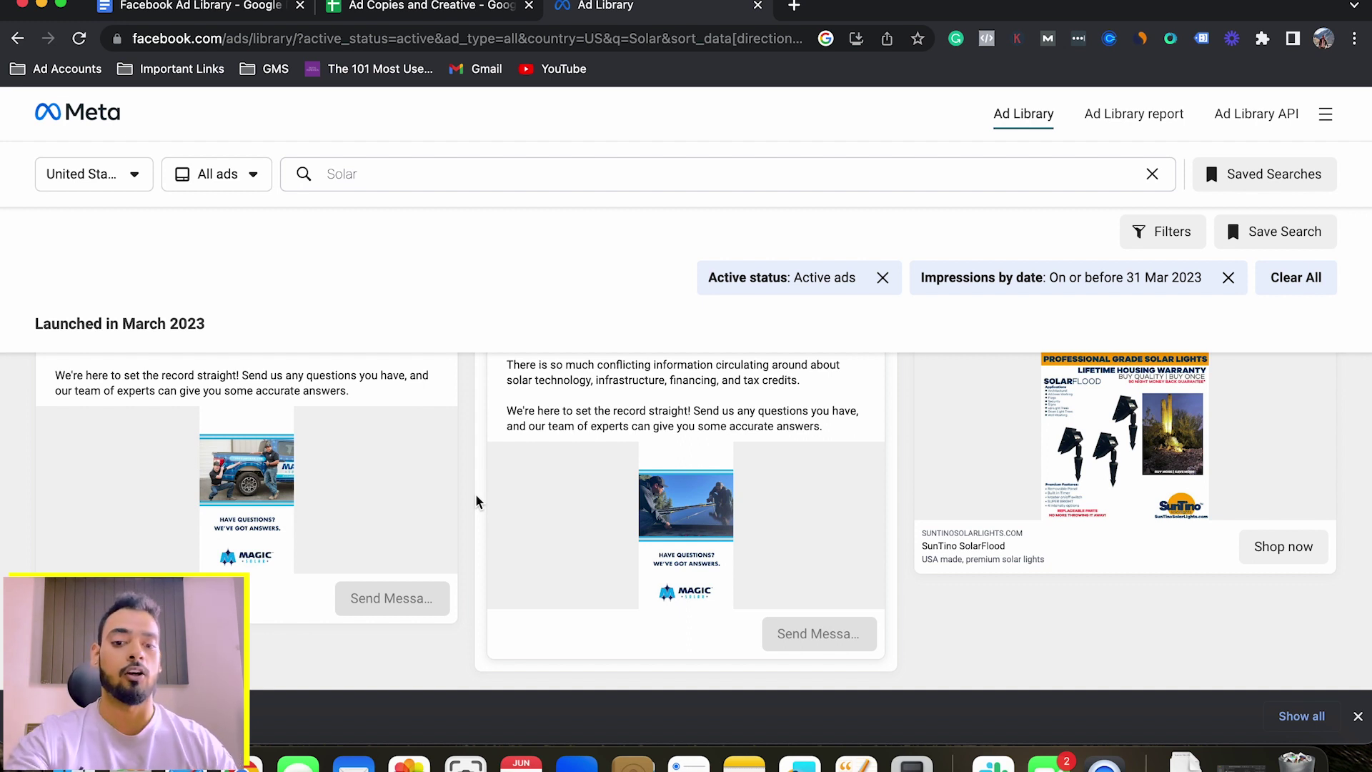
pyautogui.scroll(-10, 477, 549)
pyautogui.scroll(-10, 476, 549)
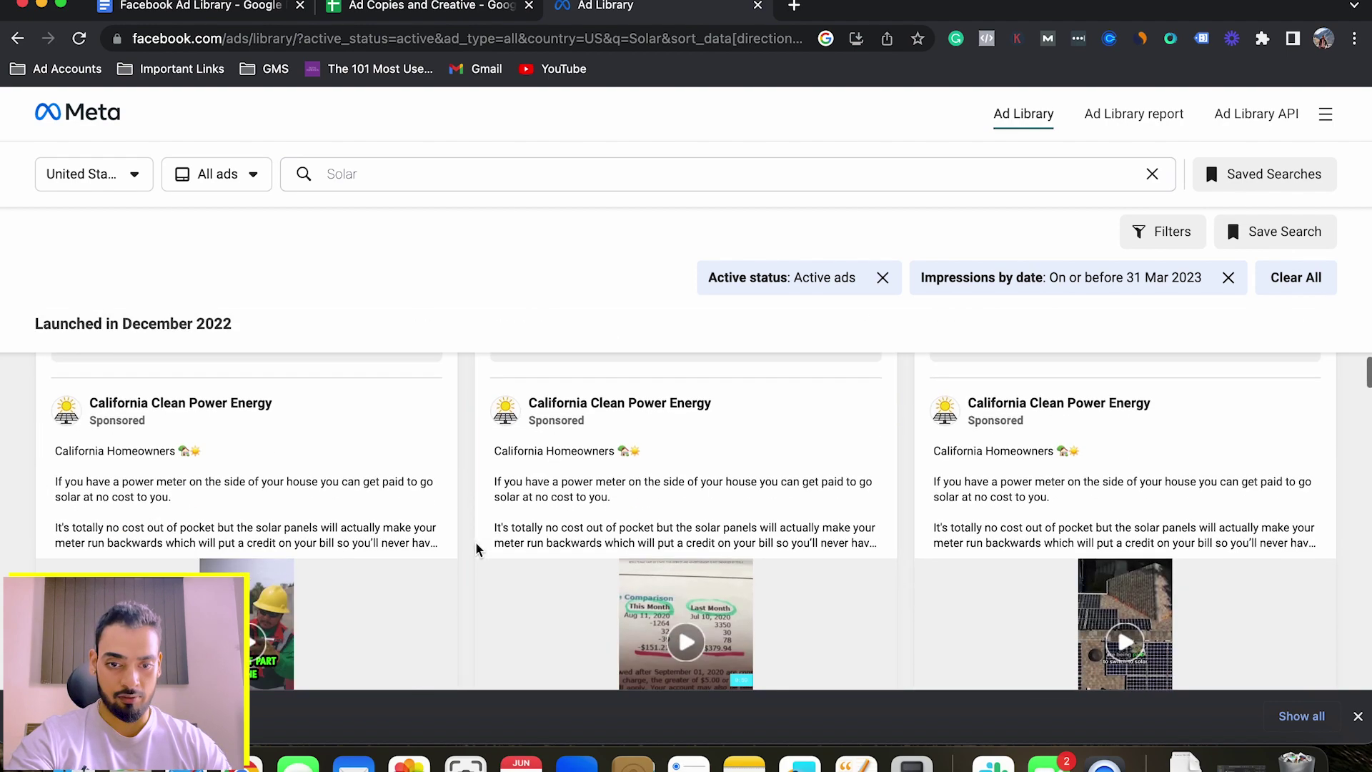
pyautogui.scroll(-3, 476, 549)
# Play the middle California Clean Power Energy video ad and check the date it started running
pyautogui.click(534, 559)
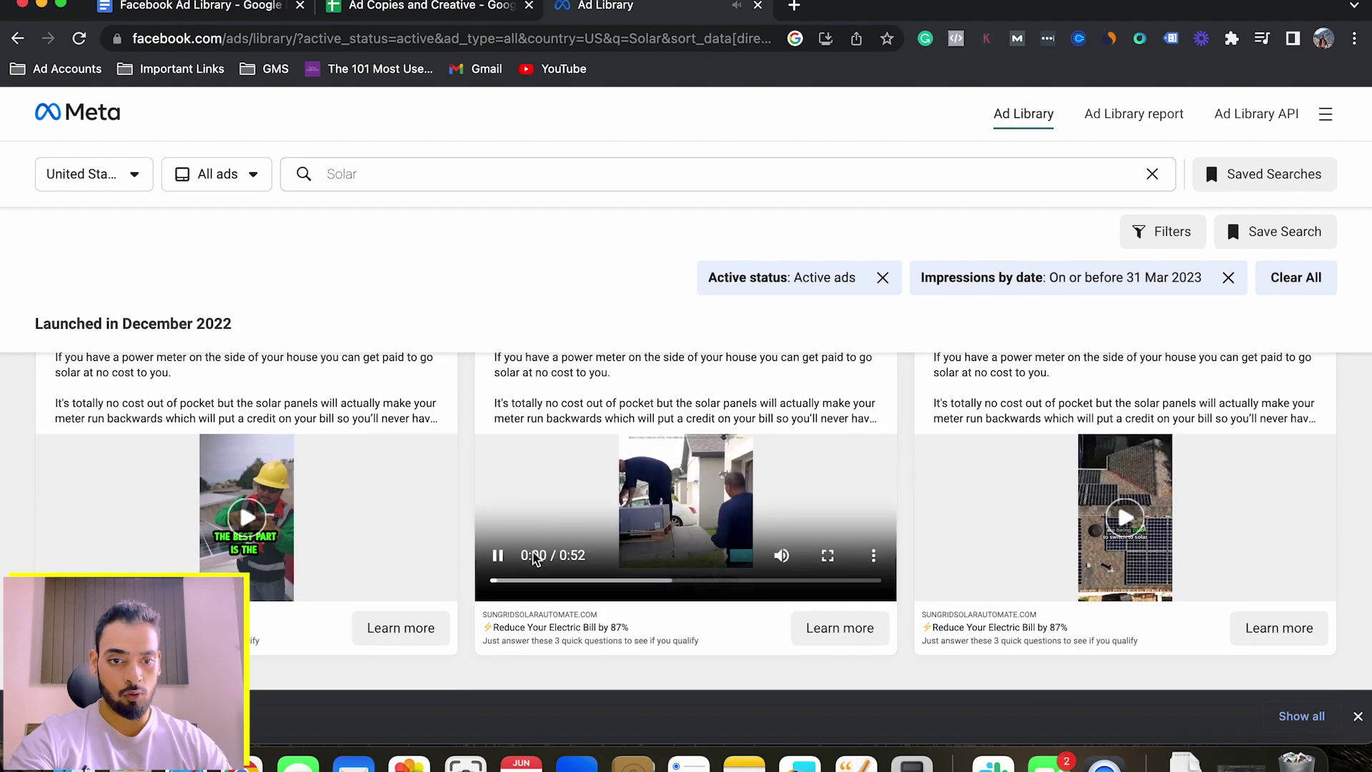
pyautogui.scroll(5, 565, 494)
pyautogui.moveTo(592, 420)
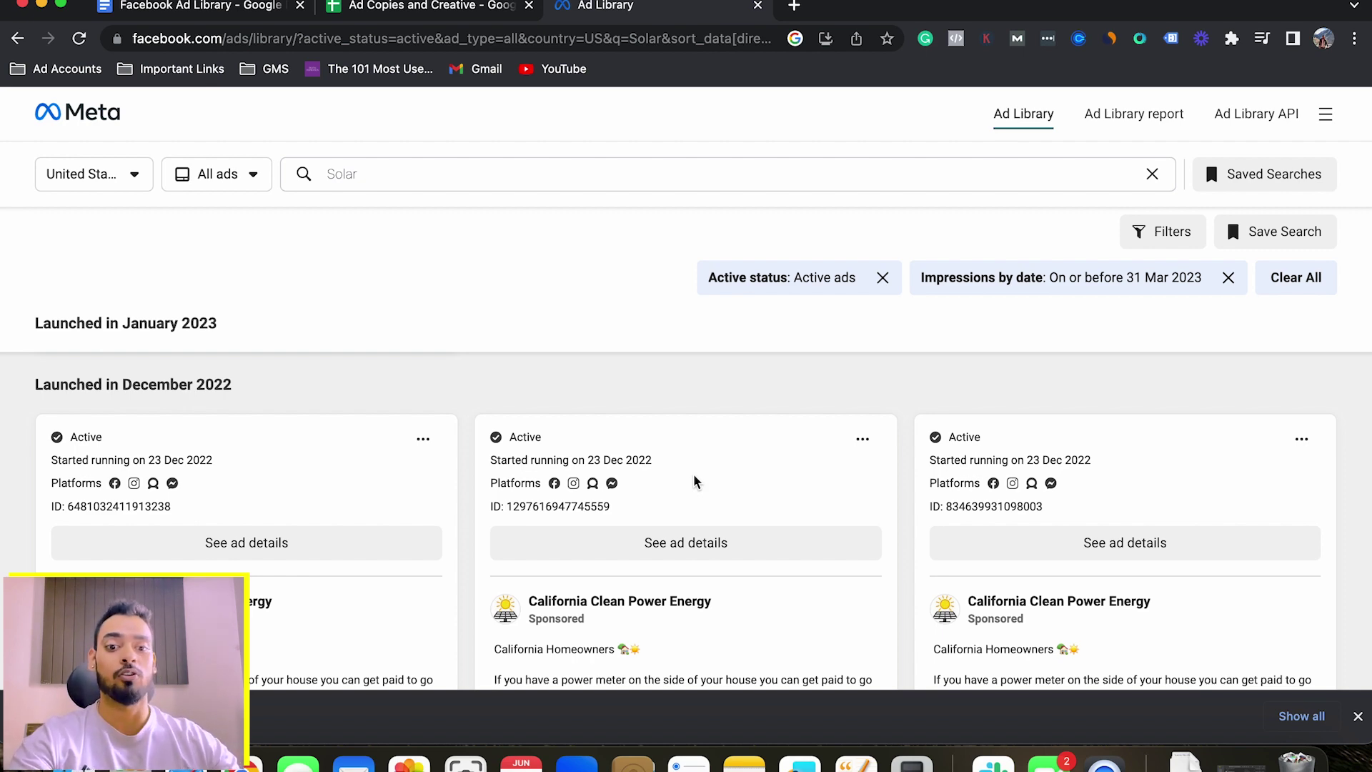
# Expand the middle California Clean Power Energy ad's text and copy the full ad copy
pyautogui.scroll(-4, 694, 476)
pyautogui.scroll(1, 556, 446)
pyautogui.moveTo(495, 427); pyautogui.dragTo(568, 461)
pyautogui.scroll(8, 568, 461)
pyautogui.click(586, 505)
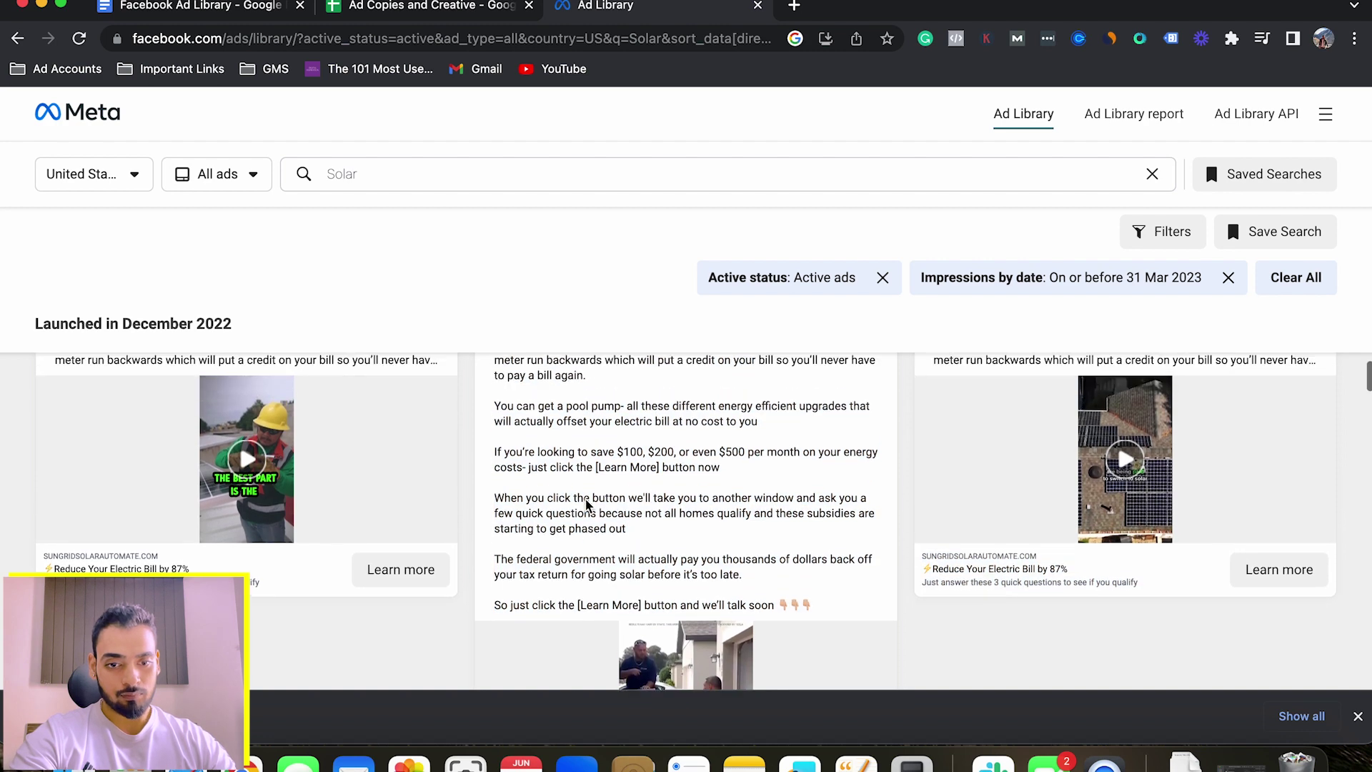
pyautogui.scroll(3, 586, 503)
pyautogui.moveTo(495, 396); pyautogui.dragTo(612, 663)
pyautogui.scroll(-4, 612, 656)
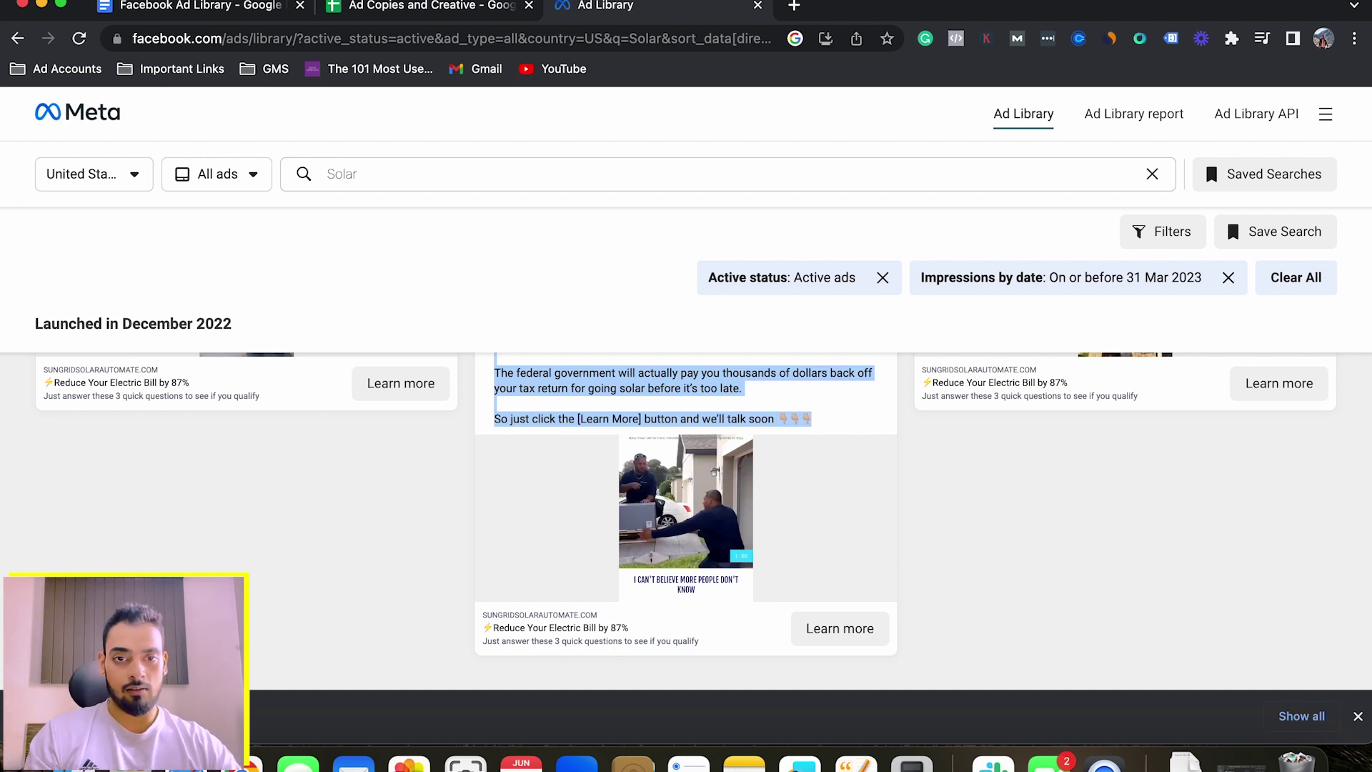
# Paste the copied ad text into cell B2 under Ad Copy on the Solar sheet of the Ad Copies and Creative spreadsheet
pyautogui.click(428, 8)
pyautogui.click(262, 677)
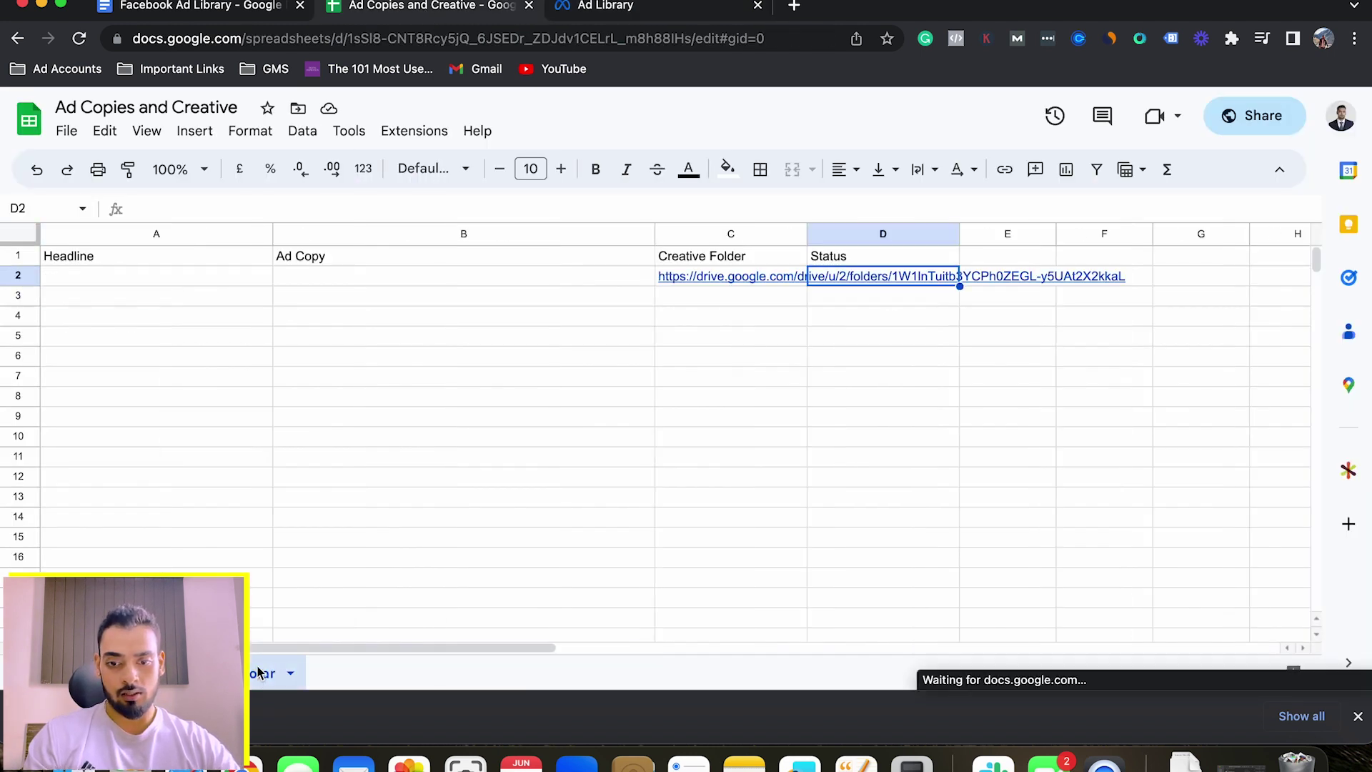
pyautogui.click(98, 280)
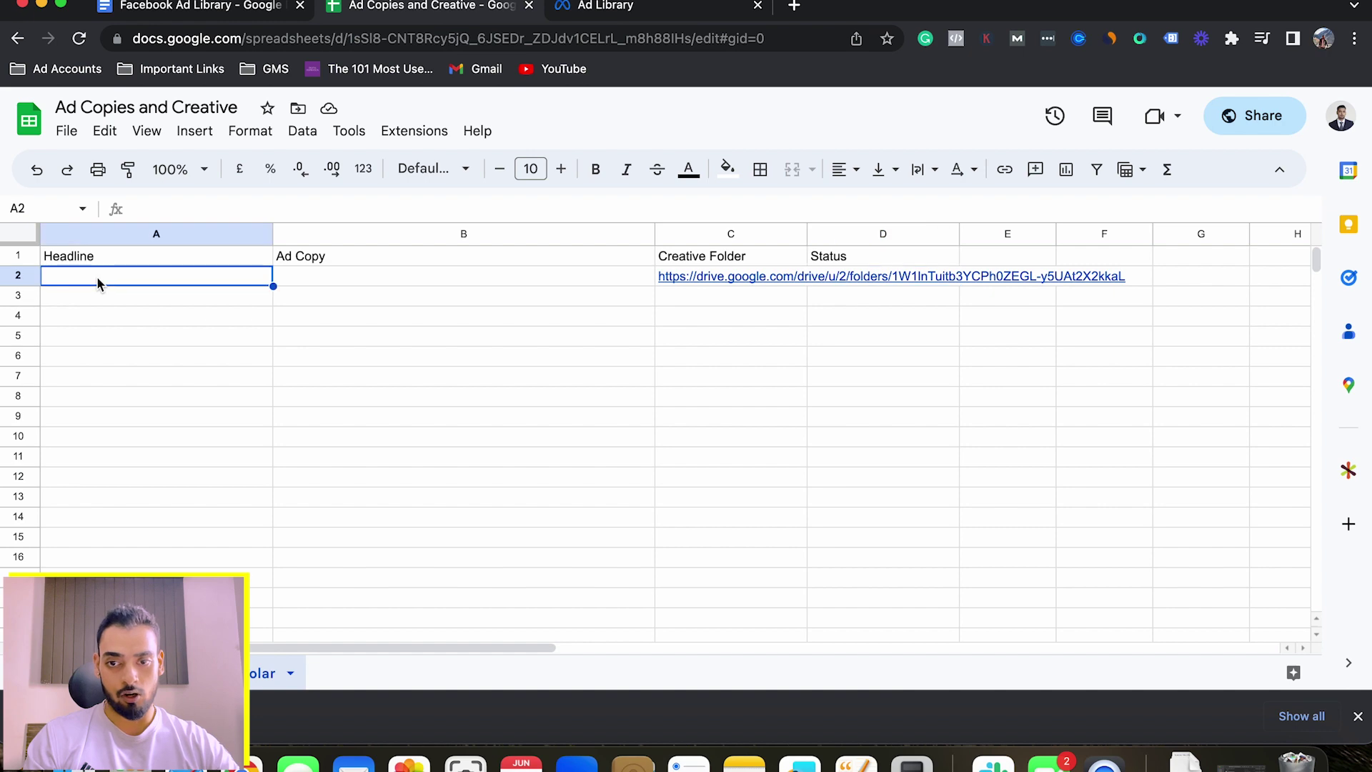
pyautogui.click(306, 277)
pyautogui.write("California Homeowners 🏡🌞  If you have a power meter on the side of your house you can get paid to go solar at no cost to you.  It's totally no cost out of pocket but the solar panels will actually make your meter run backwards which will put a credit on your bill so you'll never have to pay a bill again.  You can get a pool pump- all these different energy efficient upgrades that will actually offset your electric bill at no cost to you  If you're looking to save $100, $200, or even $500 per month on your energy costs- just click the [Learn More] button now  When you click the button we'll take you to another window and ask you a few quick questions because not all homes qualify and these subsidies are starting to get phased out  The federal government will actually pay you thousands of dollars back off your tax return for going solar before it's too late.  So just click the [Learn More] button and we'll talk soon 👇👇👇")
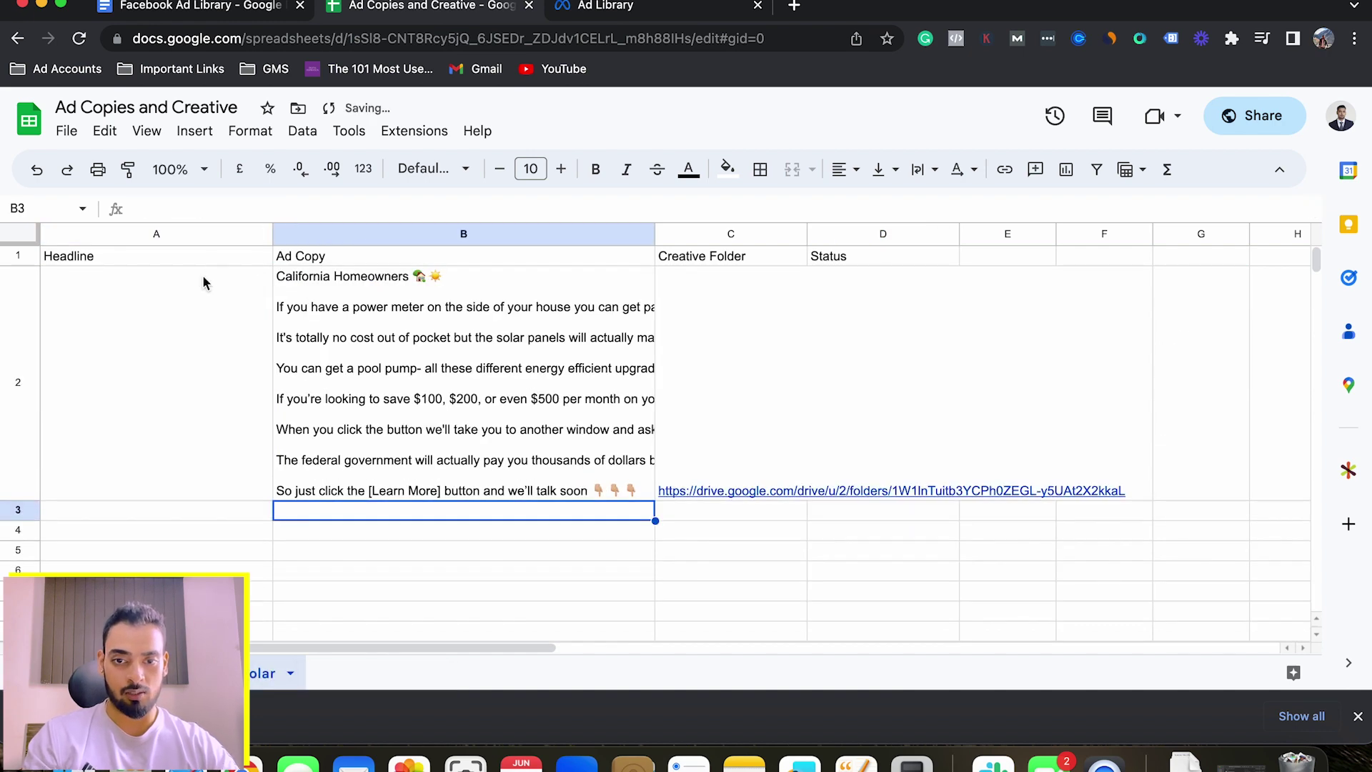
# Copy the ad's headline "⚡Reduce Your Electric Bill by 87%" from the Ad Library into Headline cell A2 of the spreadsheet
pyautogui.click(218, 309)
pyautogui.click(607, 7)
pyautogui.scroll(-2, 658, 570)
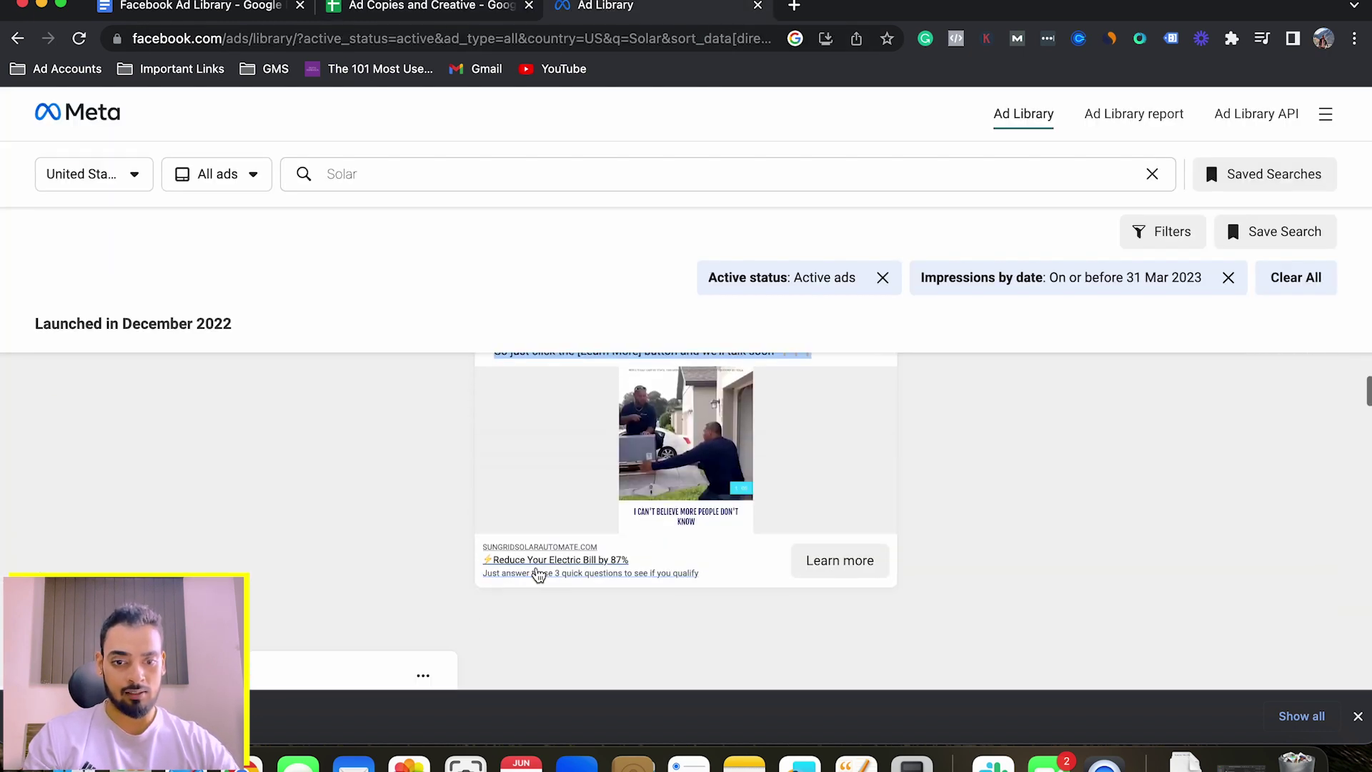
pyautogui.moveTo(465, 557); pyautogui.dragTo(667, 559)
pyautogui.press('super+c')
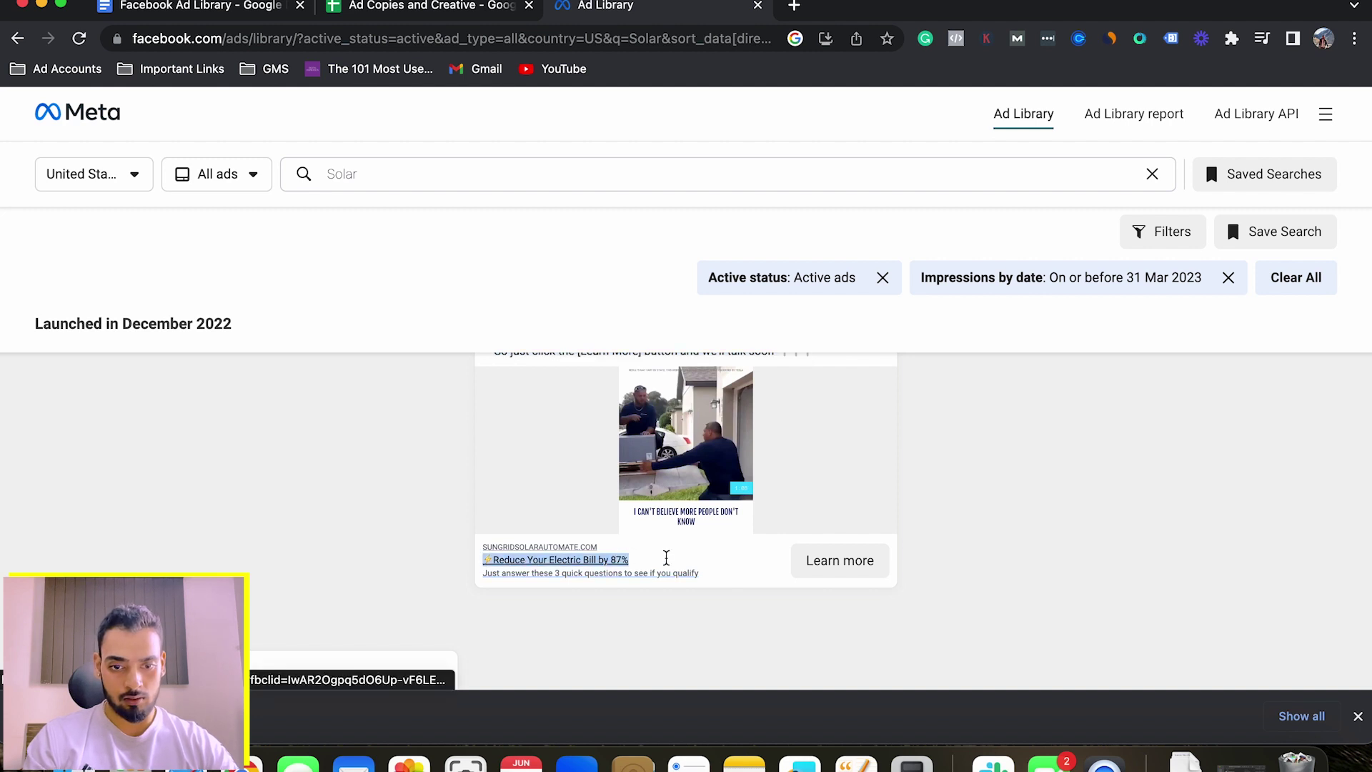
pyautogui.click(396, 7)
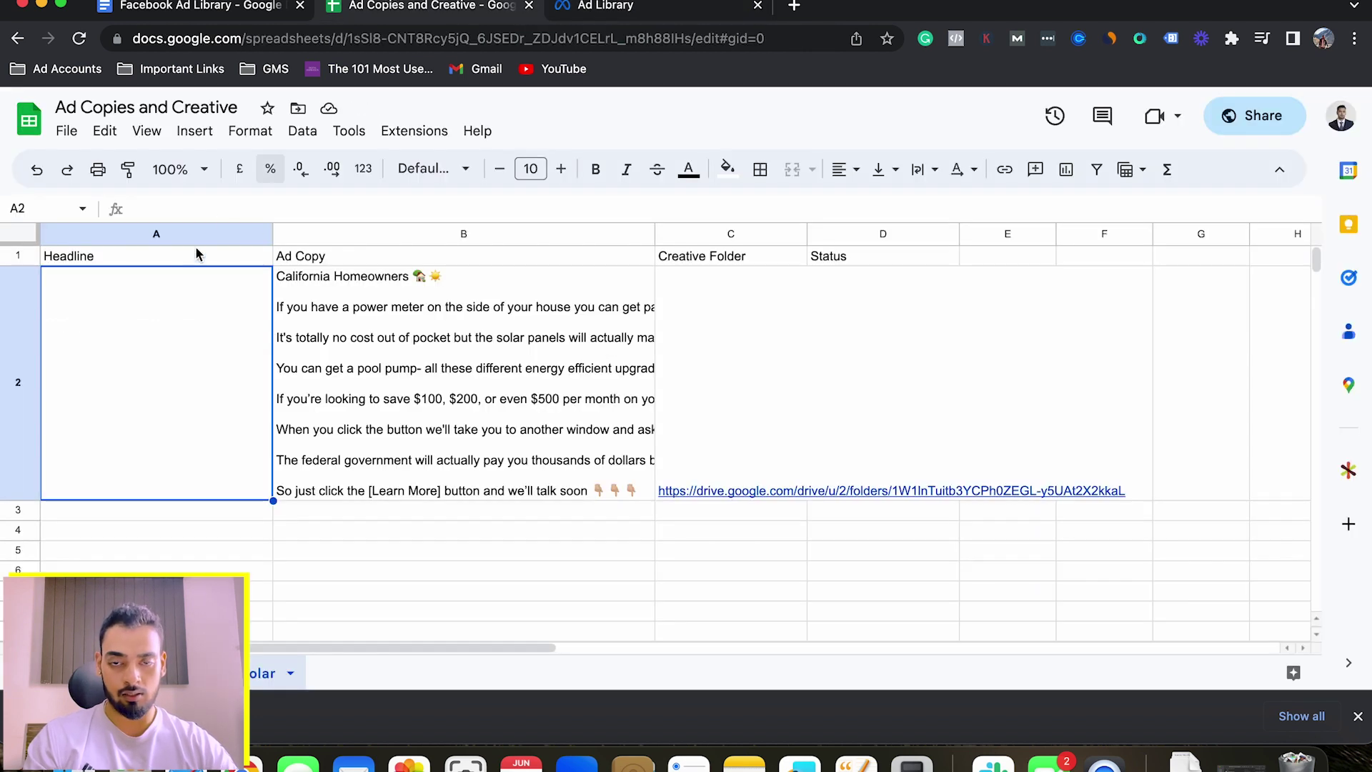
pyautogui.doubleClick(165, 357)
pyautogui.press('super+v')
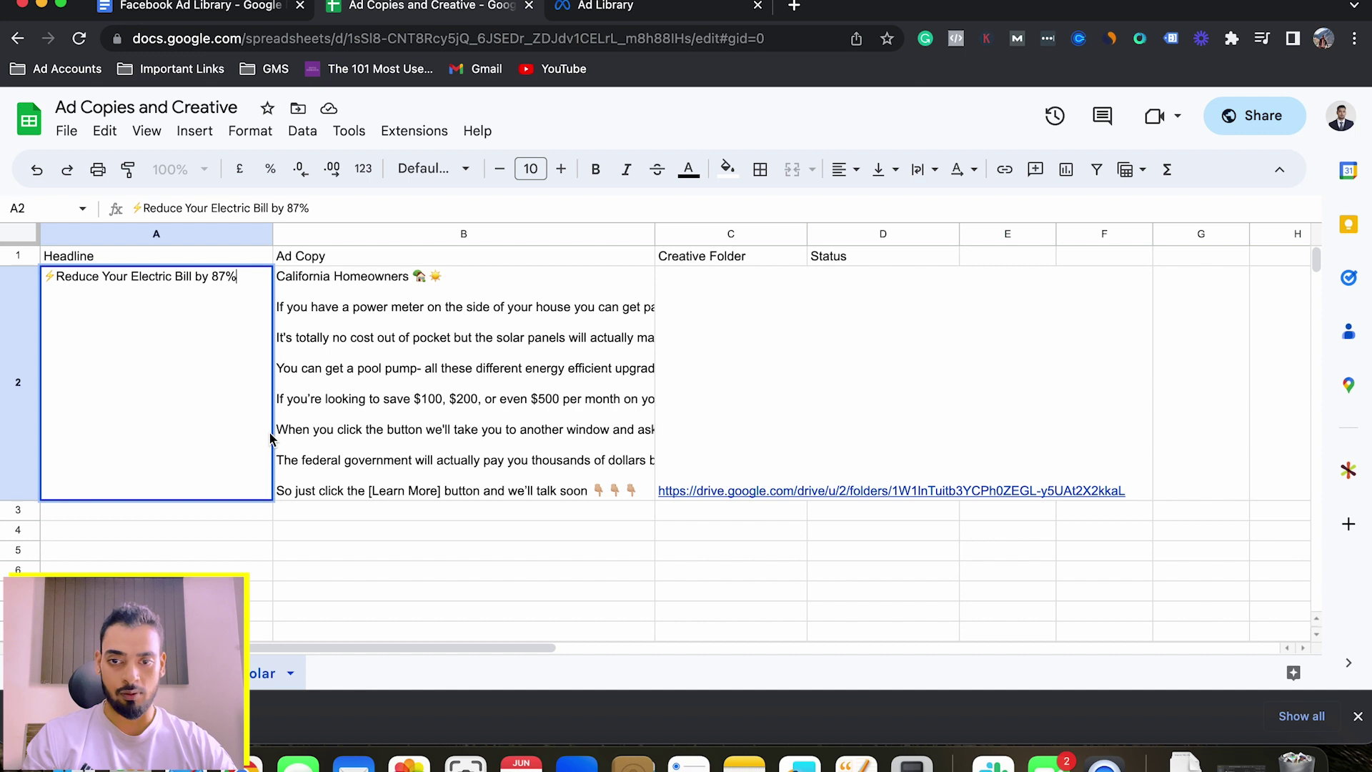
pyautogui.press('Return')
# Return to the Ad Library and view the middle California Clean Power Energy video full screen, checking the options for saving it
pyautogui.click(751, 431)
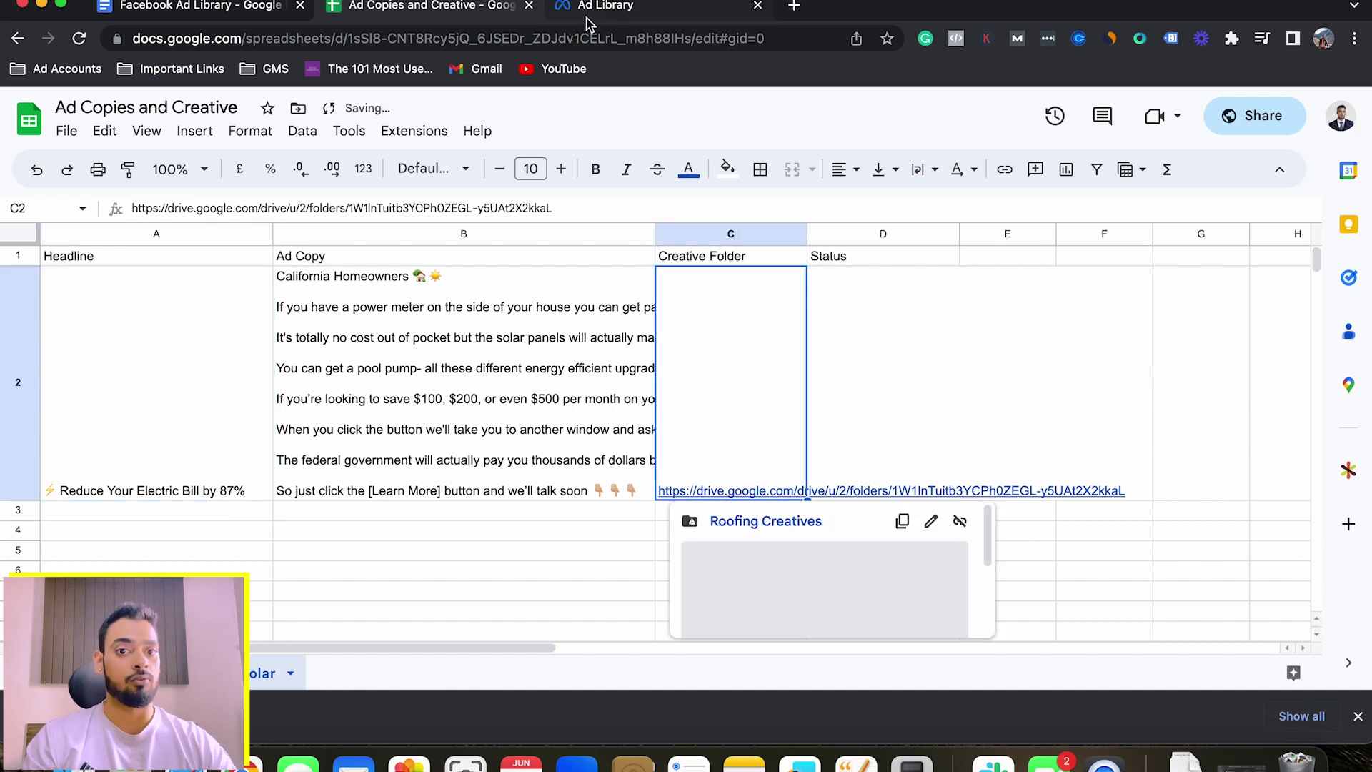
pyautogui.click(587, 16)
pyautogui.moveTo(640, 503)
pyautogui.scroll(2, 550, 499)
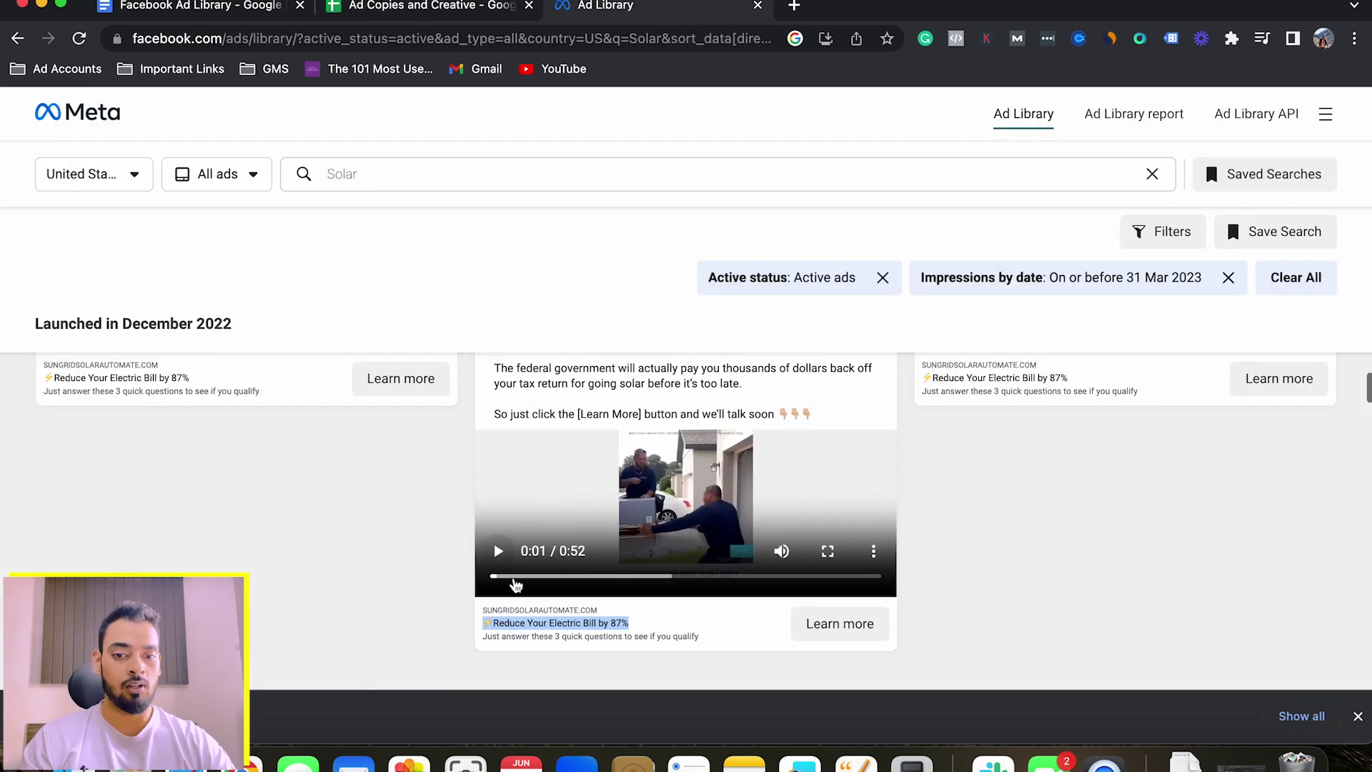
pyautogui.rightClick(652, 498)
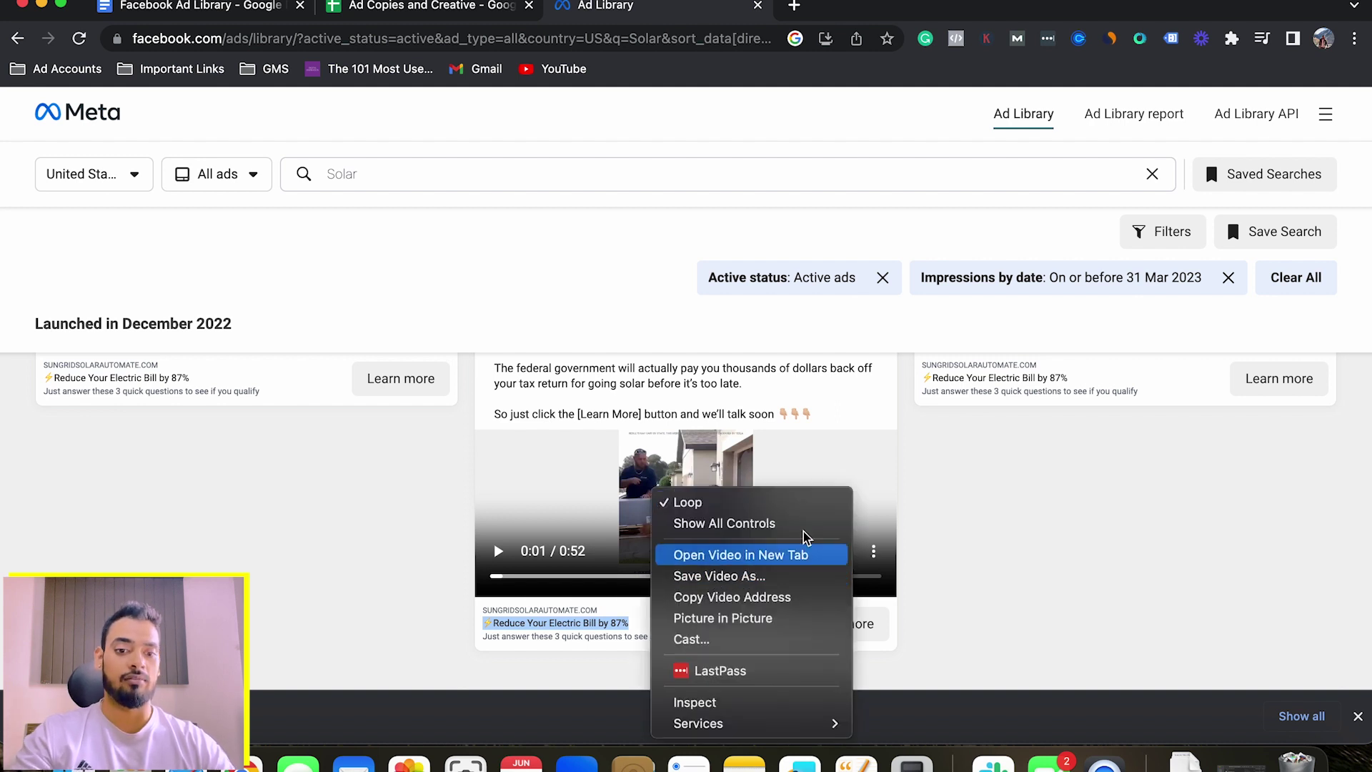
pyautogui.click(1056, 495)
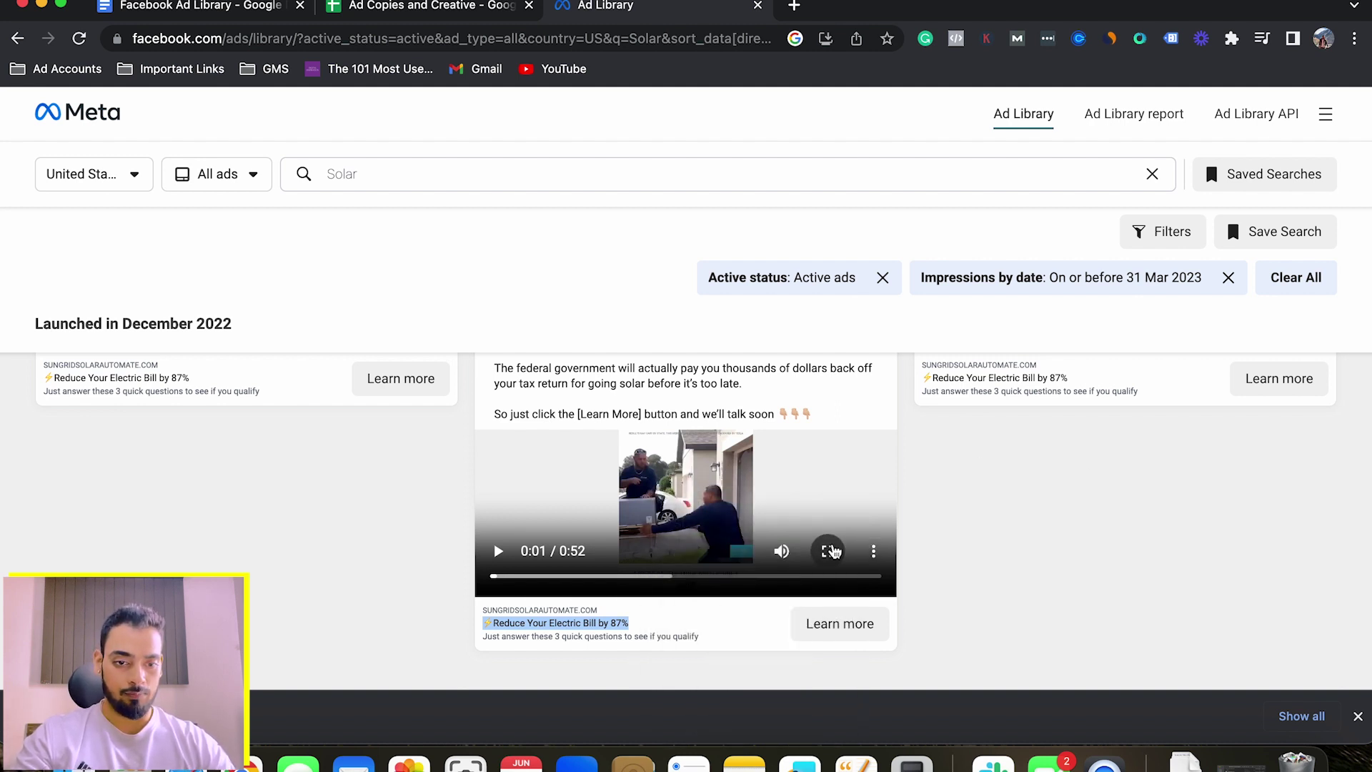
pyautogui.click(850, 551)
pyautogui.rightClick(636, 391)
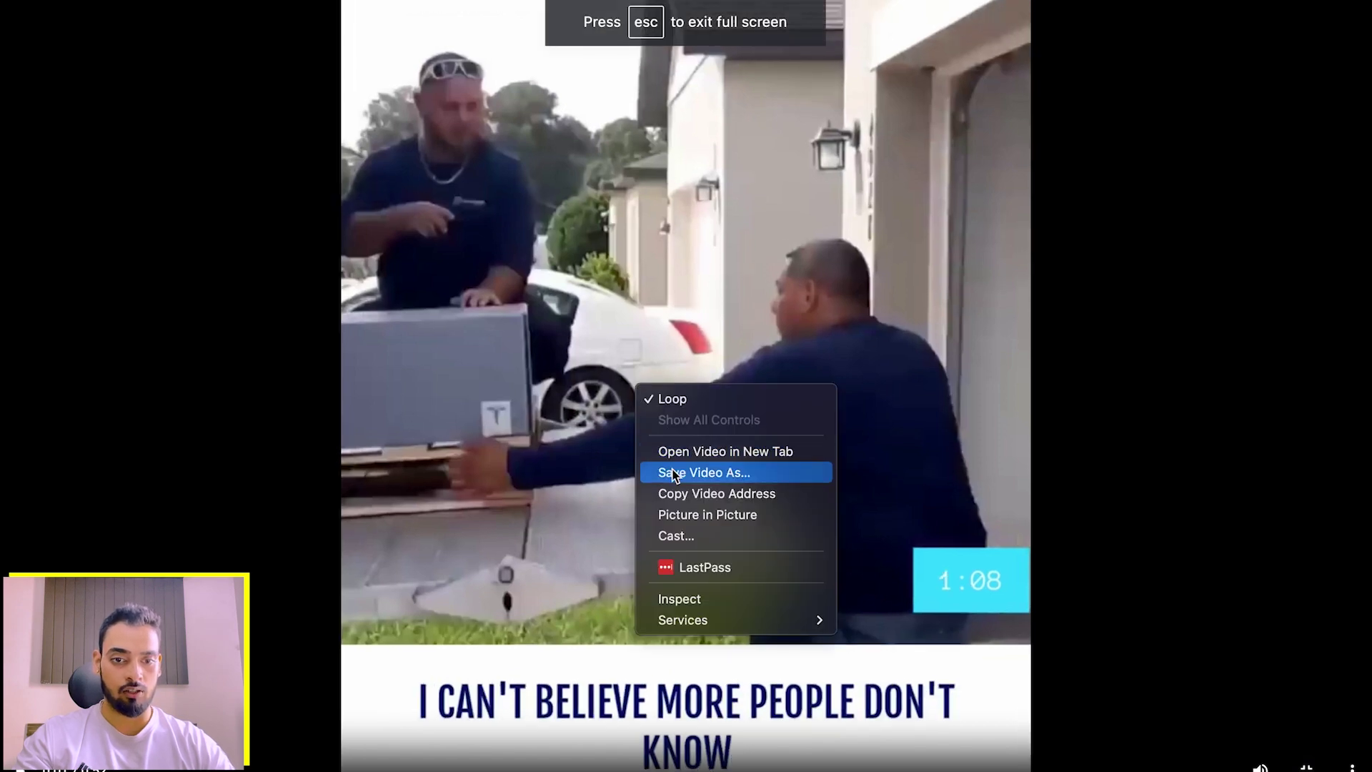
pyautogui.press('Escape')
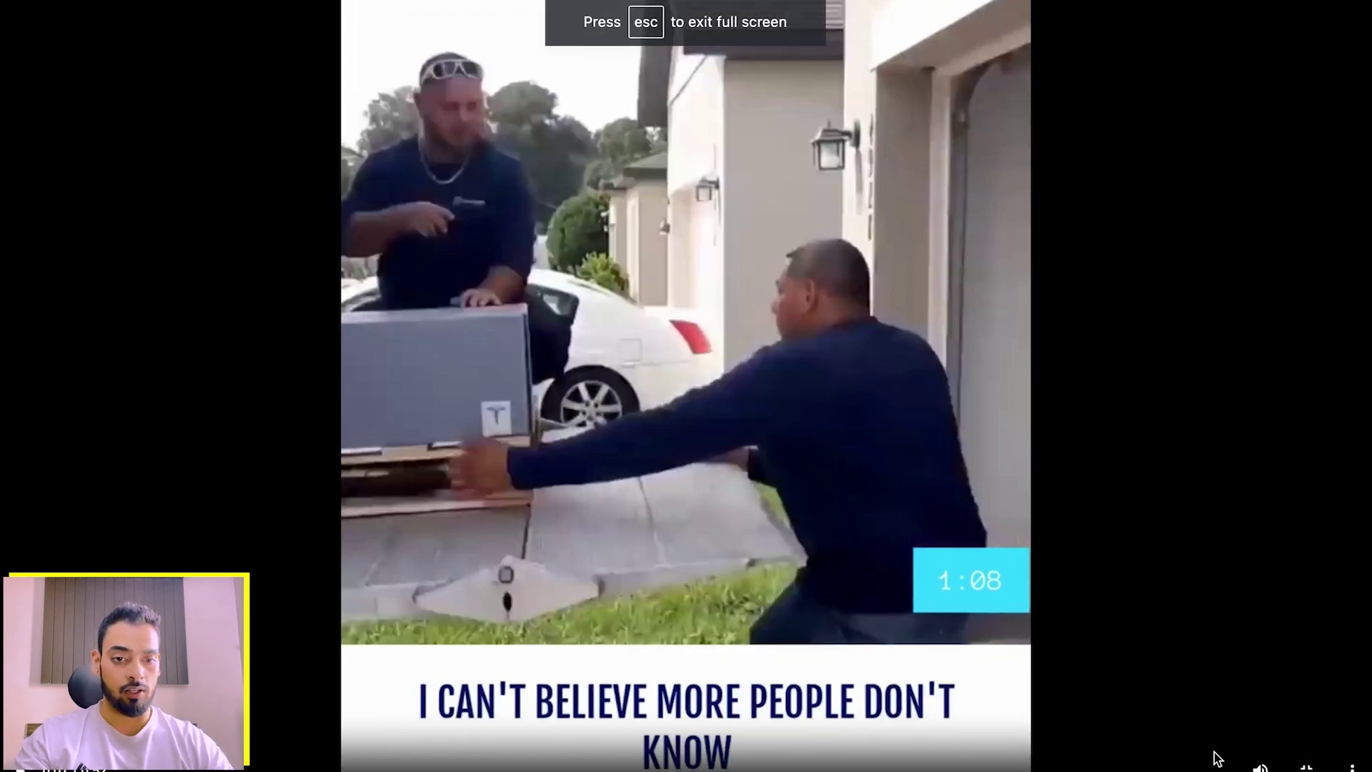
pyautogui.click(1306, 768)
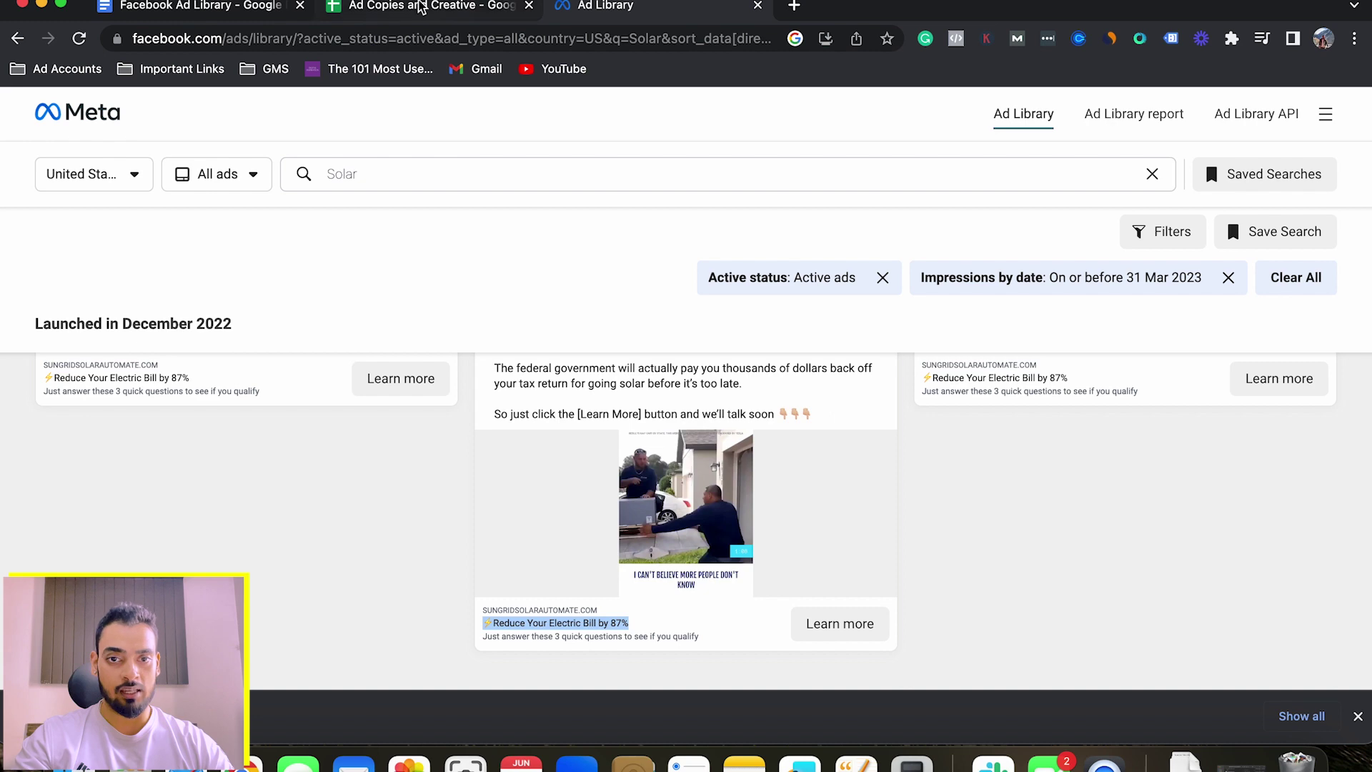
# Open the Google Drive folder linked in Creative Folder cell C2 of the Ad Copies and Creative spreadsheet
pyautogui.click(420, 7)
pyautogui.moveTo(717, 493)
pyautogui.click(751, 528)
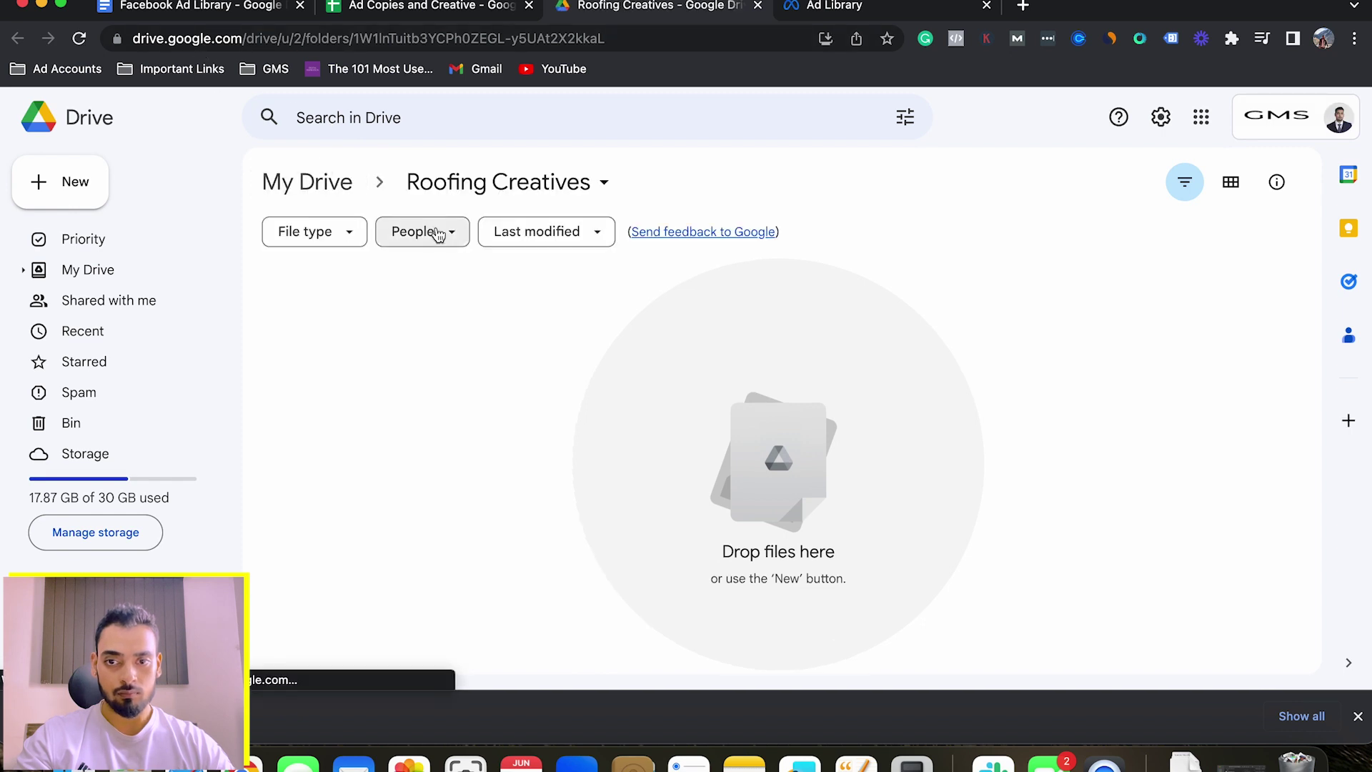
# Rename the Roofing Creatives folder in Drive to "Solar"
pyautogui.click(492, 185)
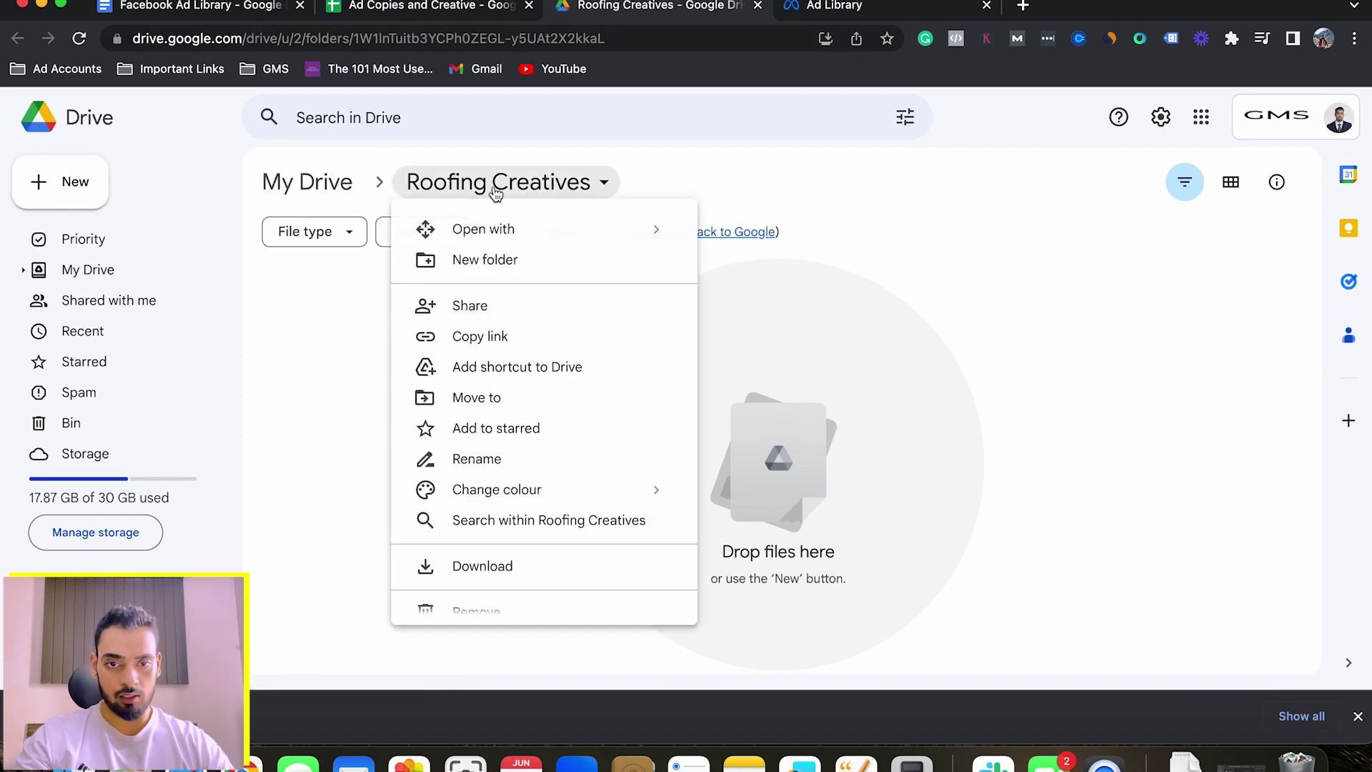
pyautogui.click(507, 432)
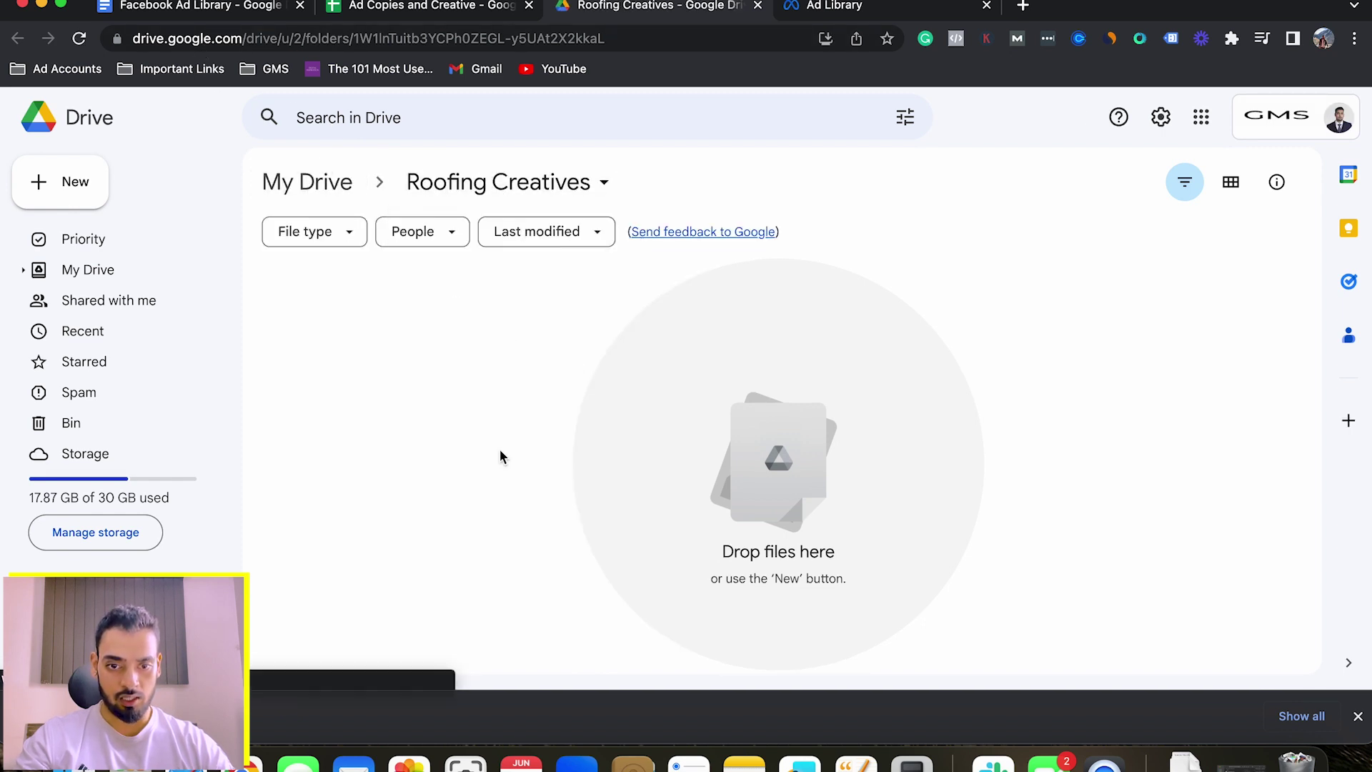
pyautogui.click(500, 192)
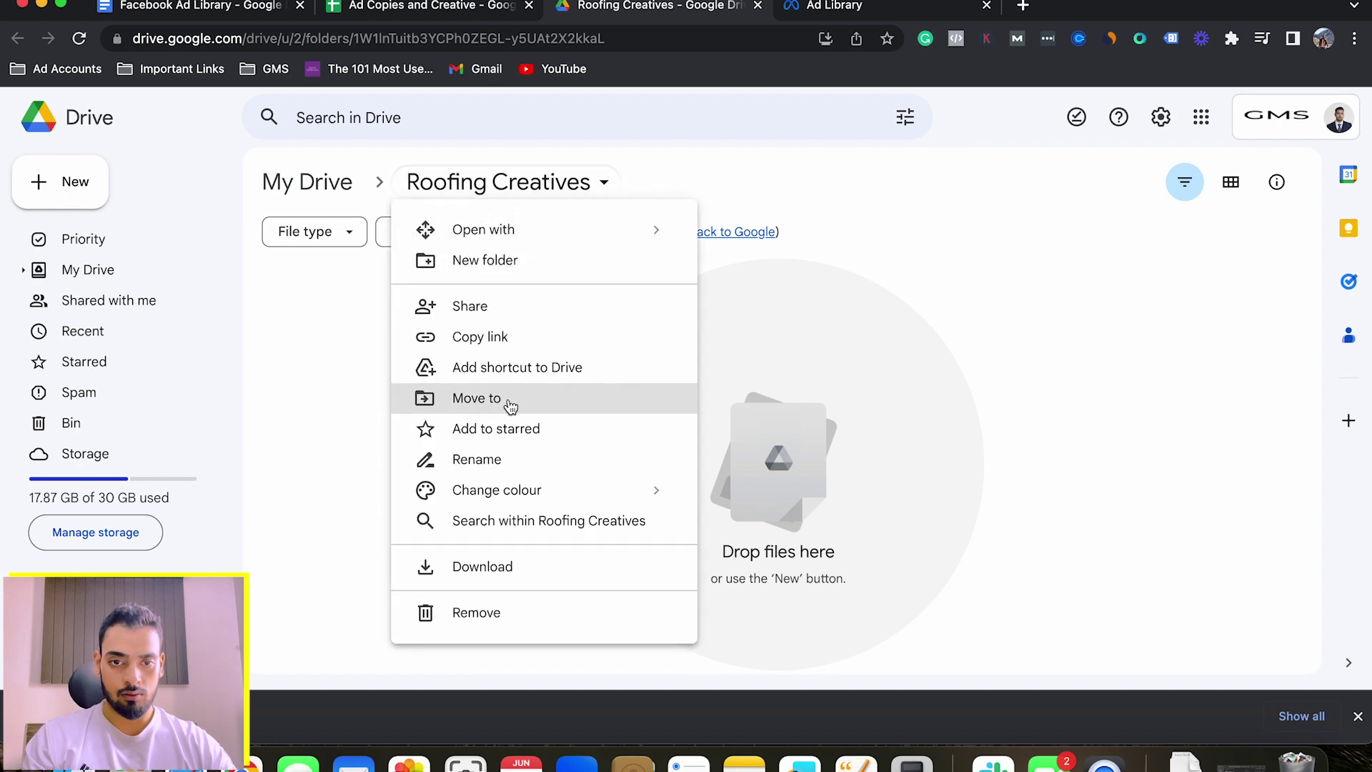
pyautogui.click(489, 462)
pyautogui.write('Solar')
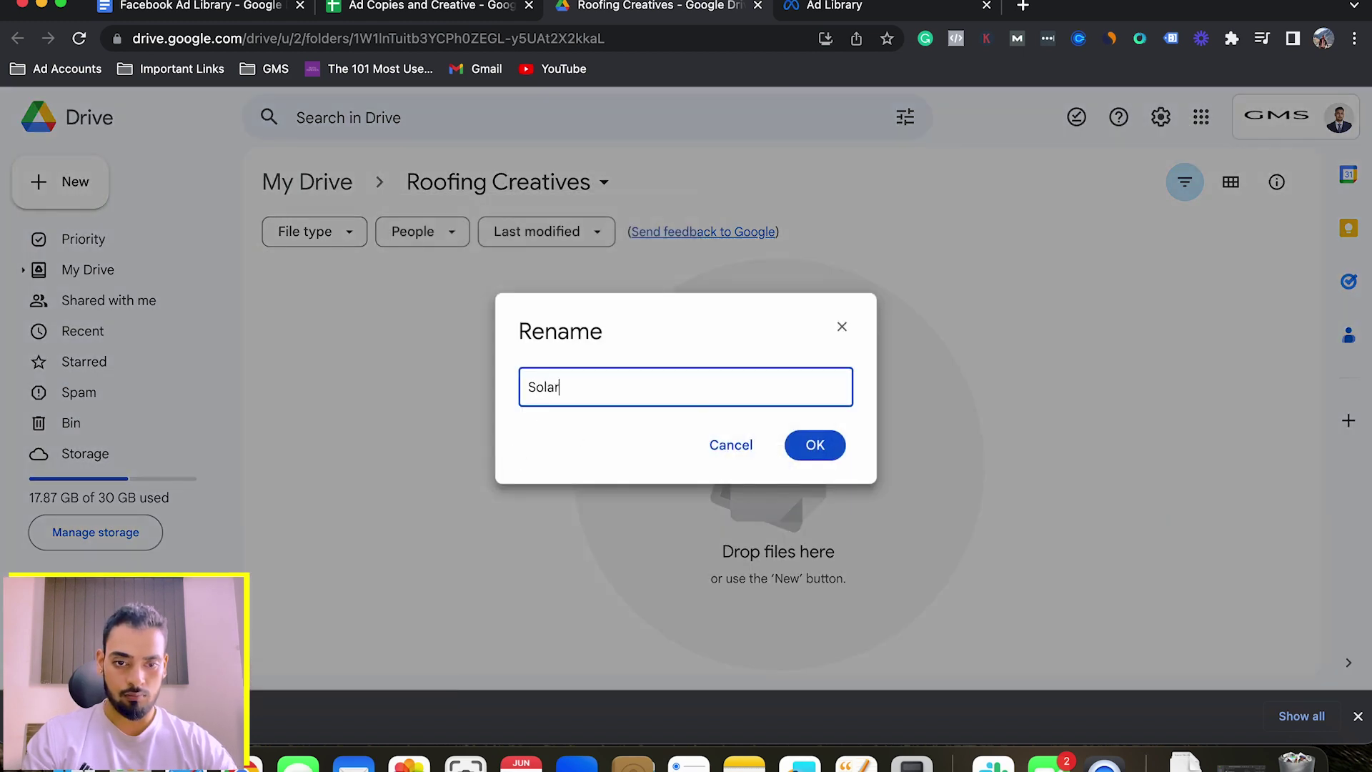
pyautogui.press('Return')
# Upload the Solar video file from Downloads to the Solar Drive folder and preview the uploaded file
pyautogui.click(74, 206)
pyautogui.click(113, 228)
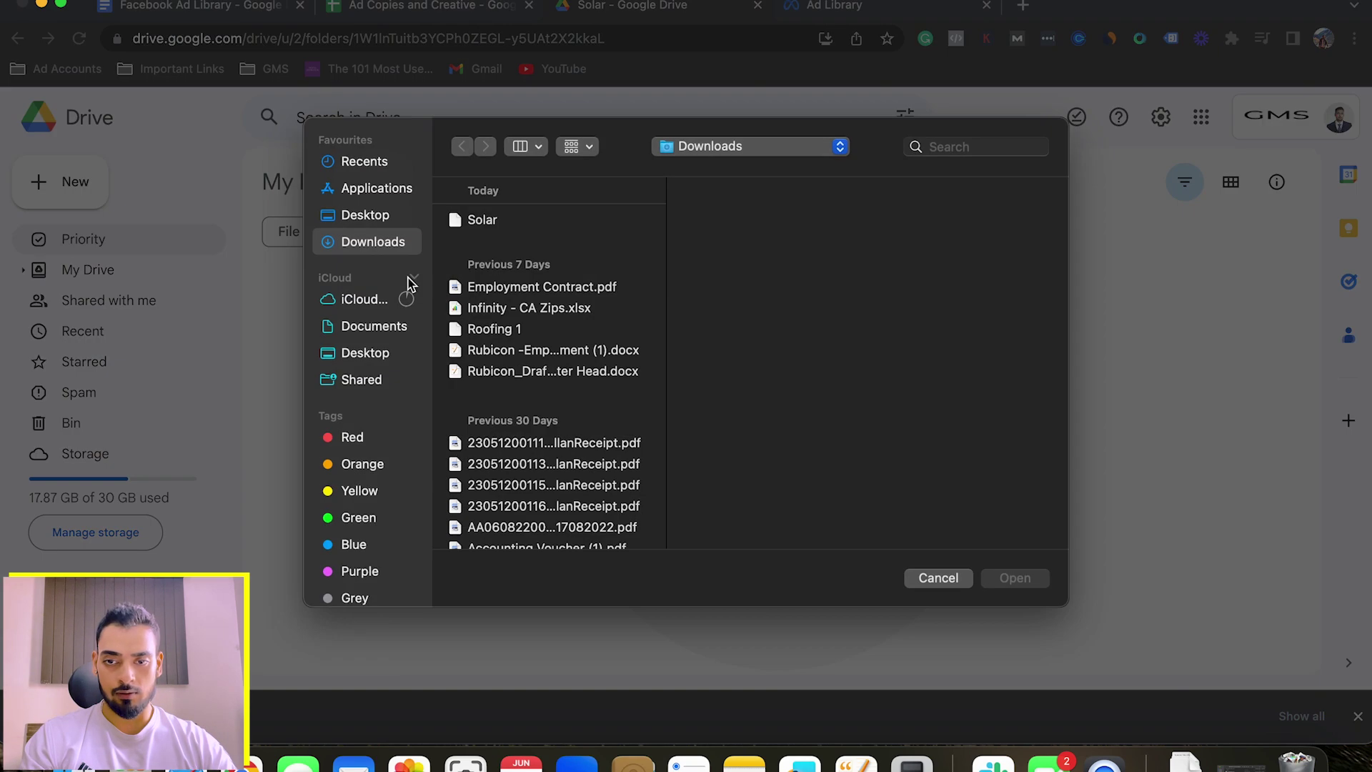
pyautogui.click(478, 221)
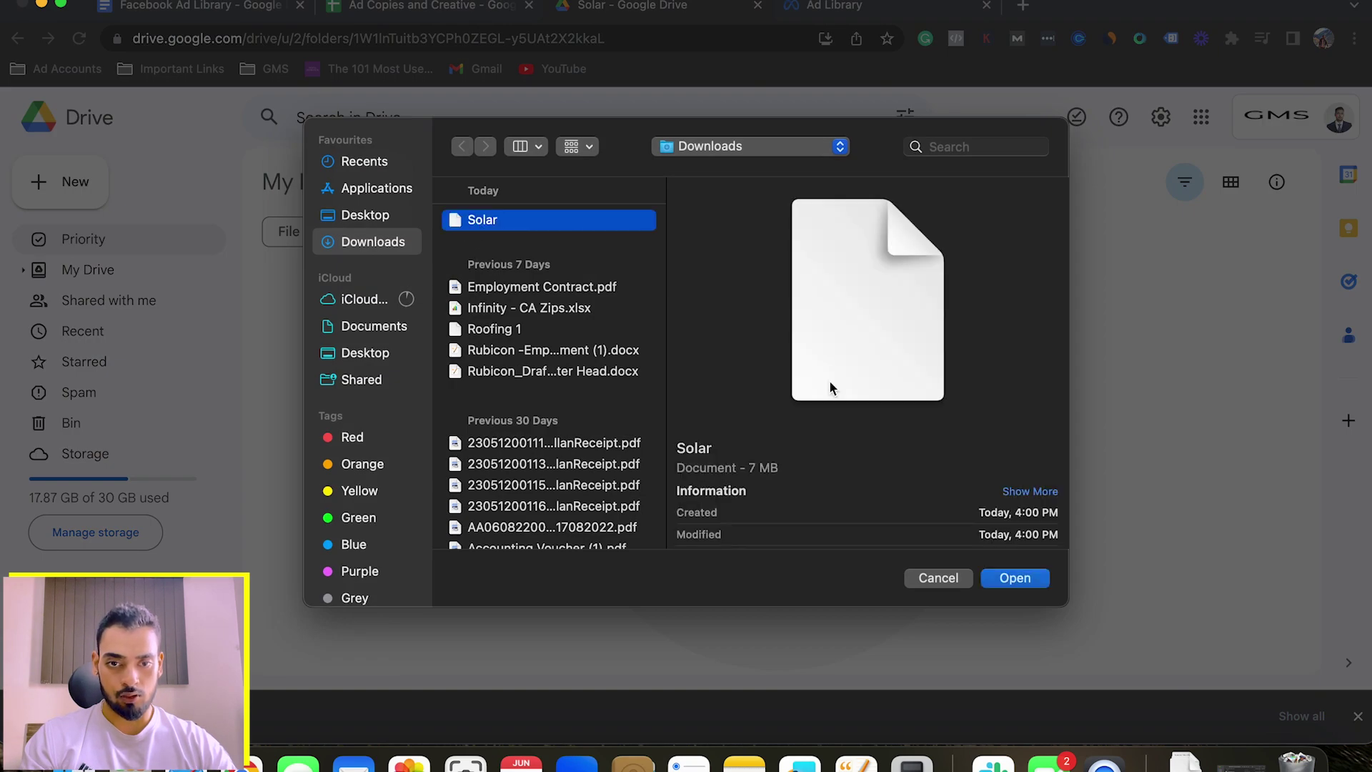
pyautogui.click(1015, 579)
pyautogui.doubleClick(363, 327)
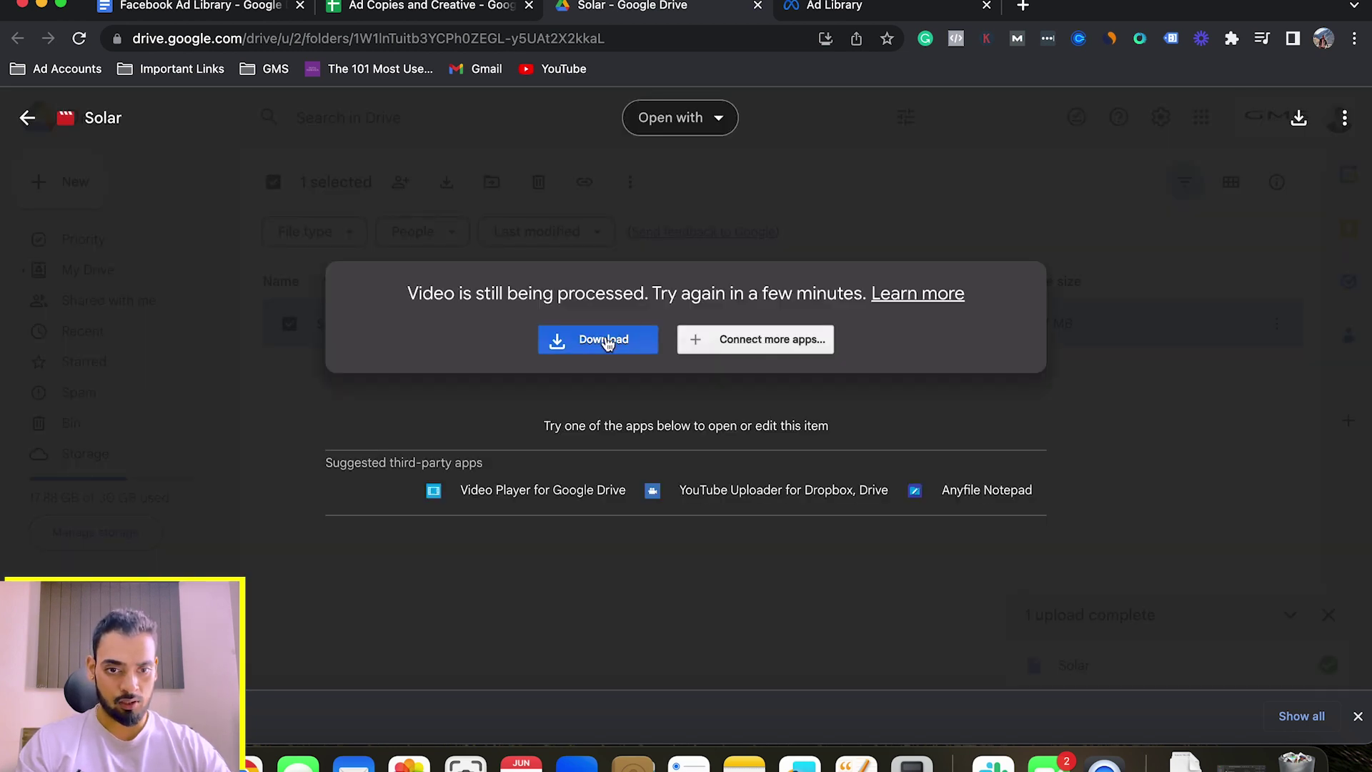
pyautogui.click(540, 655)
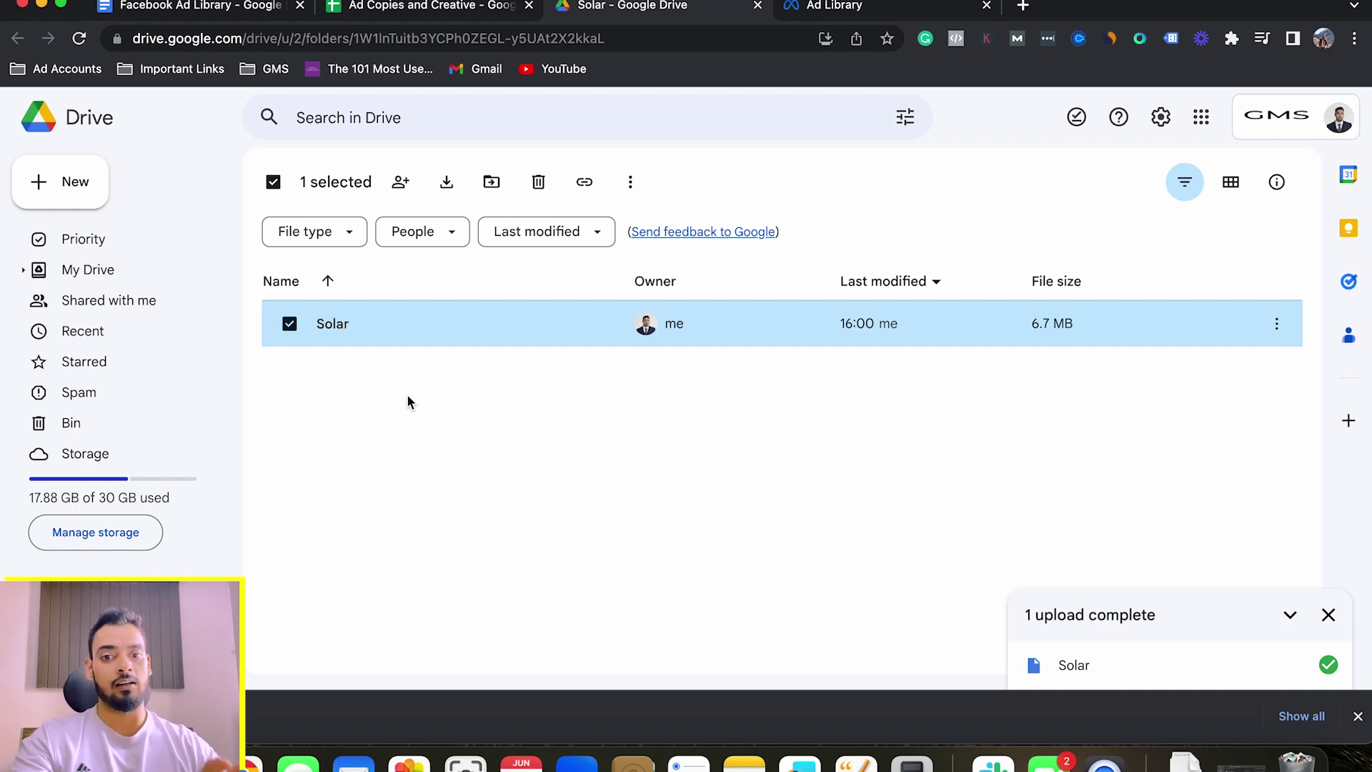
# Review the Headline, Ad Copy and Creative Folder entries in row 2 of the Ad Copies and Creative spreadsheet
pyautogui.click(385, 6)
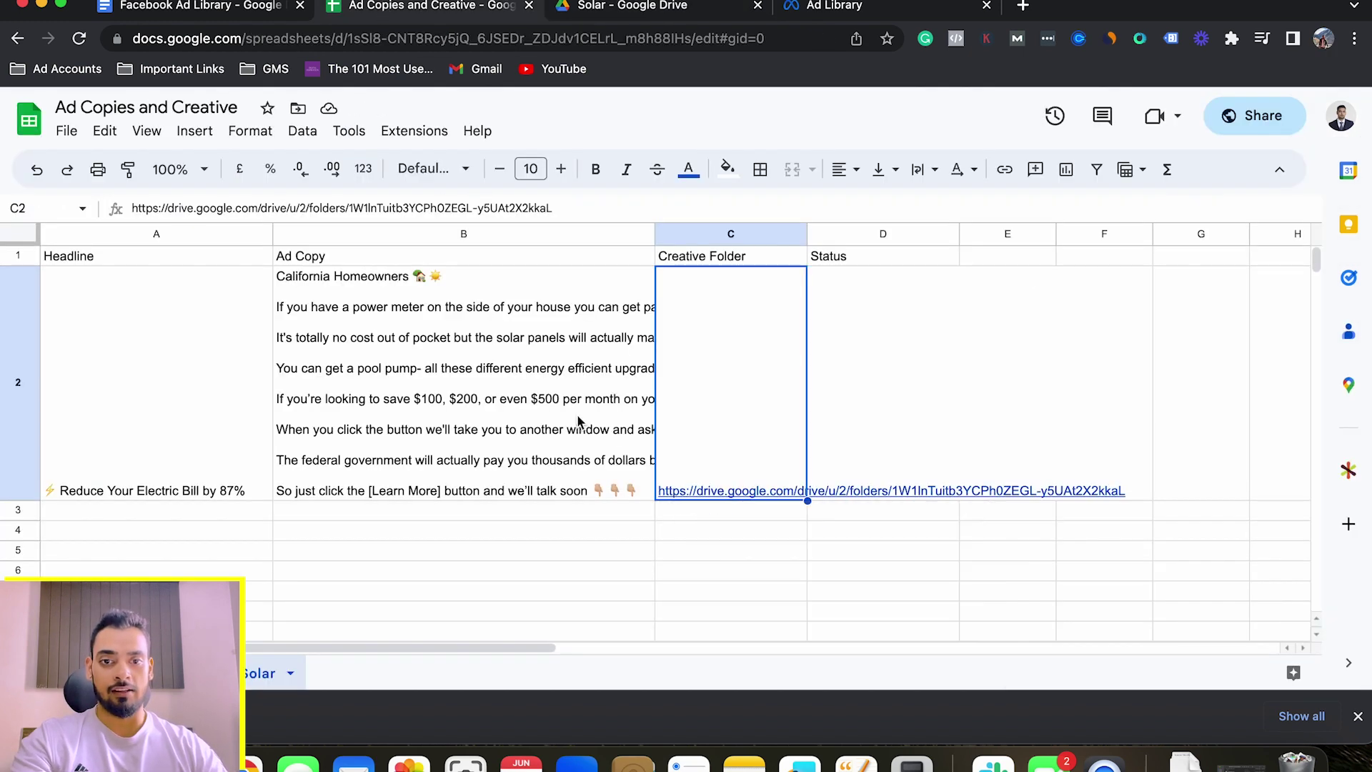
pyautogui.click(137, 383)
pyautogui.click(361, 406)
pyautogui.click(714, 414)
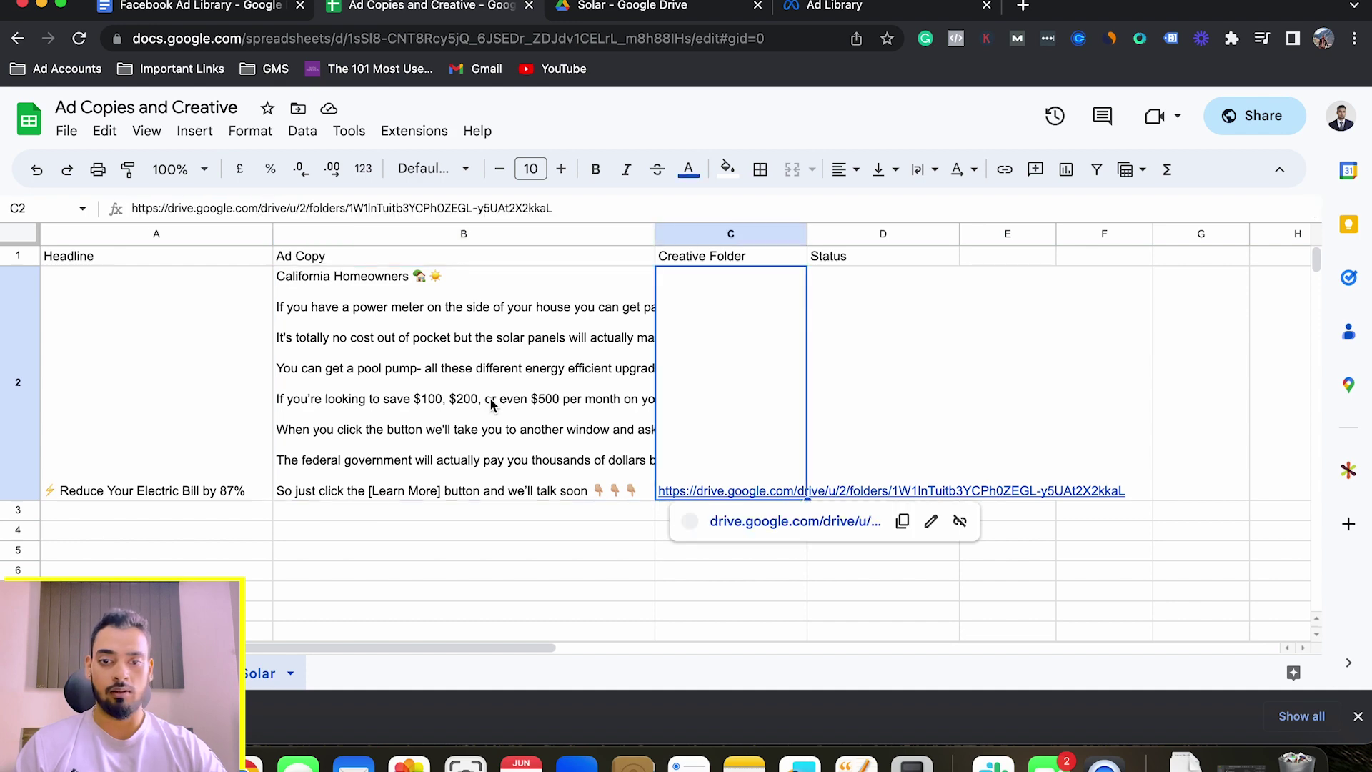
pyautogui.click(492, 401)
pyautogui.click(156, 424)
pyautogui.click(683, 467)
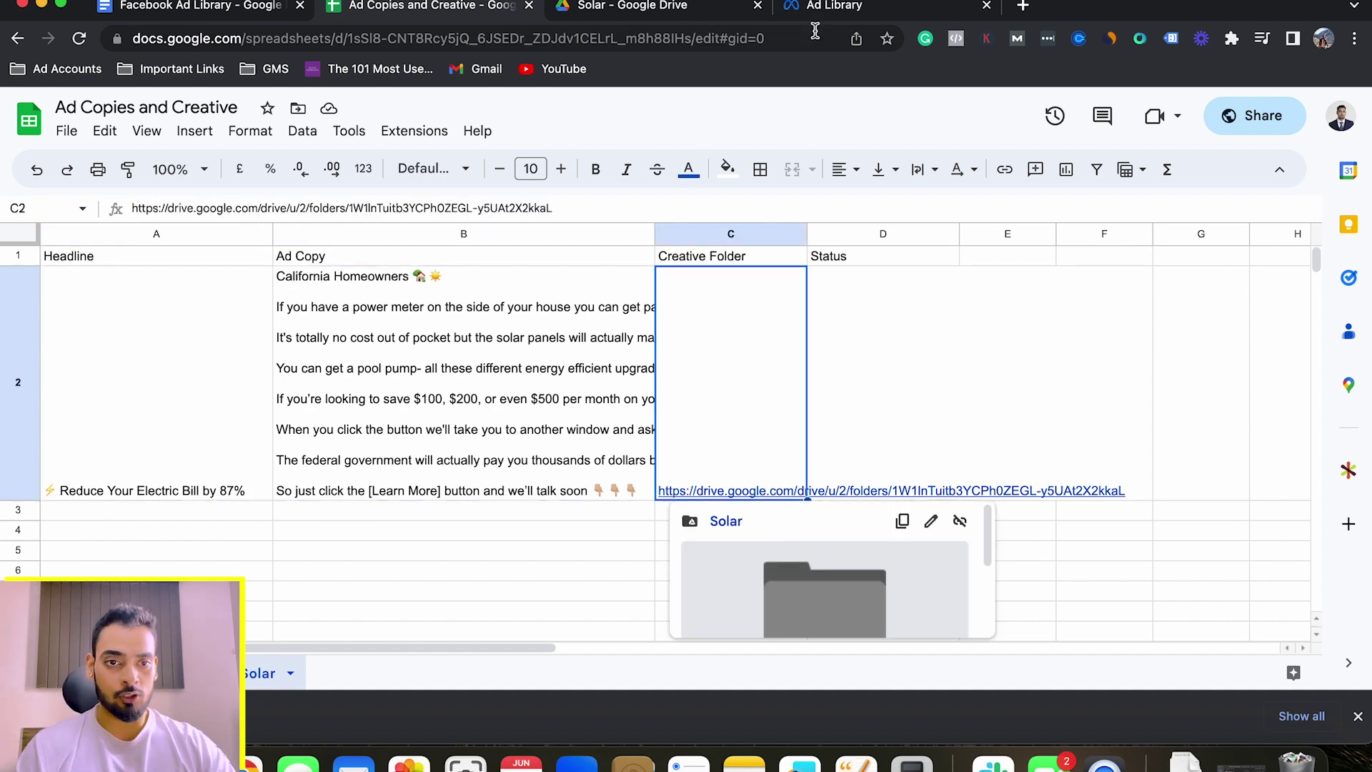
# Return to the Ad Library and play the third and middle California Clean Power Energy ad videos to compare their creatives
pyautogui.click(813, 9)
pyautogui.scroll(5, 965, 443)
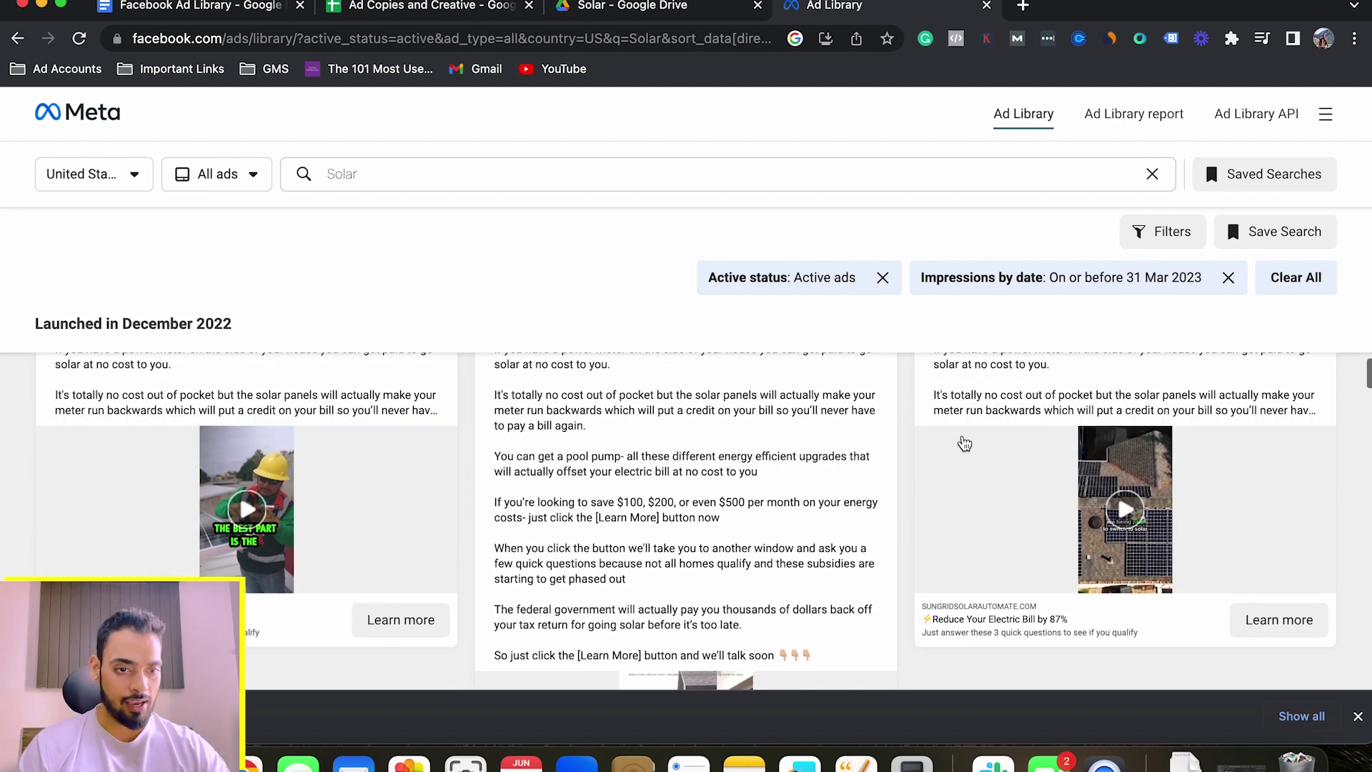
pyautogui.scroll(5, 965, 443)
pyautogui.scroll(-2, 1072, 536)
pyautogui.click(1135, 595)
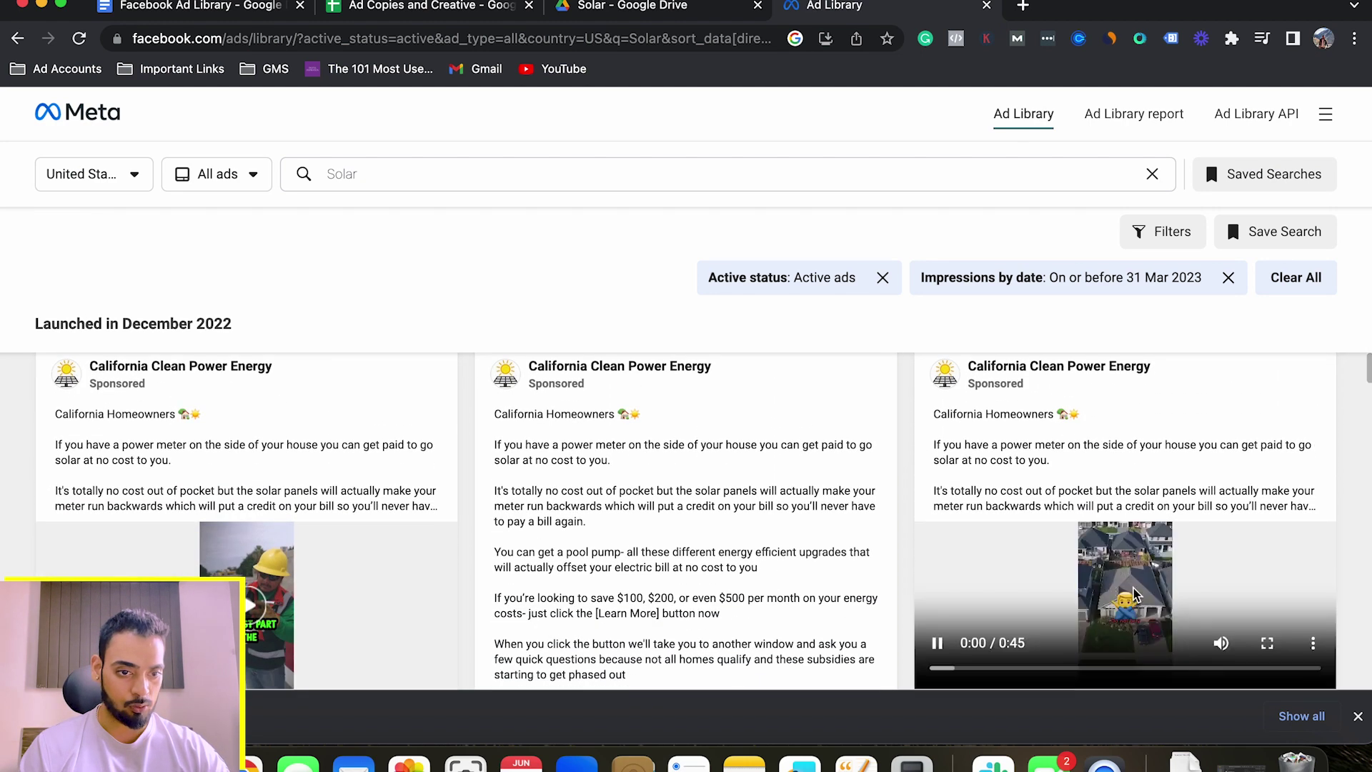
pyautogui.scroll(-2, 1074, 586)
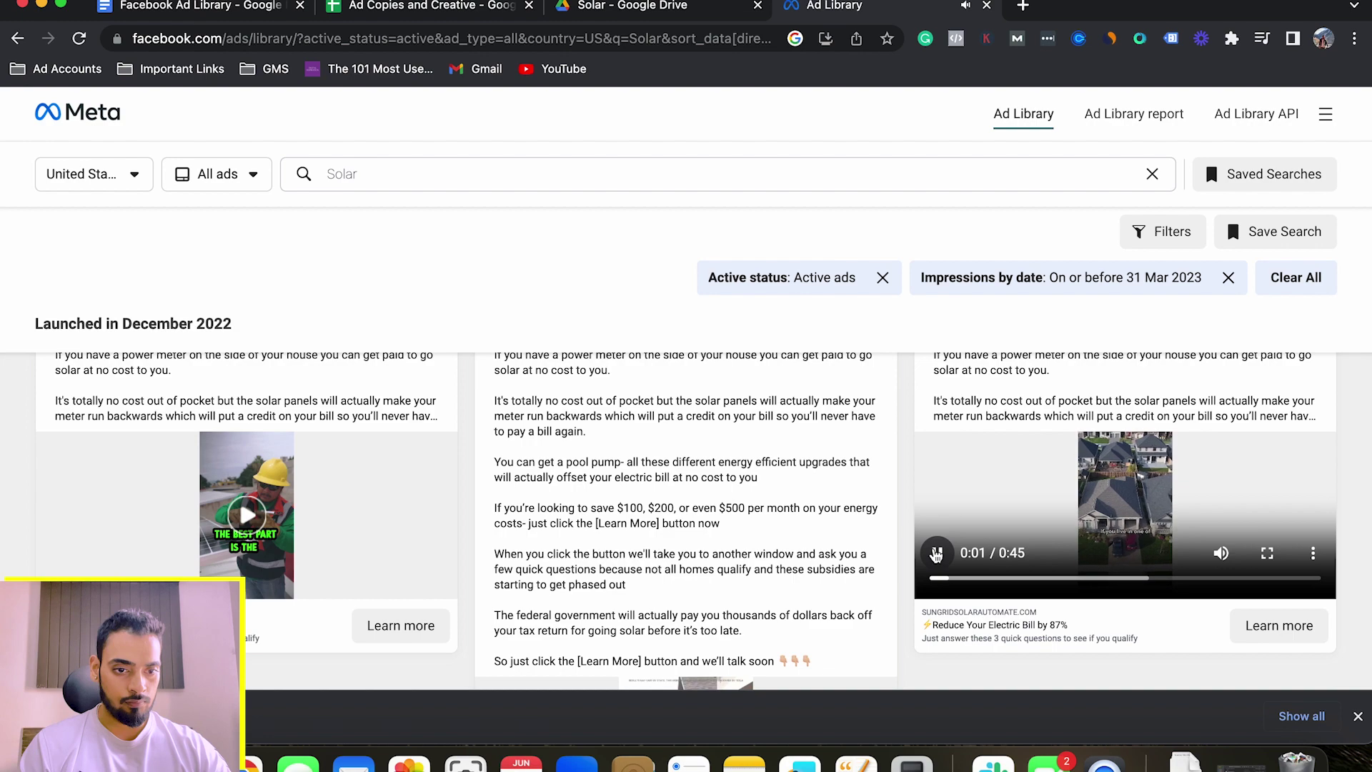
pyautogui.scroll(-4, 937, 554)
pyautogui.click(497, 530)
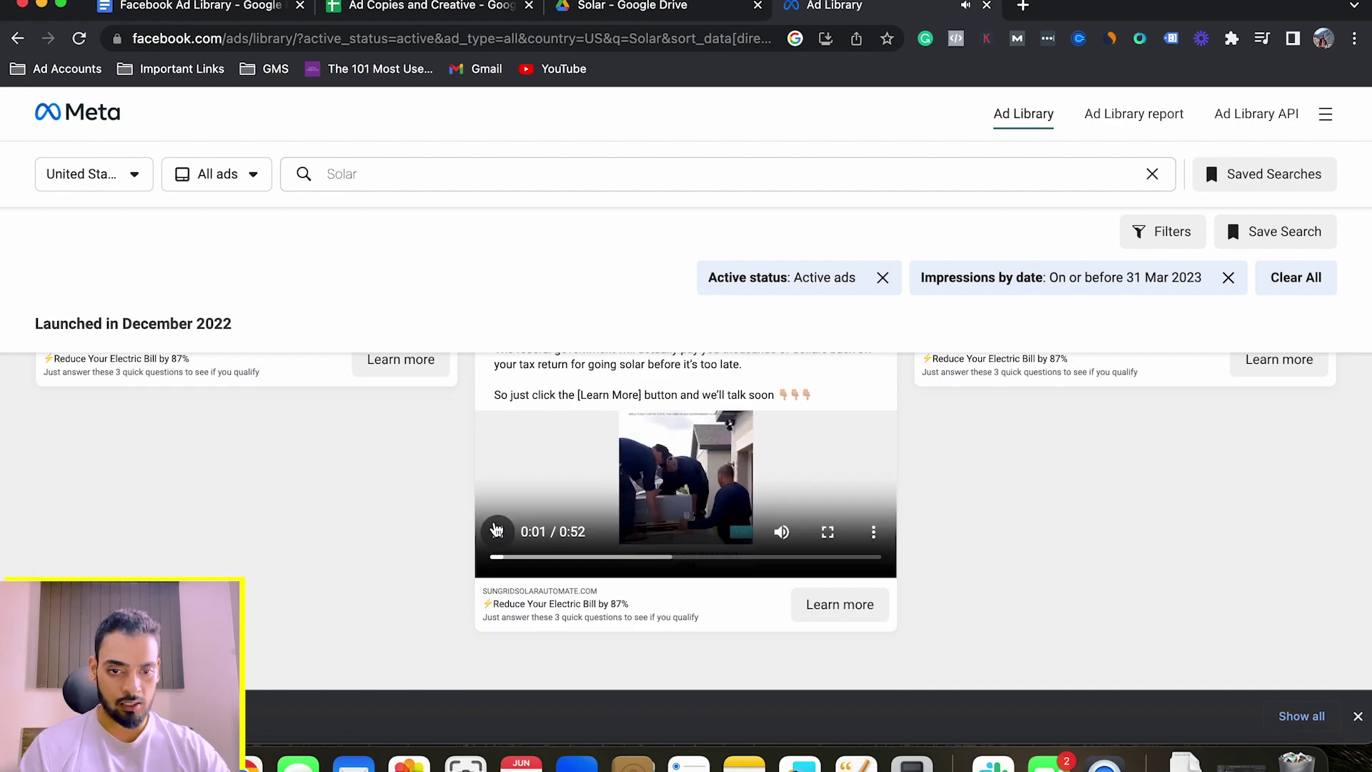
# Expand the third California Clean Power Energy ad's text and compare its full copy with the middle ad's
pyautogui.scroll(5, 495, 528)
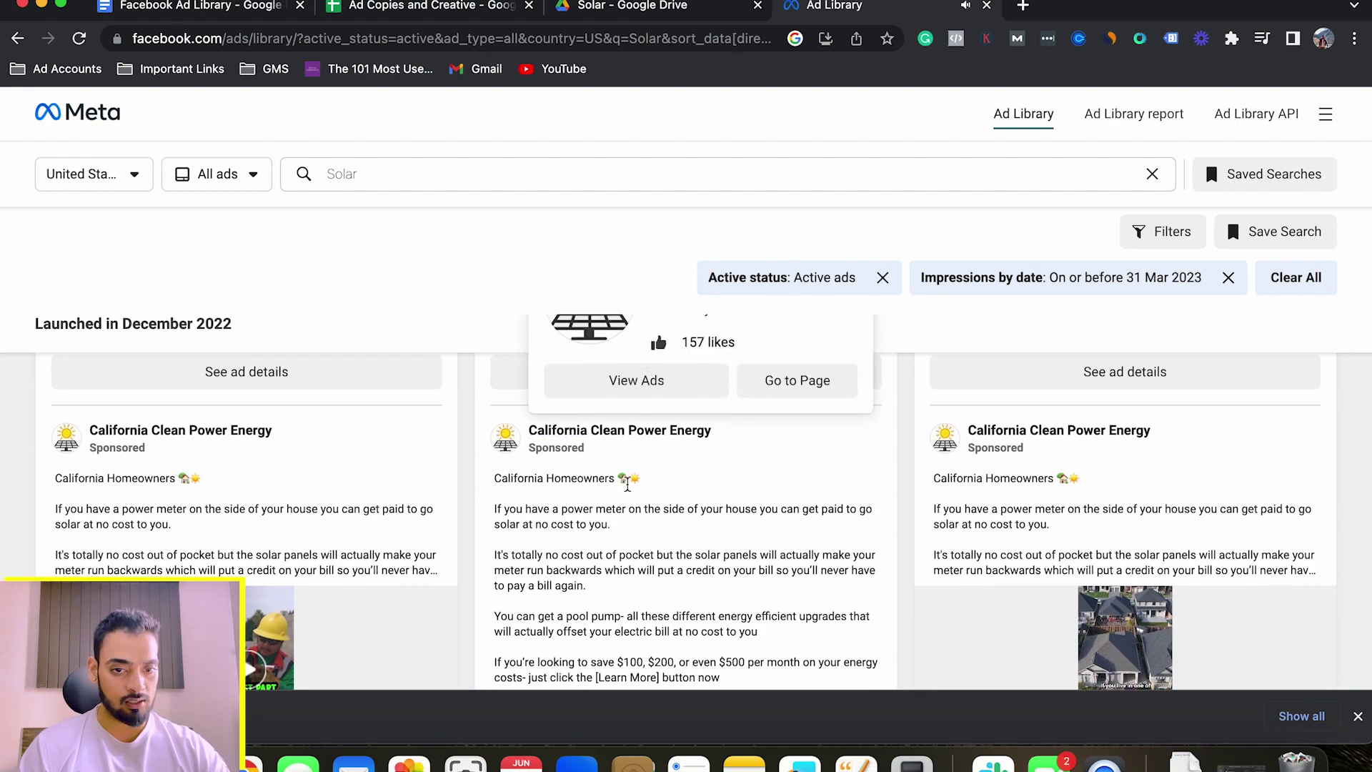
pyautogui.scroll(-2, 983, 491)
pyautogui.scroll(1, 977, 449)
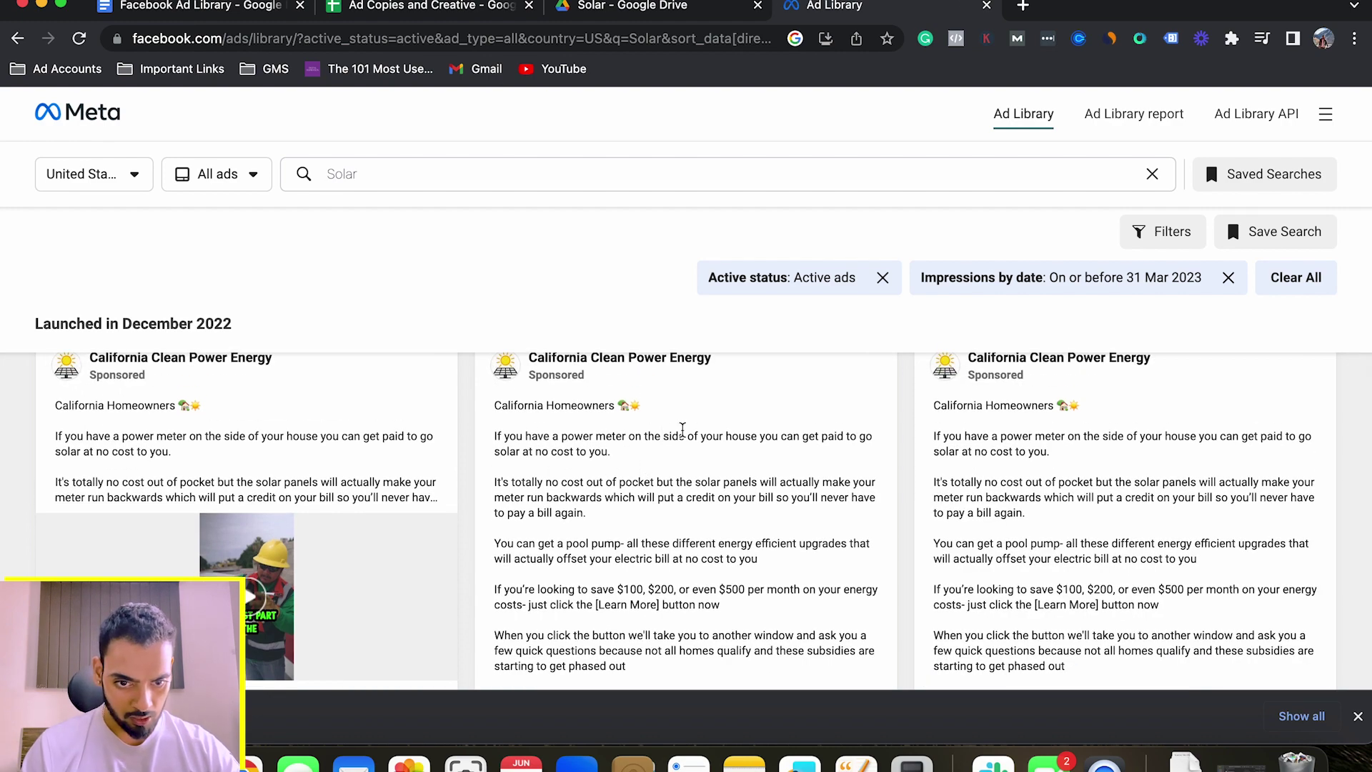
pyautogui.scroll(-2, 993, 549)
pyautogui.scroll(2, 736, 536)
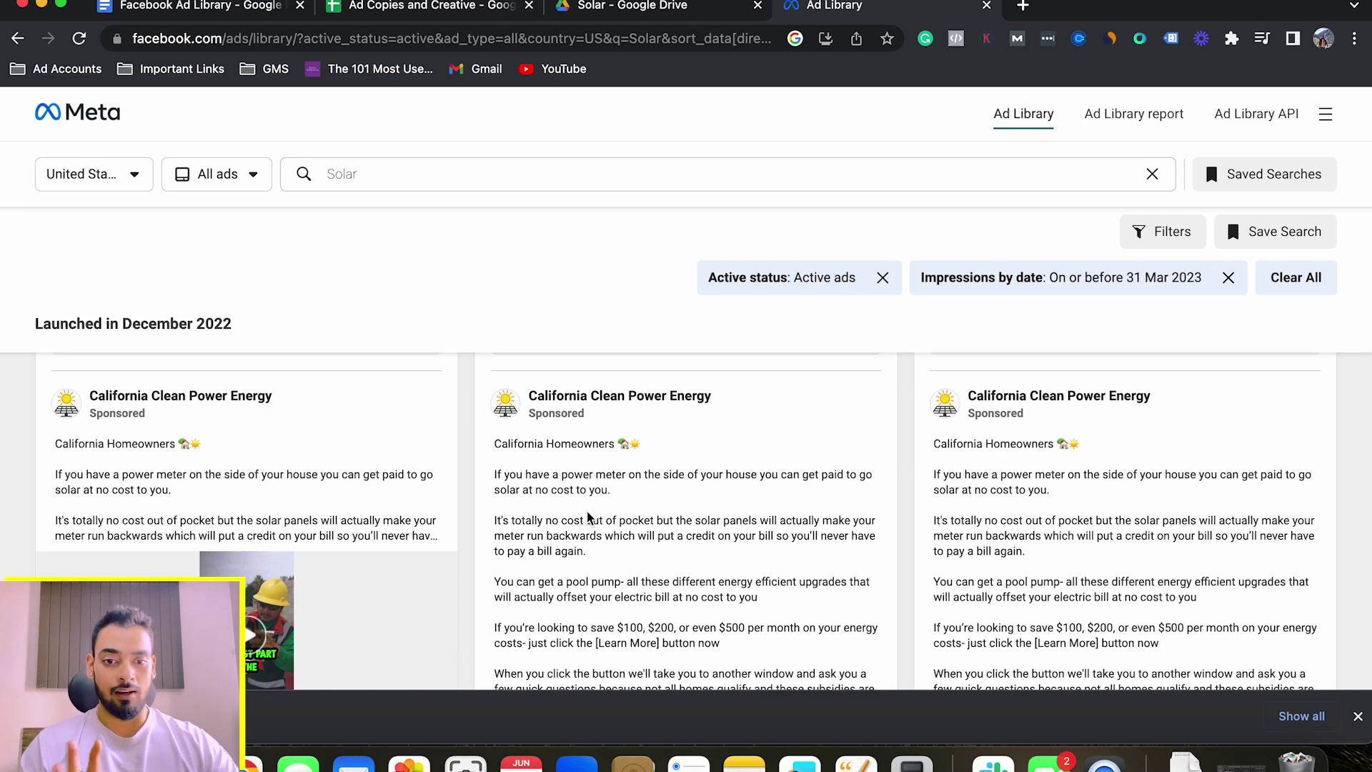
# Save the third California Clean Power Energy ad's video to Downloads as "Solar 2"
pyautogui.scroll(-8, 624, 487)
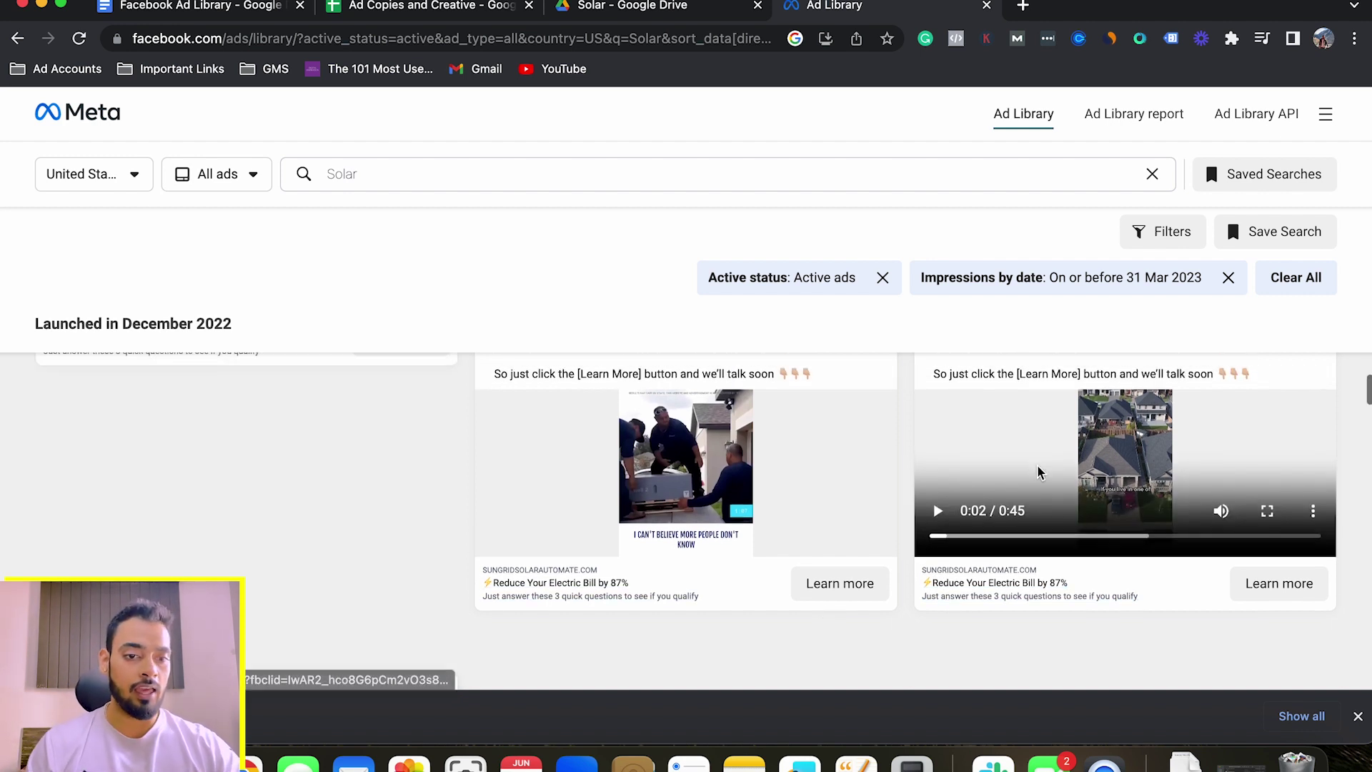
pyautogui.scroll(1, 1037, 465)
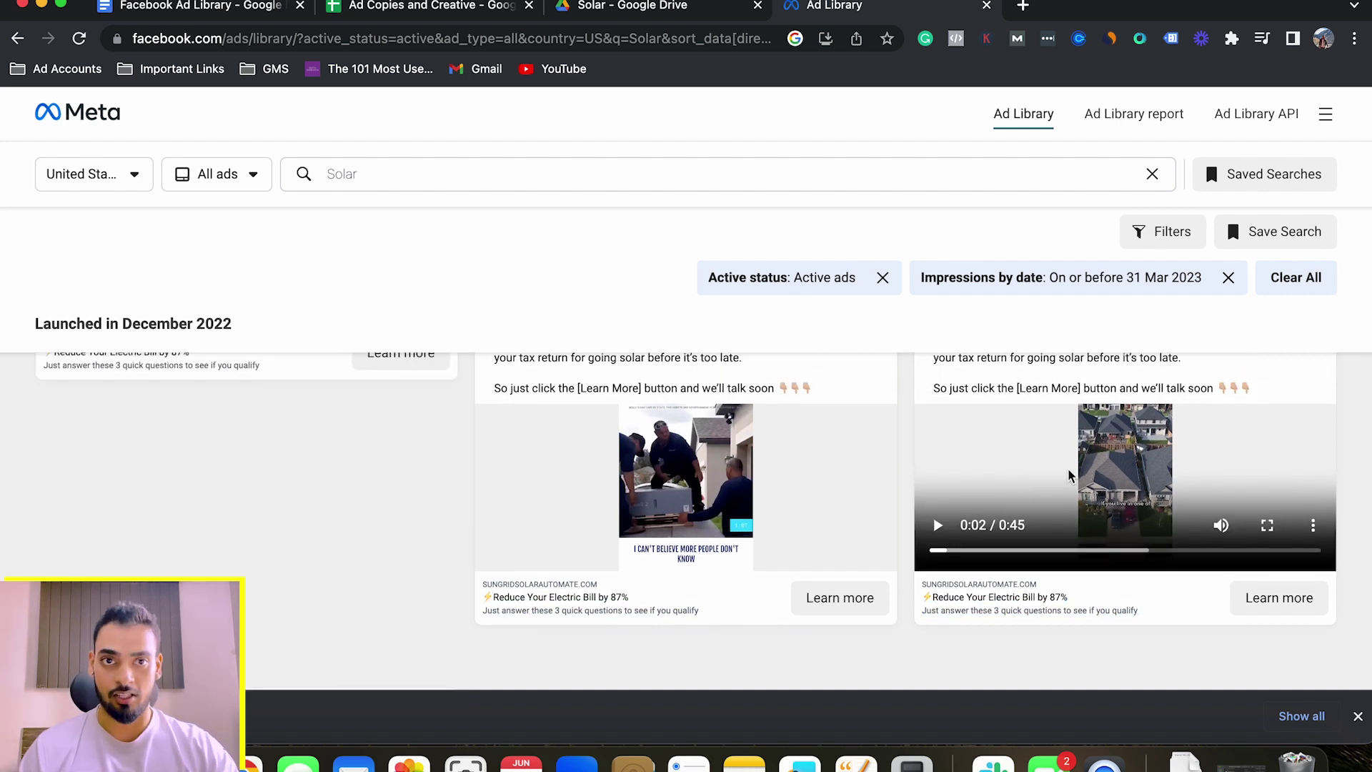
pyautogui.rightClick(1108, 456)
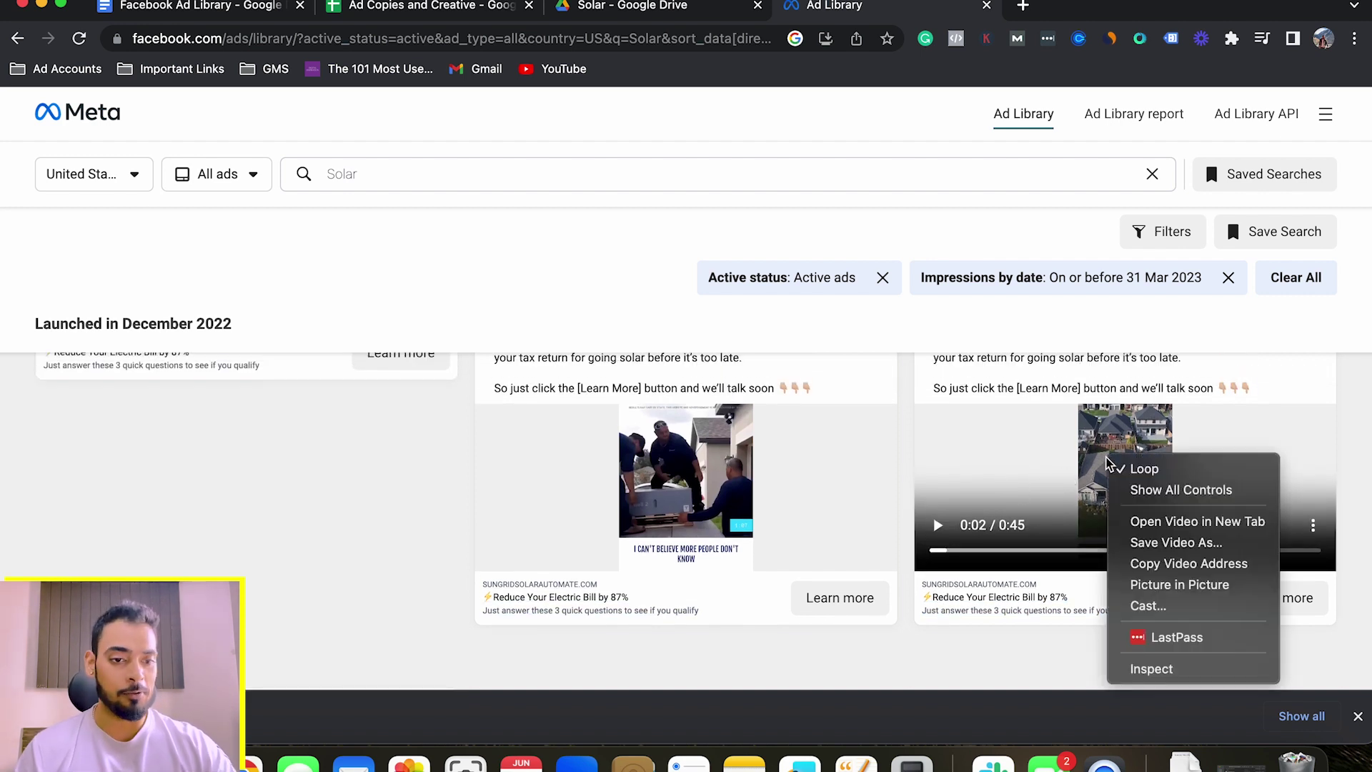
pyautogui.click(1152, 548)
pyautogui.write('S')
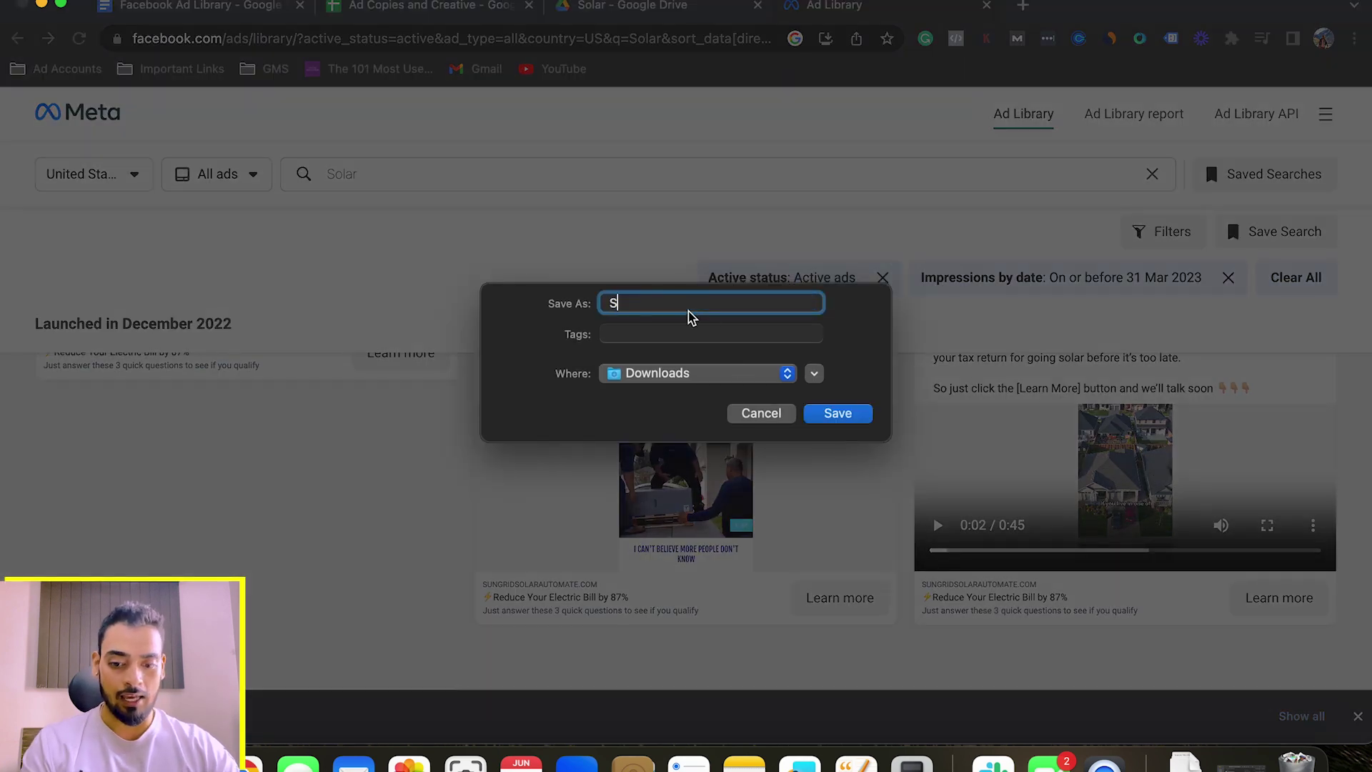
pyautogui.write('olar 2')
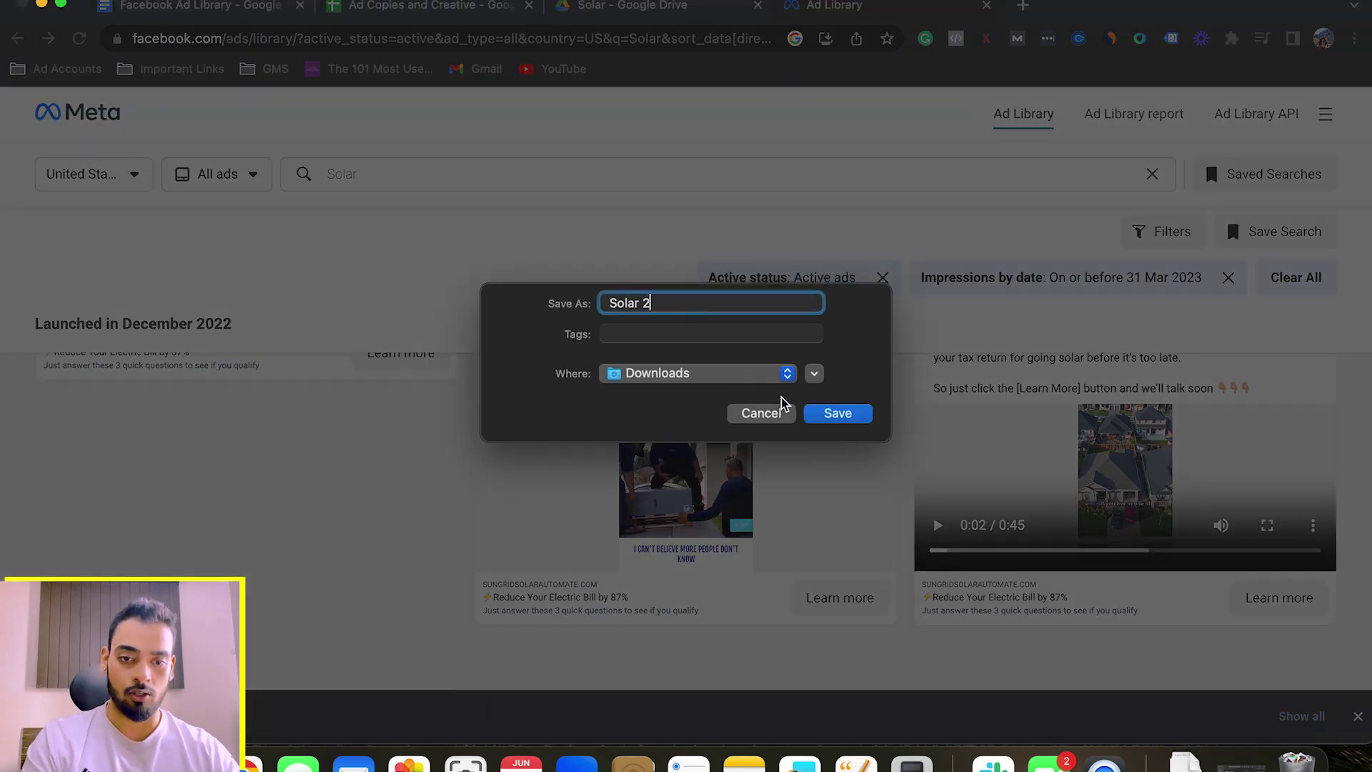
pyautogui.click(836, 414)
# Upload the Solar 2 video file from Downloads to the Solar folder in Google Drive
pyautogui.click(589, 22)
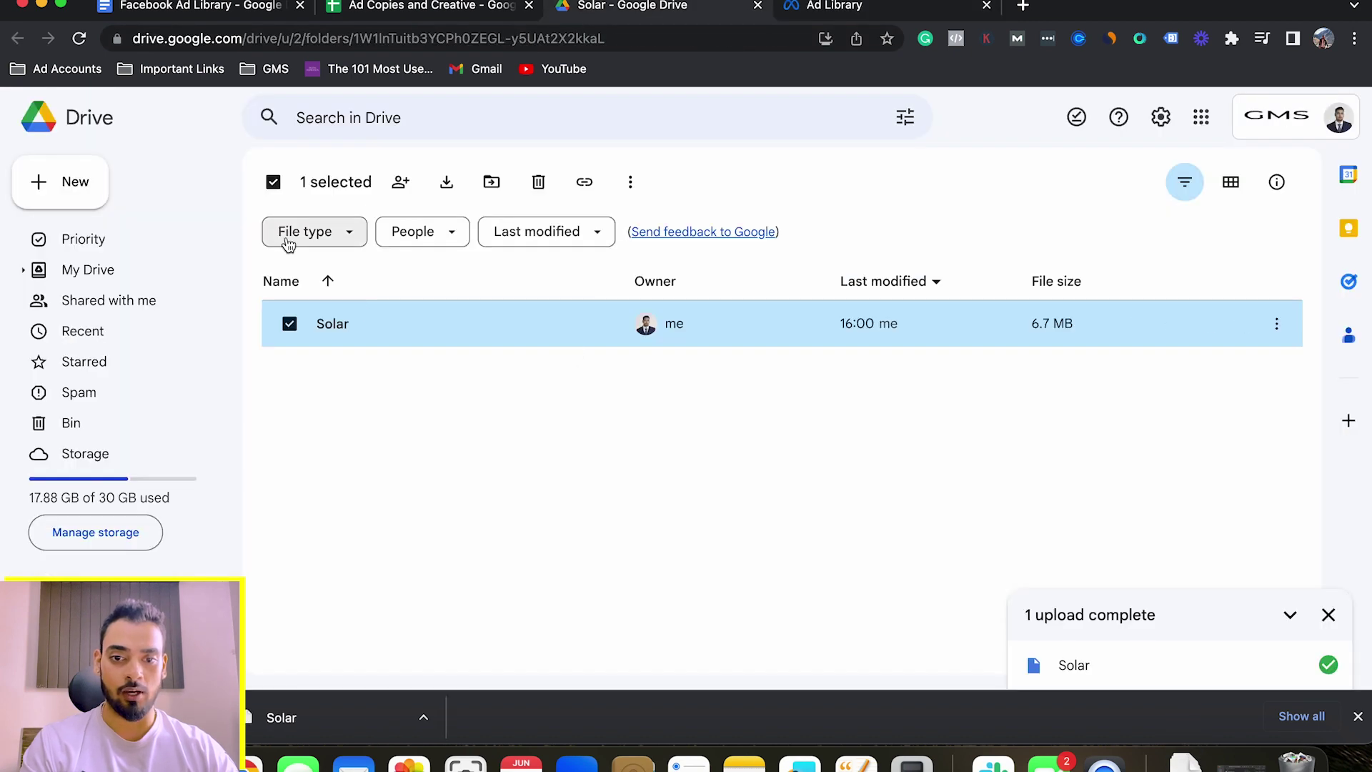
pyautogui.click(74, 184)
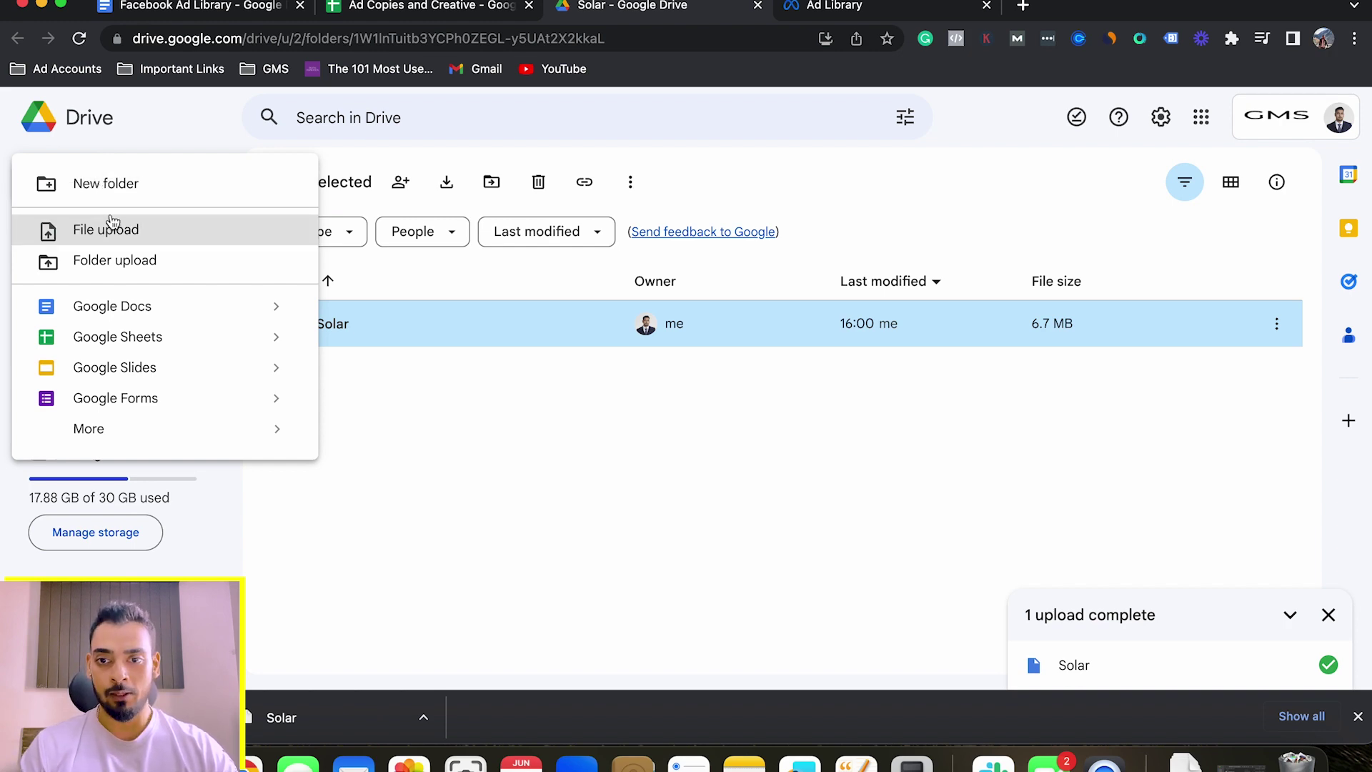
pyautogui.click(119, 238)
pyautogui.click(482, 243)
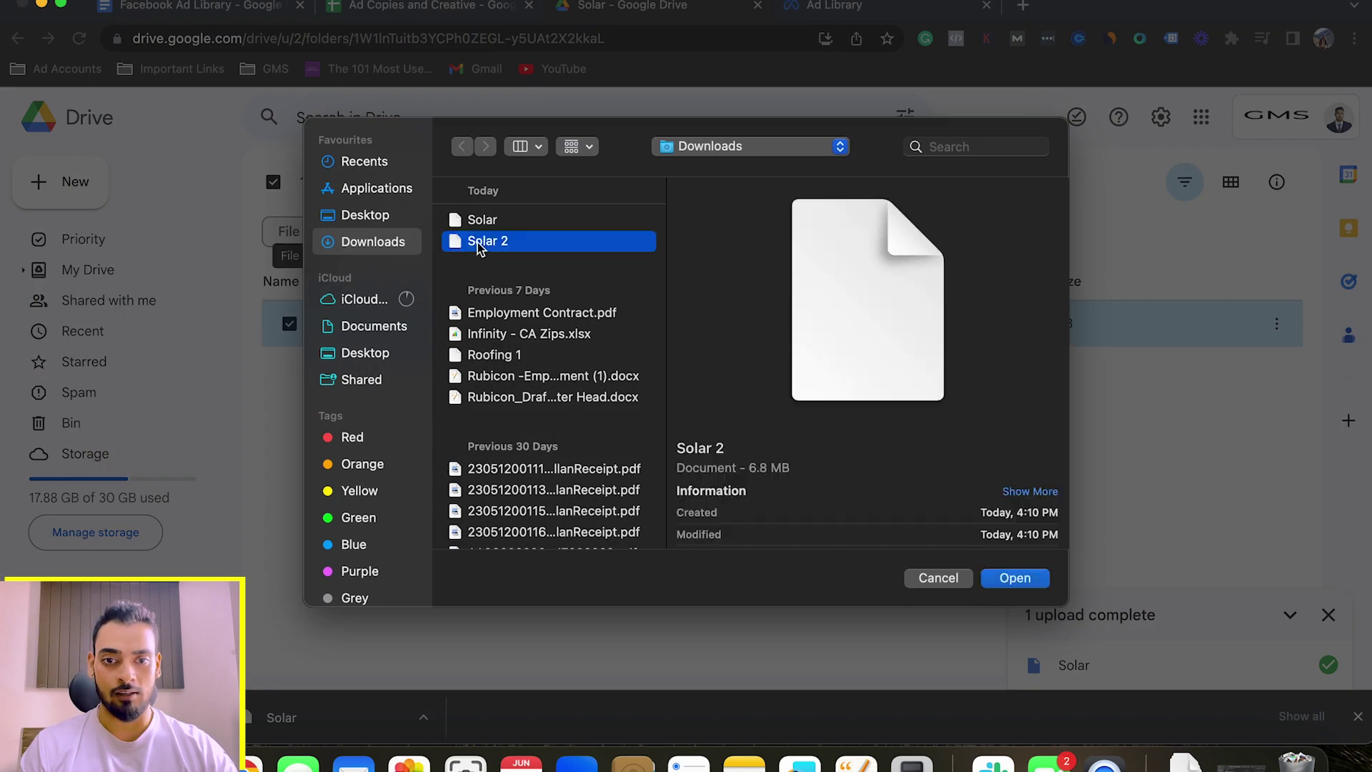
pyautogui.click(1017, 581)
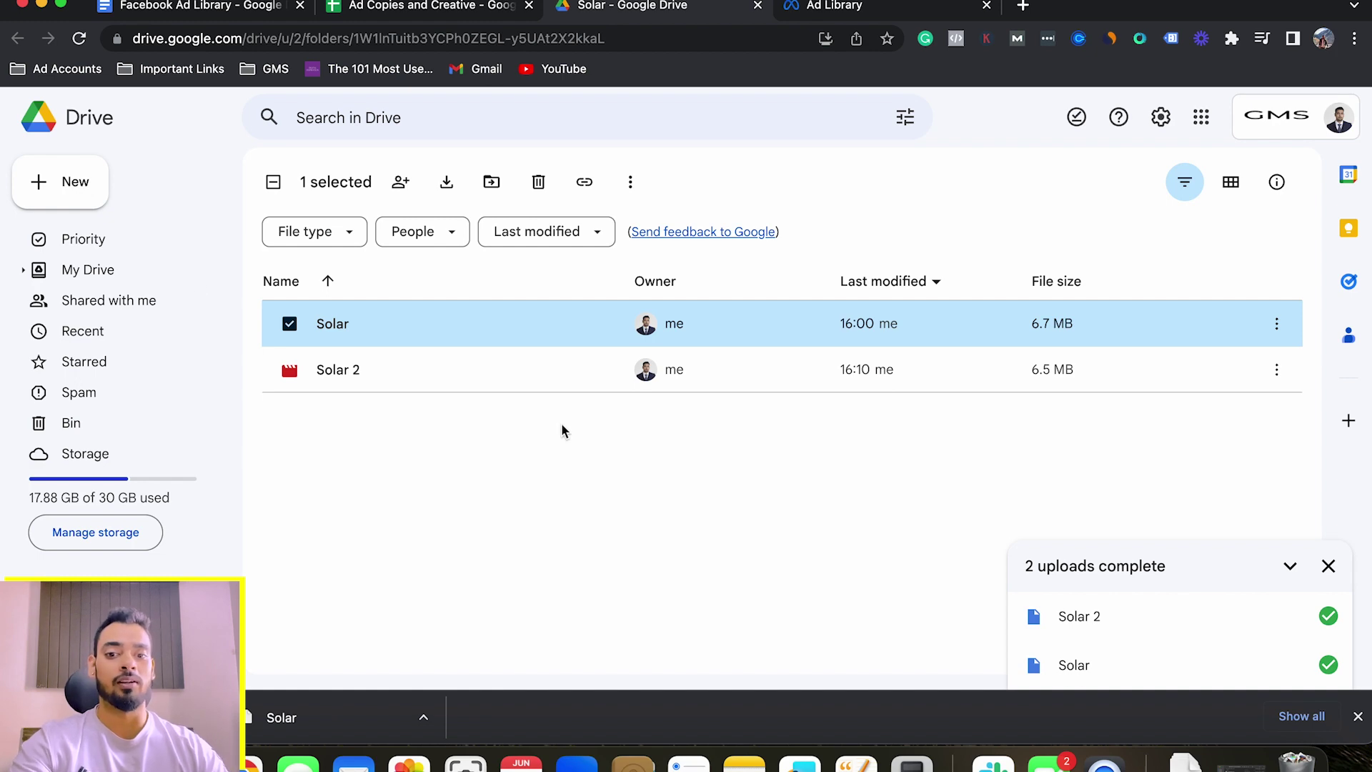
# Switch to the Ad Copies and Creative sheet and open the Creative Folder link in C2 to check the stored videos
pyautogui.click(394, 7)
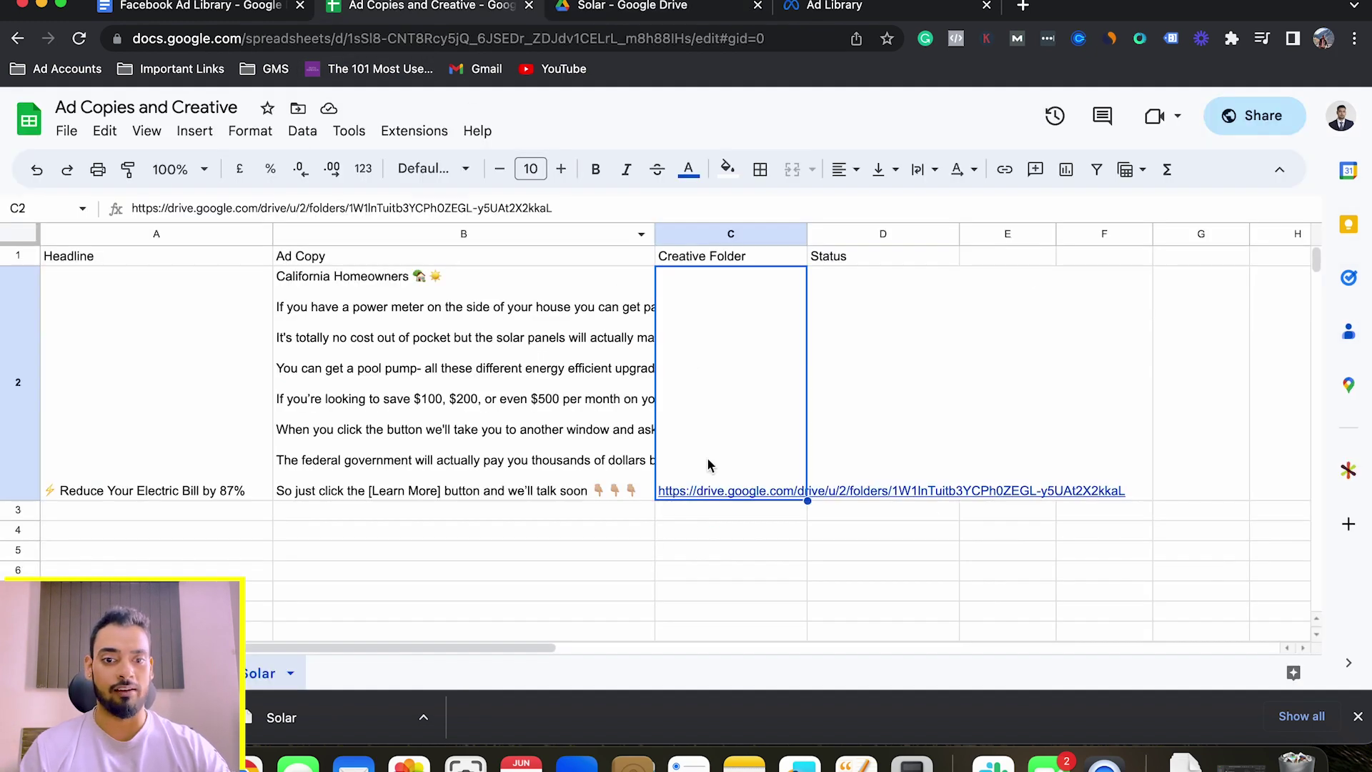
pyautogui.moveTo(736, 495)
pyautogui.click(759, 525)
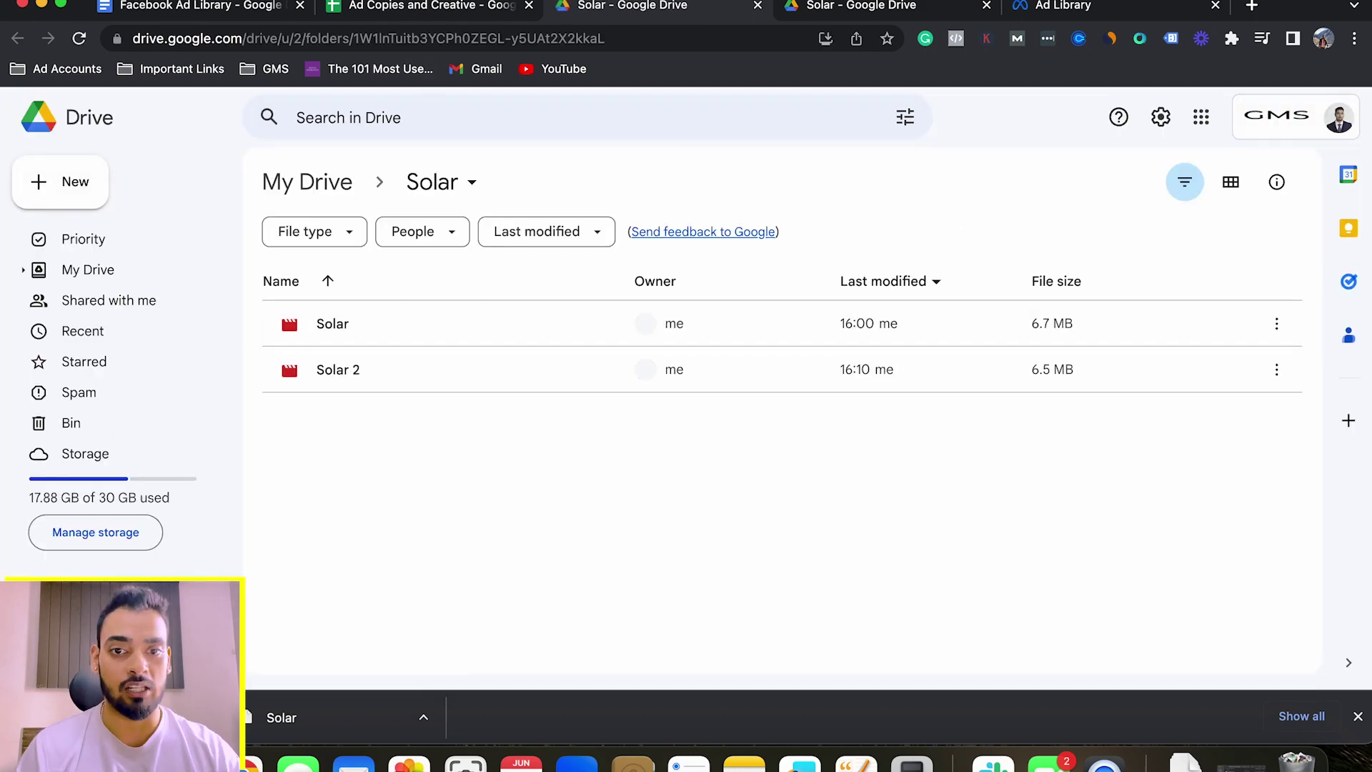
# Return to the Ad Copies and Creative sheet and review the saved headline in A2 and the full ad copy in B2
pyautogui.click(401, 7)
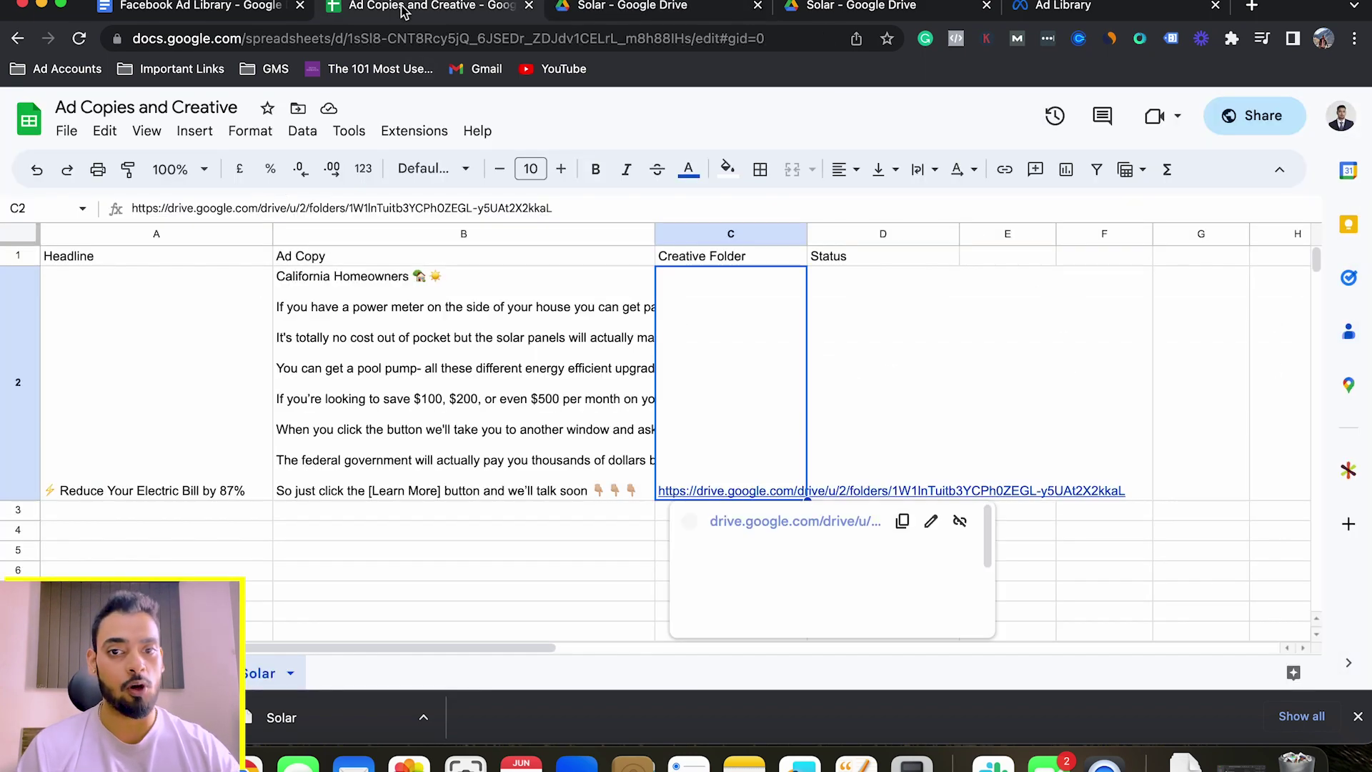
pyautogui.click(166, 388)
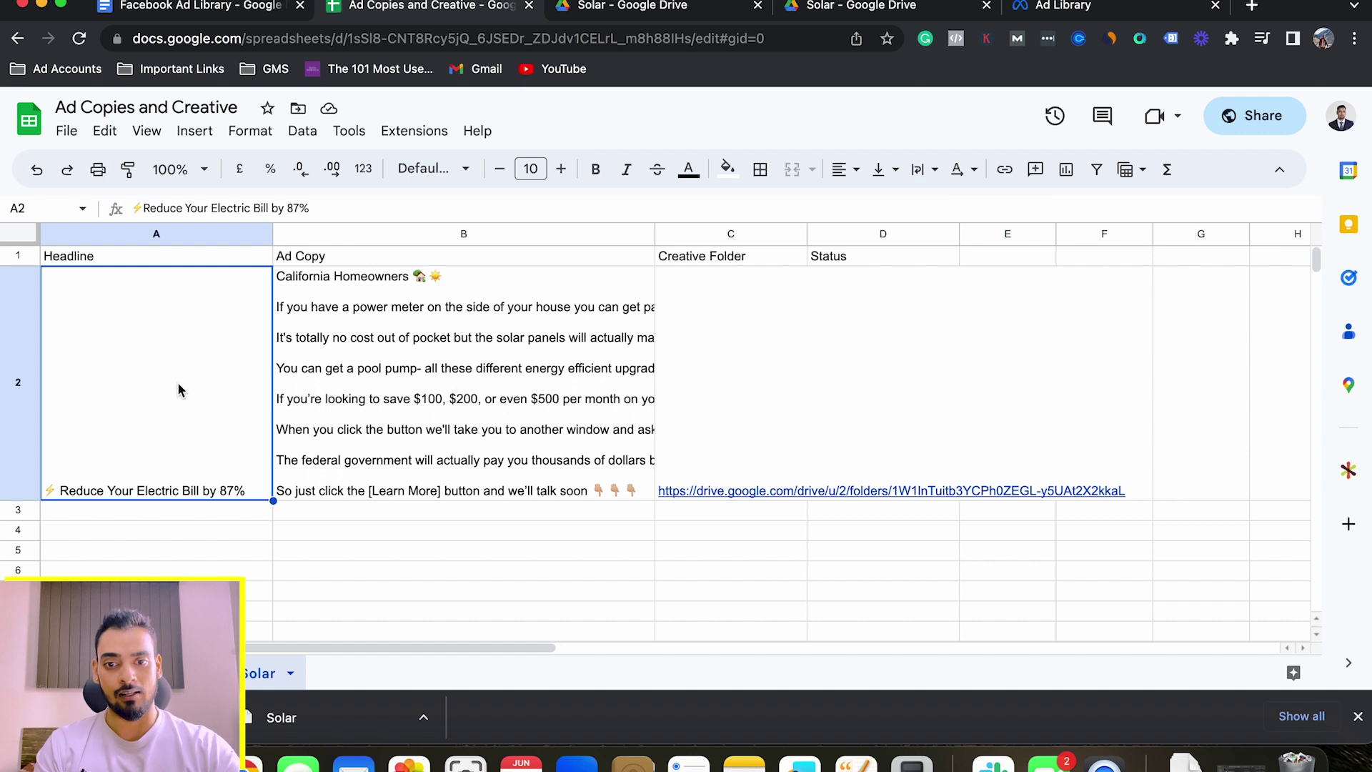
pyautogui.click(355, 389)
pyautogui.click(188, 413)
pyautogui.click(483, 433)
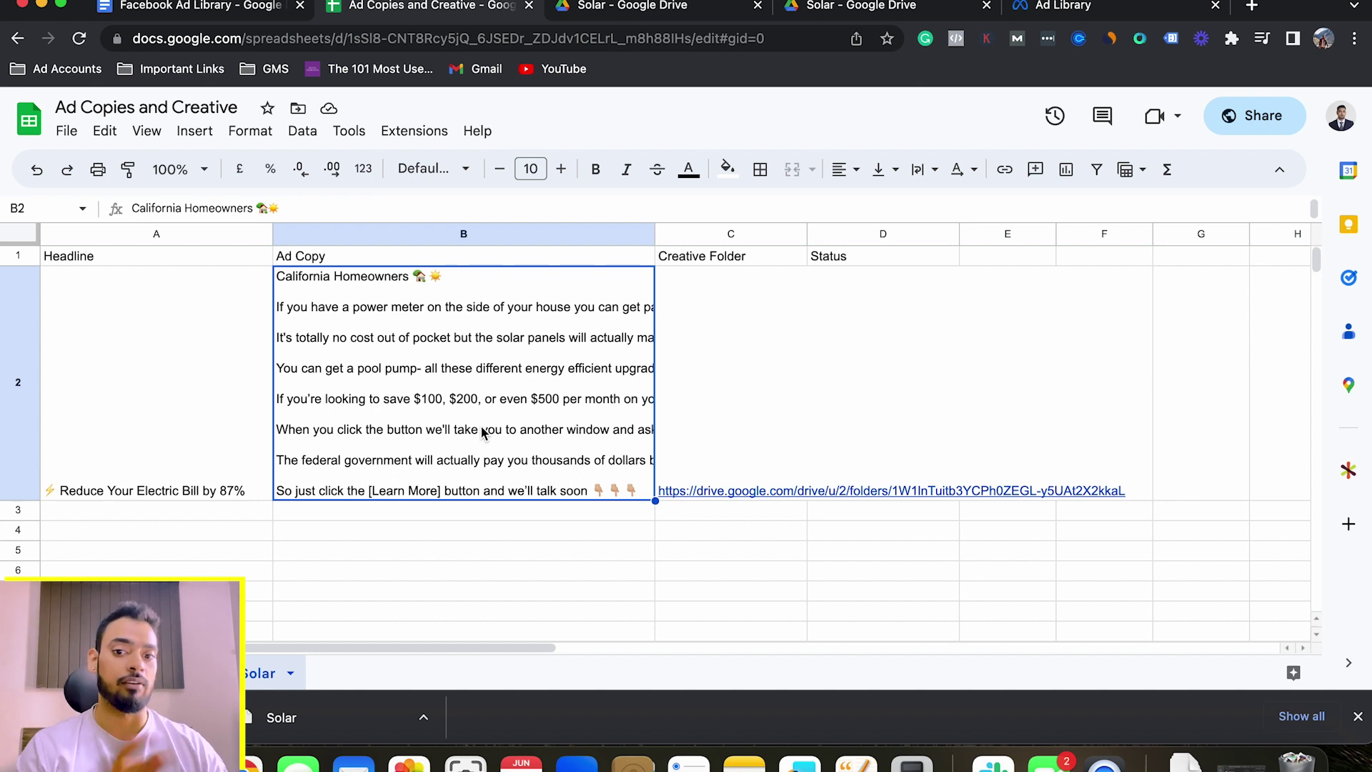
pyautogui.doubleClick(328, 276)
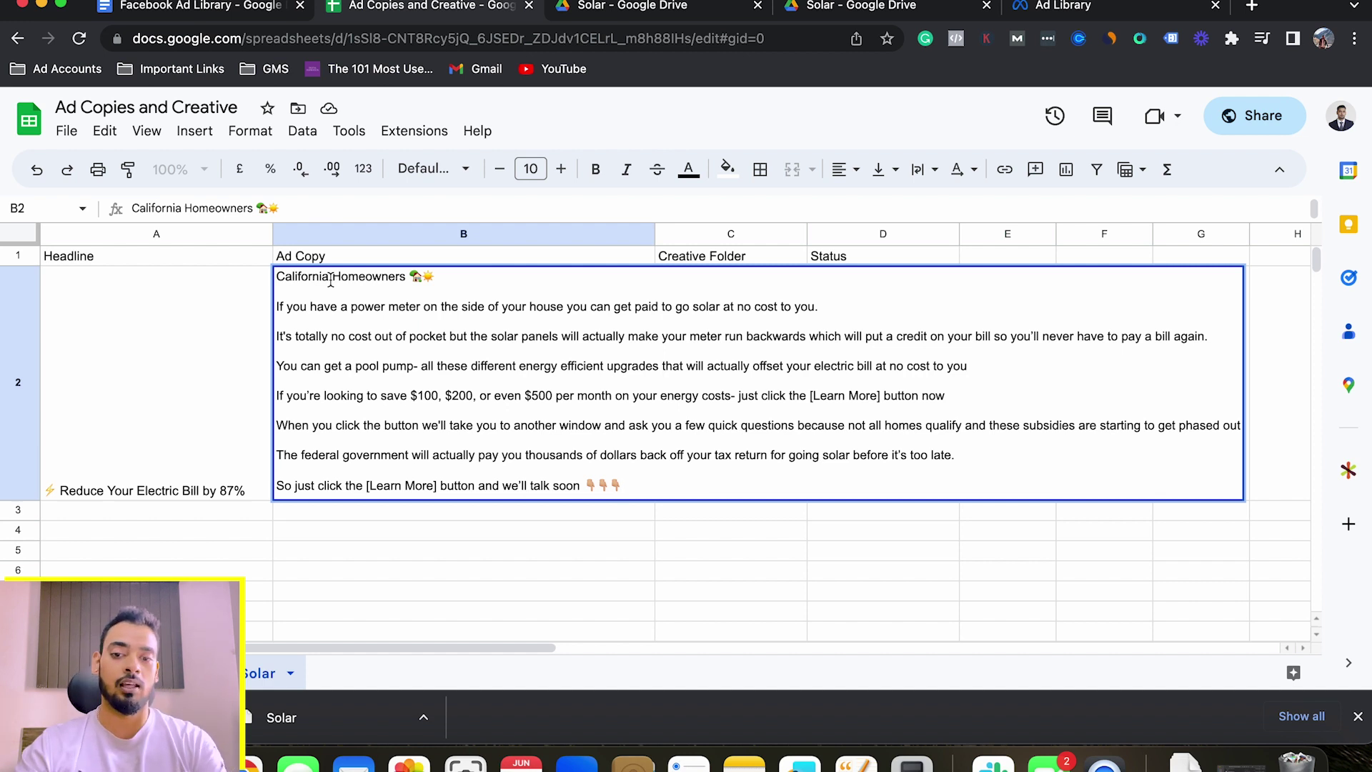
pyautogui.click(219, 322)
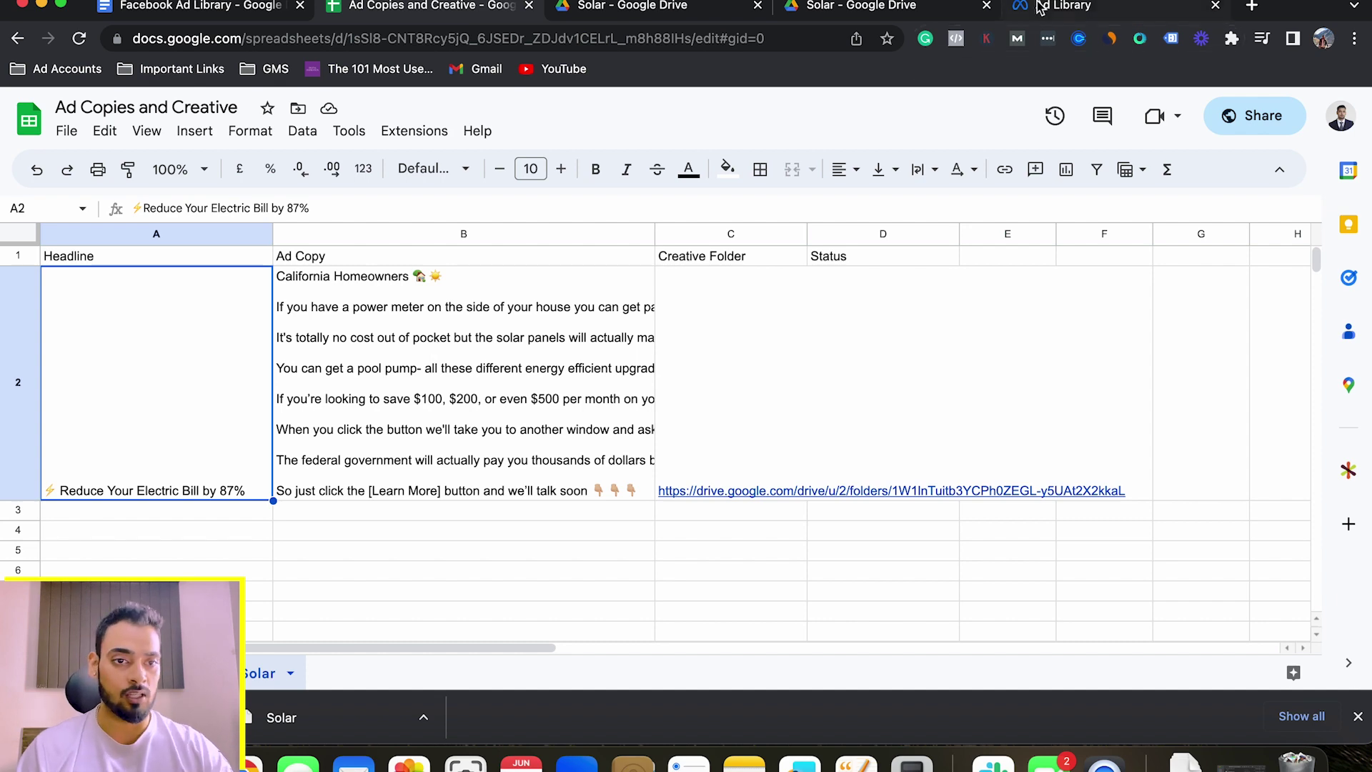
# Return to the Ad Library's December 2022 solar ads and open the California Clean Power Energy Facebook page in a new tab
pyautogui.click(1063, 6)
pyautogui.scroll(-1, 748, 529)
pyautogui.scroll(-5, 748, 529)
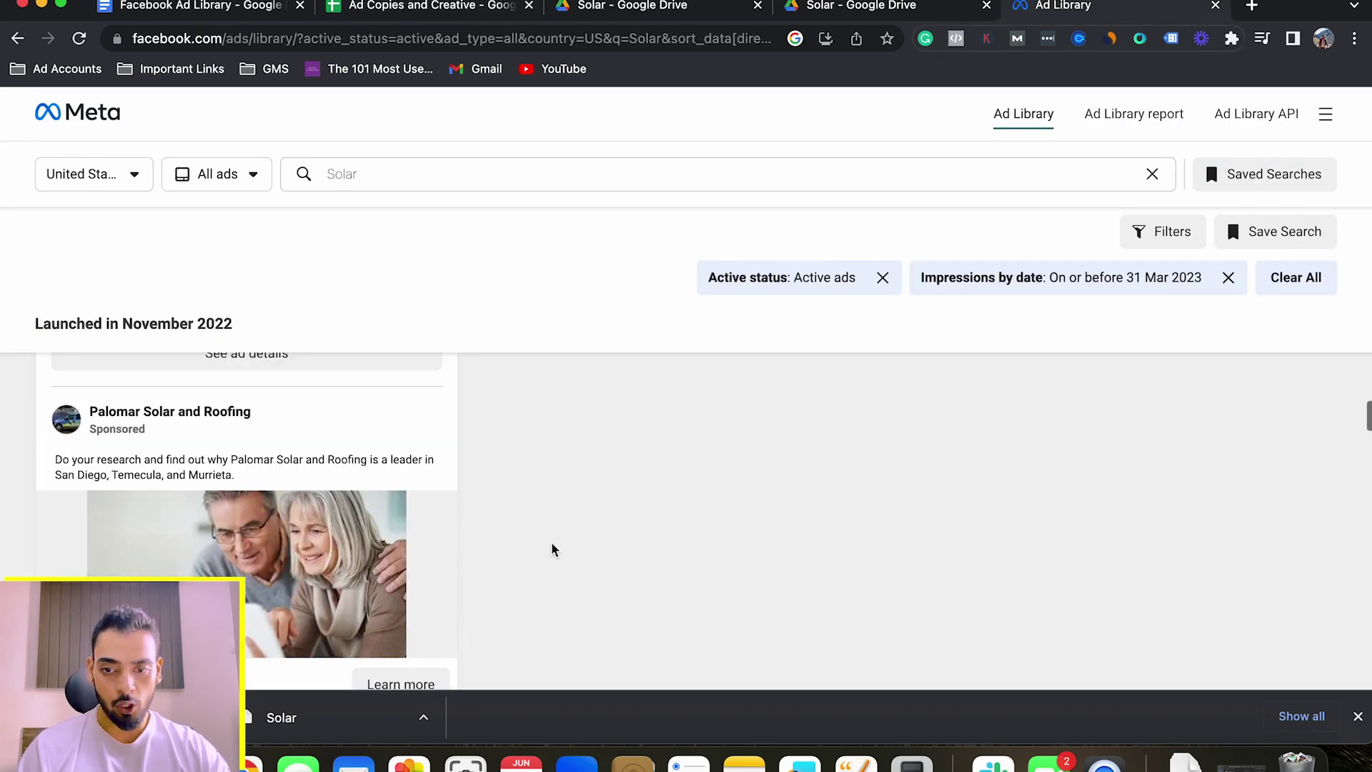
pyautogui.scroll(6, 379, 526)
pyautogui.scroll(7, 384, 531)
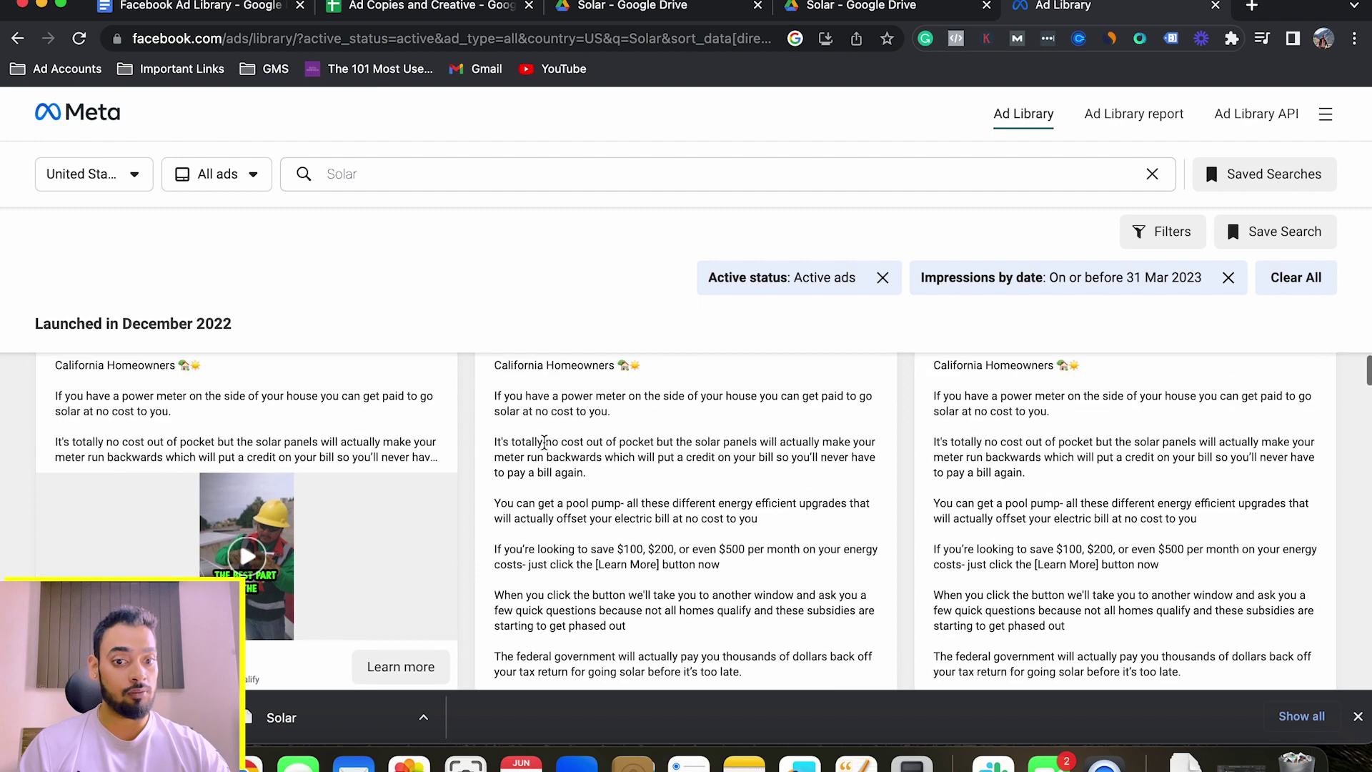
pyautogui.moveTo(570, 431)
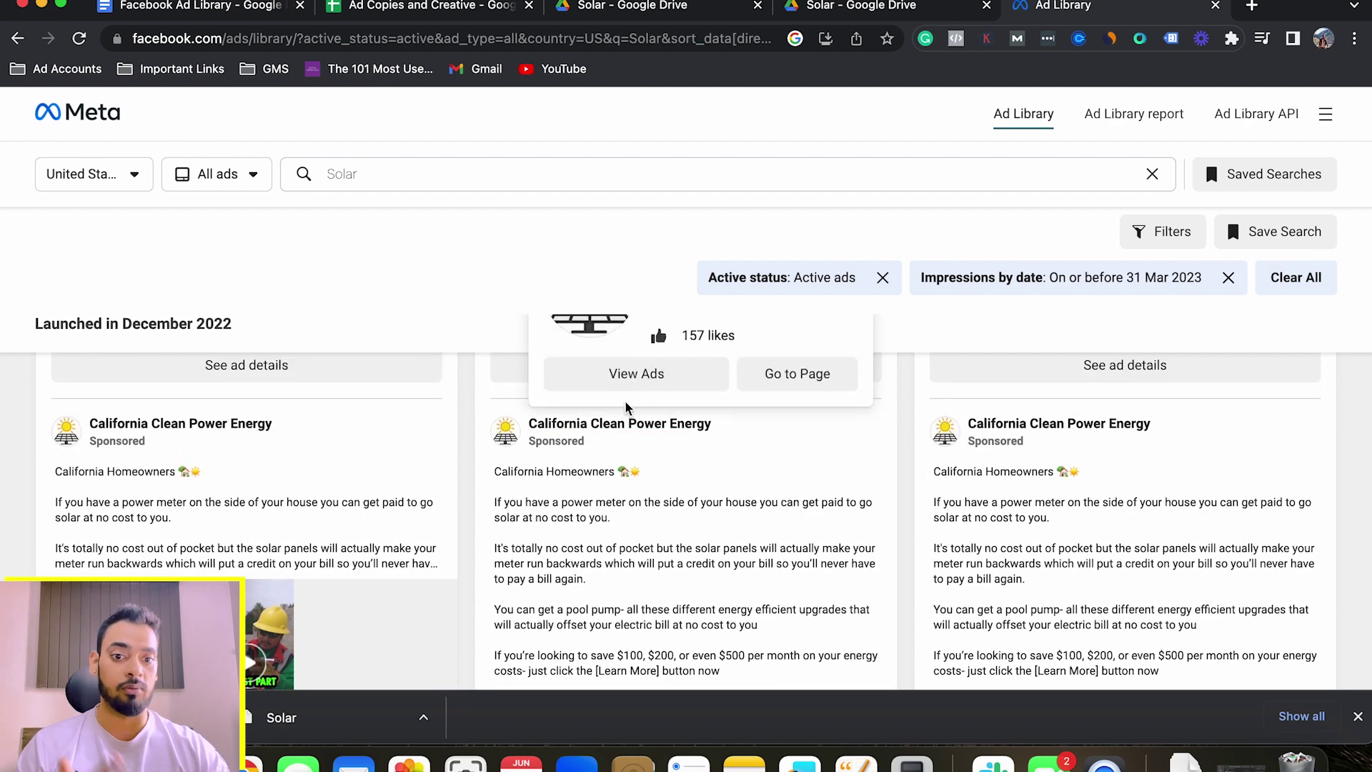
pyautogui.rightClick(624, 437)
pyautogui.moveTo(465, 399); pyautogui.dragTo(697, 426)
pyautogui.rightClick(612, 427)
pyautogui.click(653, 376)
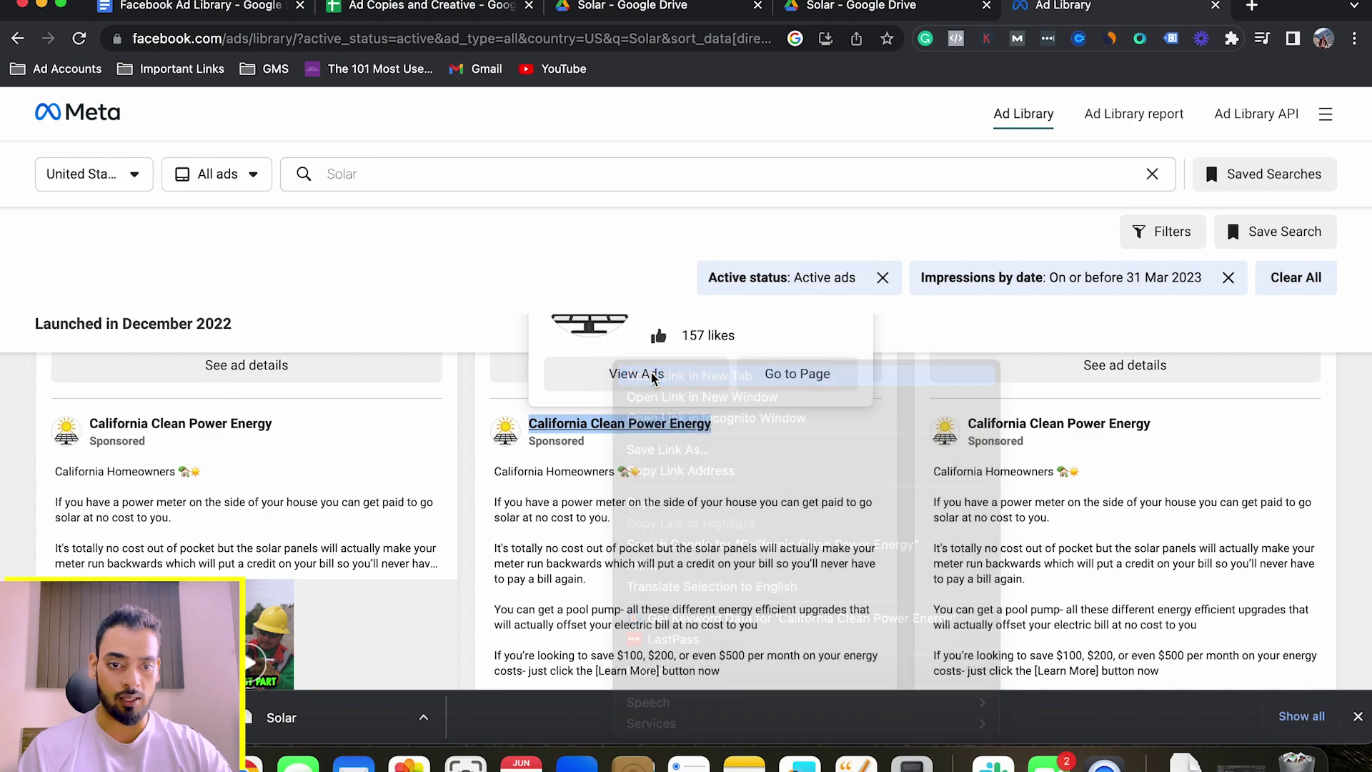
pyautogui.click(1093, 5)
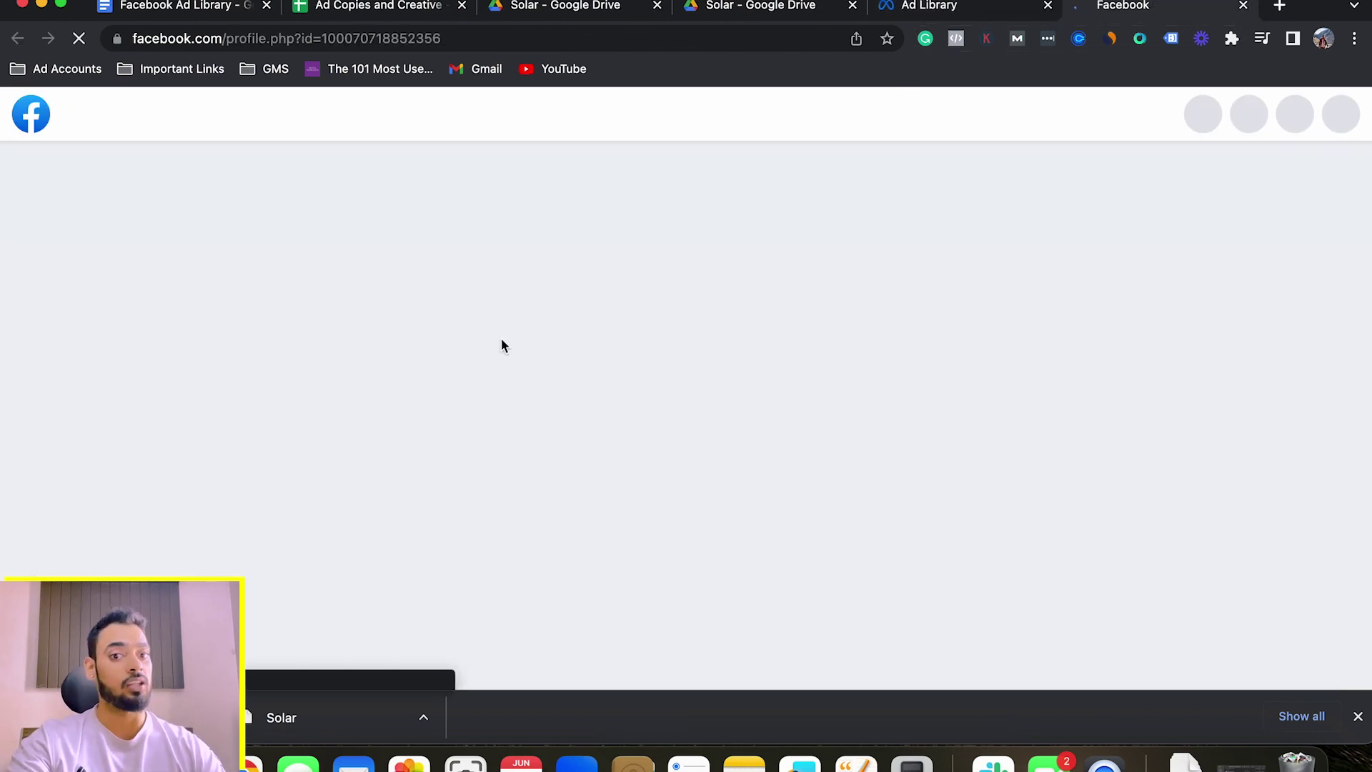
# Open the full Page transparency details in the page's About section and examine its managers' locations and ad activity
pyautogui.scroll(-3, 536, 404)
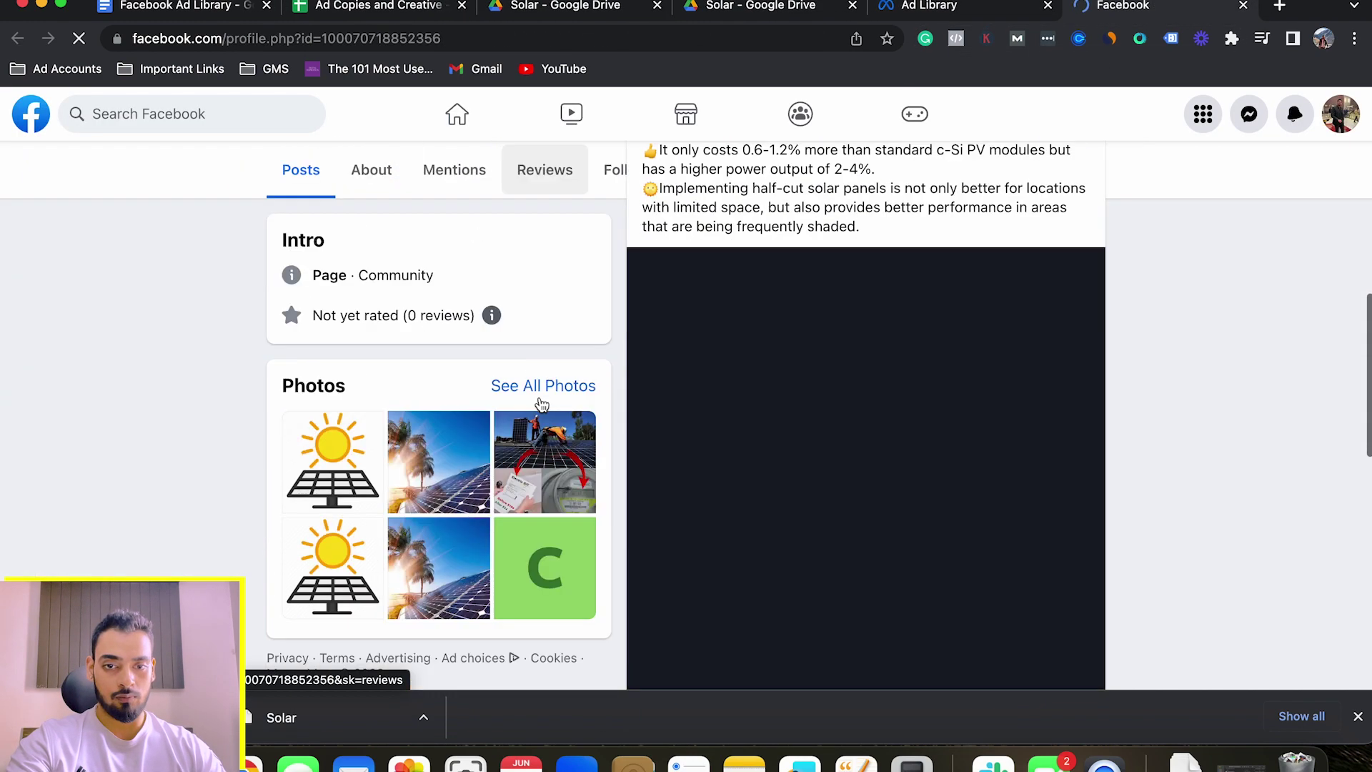
pyautogui.scroll(5, 541, 405)
pyautogui.click(373, 318)
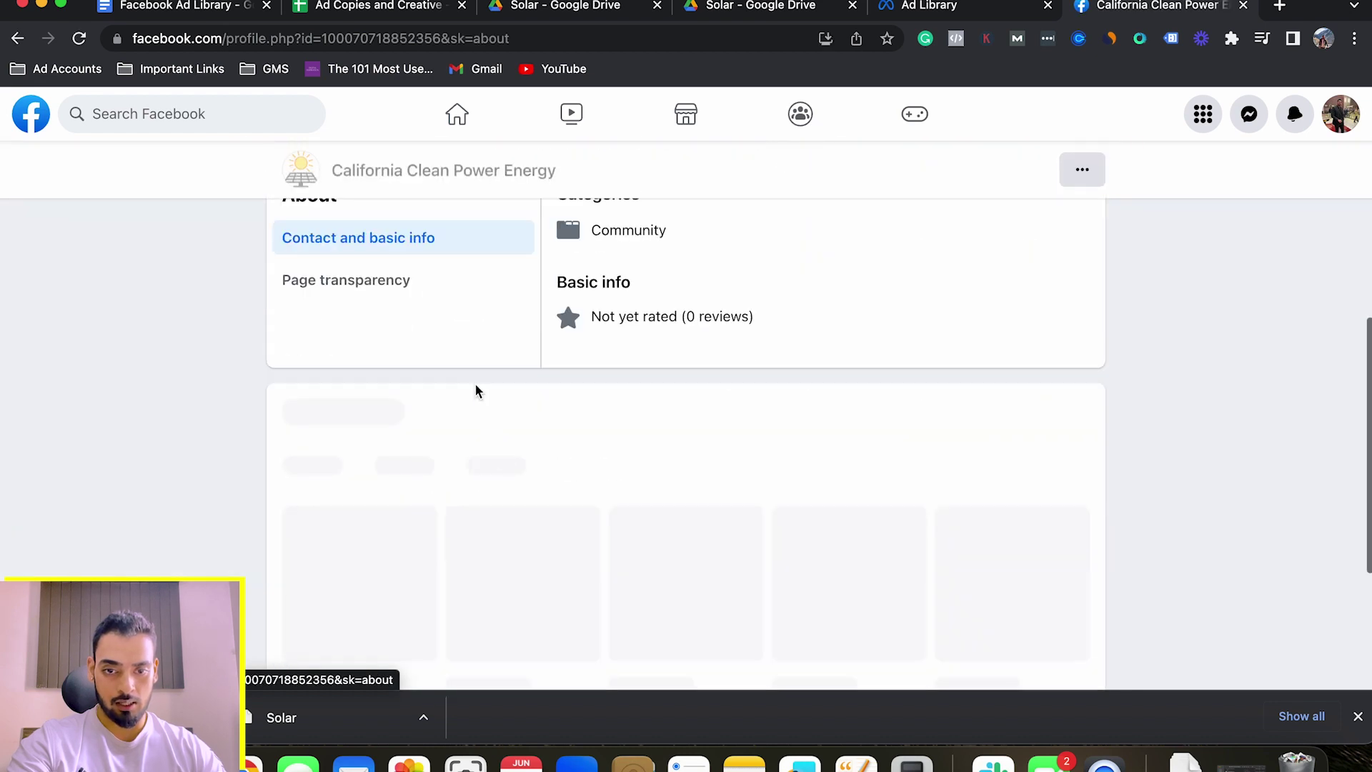
pyautogui.click(349, 286)
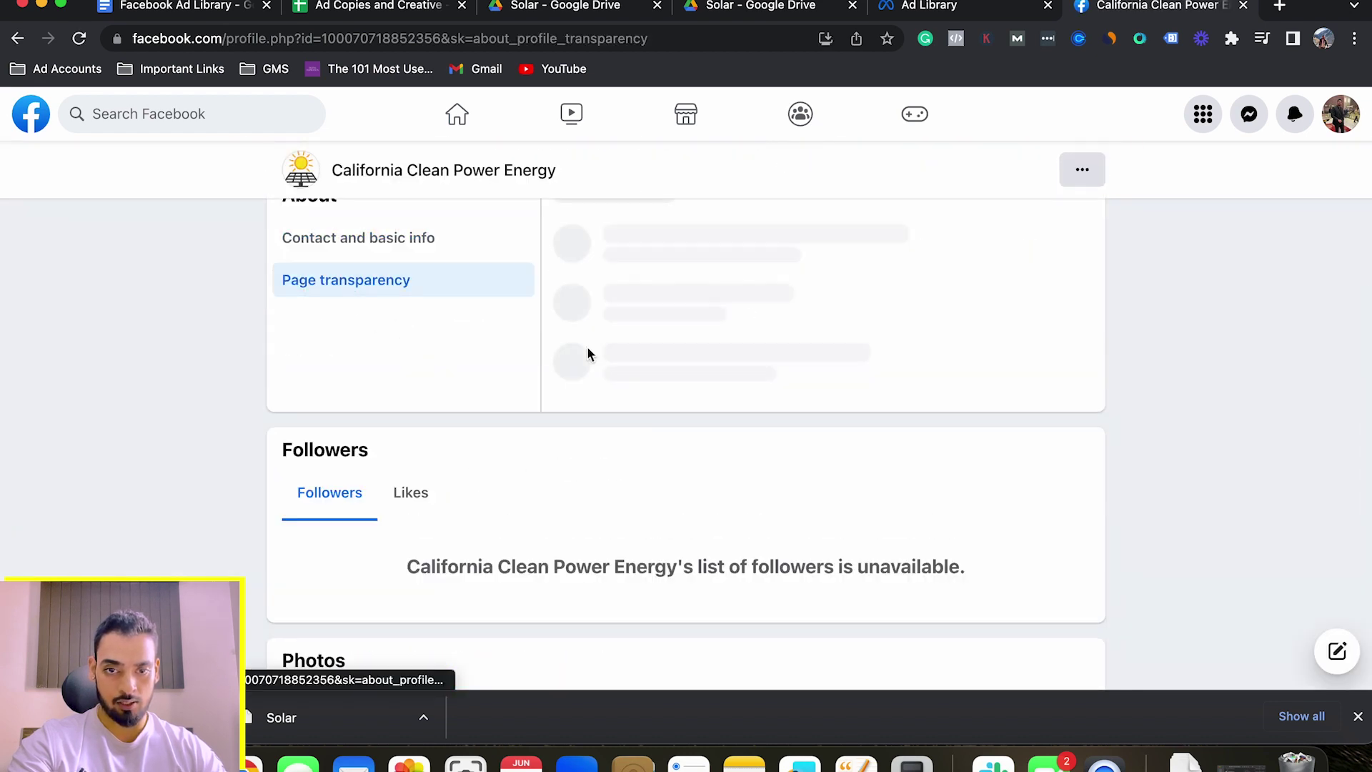
pyautogui.click(688, 475)
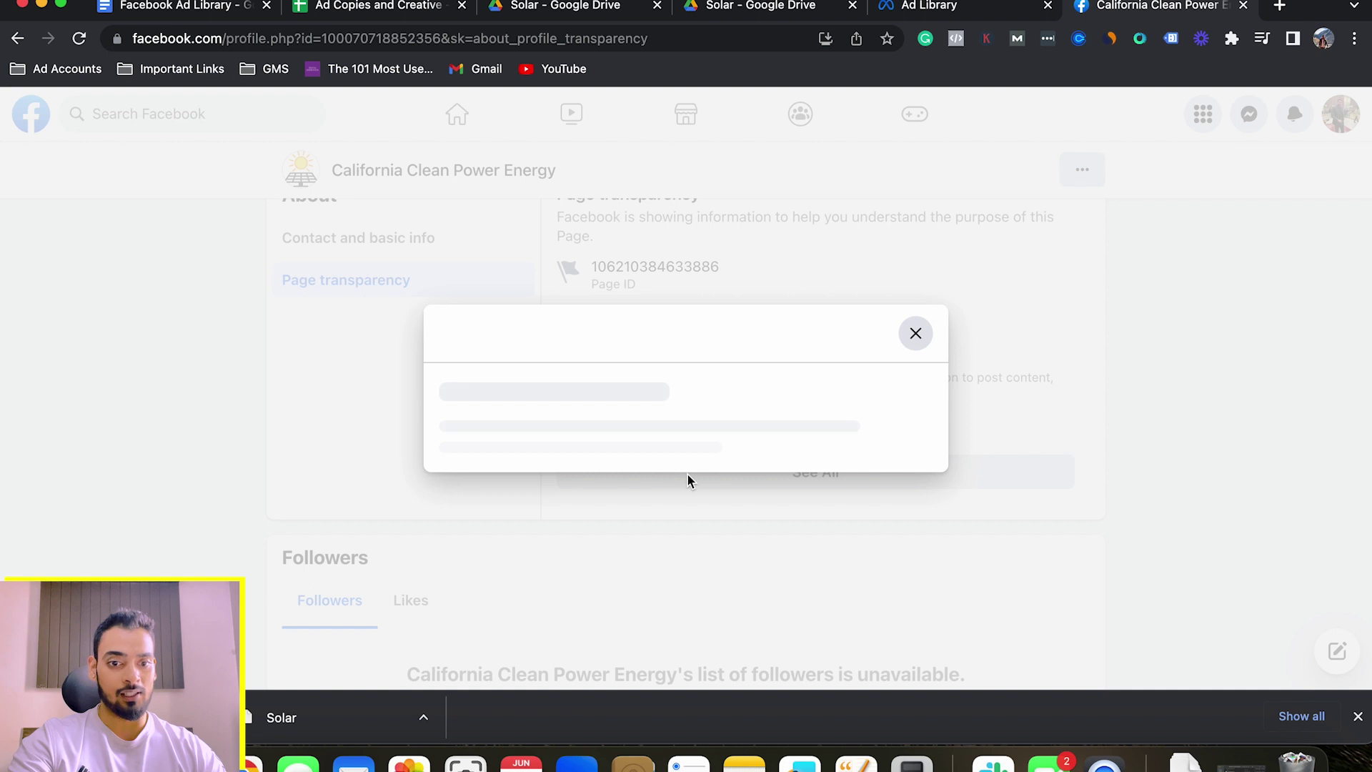
pyautogui.scroll(-4, 691, 488)
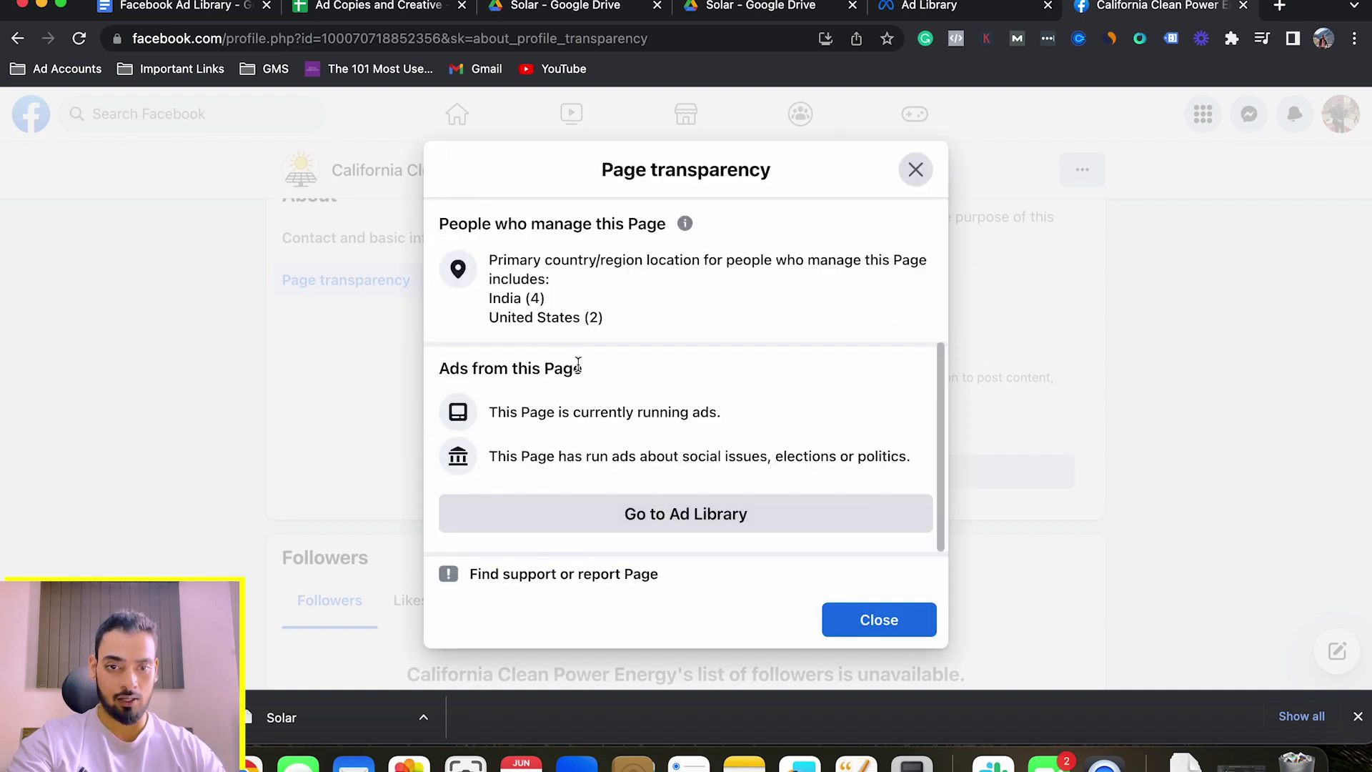
pyautogui.scroll(1, 551, 301)
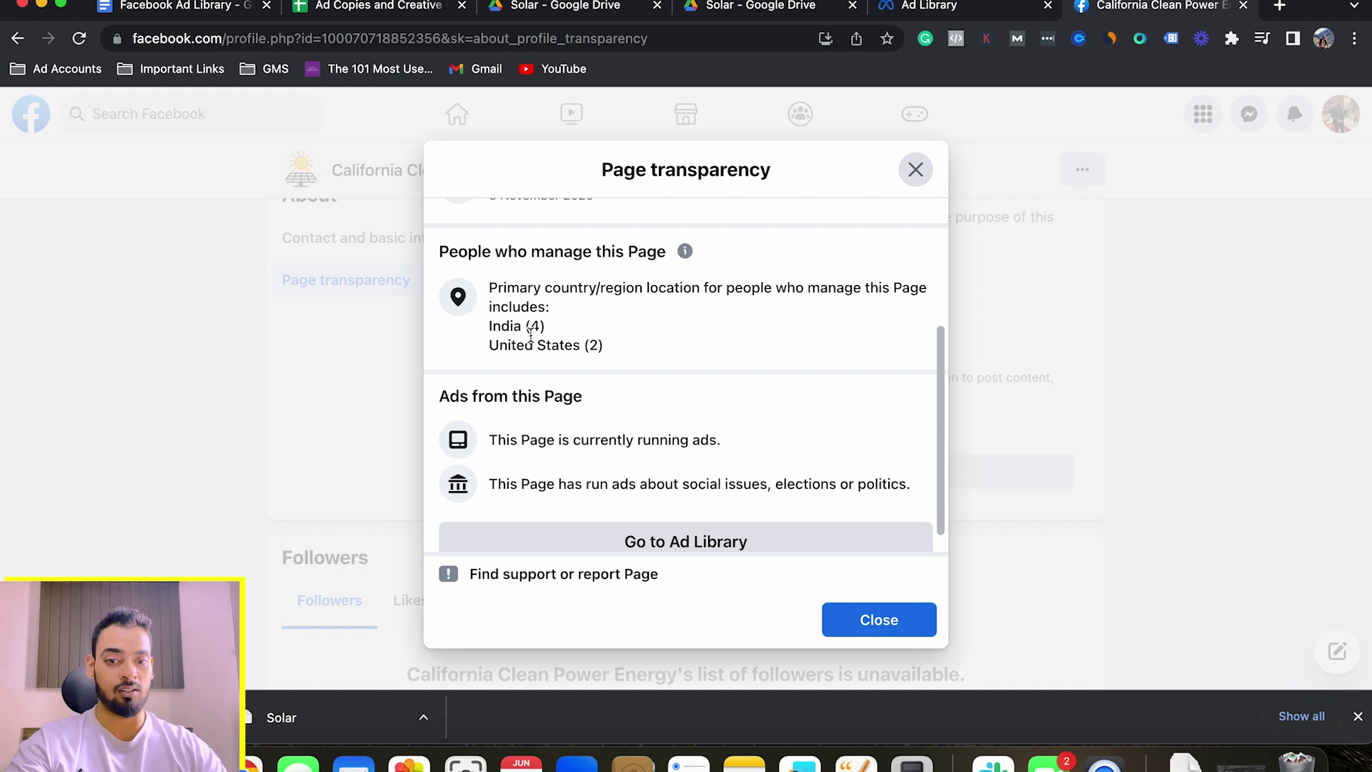
pyautogui.scroll(-1, 575, 351)
# Open California Clean Power Energy's own Ad Library listing from the transparency details and preview the middle June 2023 ad's video
pyautogui.click(617, 517)
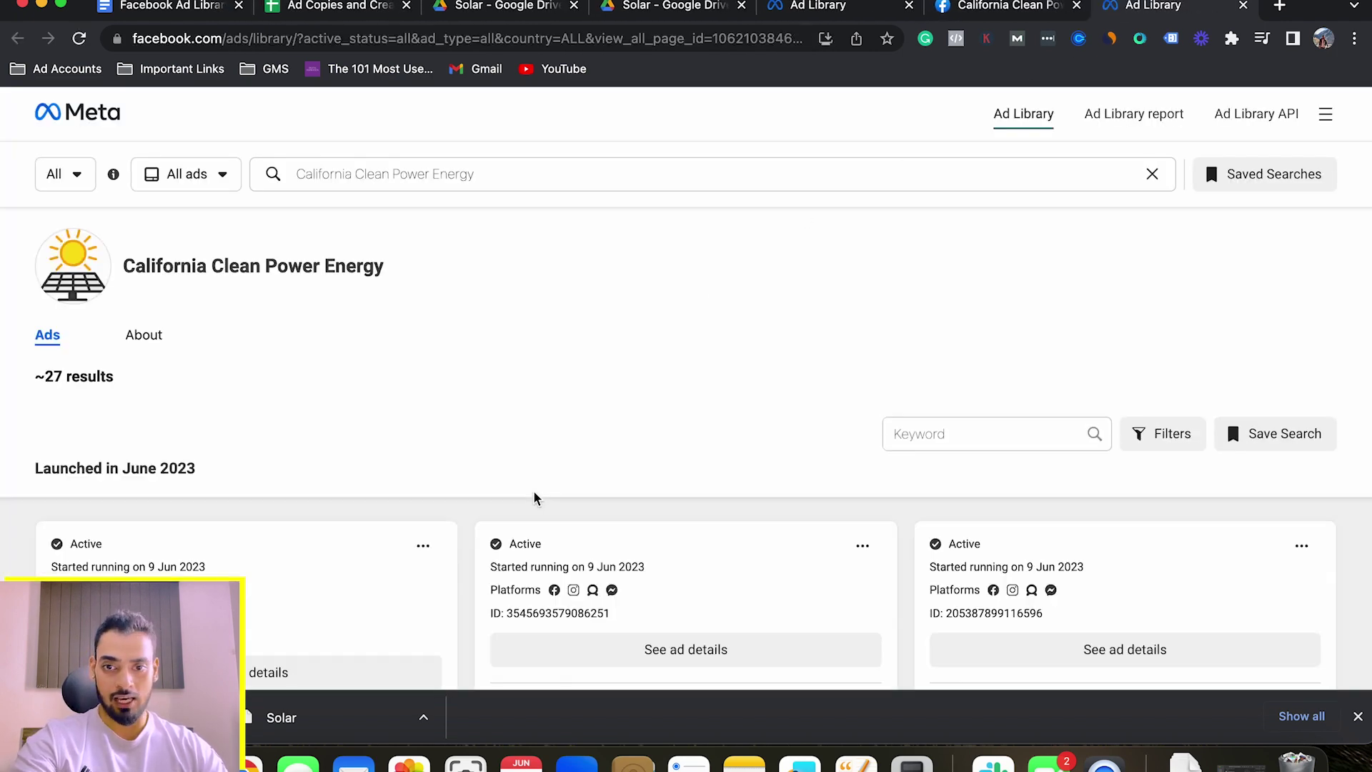
pyautogui.scroll(-3, 534, 491)
pyautogui.scroll(-5, 536, 499)
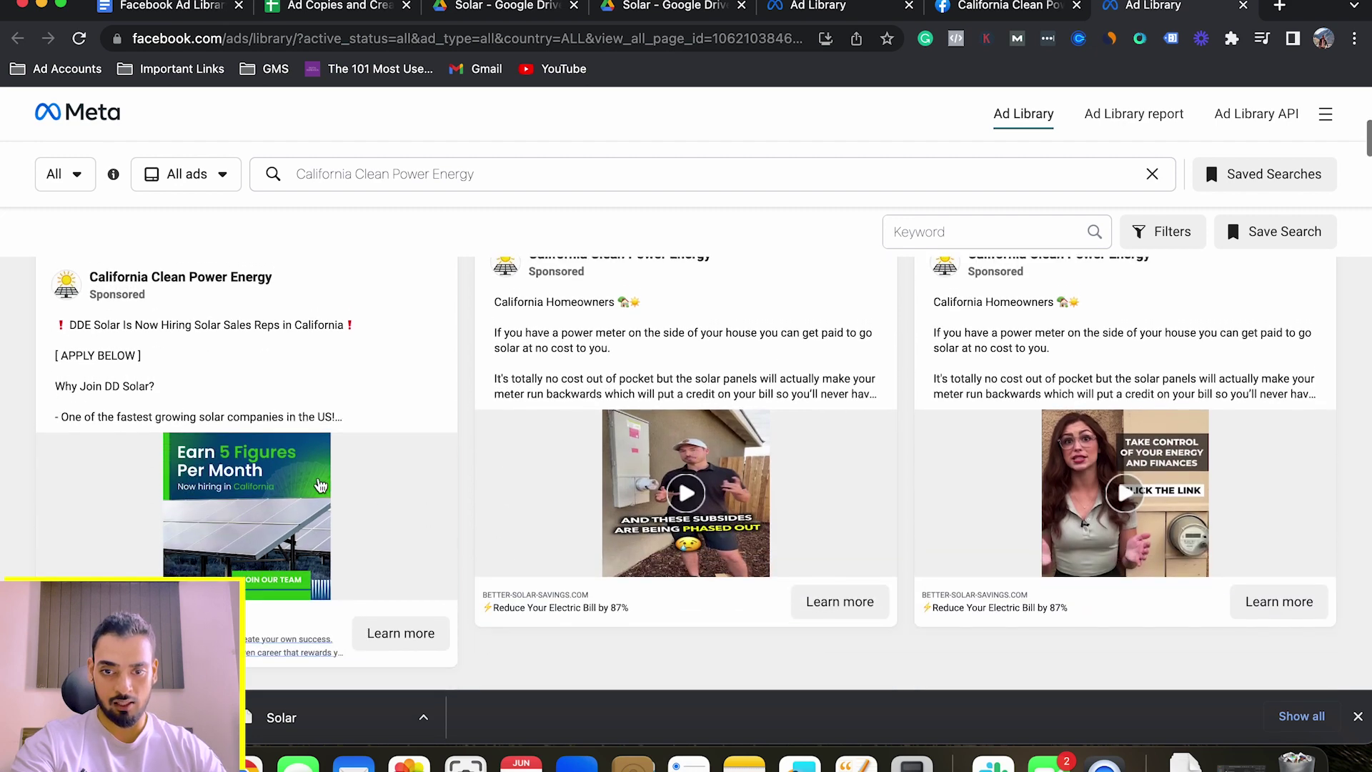
pyautogui.click(687, 494)
pyautogui.click(493, 538)
pyautogui.scroll(5, 538, 388)
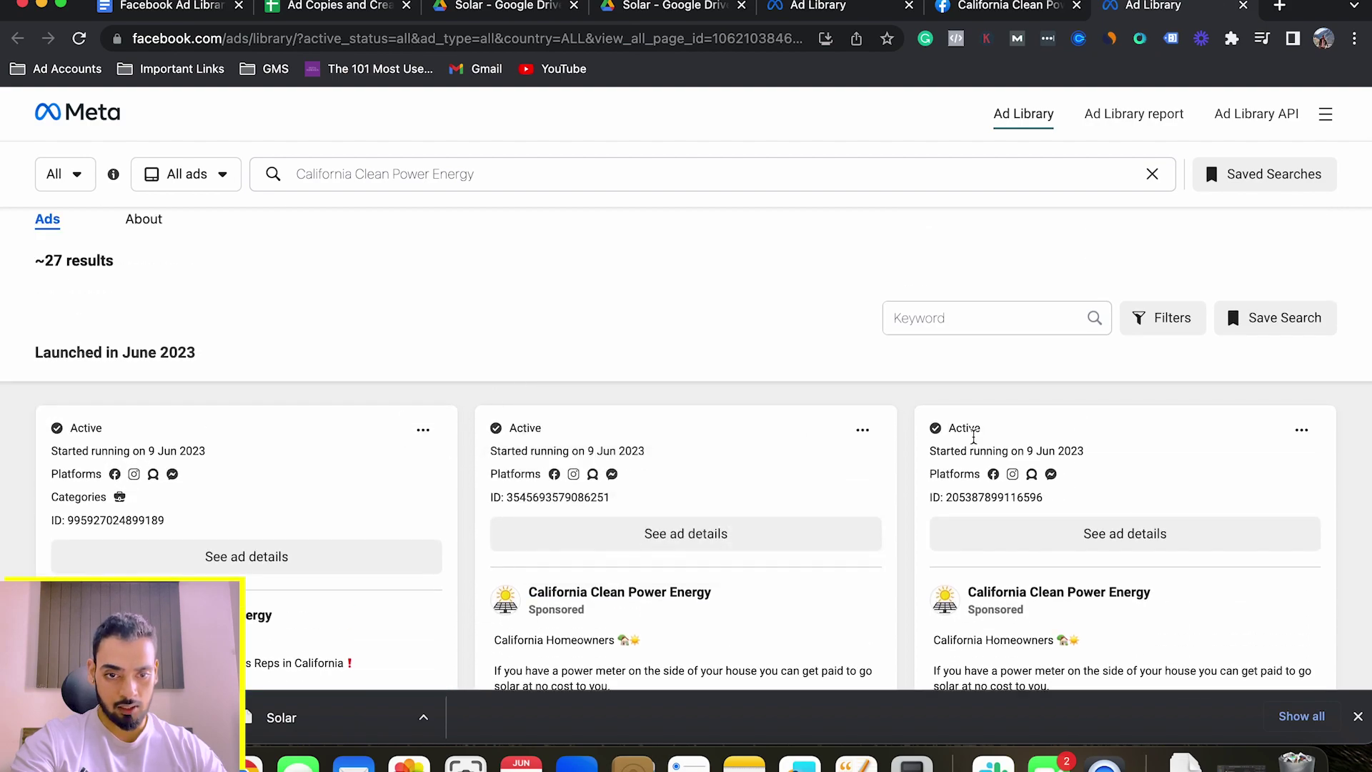
# Browse California Clean Power Energy's full ad history, comparing the launch dates and the active or inactive status of its ads
pyautogui.scroll(-10, 991, 568)
pyautogui.scroll(2, 992, 572)
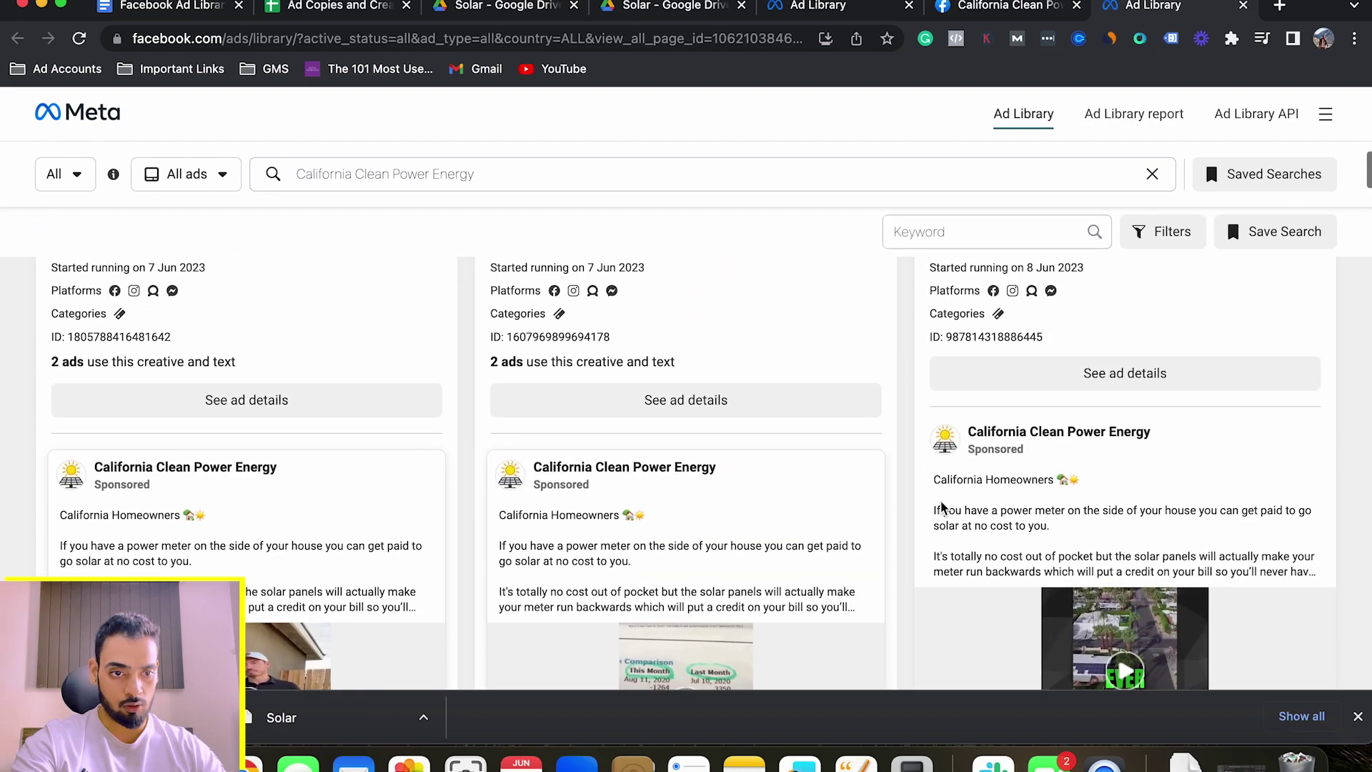
pyautogui.scroll(-15, 940, 501)
pyautogui.scroll(15, 386, 389)
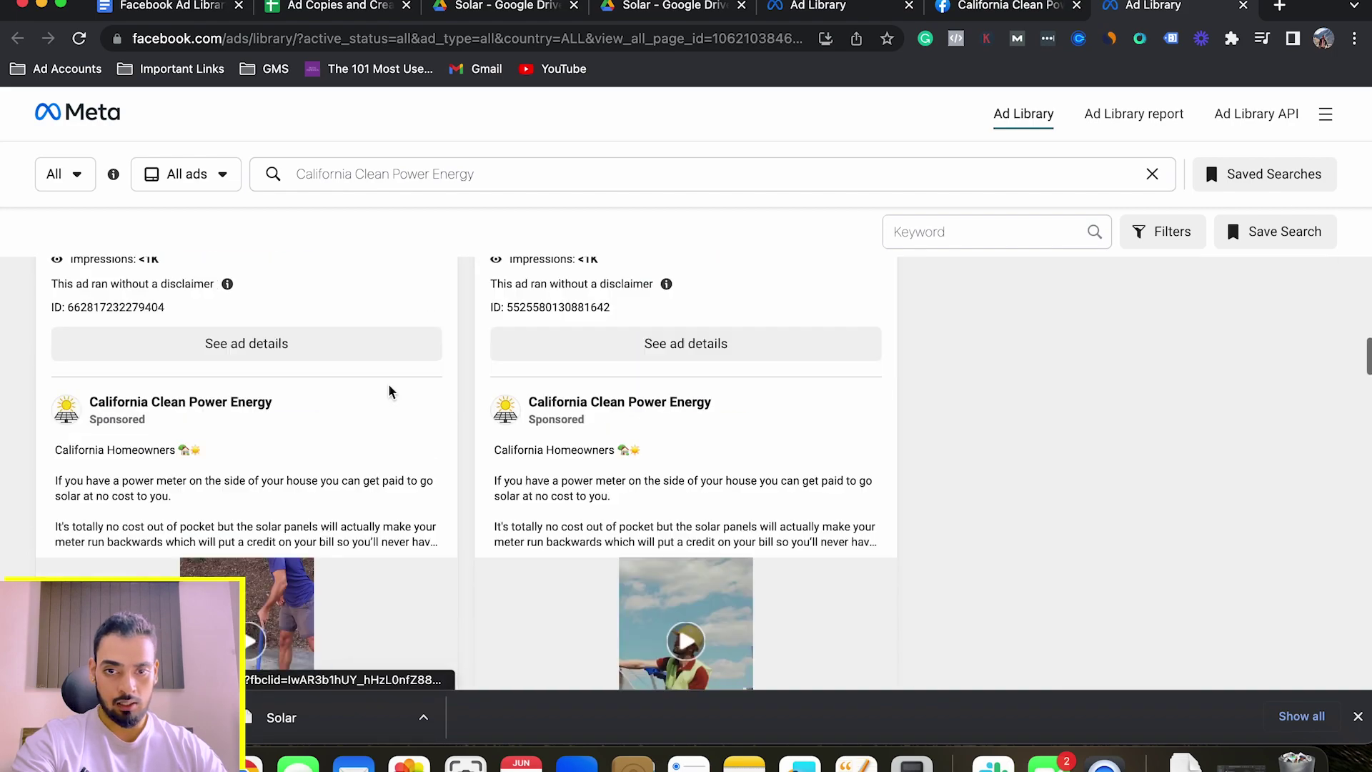
pyautogui.scroll(-20, 284, 415)
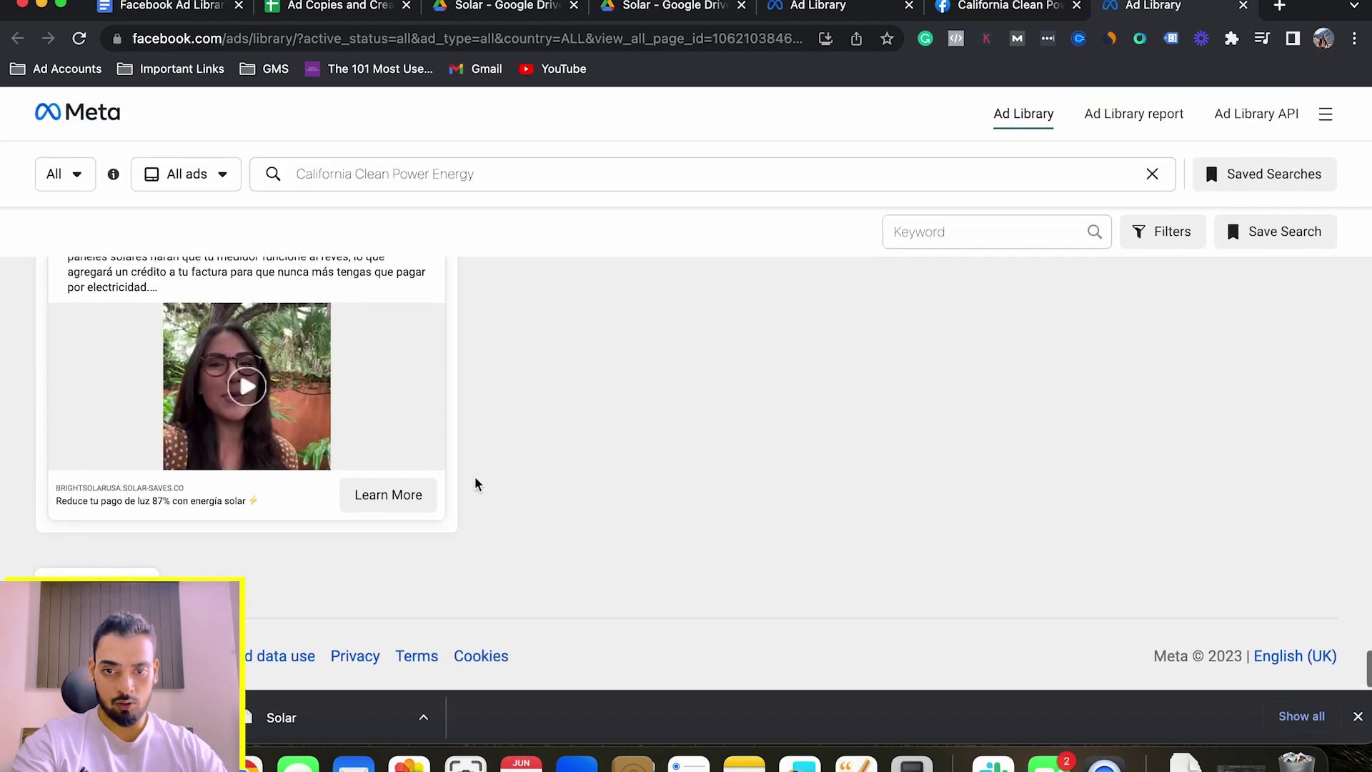
pyautogui.scroll(10, 475, 476)
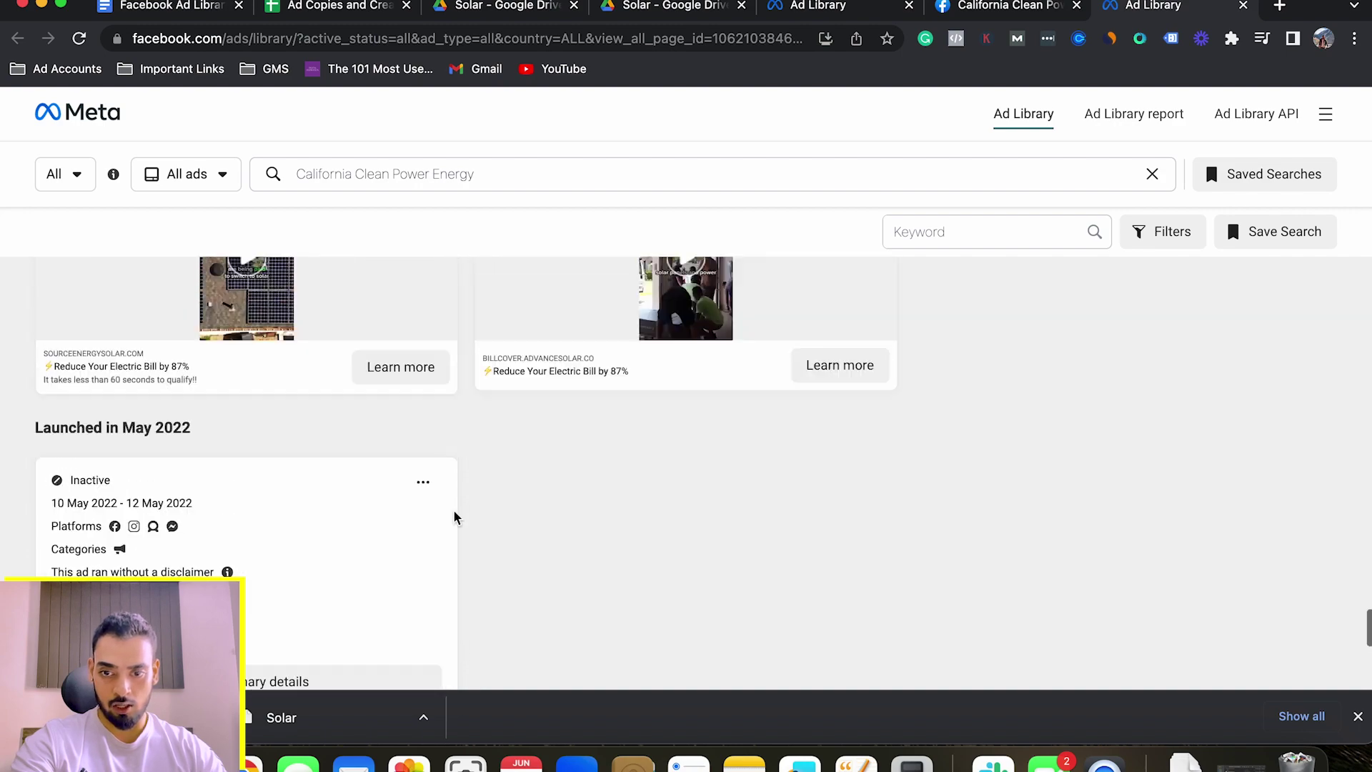
pyautogui.scroll(5, 453, 512)
pyautogui.scroll(3, 453, 509)
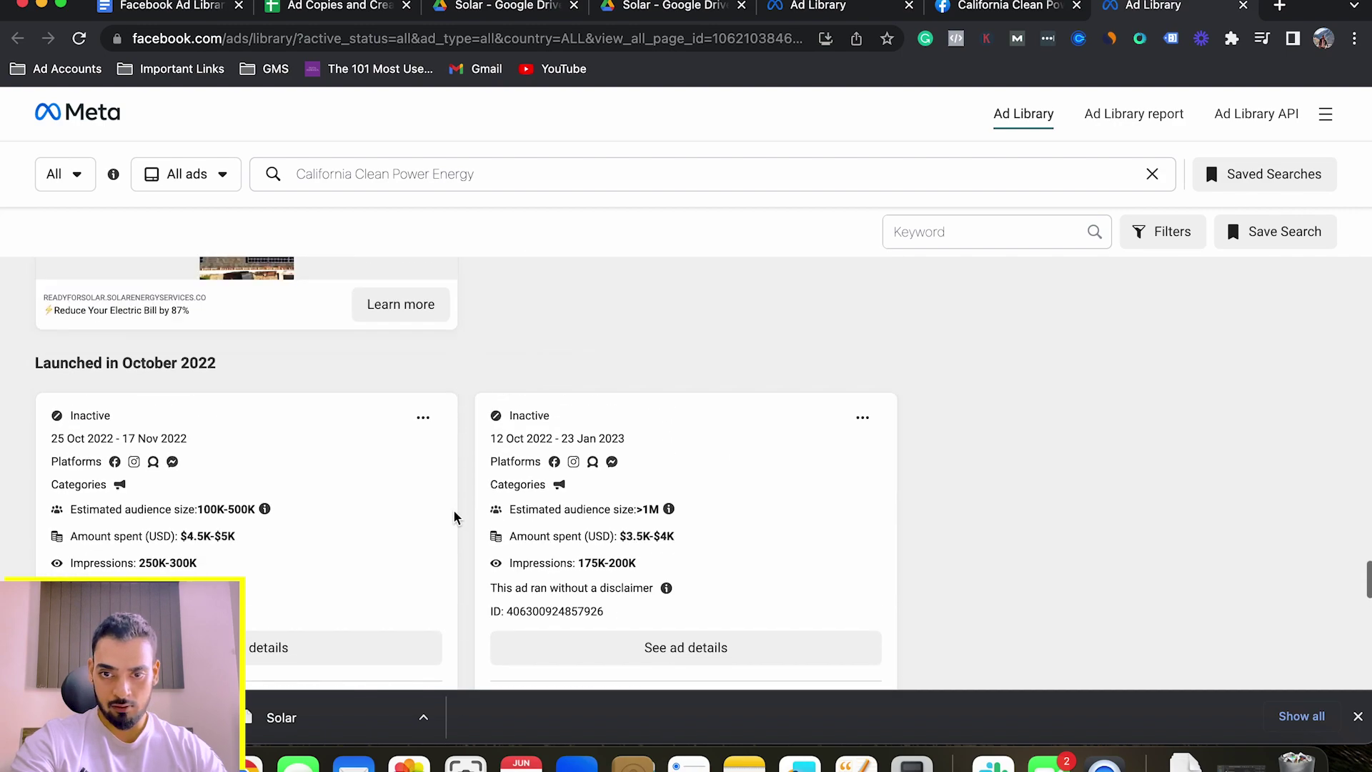
pyautogui.scroll(5, 508, 456)
pyautogui.scroll(6, 508, 457)
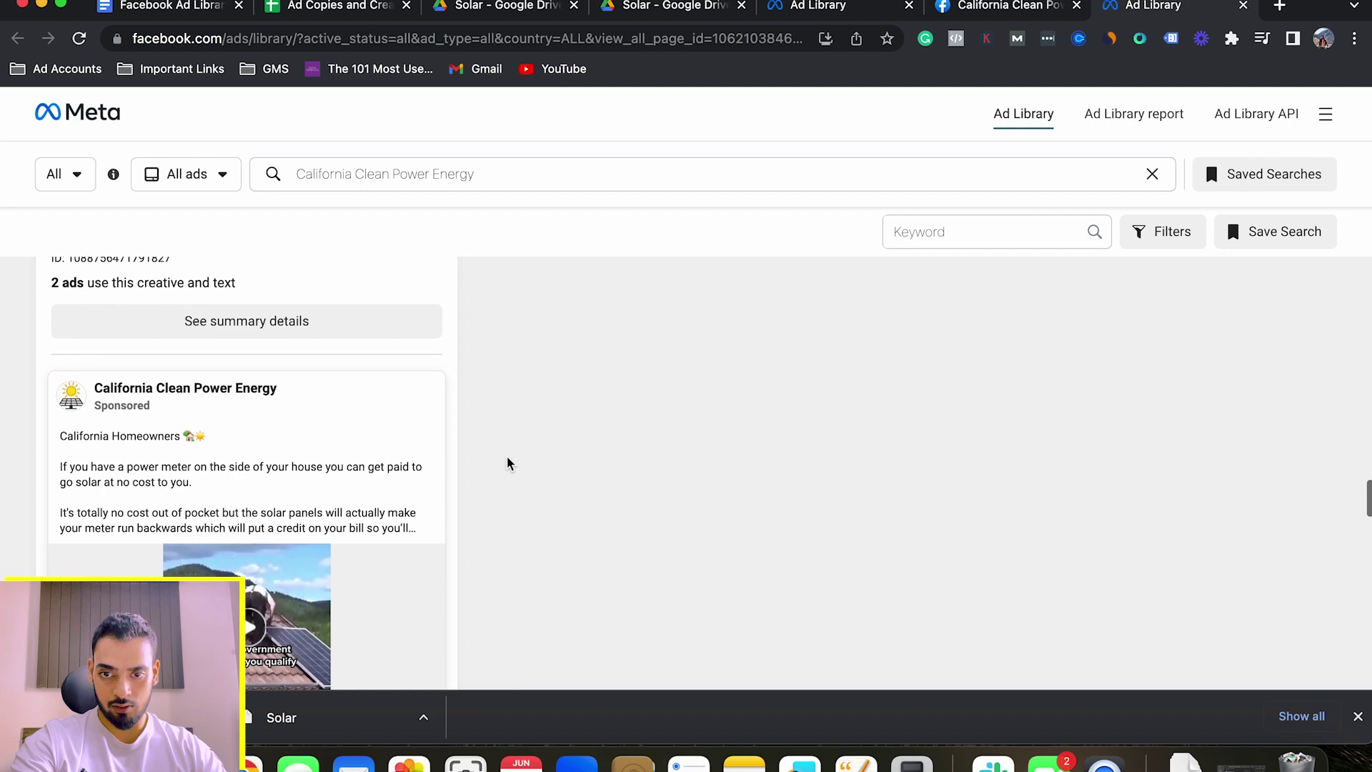
pyautogui.click(1146, 236)
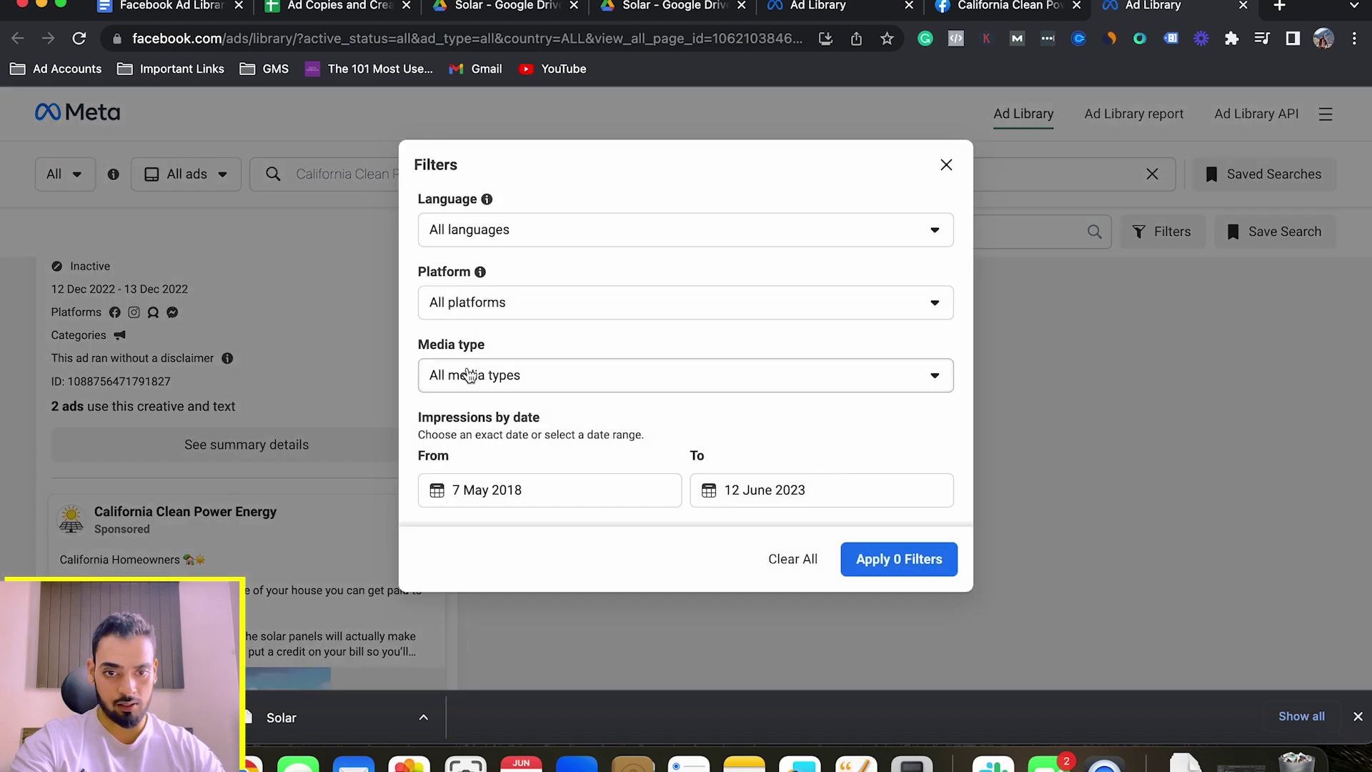
pyautogui.scroll(-7, 552, 370)
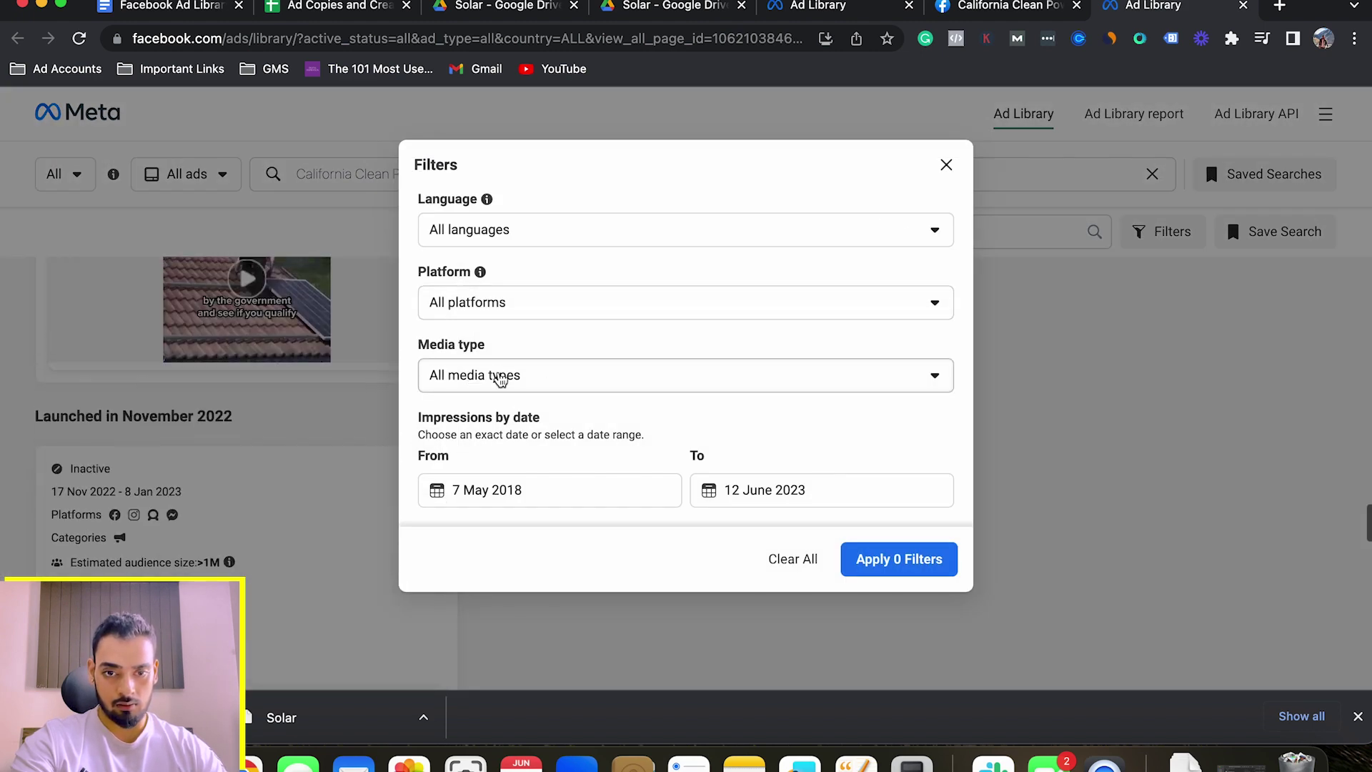
pyautogui.scroll(2, 604, 429)
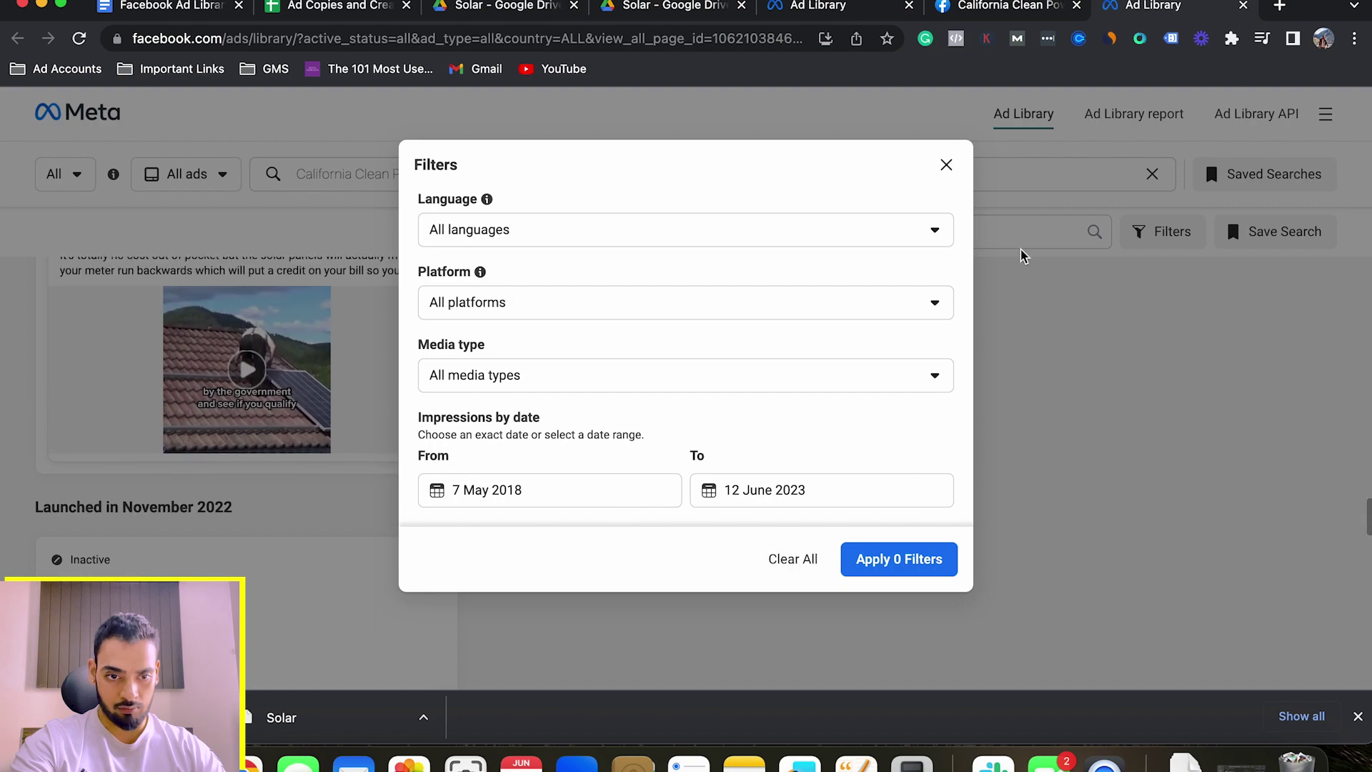
pyautogui.click(947, 168)
# Find the active ads launched on 23 Dec 2022 in the advertiser's listing and play the first one's video
pyautogui.scroll(6, 508, 419)
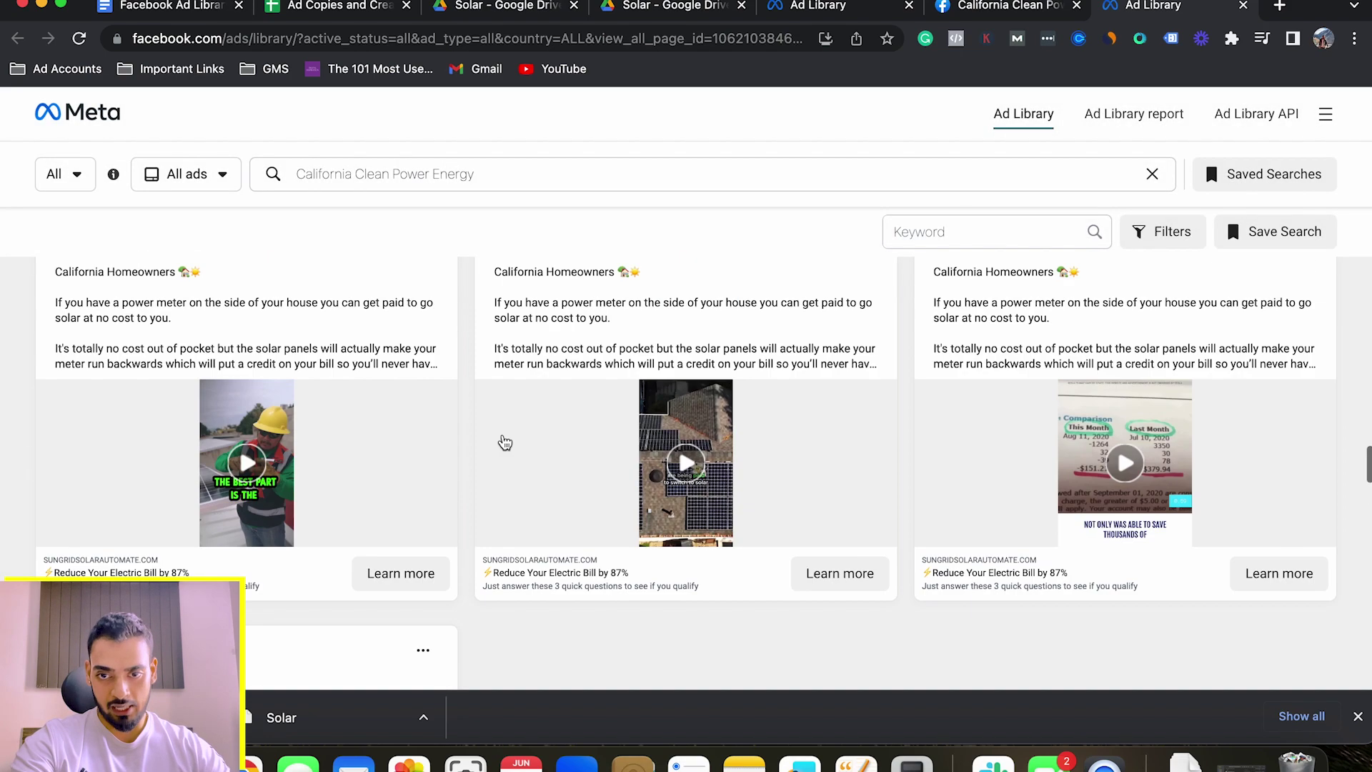
pyautogui.scroll(5, 504, 443)
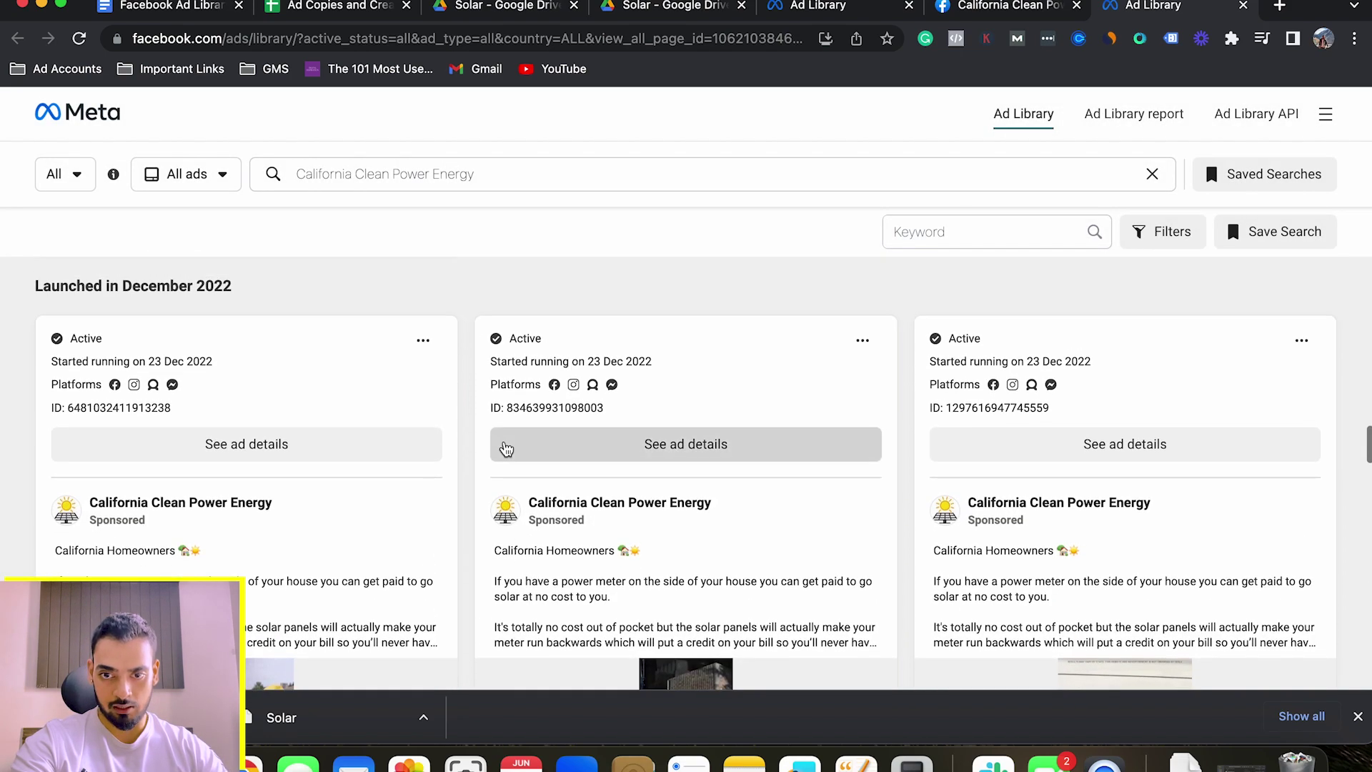
pyautogui.scroll(-3, 987, 465)
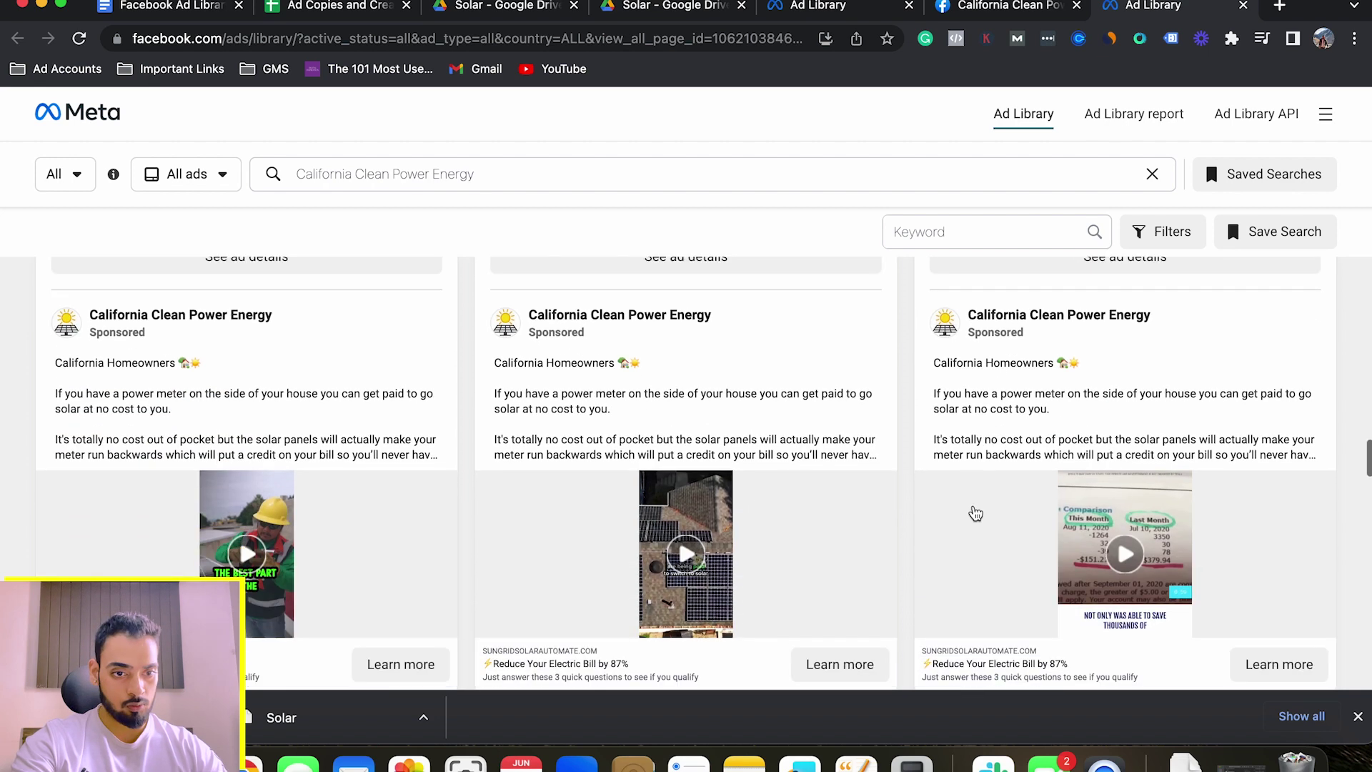
pyautogui.scroll(3, 266, 541)
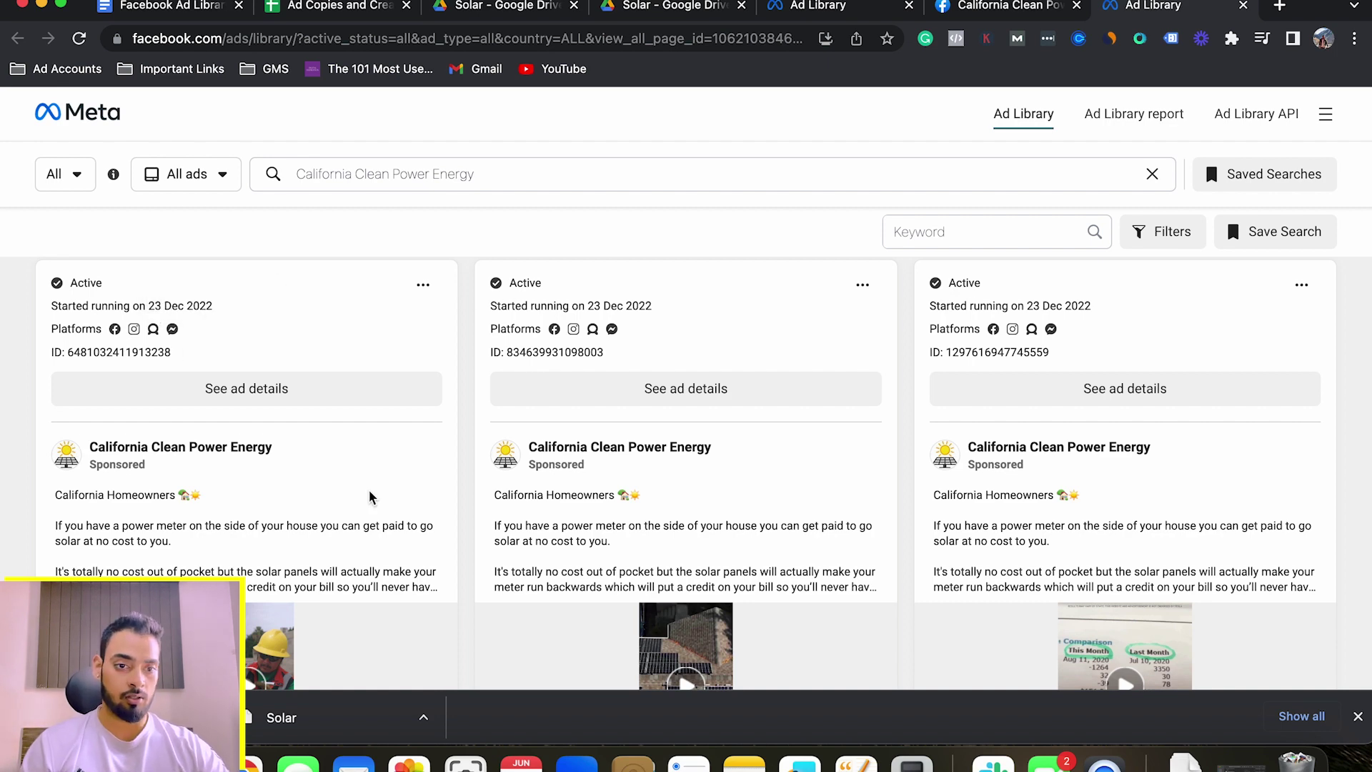
pyautogui.scroll(-2, 486, 443)
pyautogui.click(263, 565)
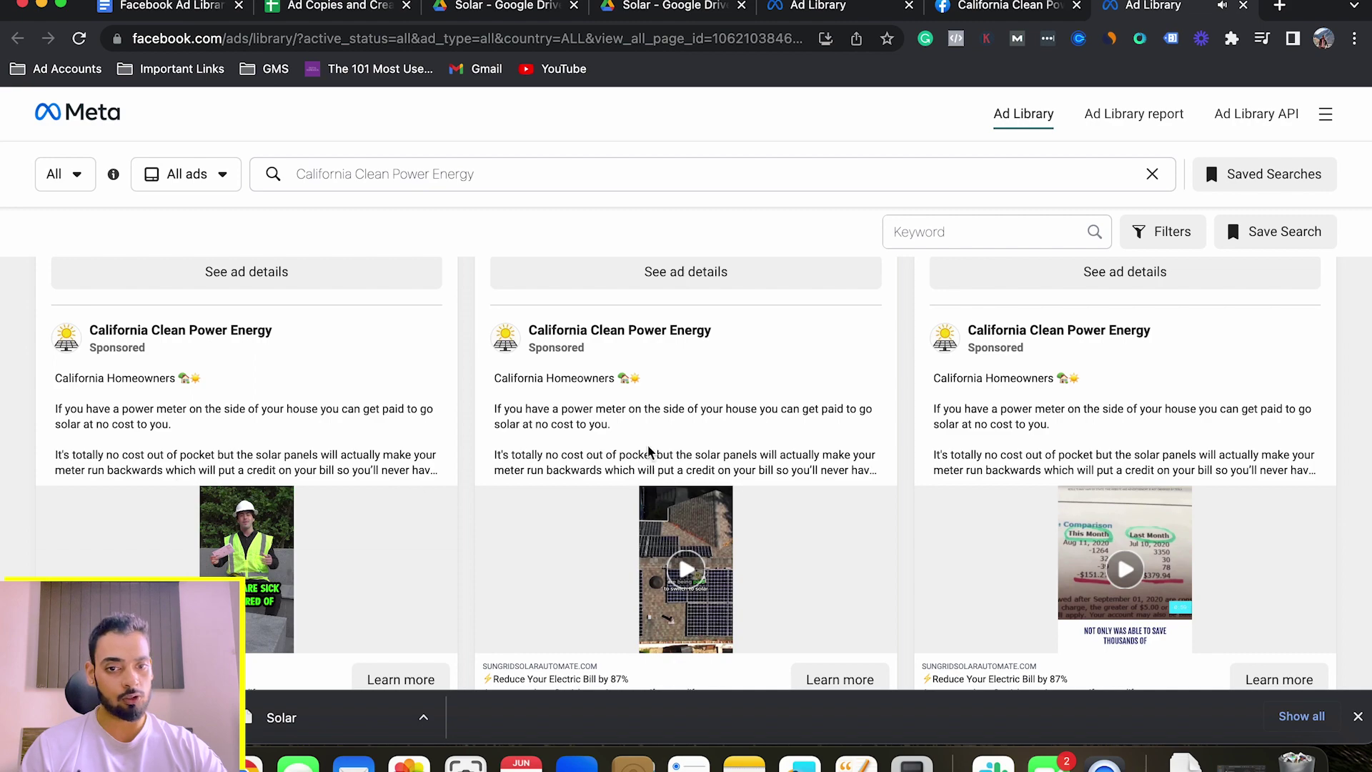
# Expand the second 23 Dec 2022 ad's full primary text in the advertiser's listing and read through it
pyautogui.click(720, 440)
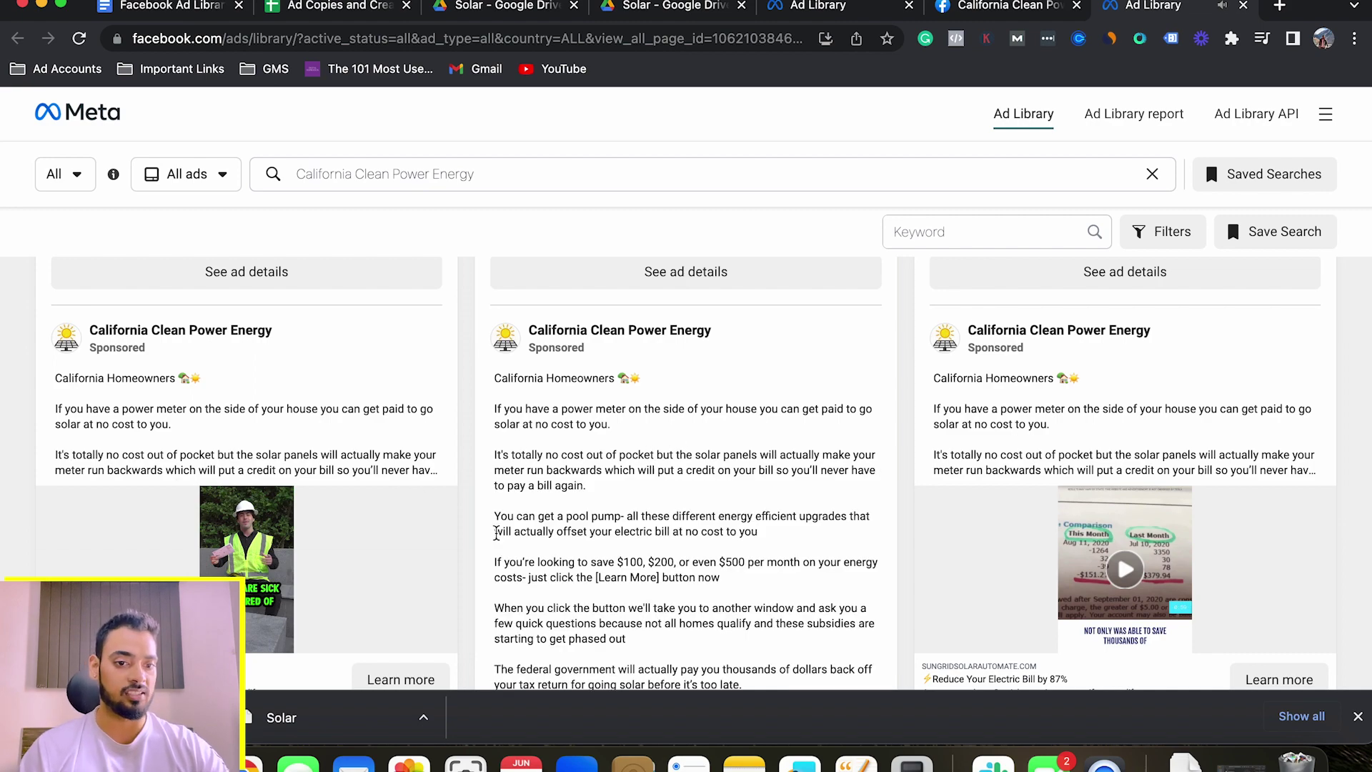
pyautogui.scroll(-4, 282, 548)
pyautogui.scroll(2, 195, 469)
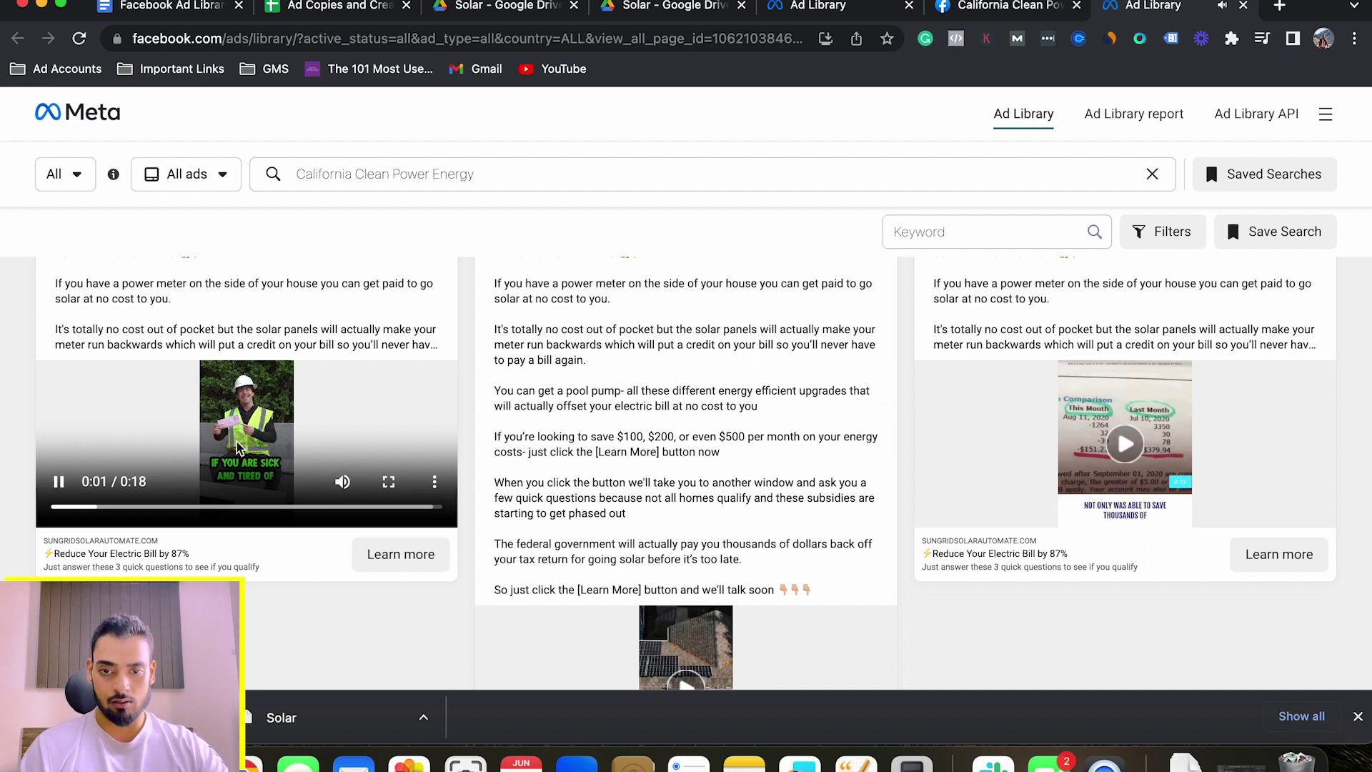
# Watch the first 23 Dec 2022 ad's video in full screen and try the picture-in-picture view
pyautogui.click(405, 487)
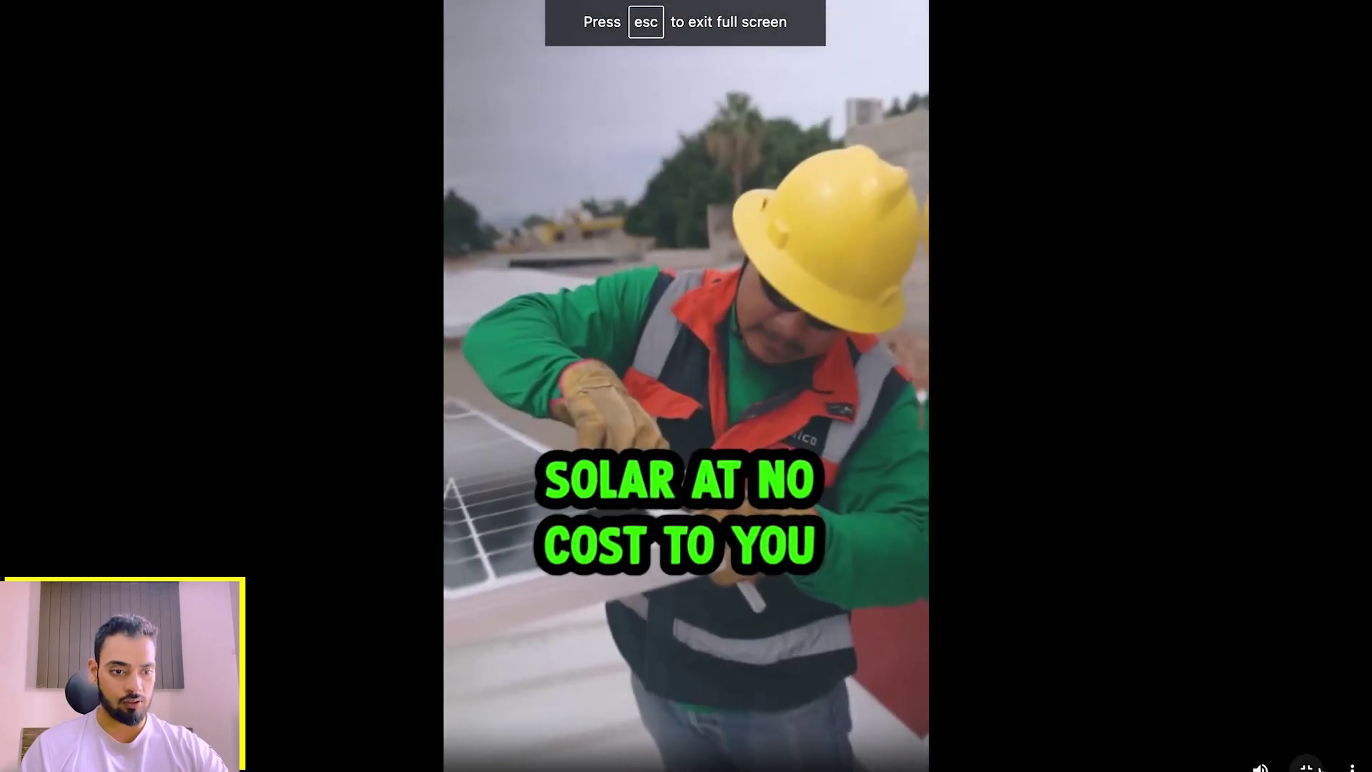
pyautogui.press('Escape')
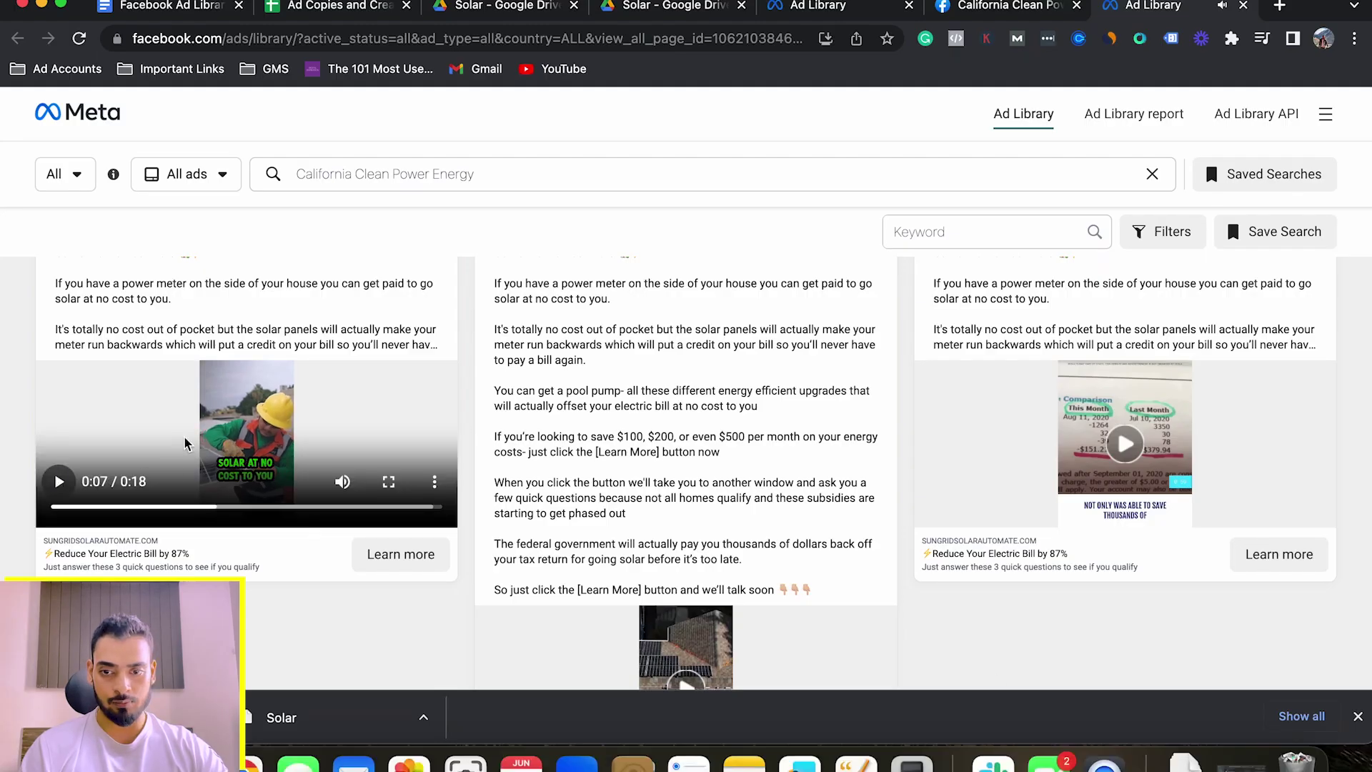
pyautogui.click(432, 483)
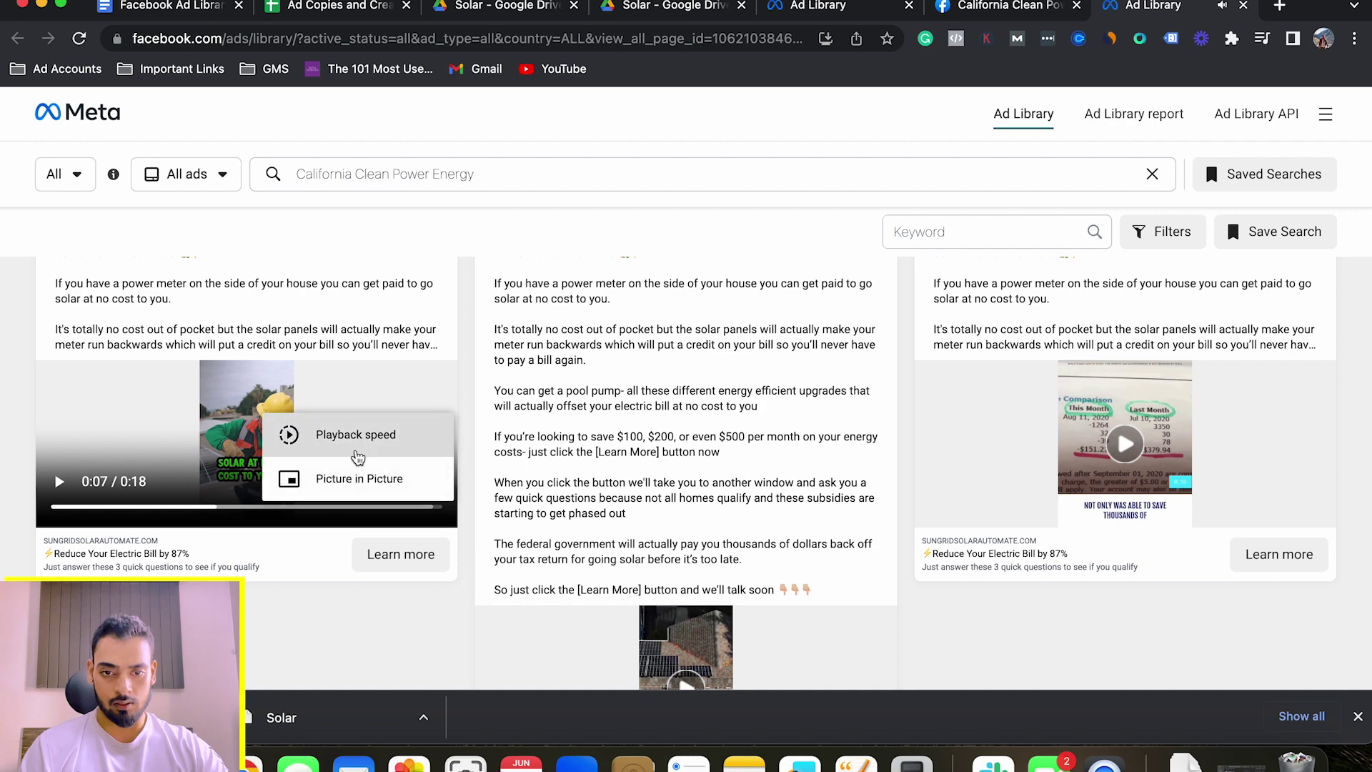
pyautogui.click(359, 478)
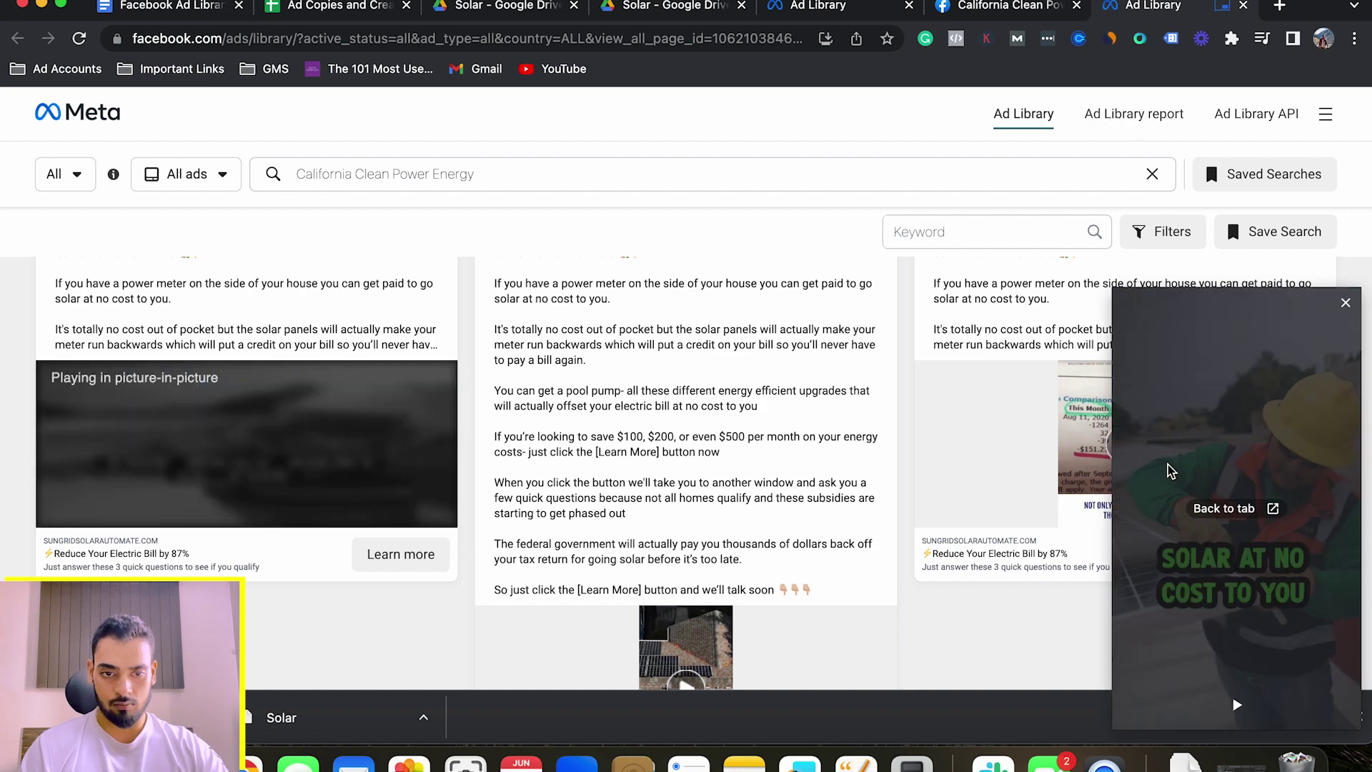
pyautogui.click(1346, 303)
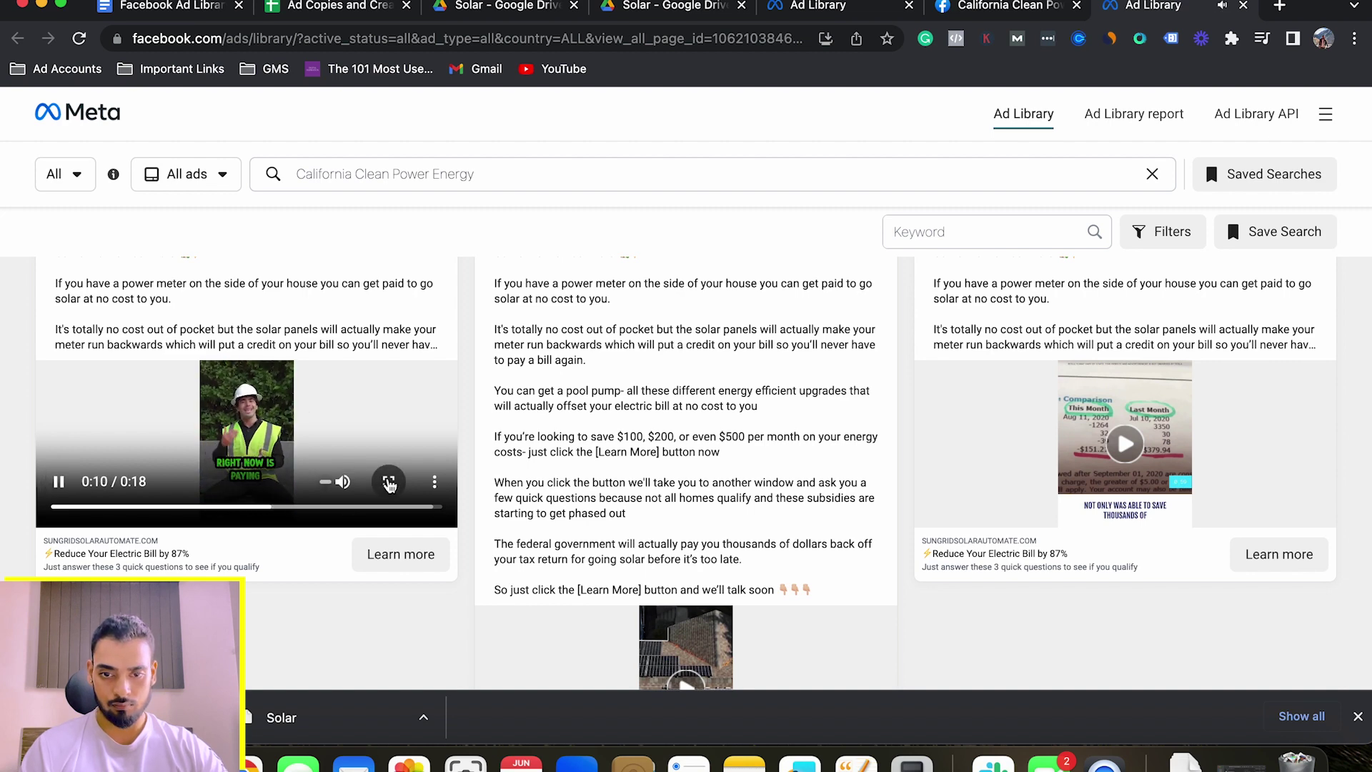
pyautogui.click(388, 484)
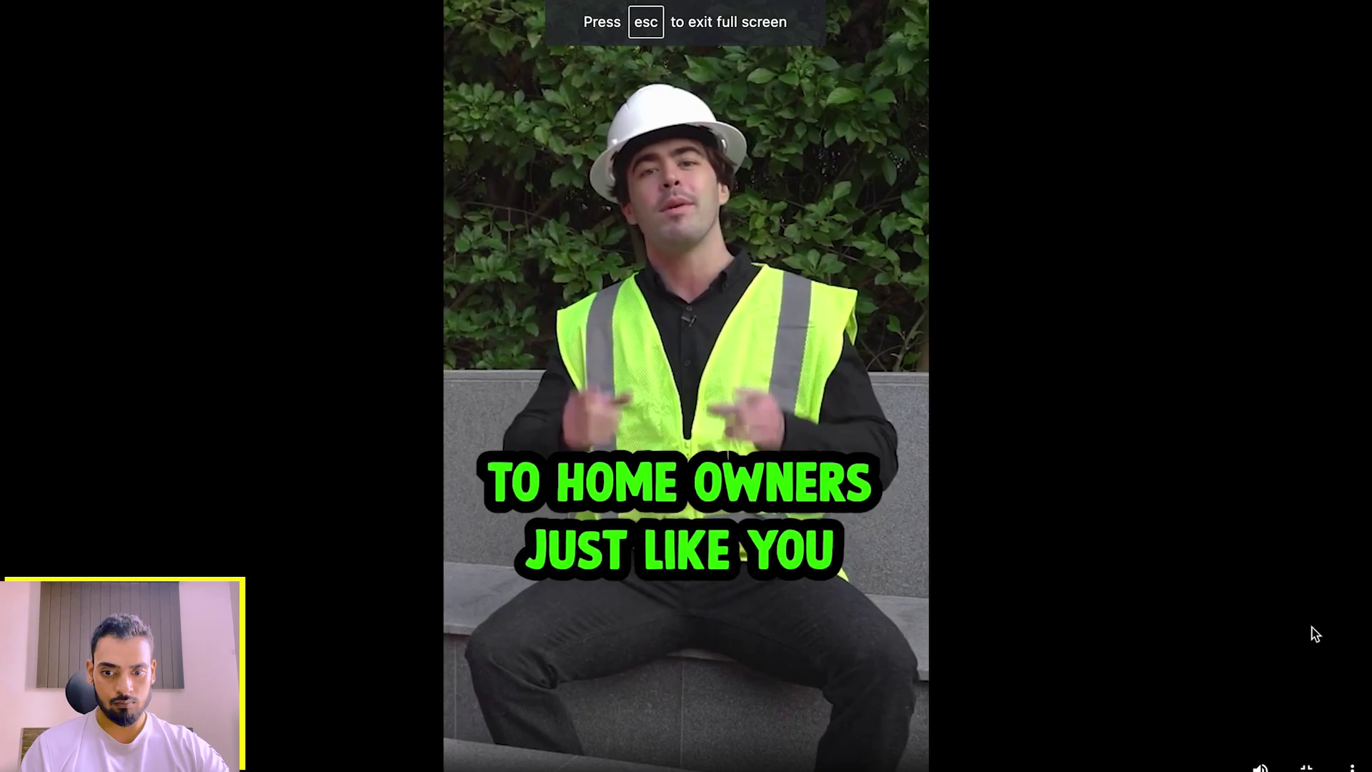
pyautogui.click(1307, 768)
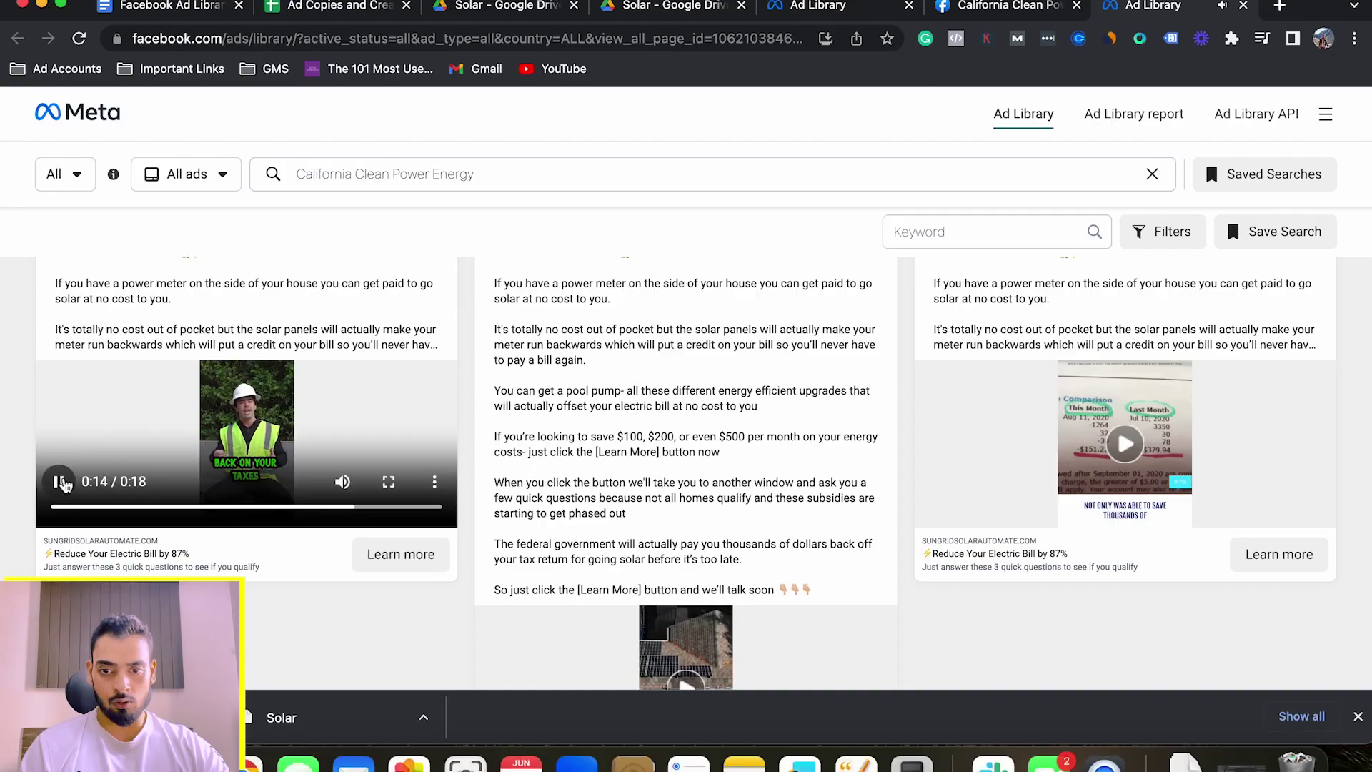
# Browse the advertiser's ads launched from January to March 2023, checking their run dates and active or inactive status
pyautogui.scroll(2, 214, 472)
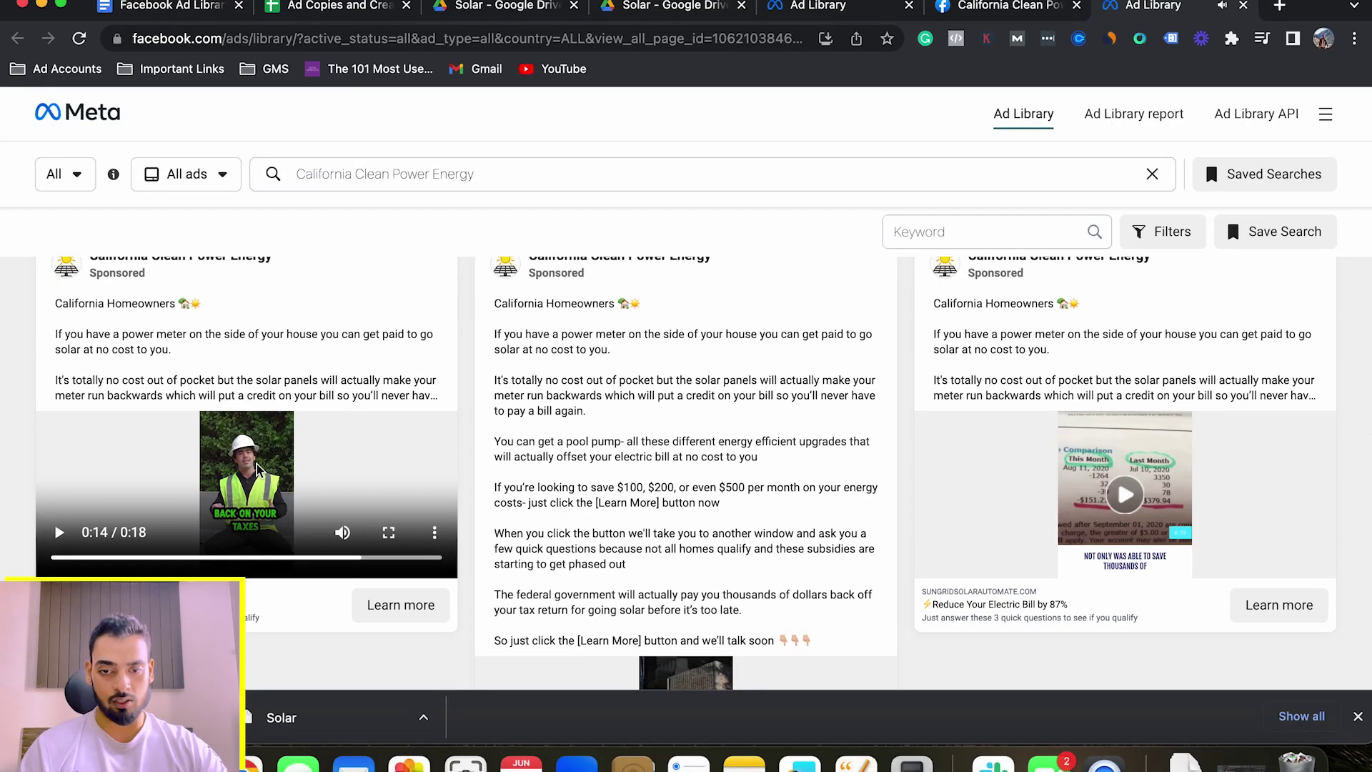
pyautogui.scroll(-10, 514, 551)
pyautogui.scroll(5, 515, 552)
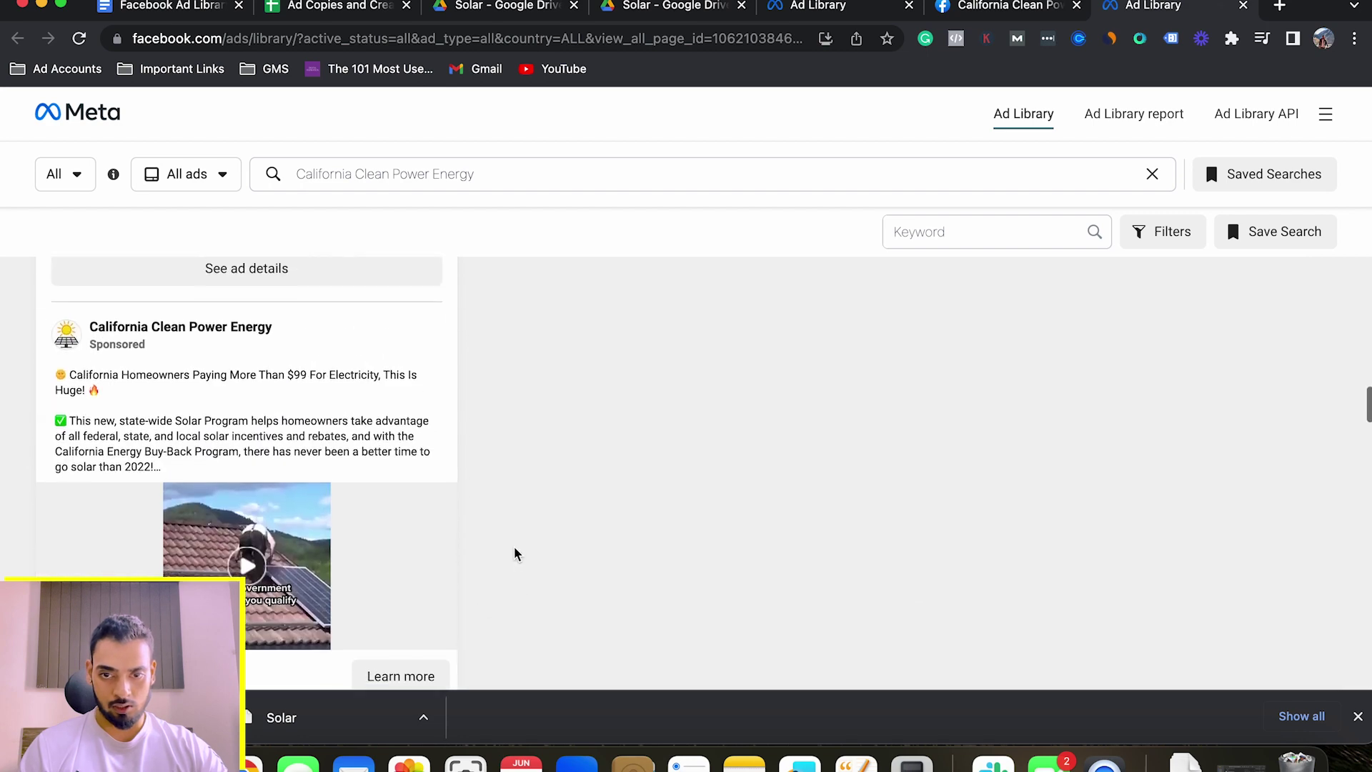
pyautogui.scroll(5, 514, 555)
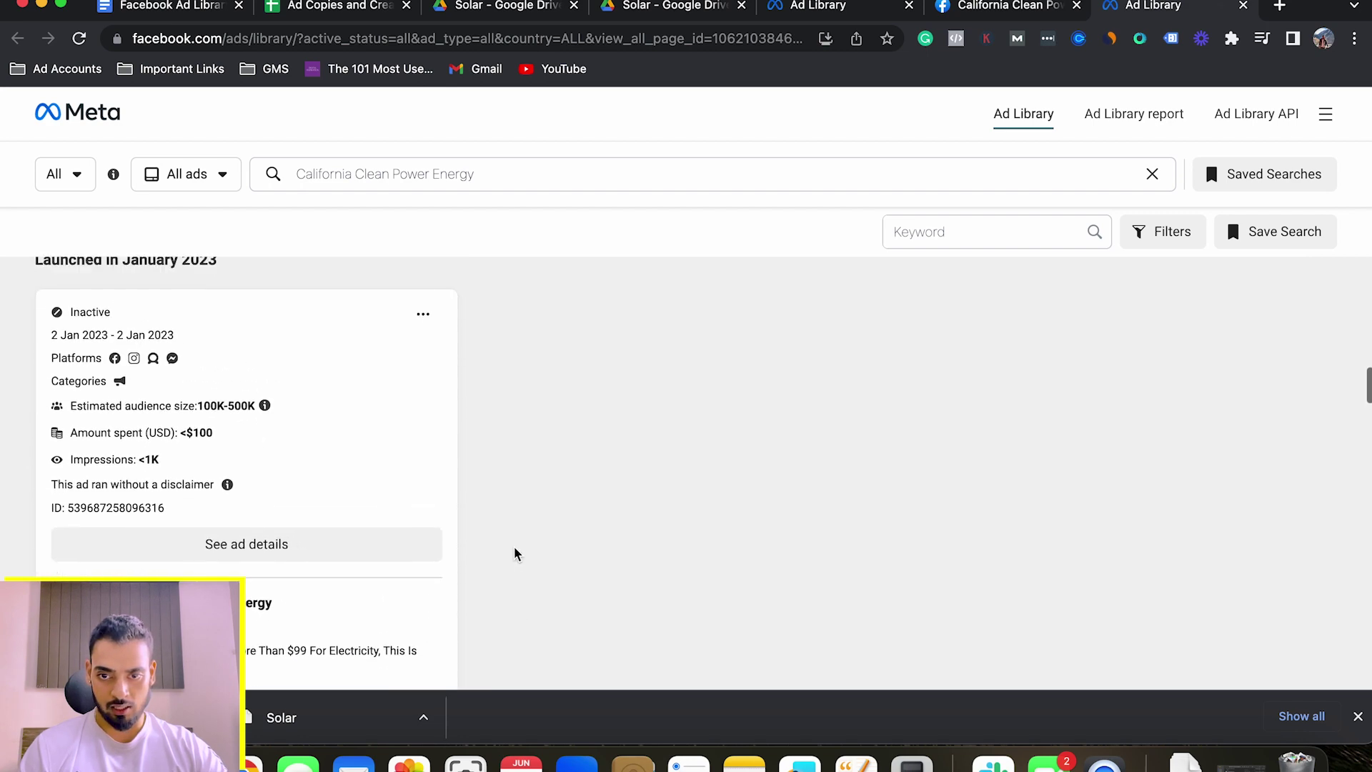
pyautogui.scroll(7, 265, 493)
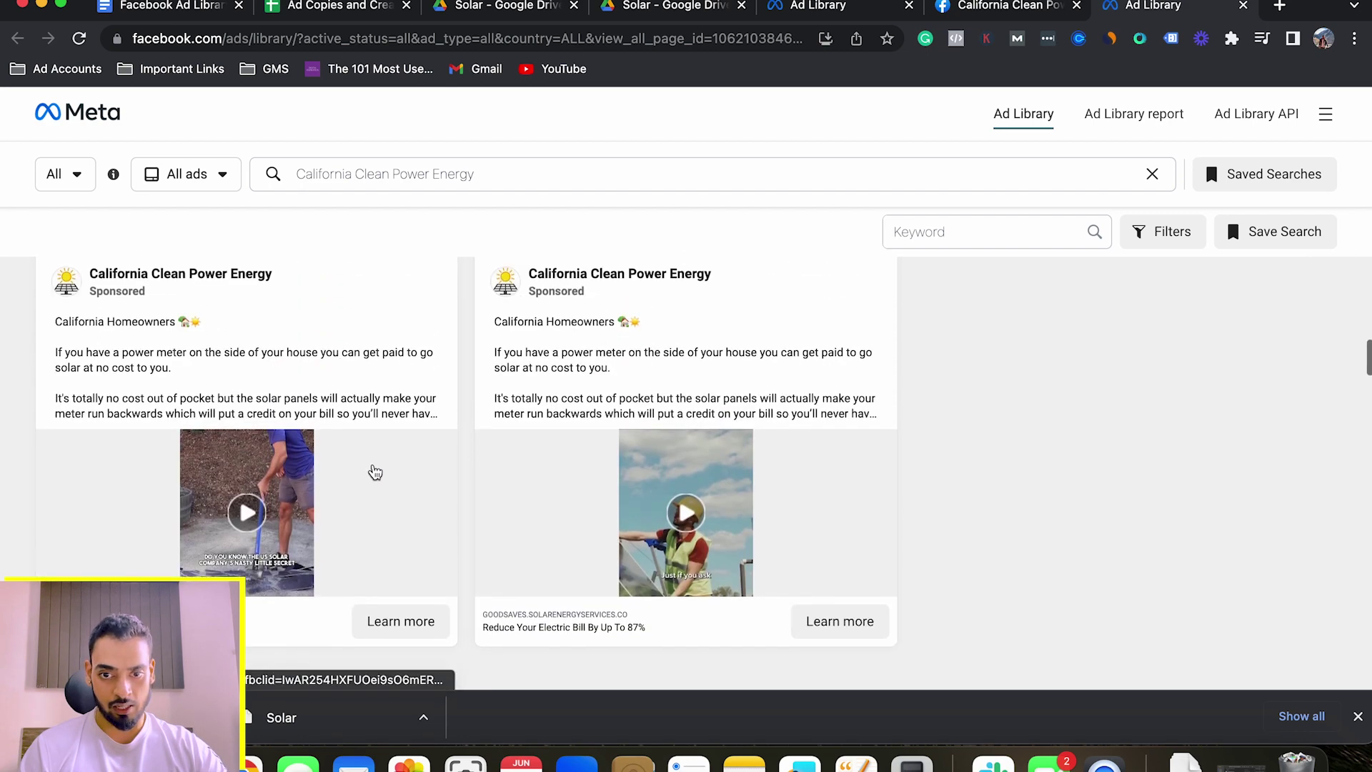
pyautogui.scroll(4, 376, 472)
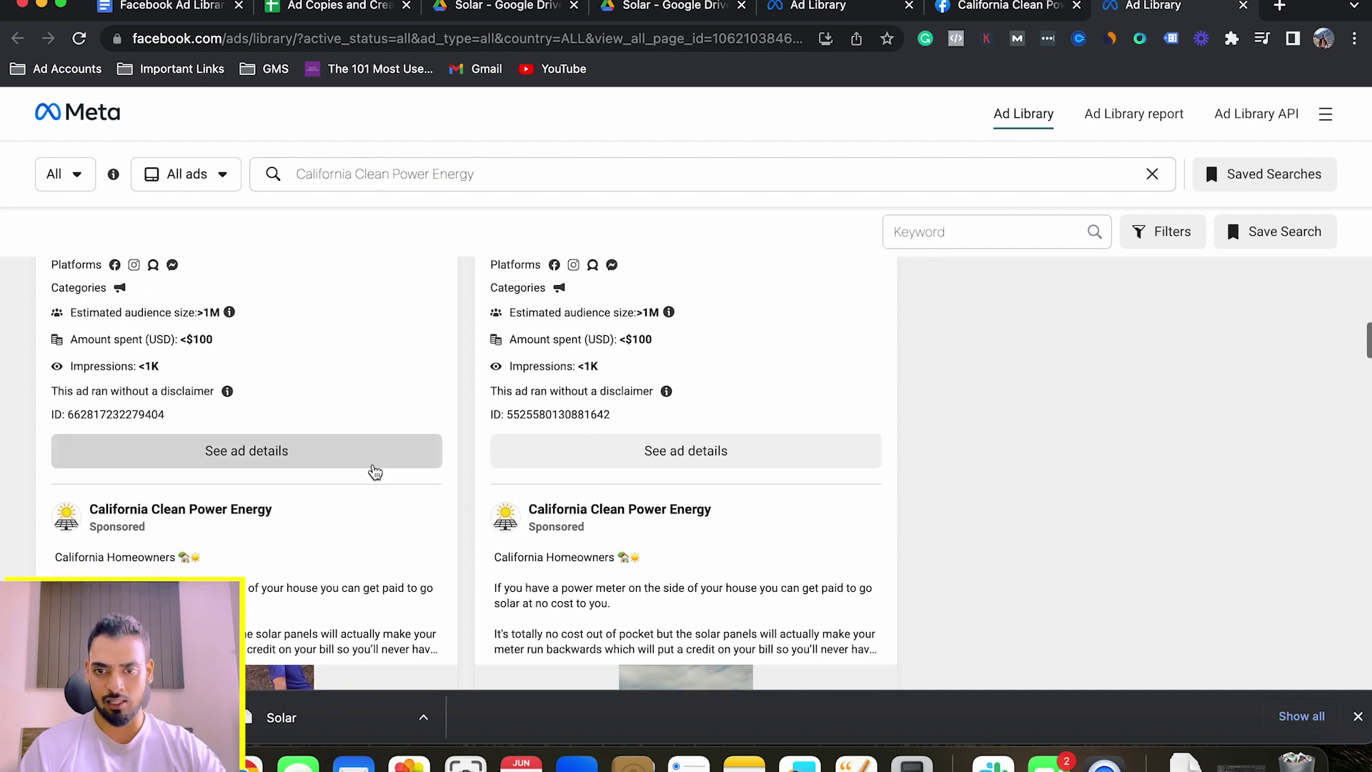
pyautogui.scroll(3, 374, 472)
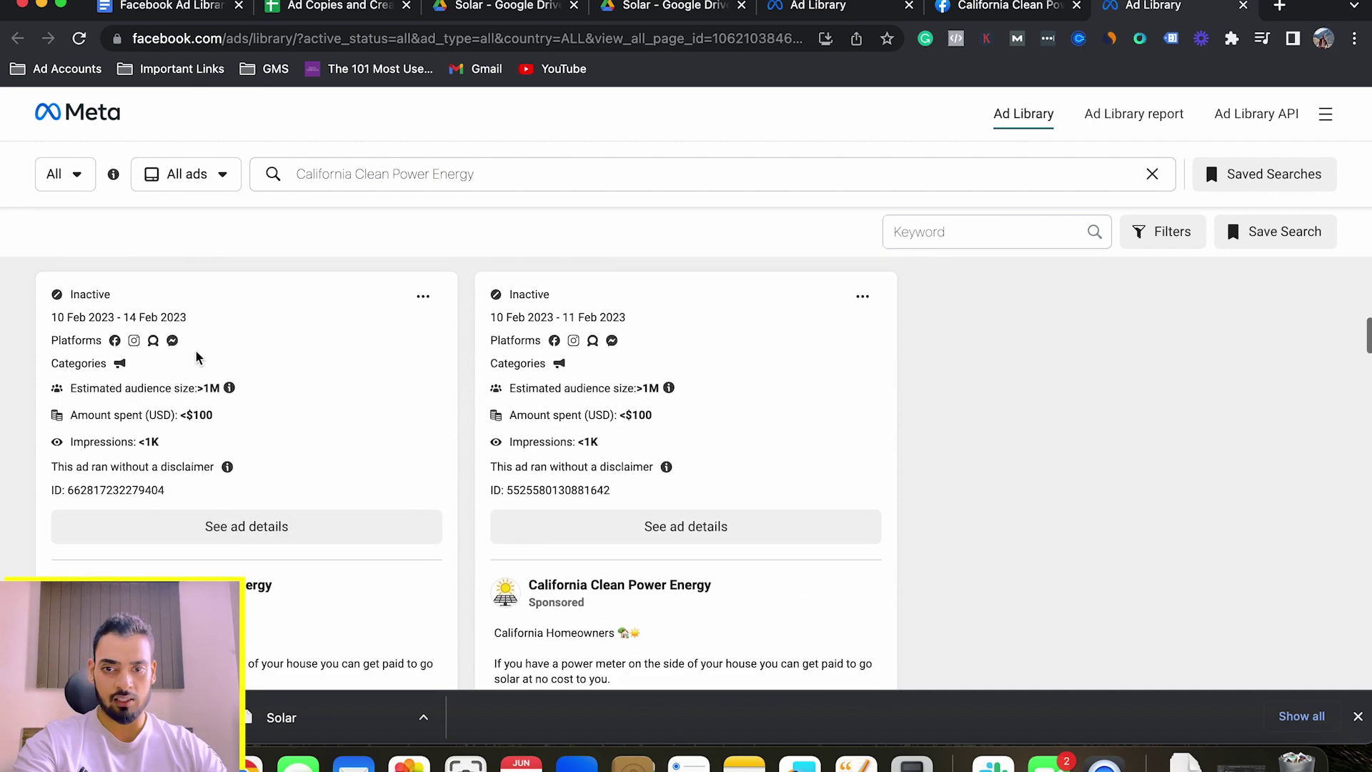
pyautogui.scroll(-14, 387, 423)
pyautogui.scroll(3, 388, 423)
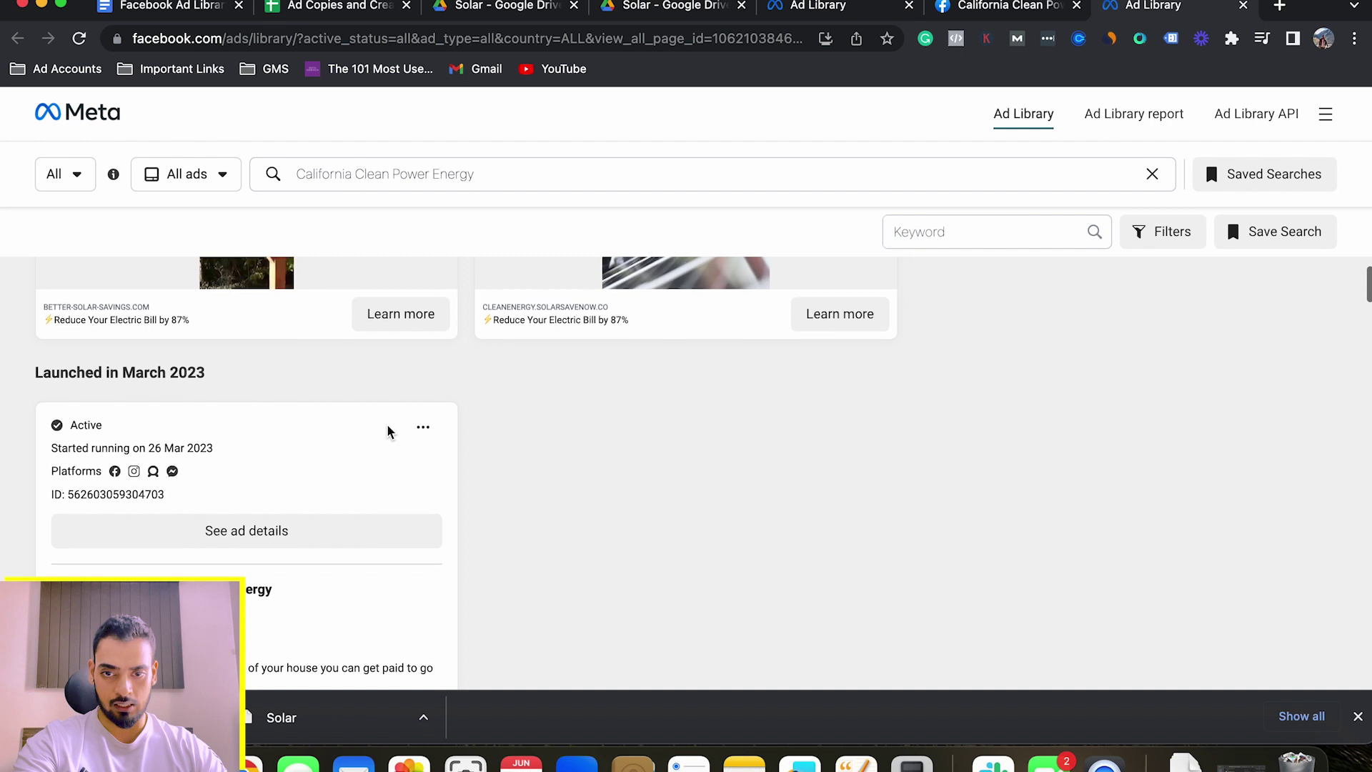
pyautogui.scroll(-4, 214, 500)
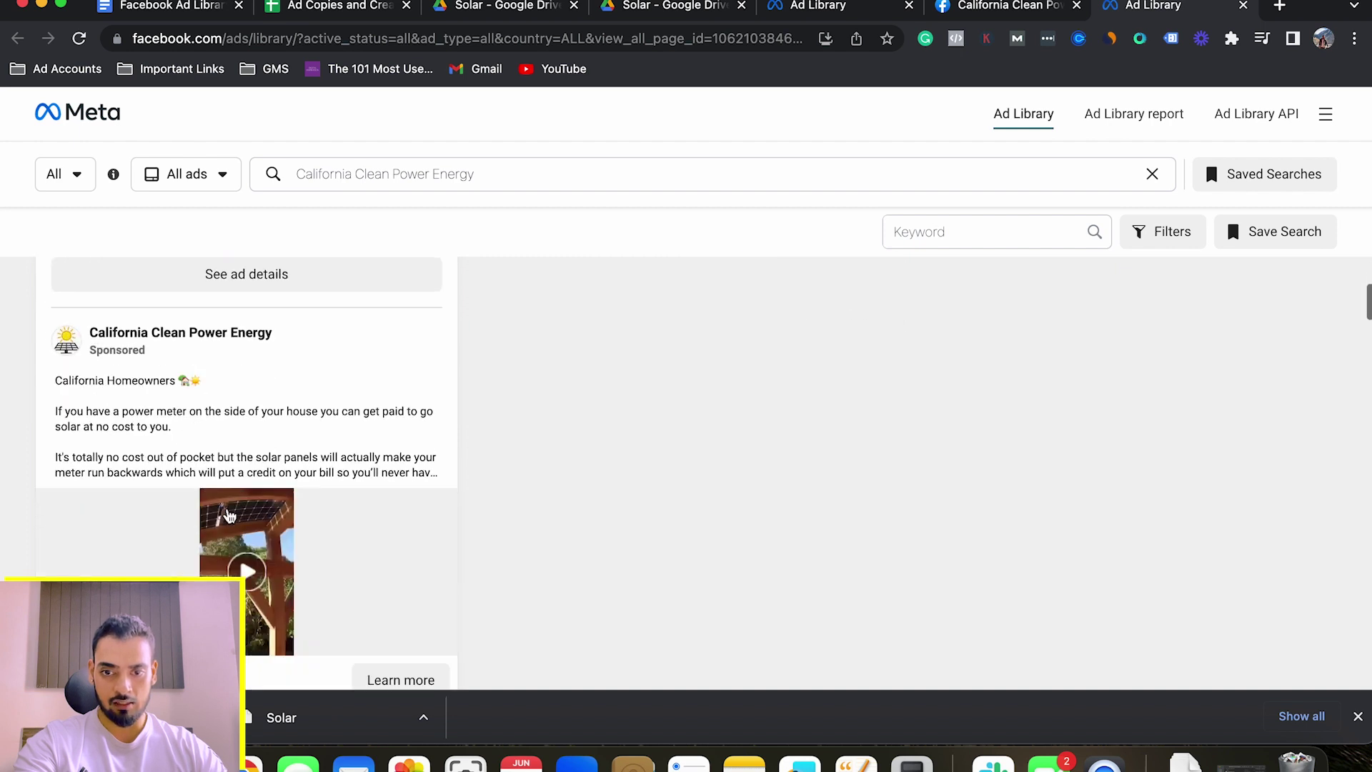
# Preview the active 26 Mar 2023 ad's video and expand its full ad copy
pyautogui.click(239, 552)
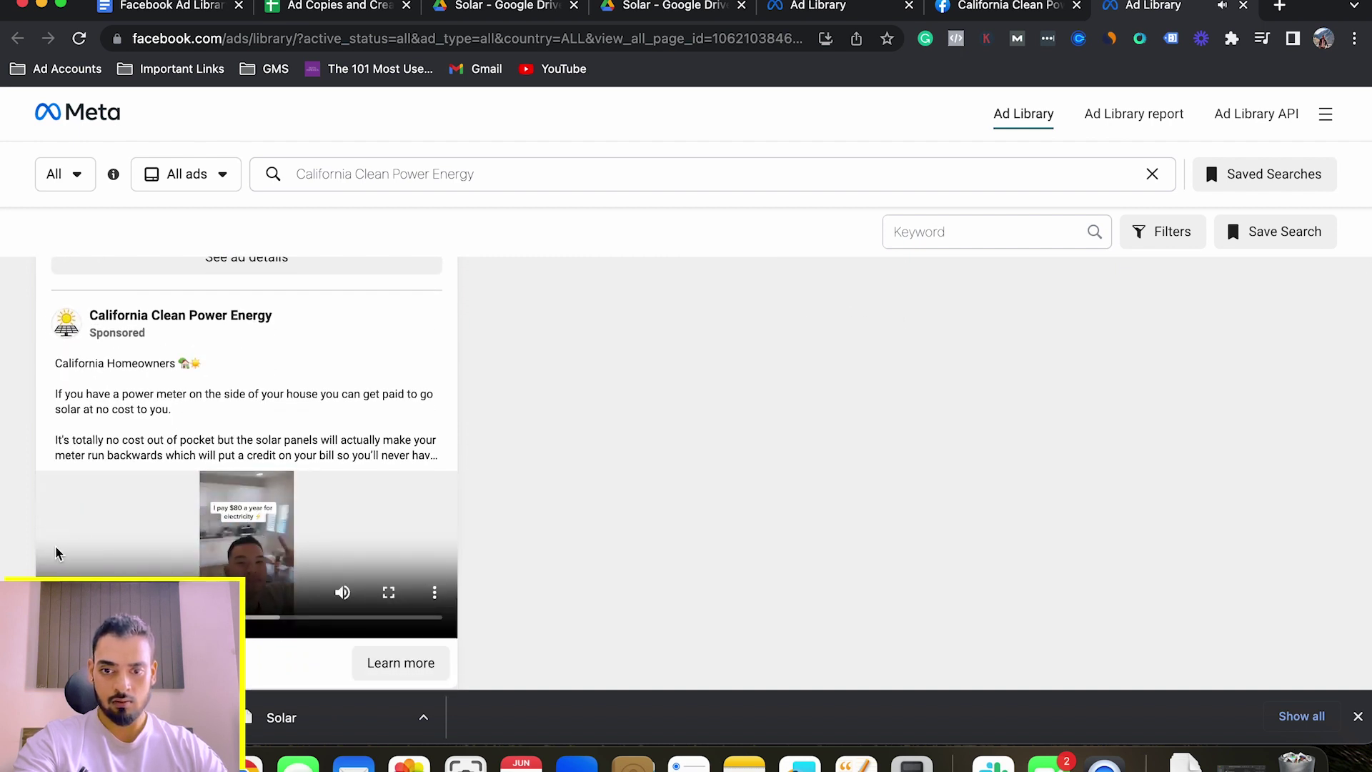
pyautogui.click(161, 418)
pyautogui.scroll(-10, 107, 446)
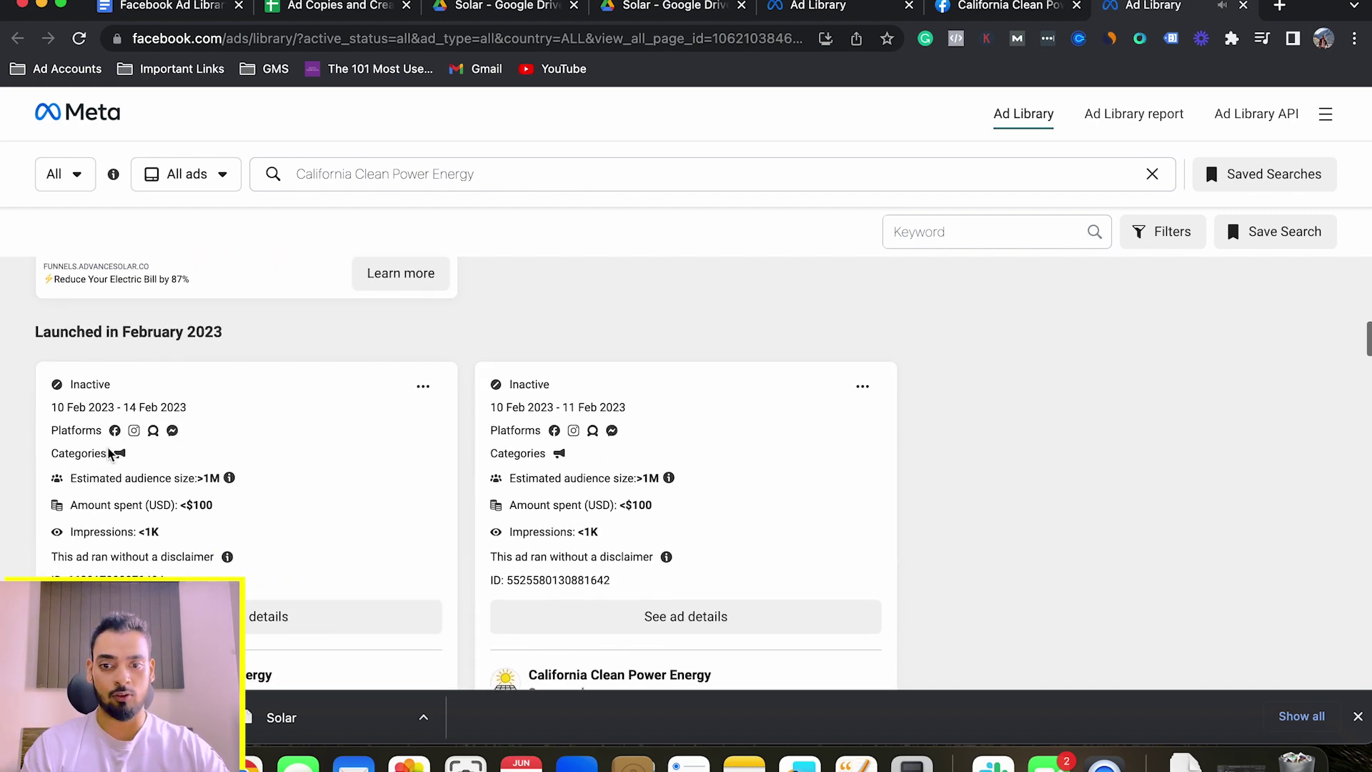
pyautogui.scroll(3, 122, 369)
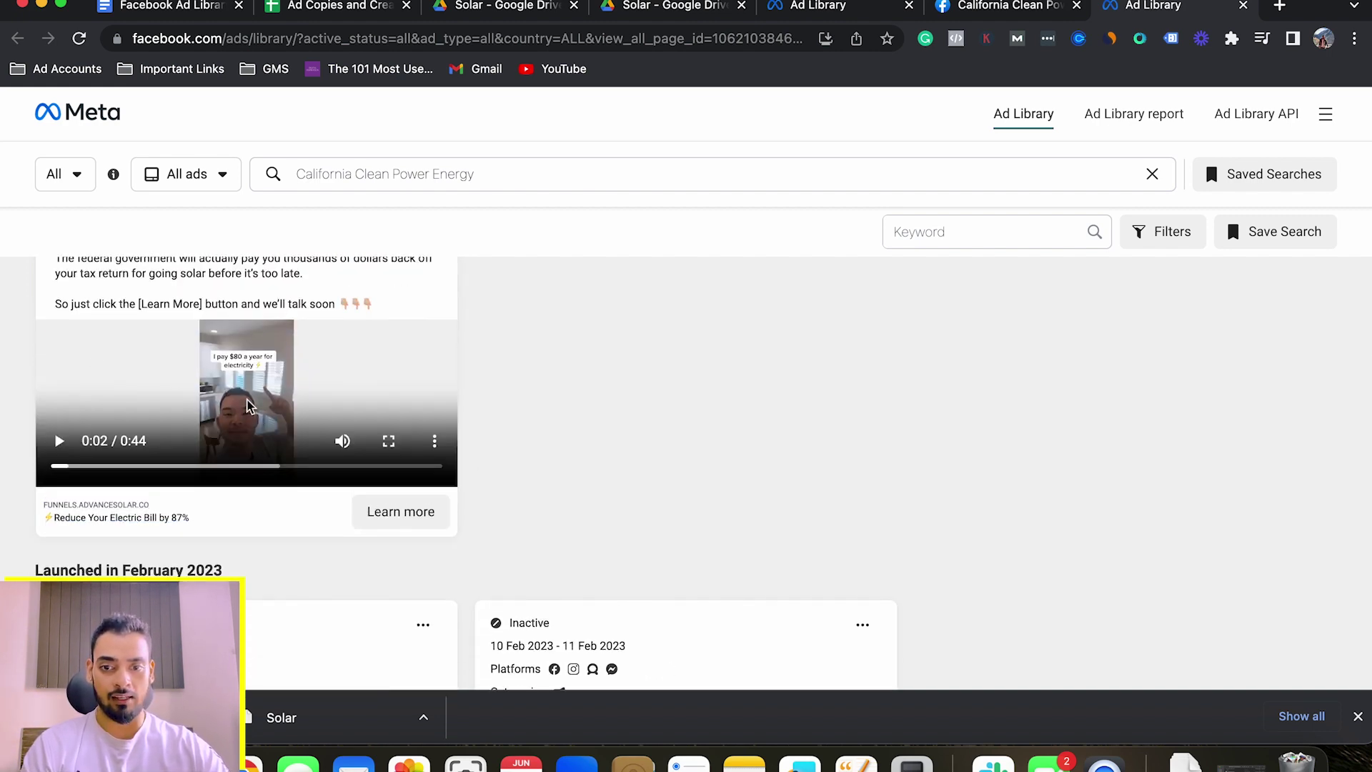
# Find the two active ads launched in May 2023 and play their videos
pyautogui.scroll(10, 259, 415)
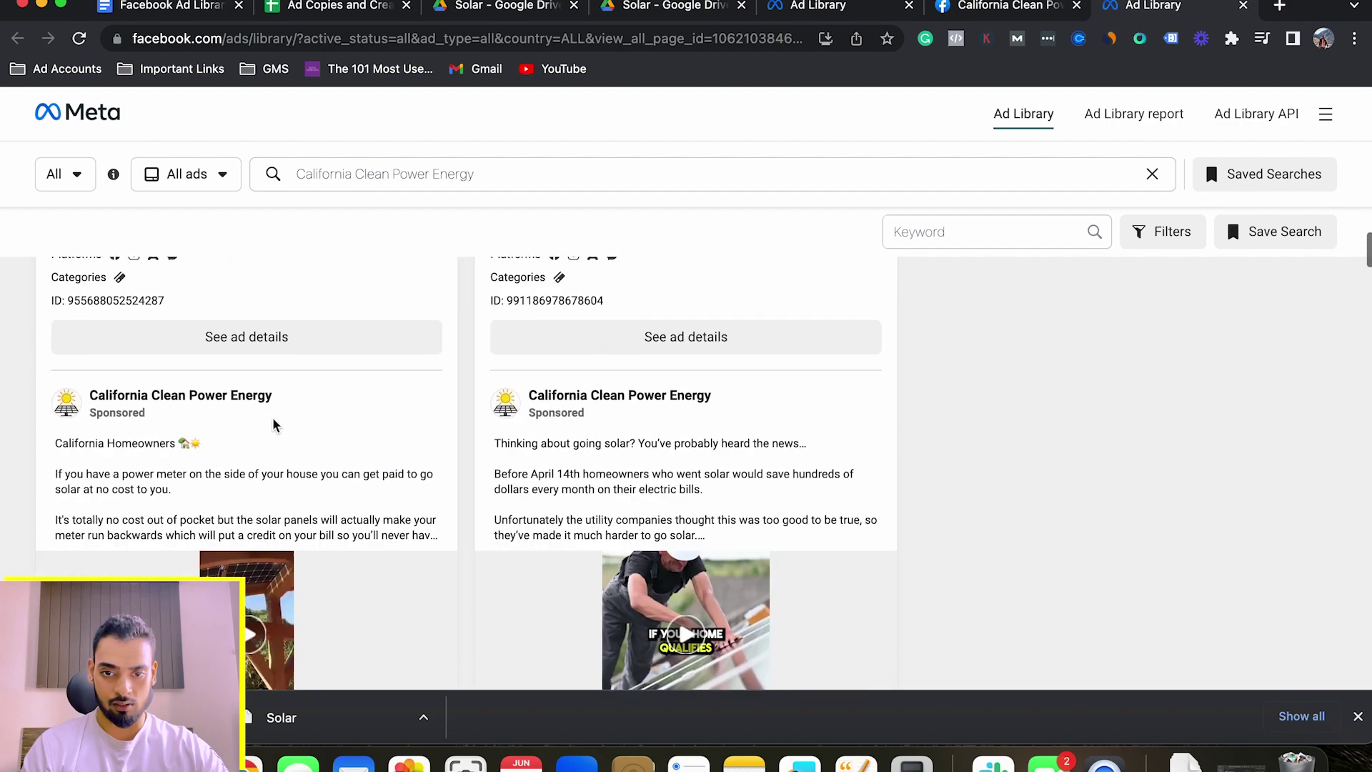
pyautogui.scroll(4, 215, 414)
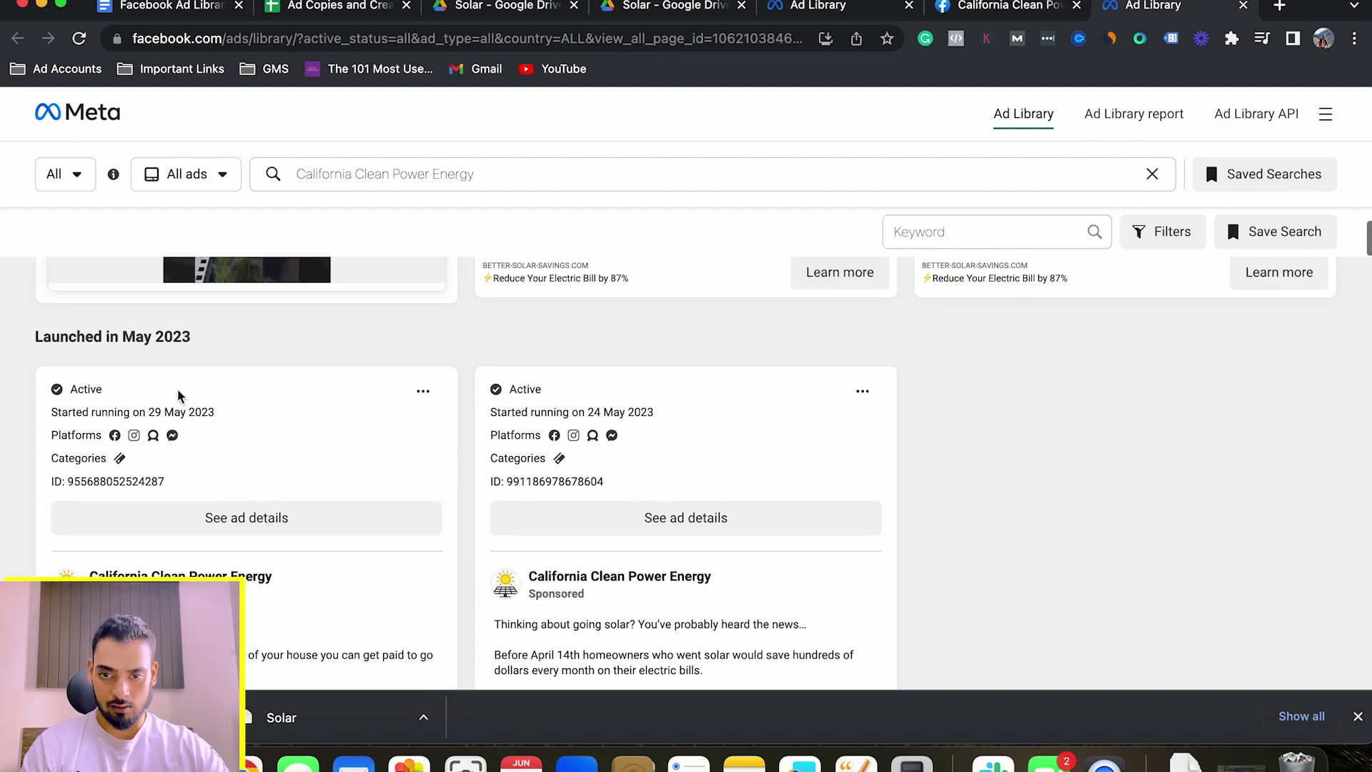
pyautogui.scroll(-8, 509, 509)
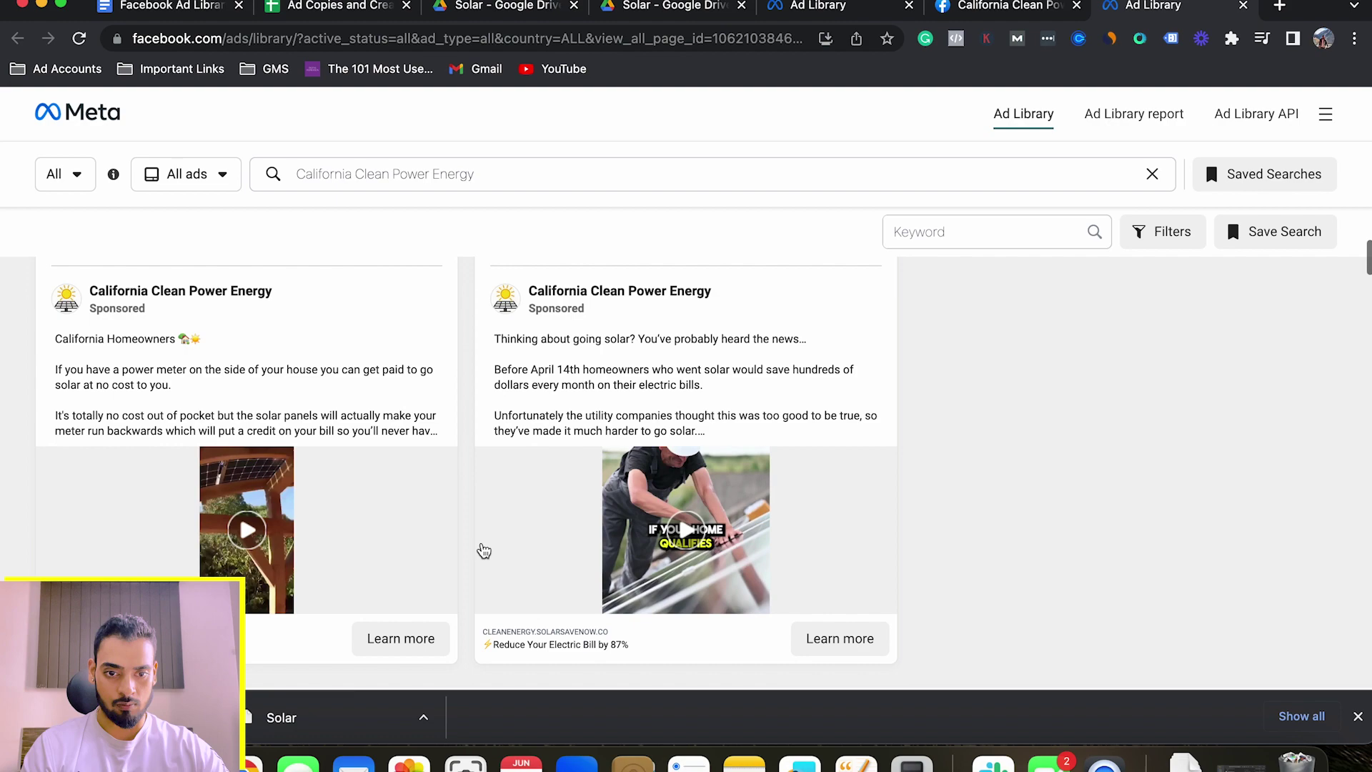
pyautogui.click(247, 472)
pyautogui.click(686, 455)
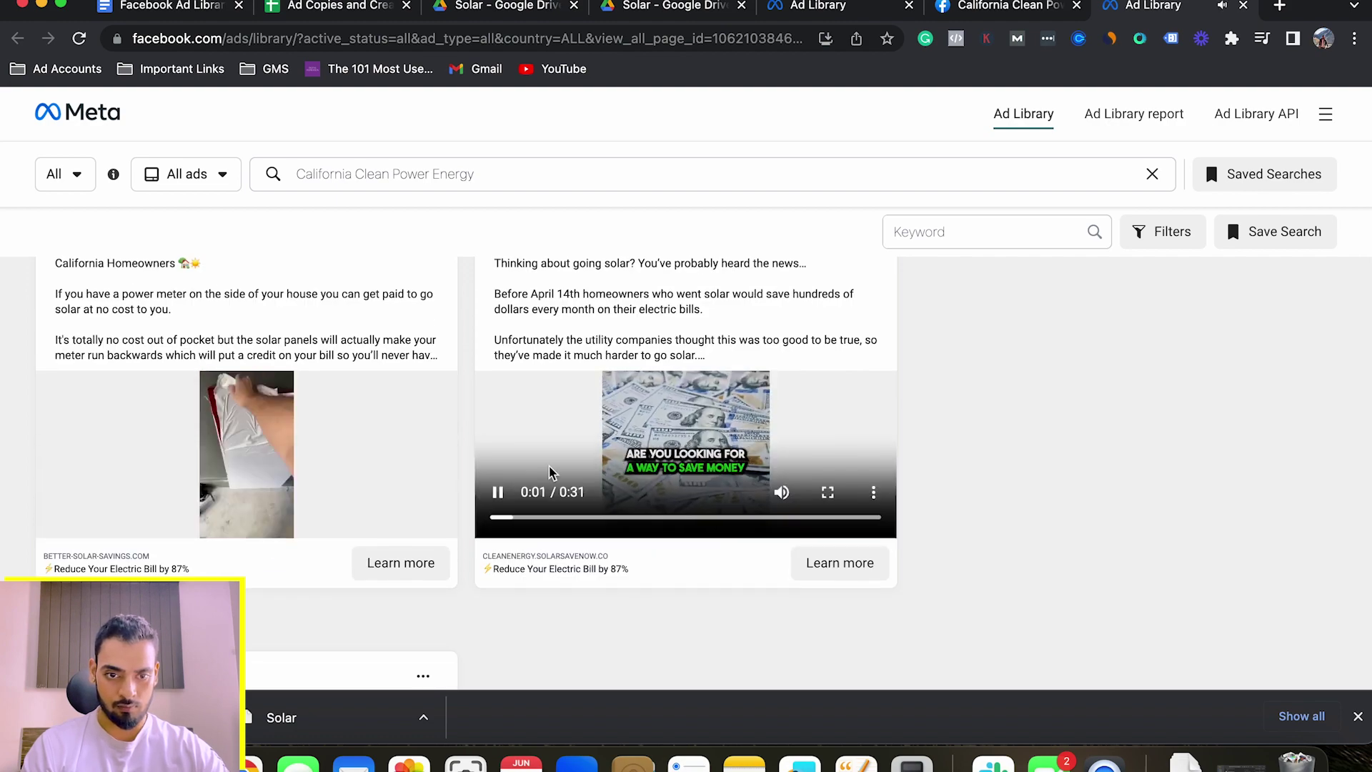
# Preview the first video in the last row of June 2023 ads, viewing it in full screen
pyautogui.scroll(5, 498, 486)
pyautogui.scroll(-12, 498, 486)
pyautogui.click(200, 472)
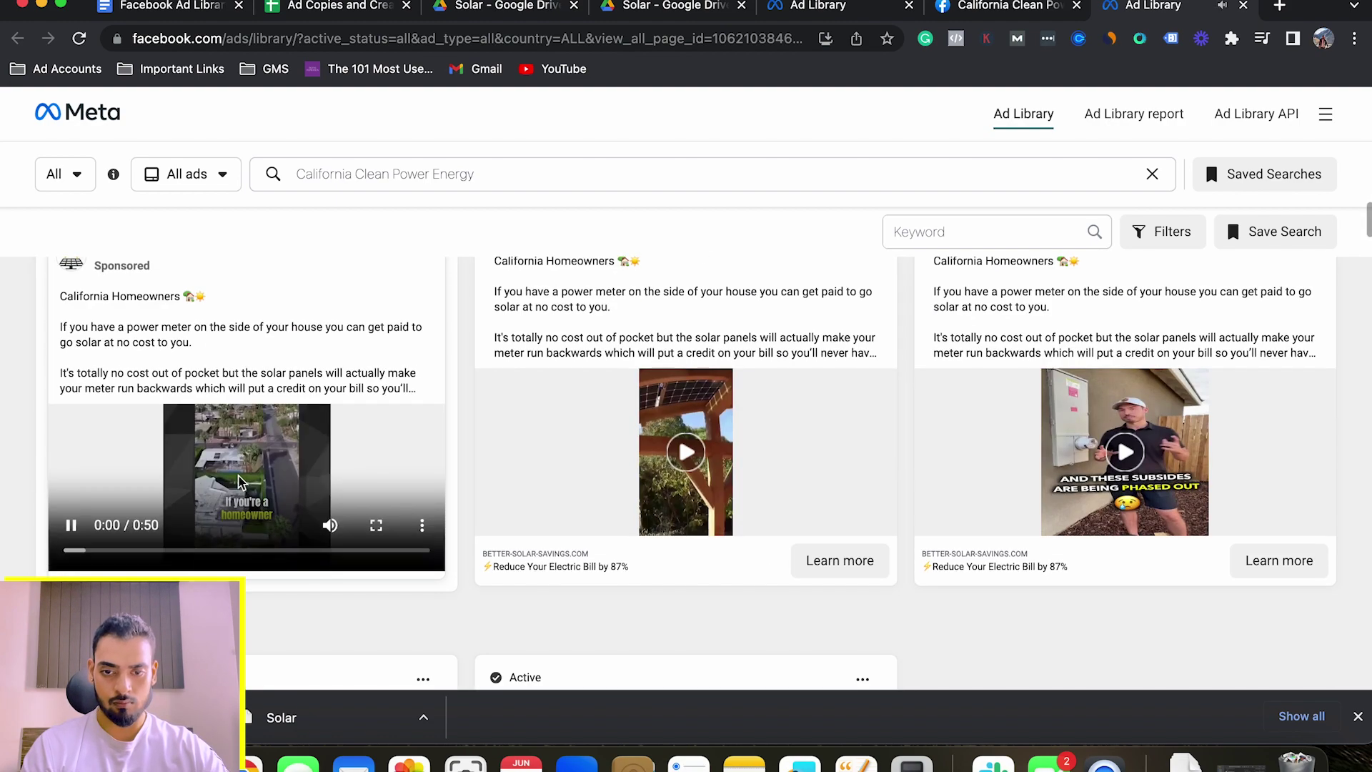
pyautogui.doubleClick(201, 472)
pyautogui.press('Escape')
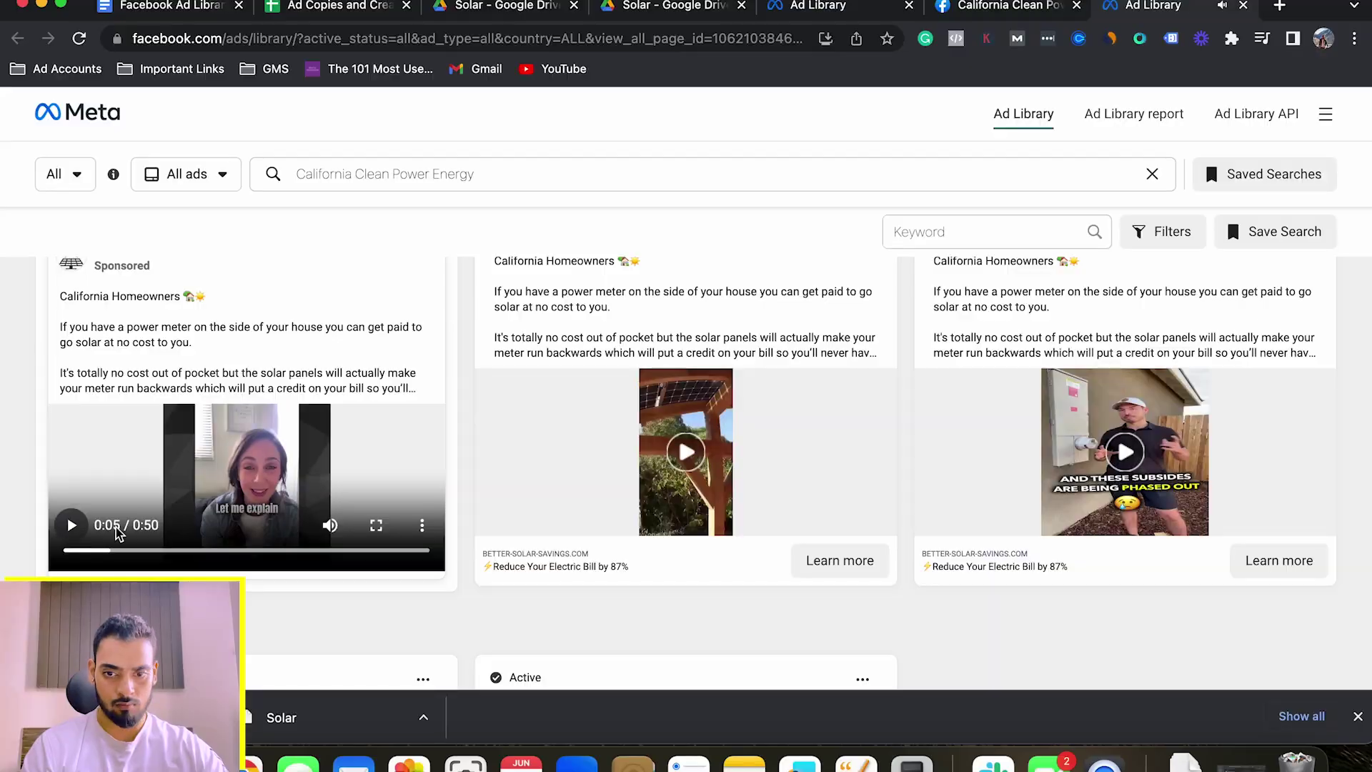
# Return to the Solar search results and check the saving options for the first December 2022 ad's video
pyautogui.scroll(15, 468, 486)
pyautogui.click(818, 6)
pyautogui.rightClick(704, 486)
pyautogui.scroll(2, 241, 504)
pyautogui.rightClick(242, 504)
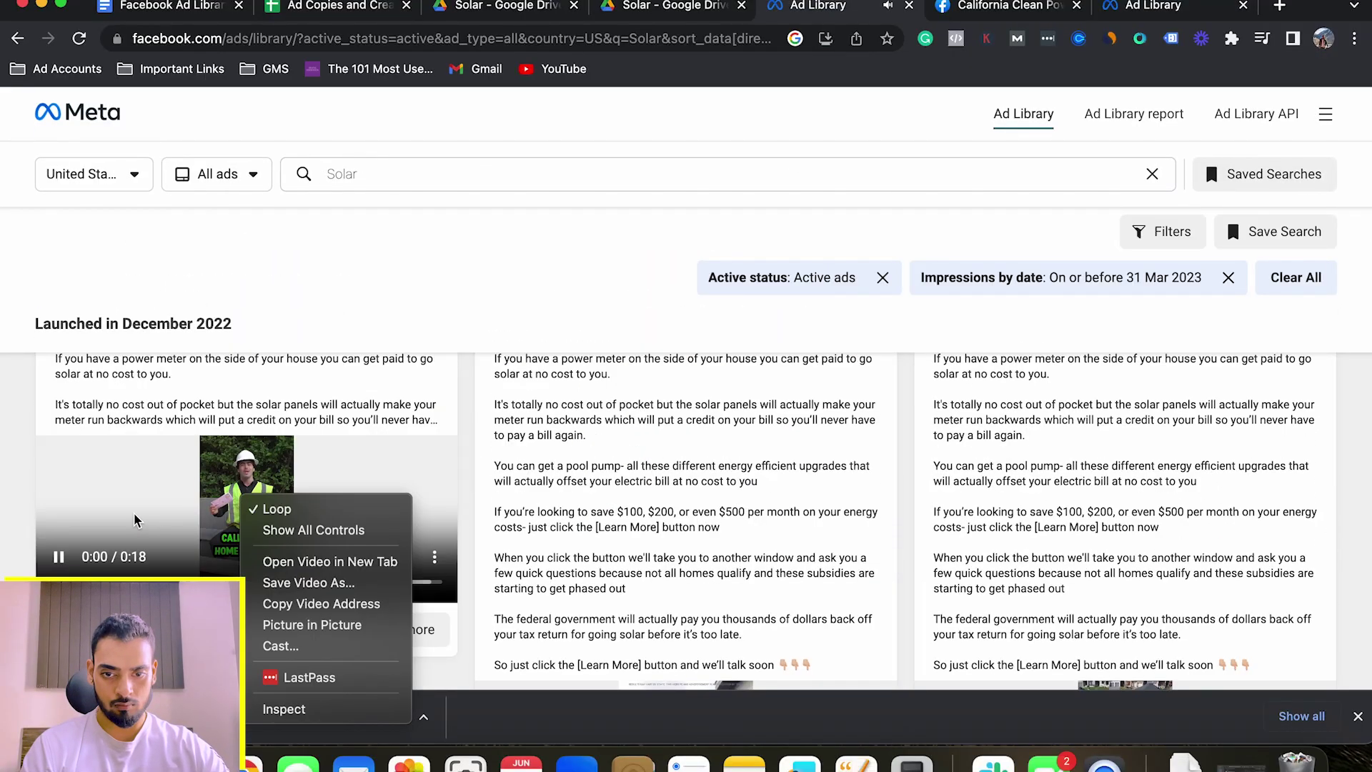
pyautogui.click(58, 559)
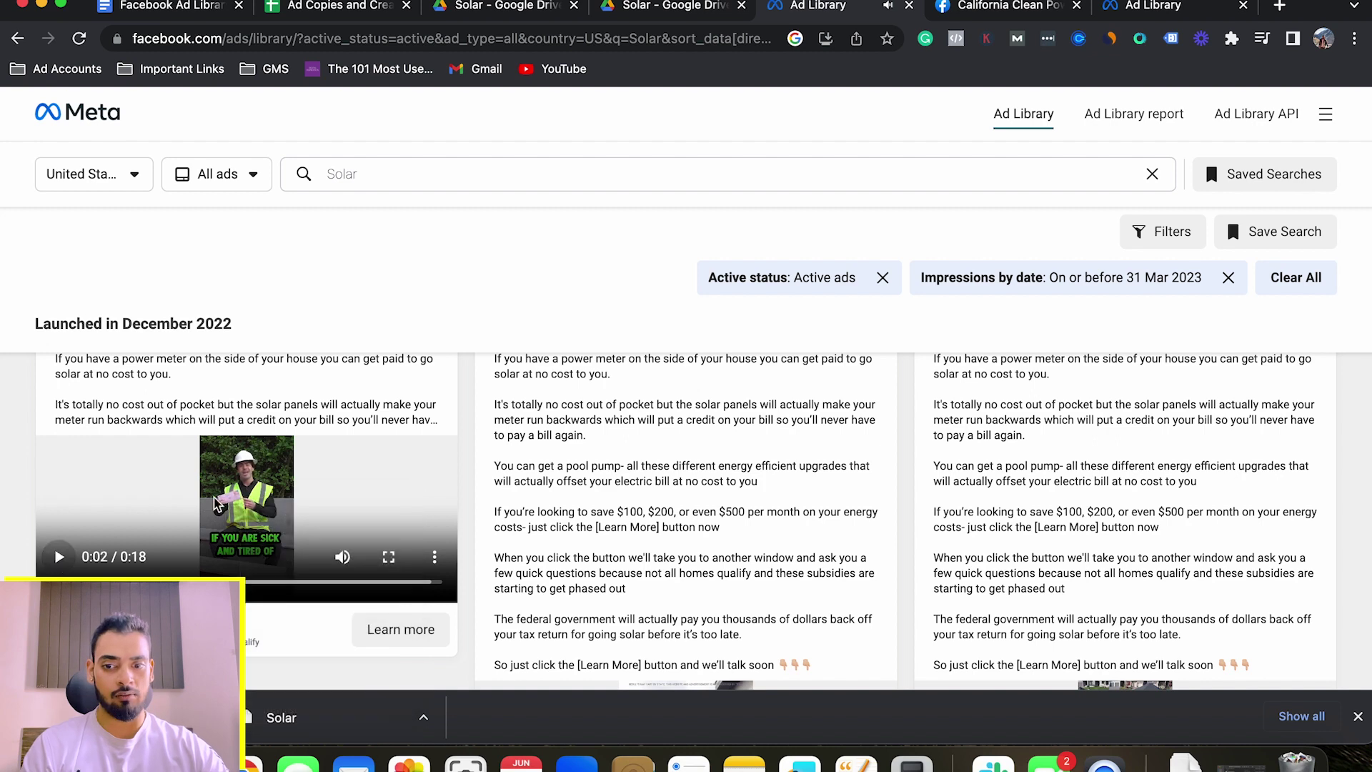
# Revisit California Clean Power Energy's own ad listing briefly and go back to the Solar search results
pyautogui.scroll(-1, 441, 465)
pyautogui.scroll(1, 440, 465)
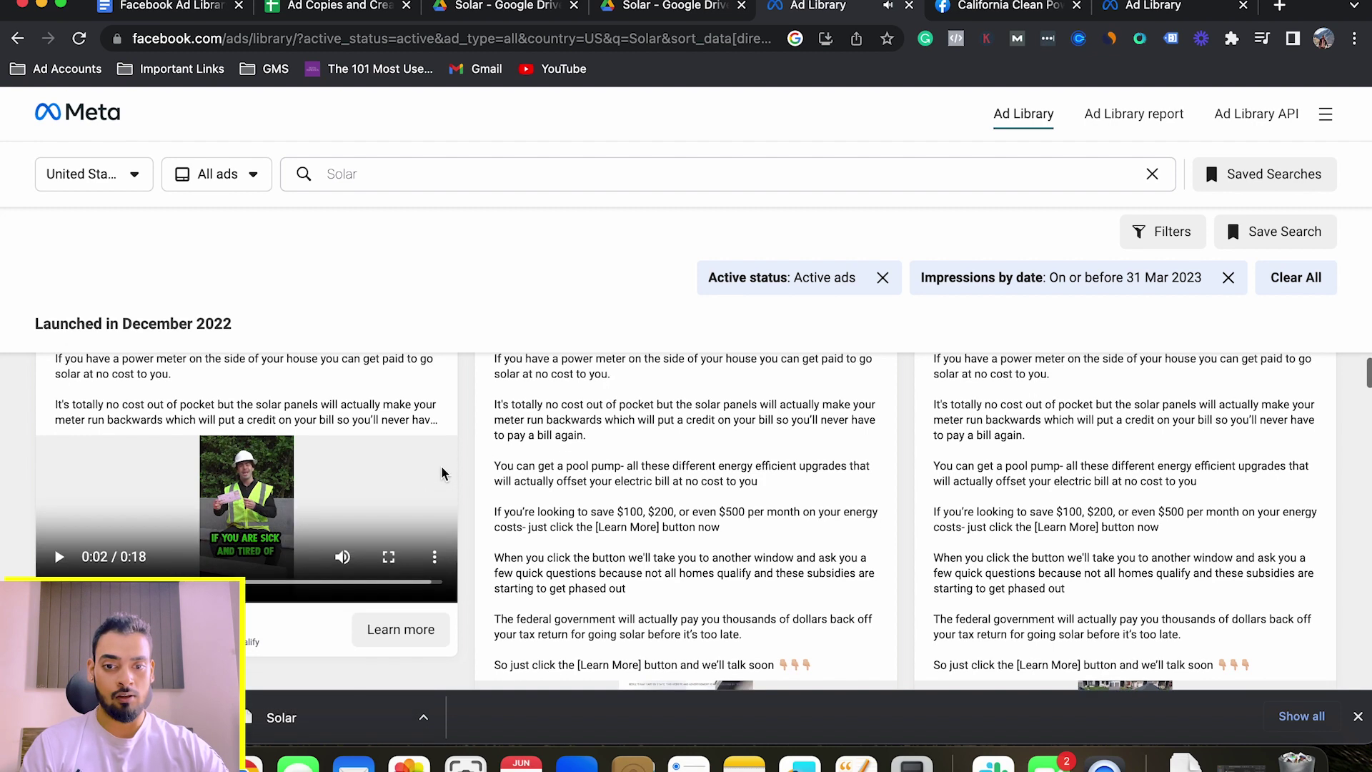
pyautogui.click(1119, 22)
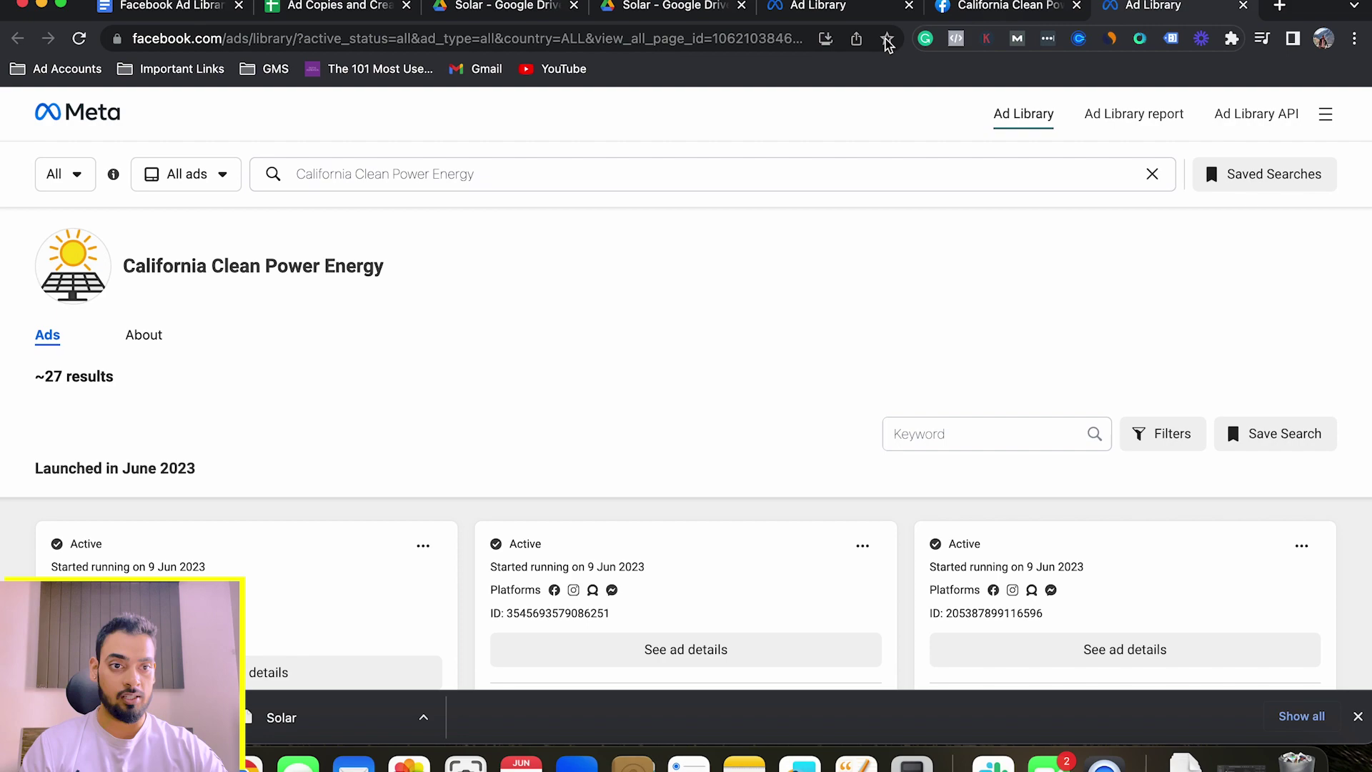
pyautogui.click(818, 8)
pyautogui.scroll(2, 465, 517)
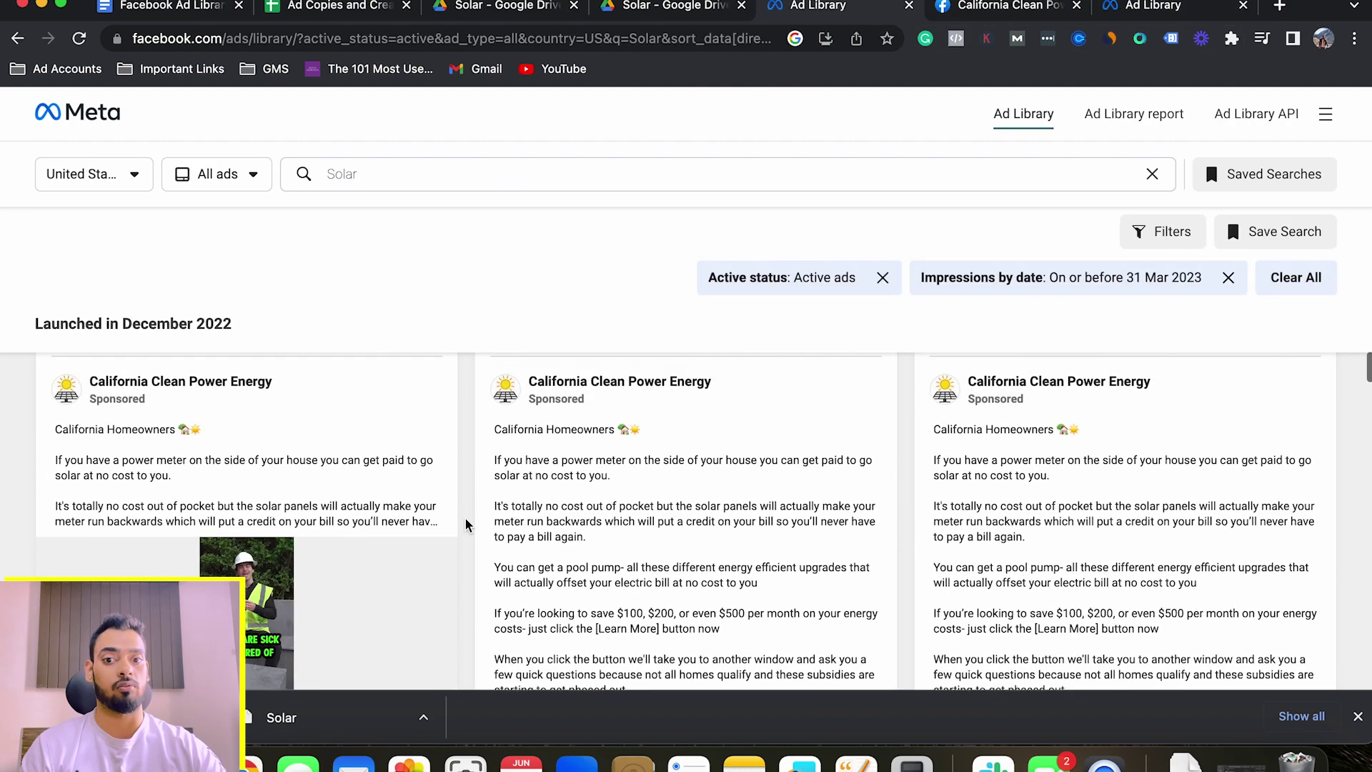
# Try to save the first December 2022 ad's video from the Solar search results into the Downloads folder
pyautogui.scroll(-4, 378, 473)
pyautogui.scroll(5, 378, 480)
pyautogui.scroll(-2, 209, 525)
pyautogui.scroll(-1, 209, 533)
pyautogui.rightClick(191, 463)
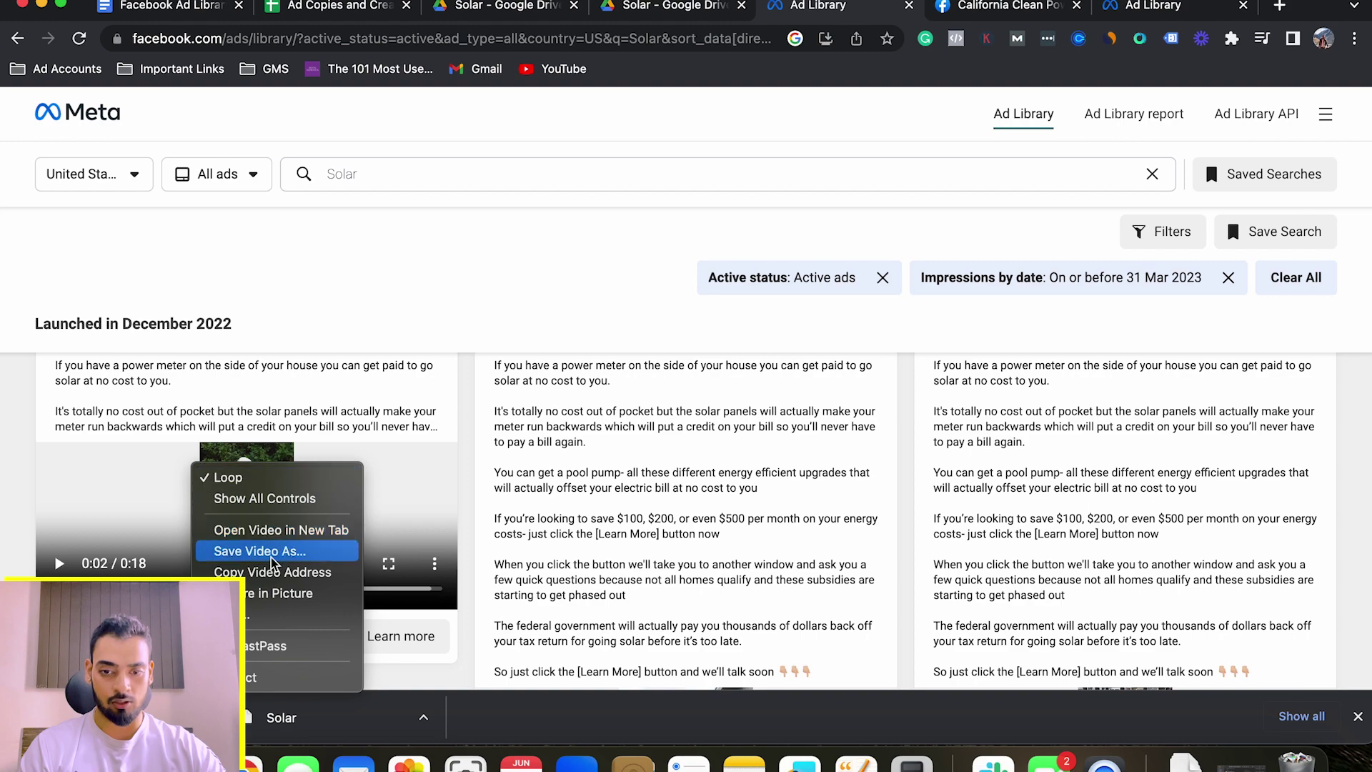
pyautogui.click(268, 551)
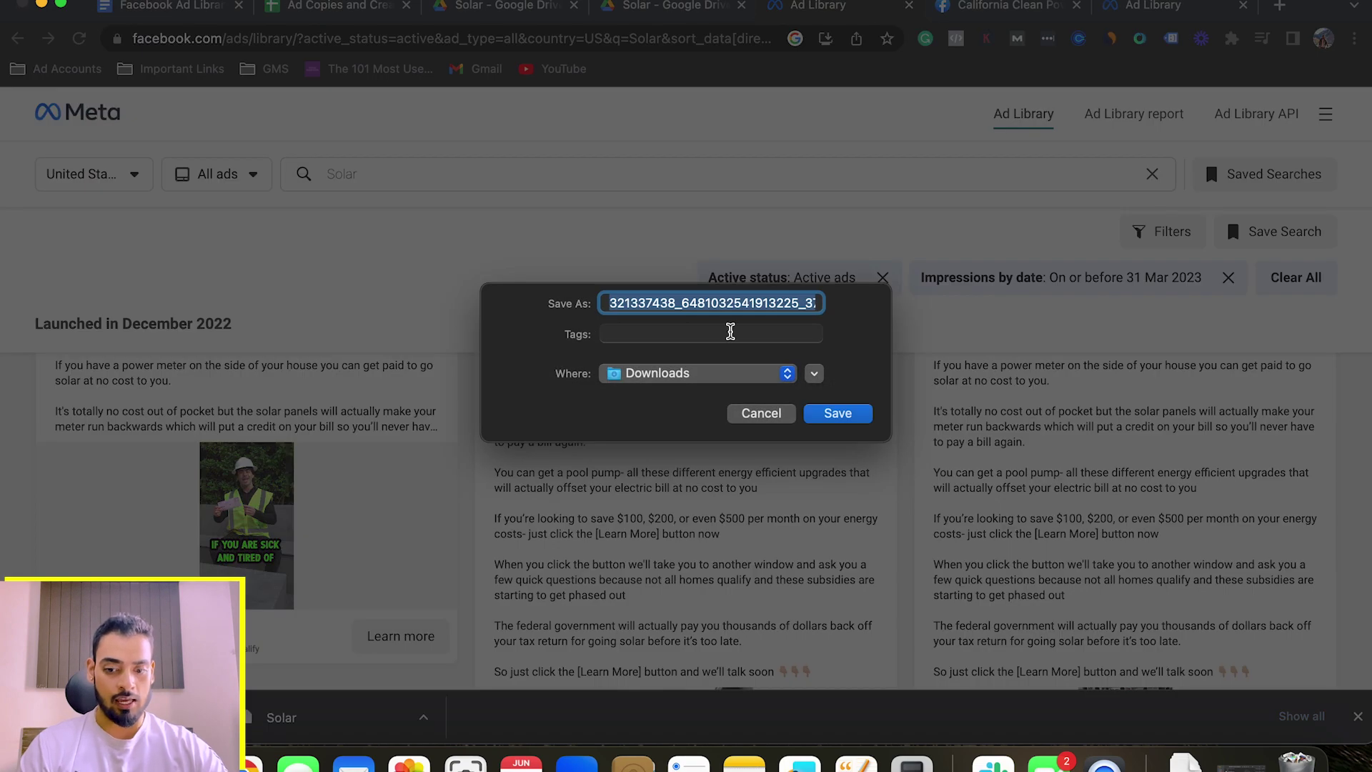
pyautogui.press('Return')
# Open California Clean Power Energy's Facebook page in a new tab from the middle December 2022 ad
pyautogui.scroll(3, 533, 468)
pyautogui.scroll(-1, 556, 537)
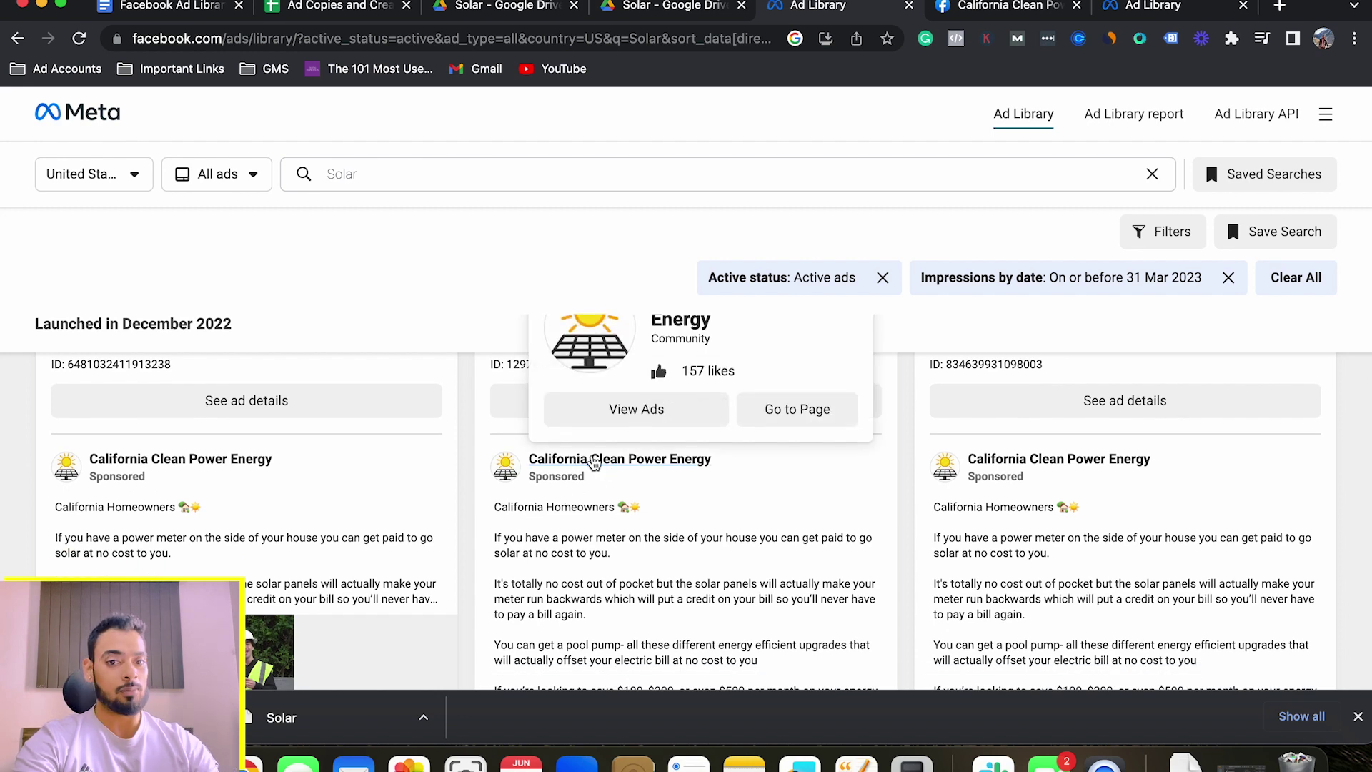
pyautogui.rightClick(598, 461)
pyautogui.click(623, 377)
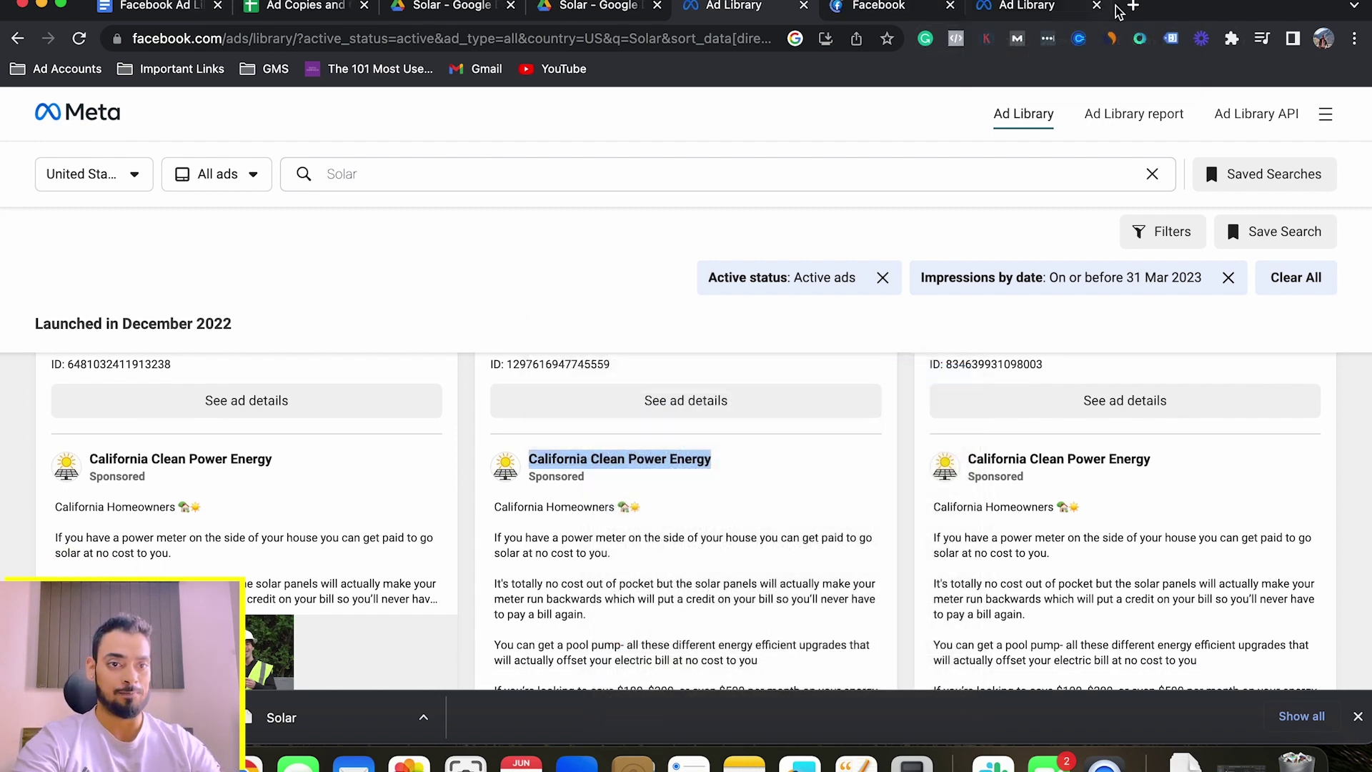
# Close the extra Ad Library tab and look over California Clean Power Energy's Facebook page
pyautogui.click(1096, 6)
pyautogui.click(1108, 12)
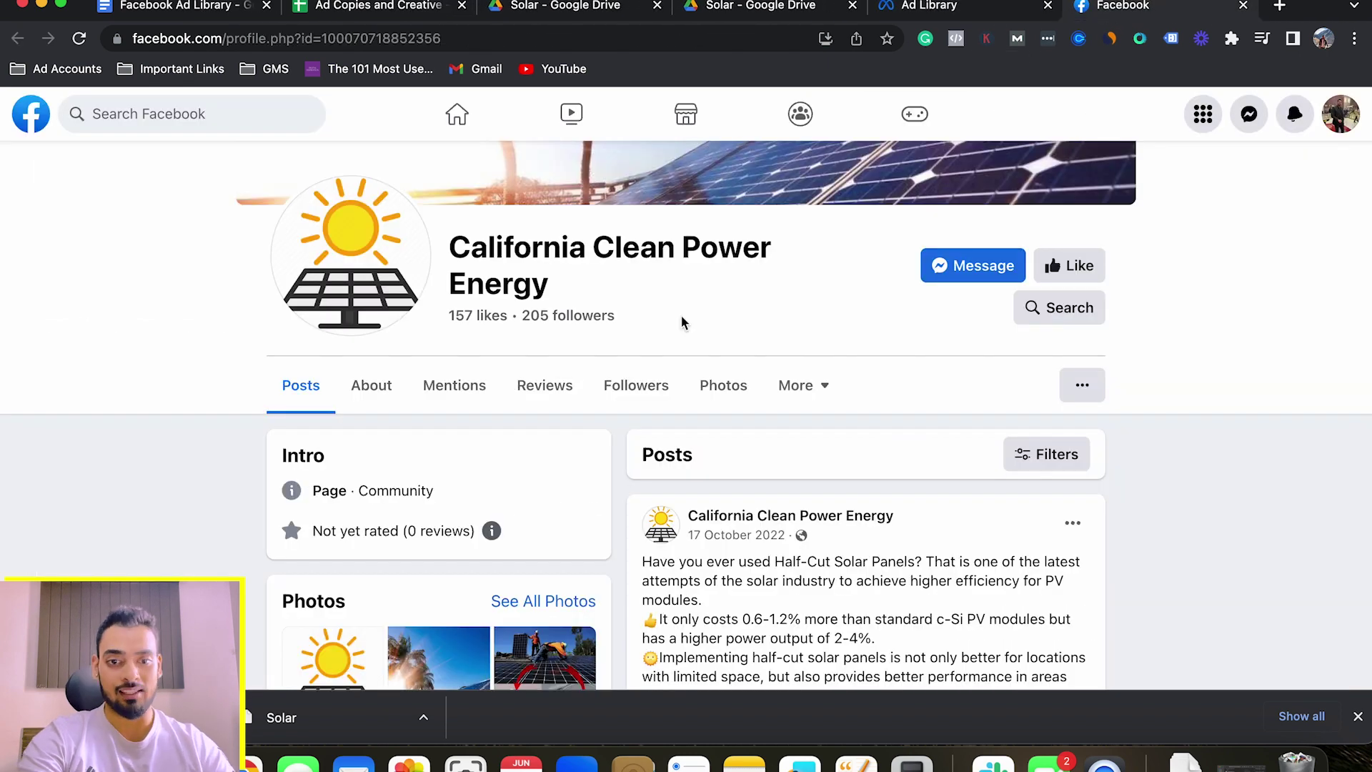
pyautogui.scroll(-2, 659, 419)
pyautogui.scroll(4, 481, 431)
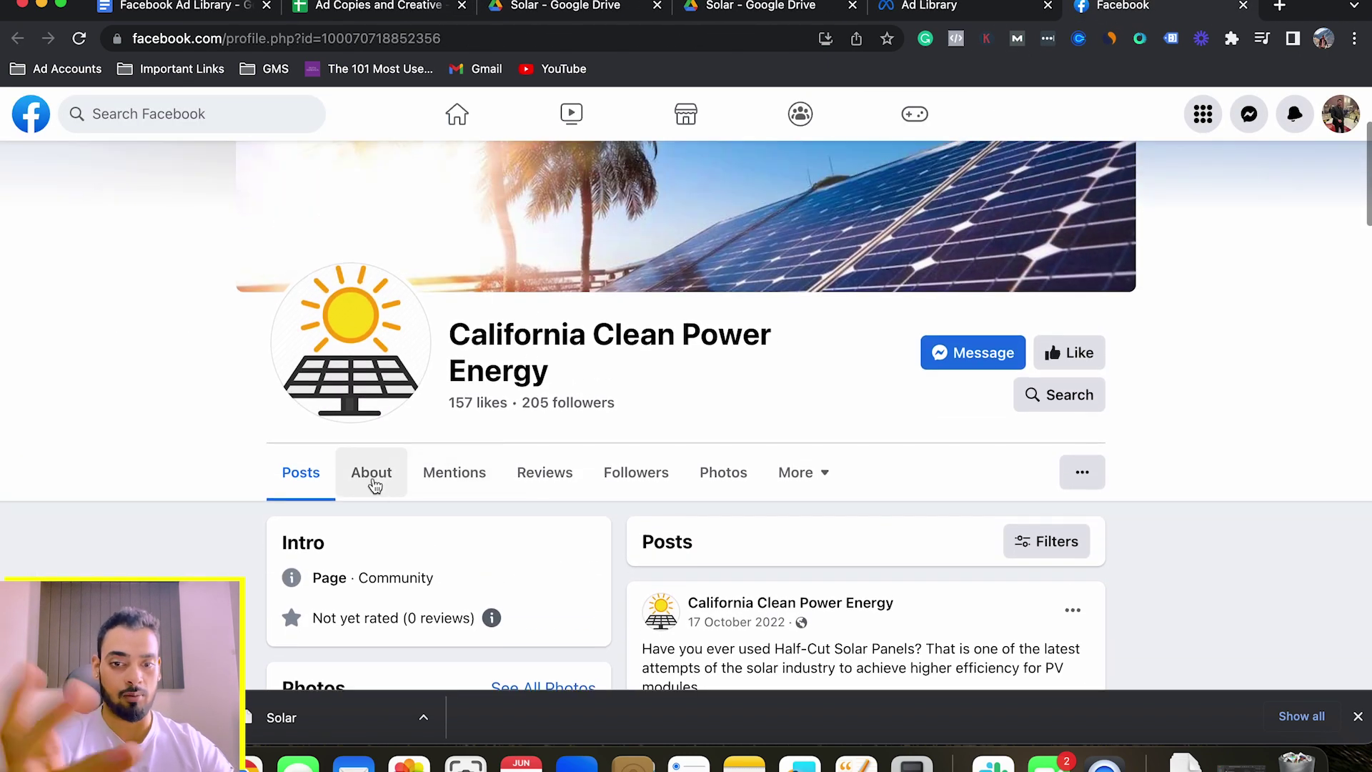
# Open the full Page transparency details from the About section of California Clean Power Energy's Facebook page
pyautogui.click(371, 478)
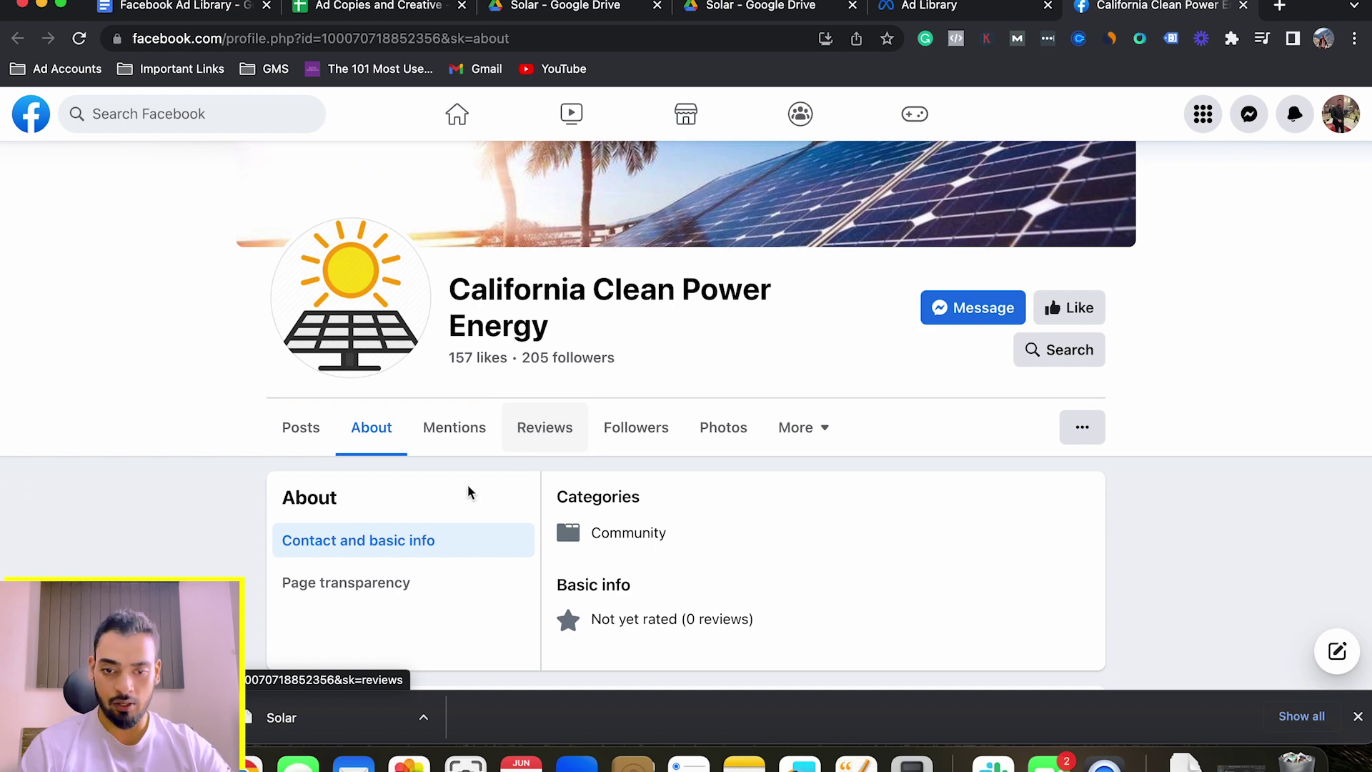
pyautogui.scroll(-3, 468, 491)
pyautogui.click(336, 458)
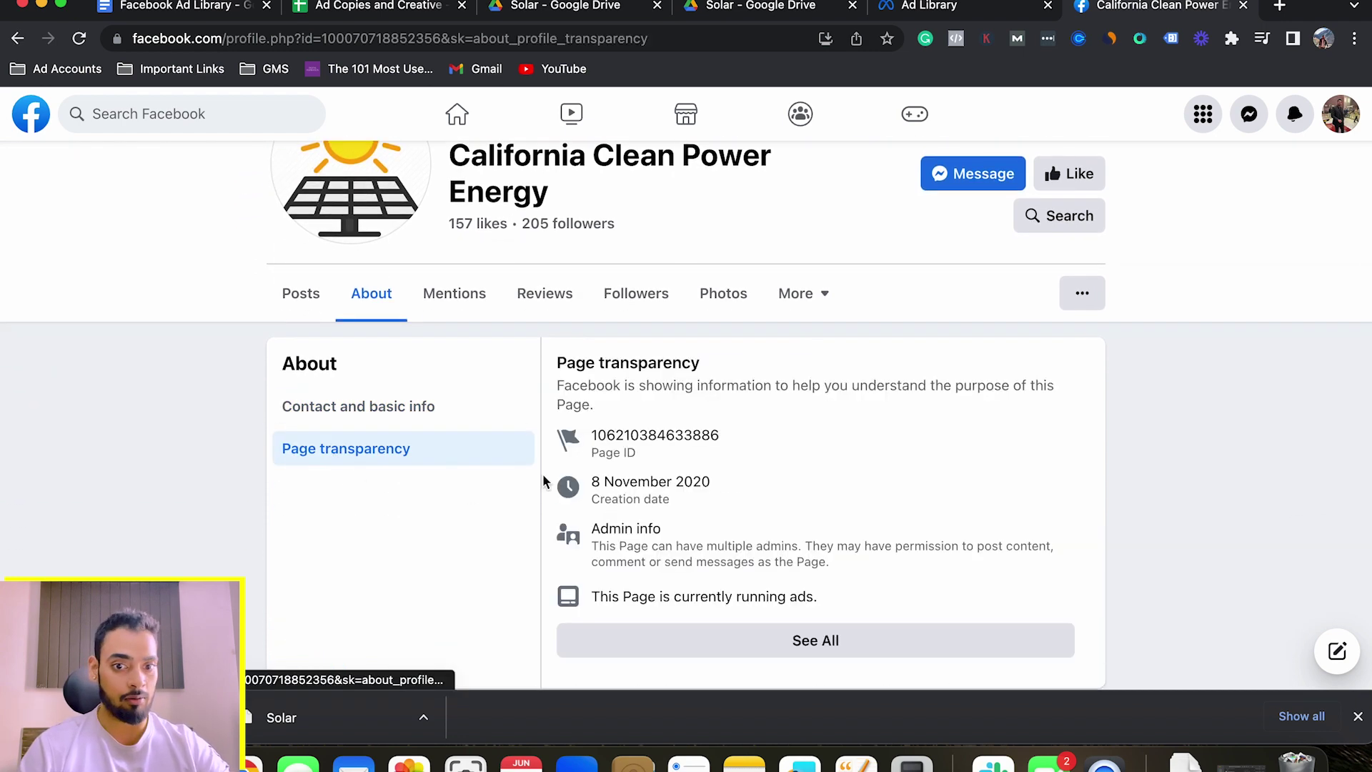
pyautogui.scroll(-4, 543, 482)
pyautogui.click(687, 389)
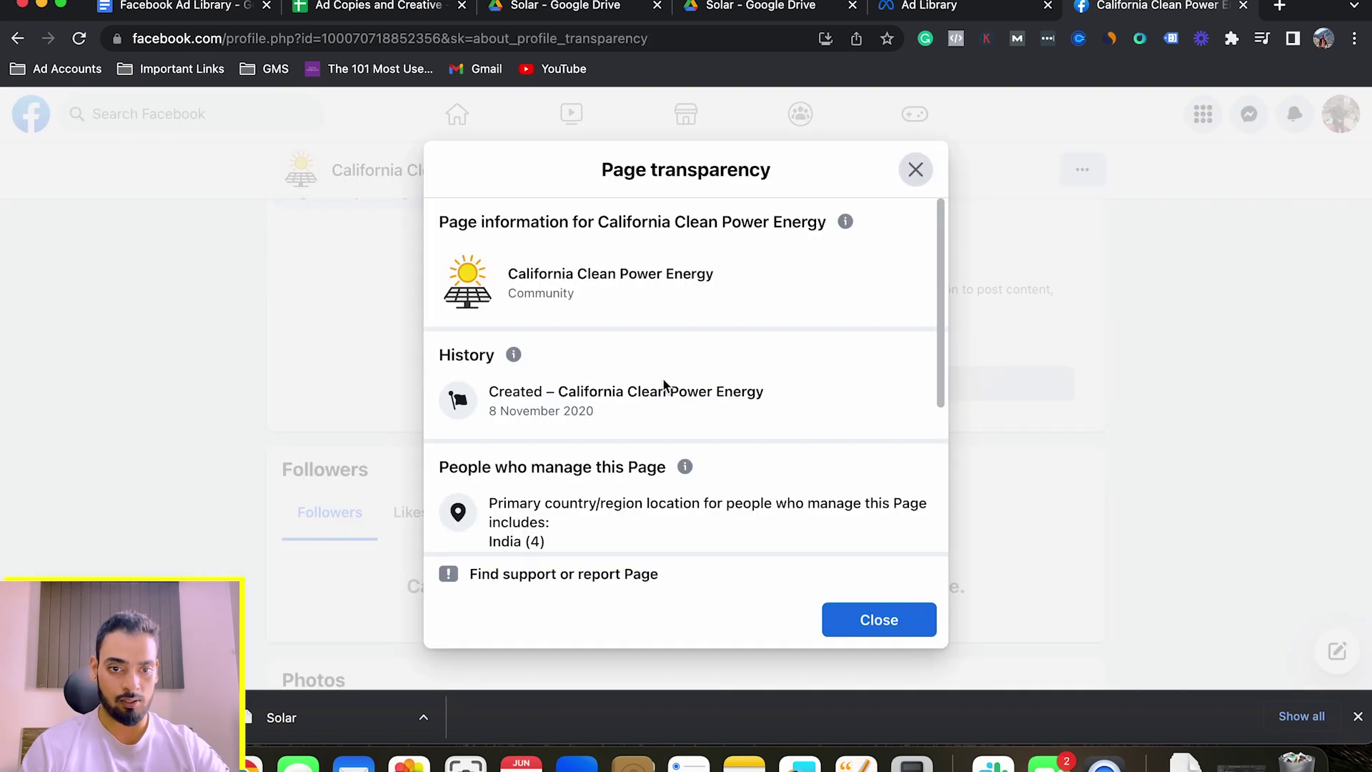
# Examine the page's history, manager locations and ad status in the Page transparency details
pyautogui.scroll(-5, 664, 386)
pyautogui.scroll(3, 651, 318)
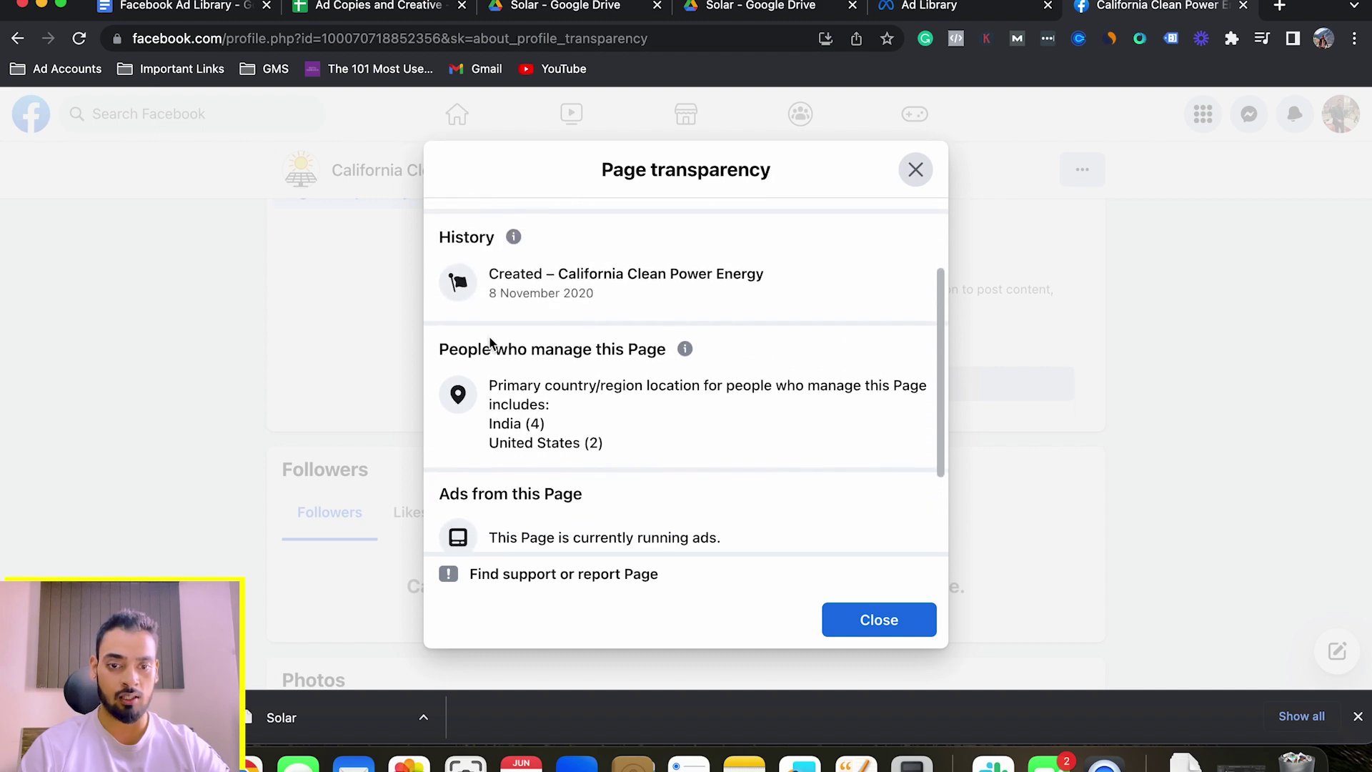
pyautogui.scroll(-3, 528, 399)
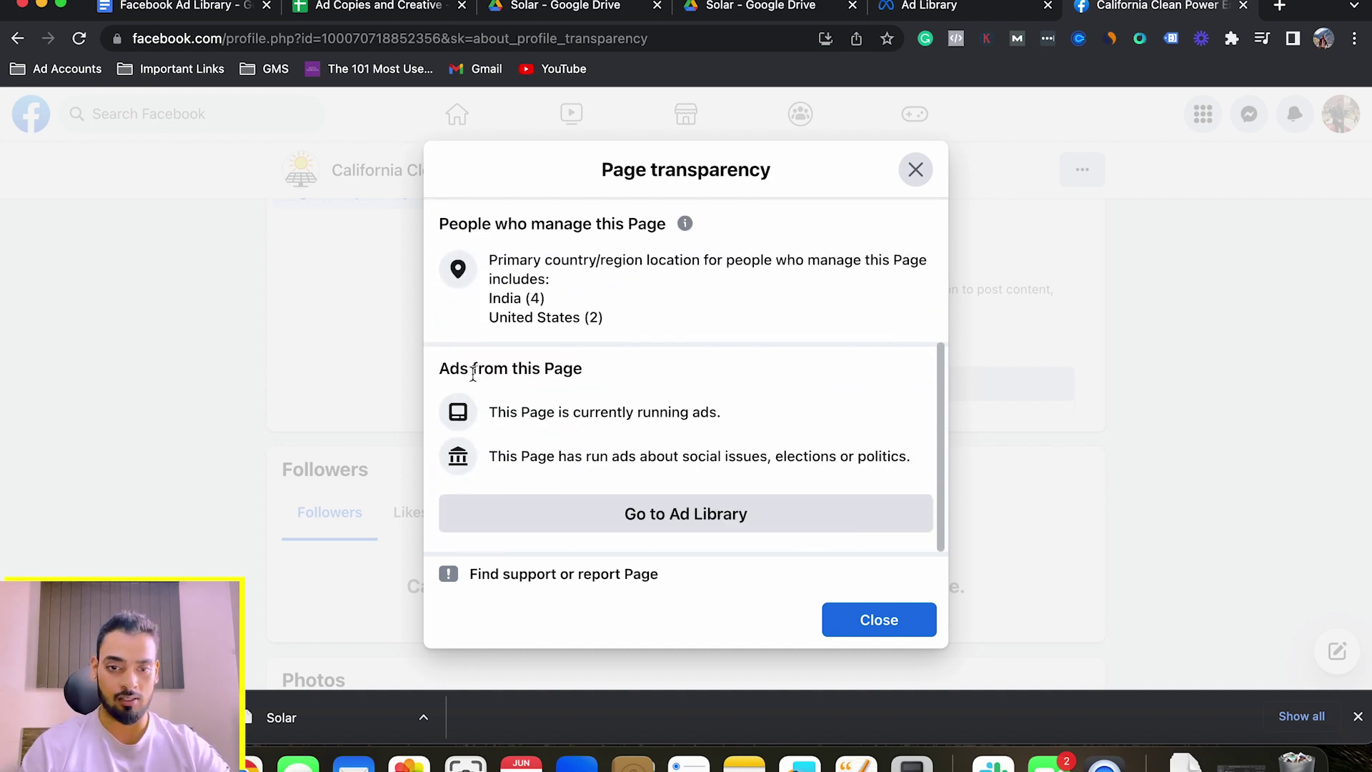
pyautogui.scroll(4, 511, 420)
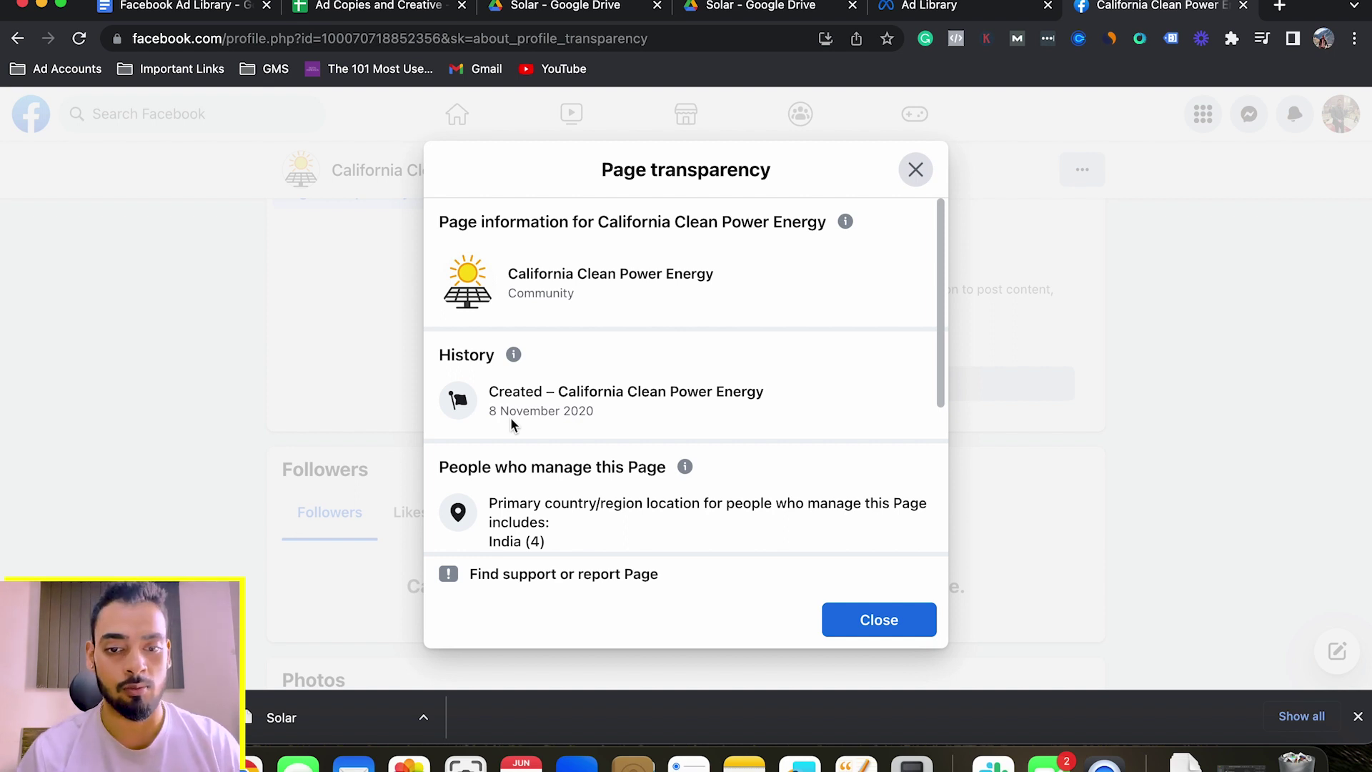
pyautogui.scroll(-3, 529, 444)
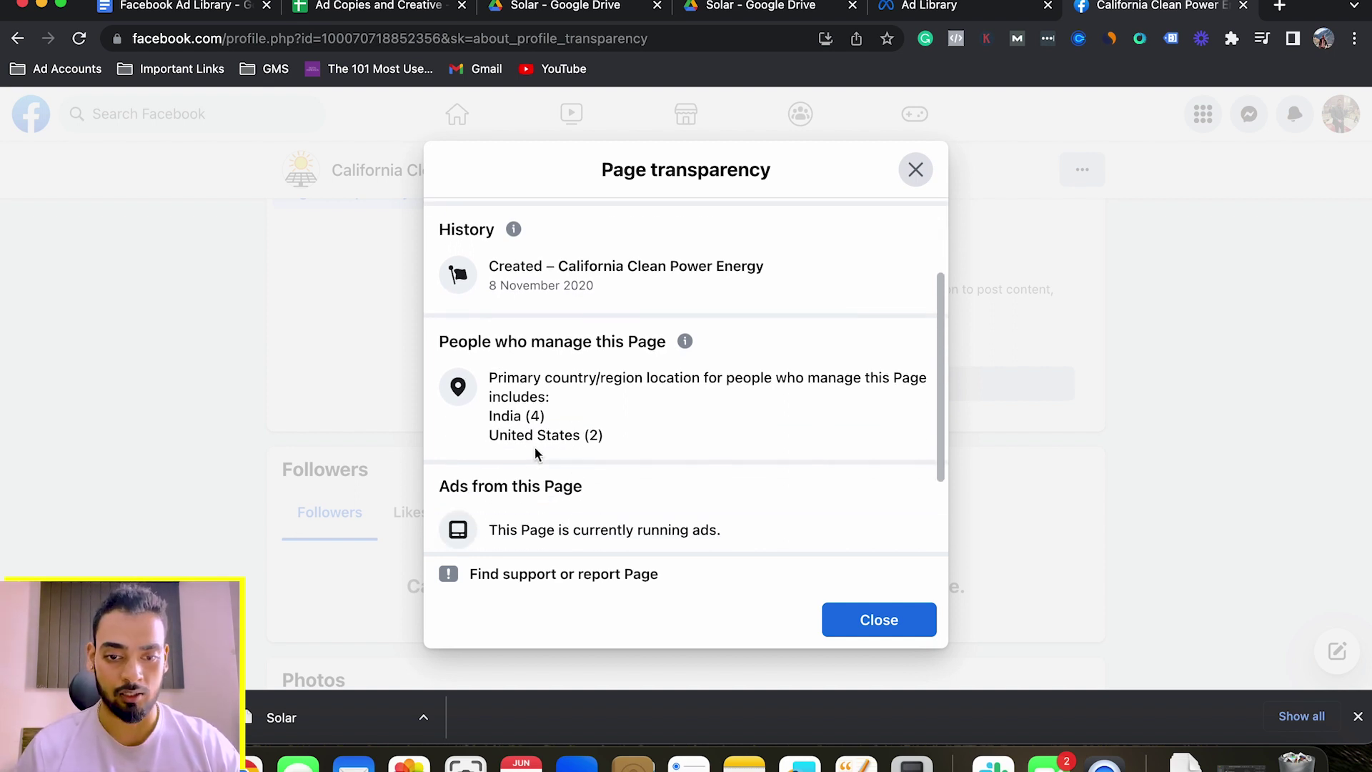
pyautogui.scroll(-3, 536, 419)
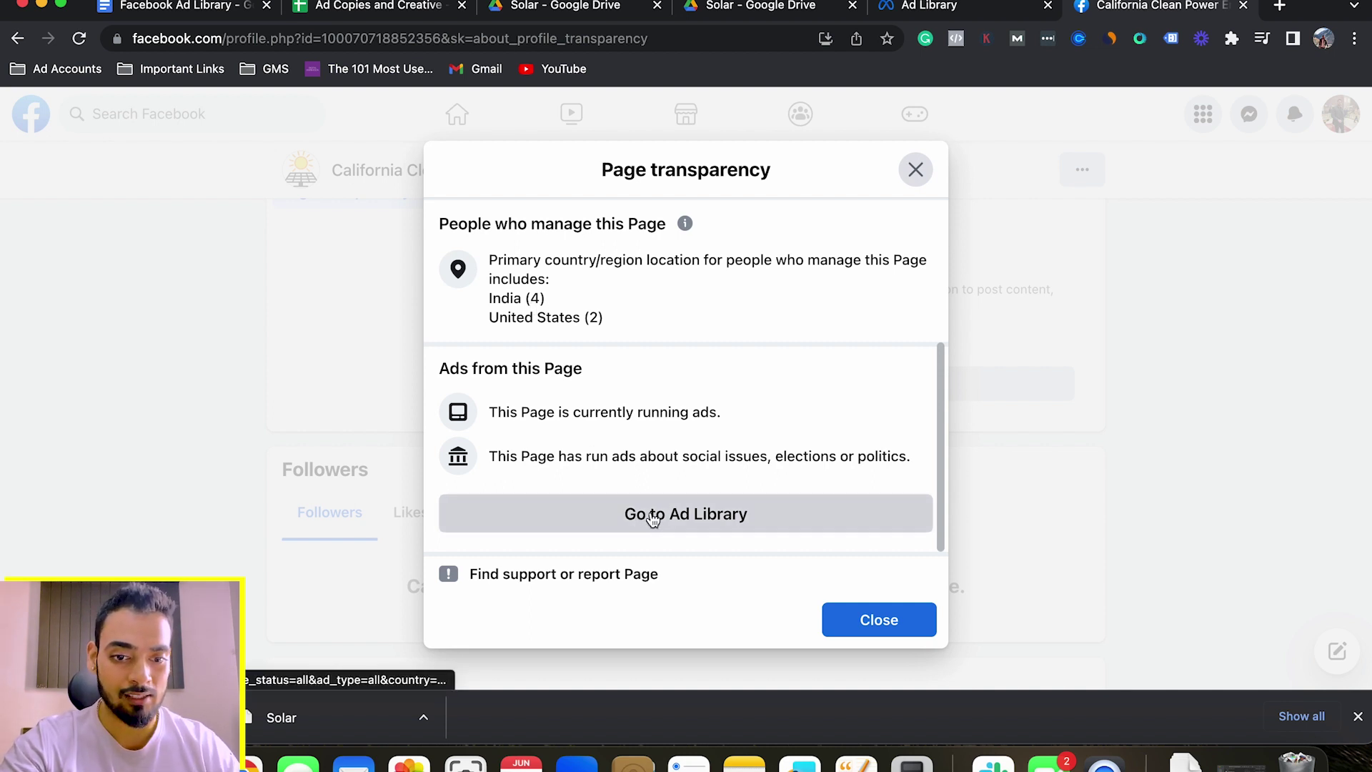
# Open the page's ads in the Ad Library and preview the middle June 2023 ad's video
pyautogui.click(653, 520)
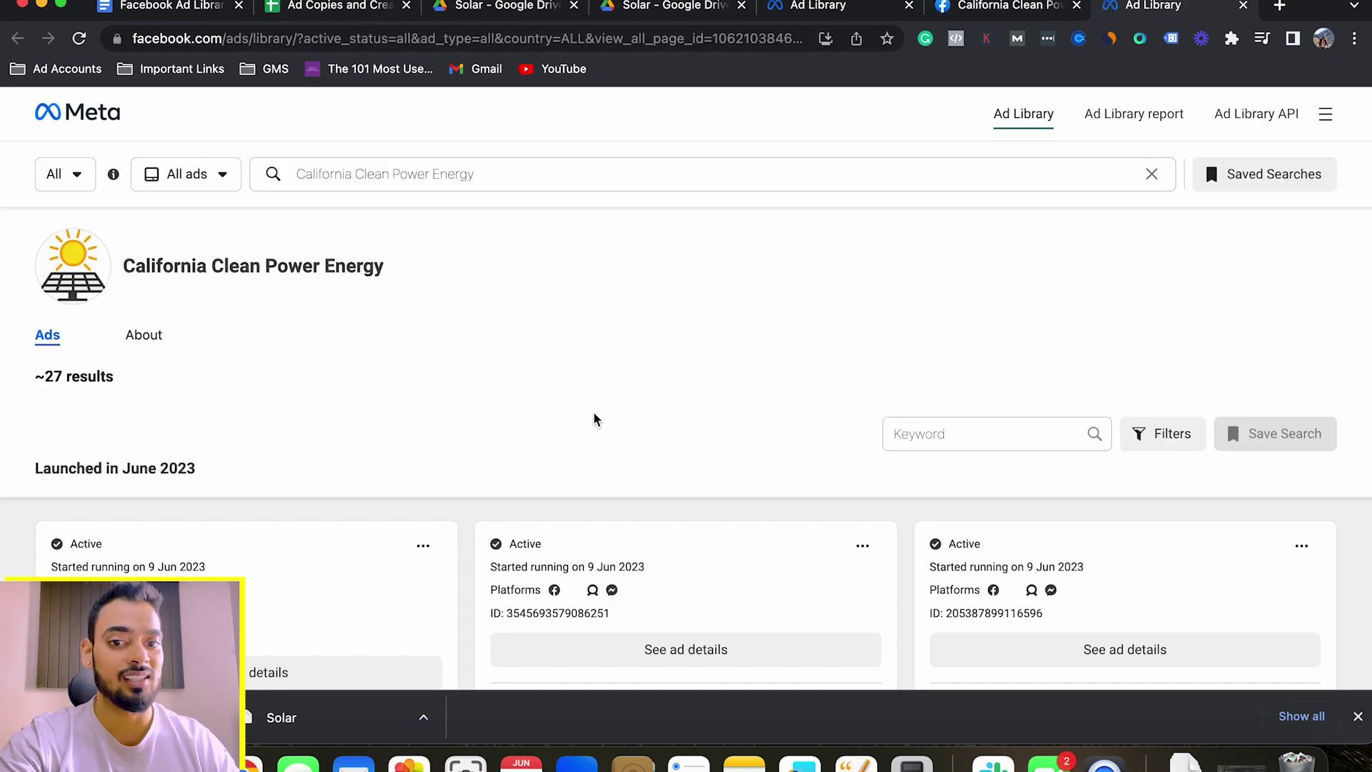
pyautogui.scroll(-6, 448, 521)
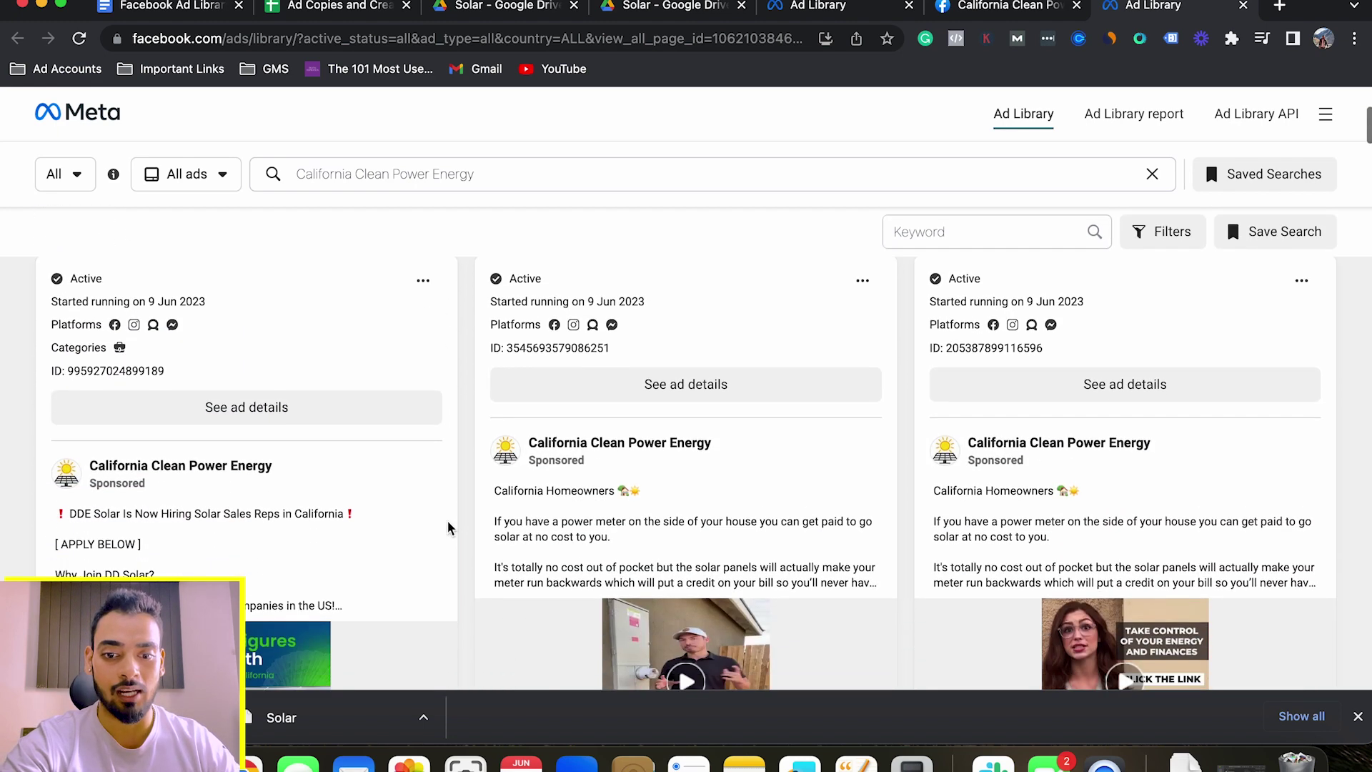
pyautogui.click(687, 538)
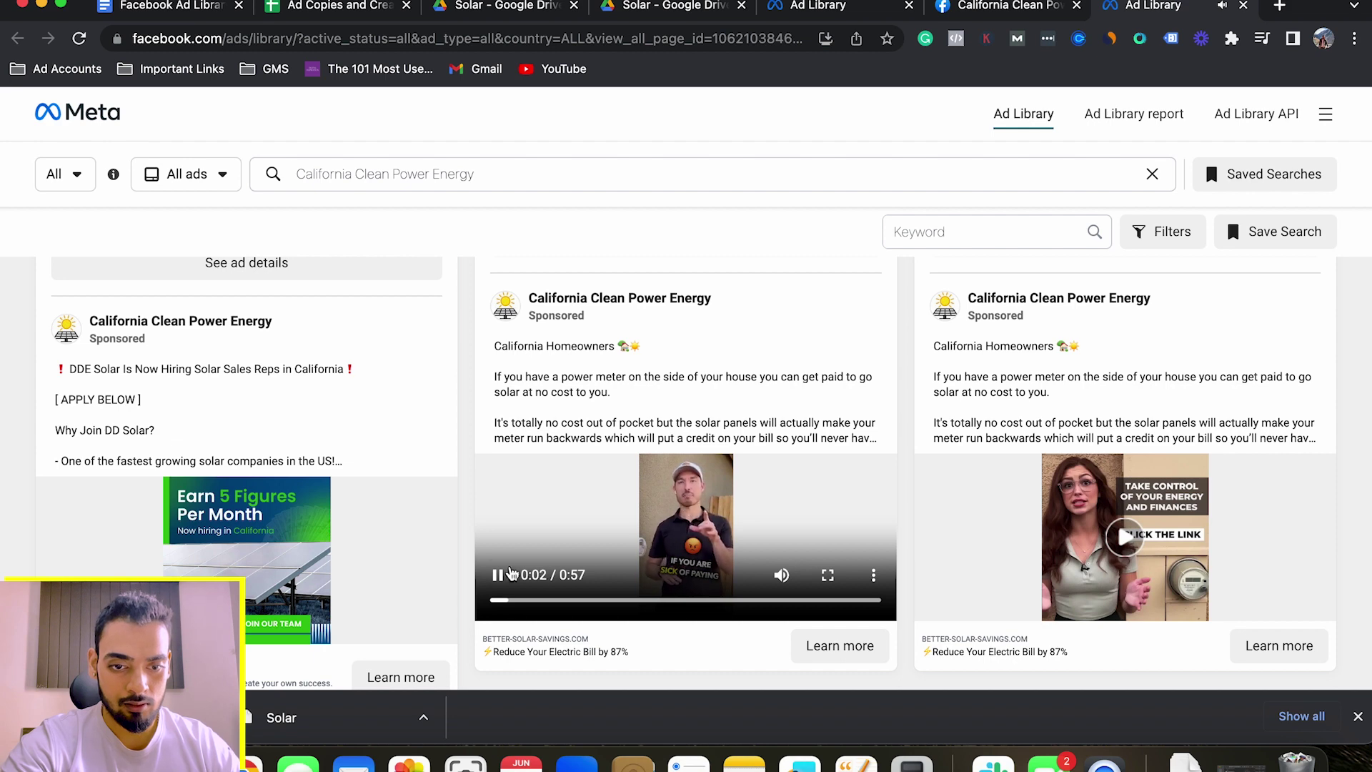
pyautogui.scroll(1, 480, 547)
pyautogui.click(500, 600)
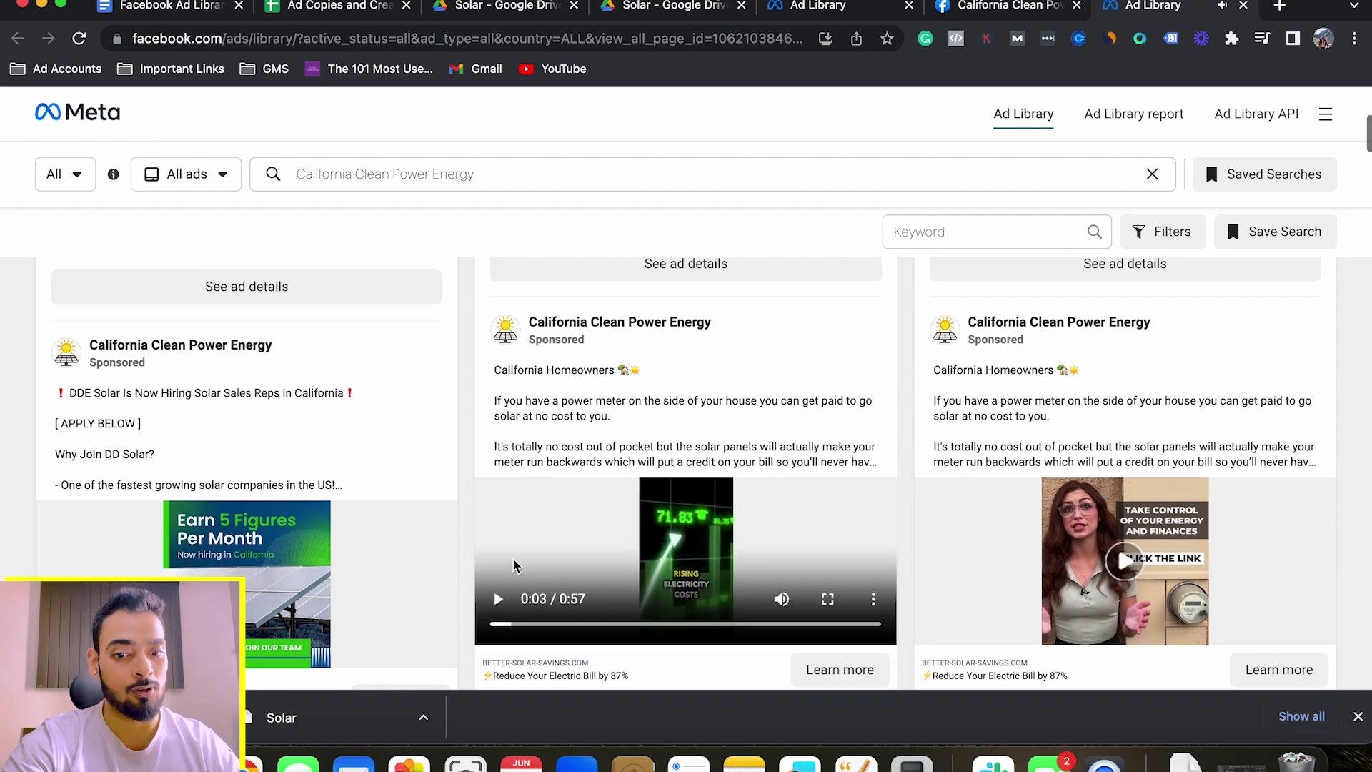
pyautogui.click(500, 601)
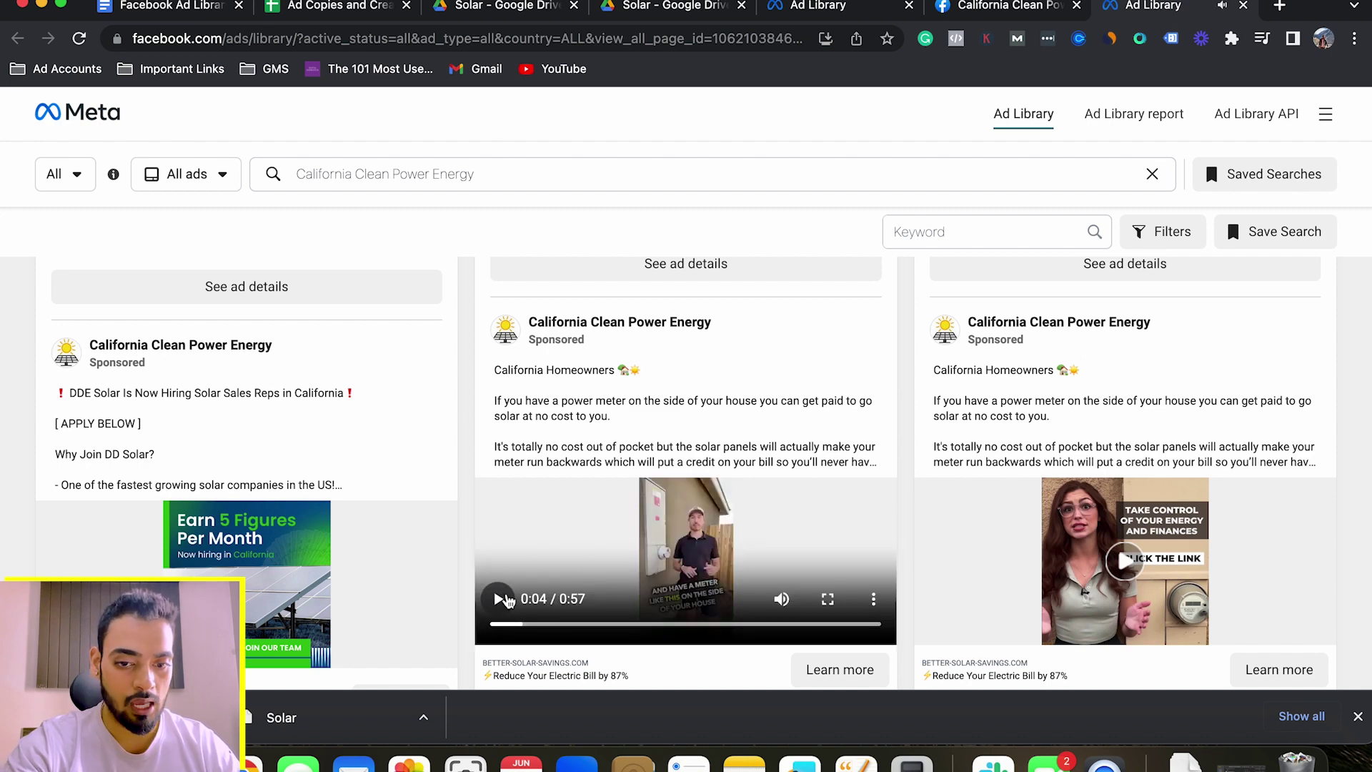
# Return to the Solar search results and review the first December 2022 ad's video and start date
pyautogui.click(809, 7)
pyautogui.scroll(1, 456, 425)
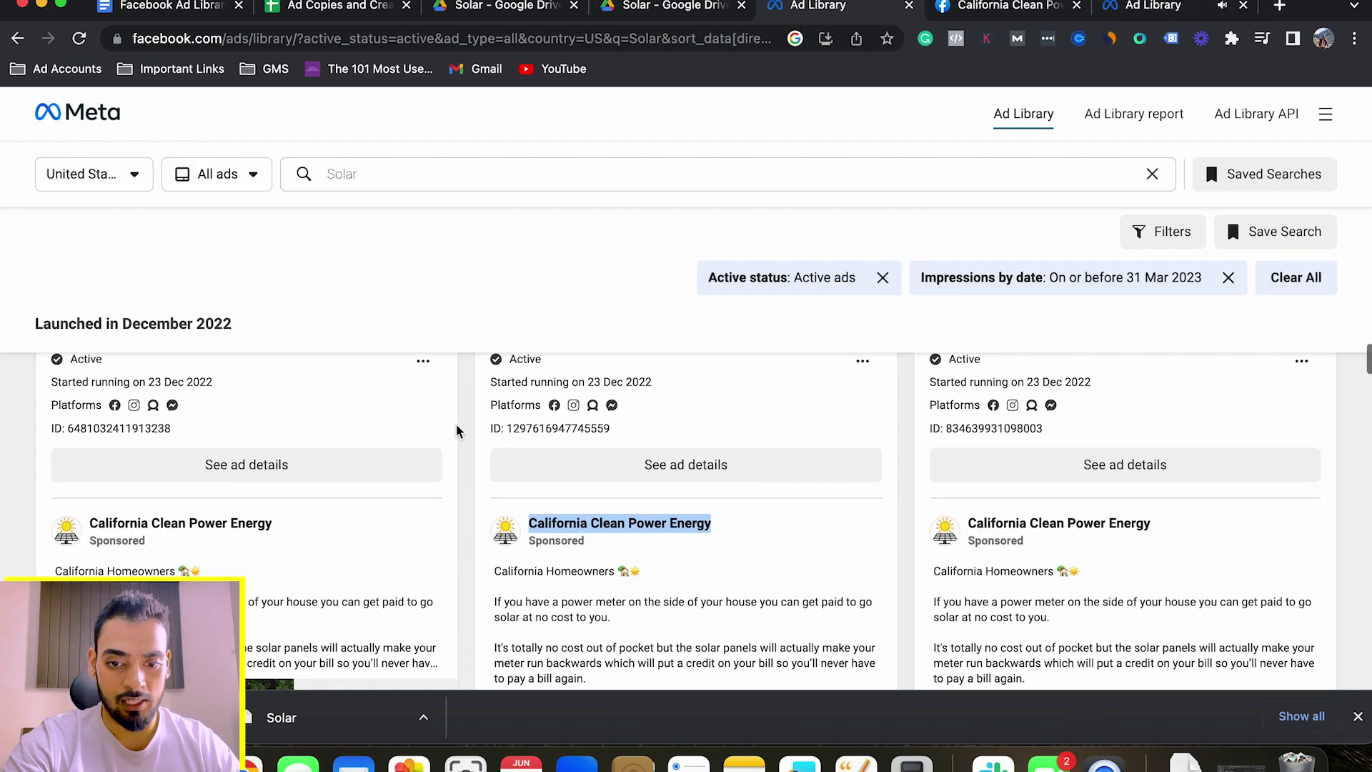
pyautogui.scroll(-2, 456, 426)
pyautogui.scroll(-2, 63, 538)
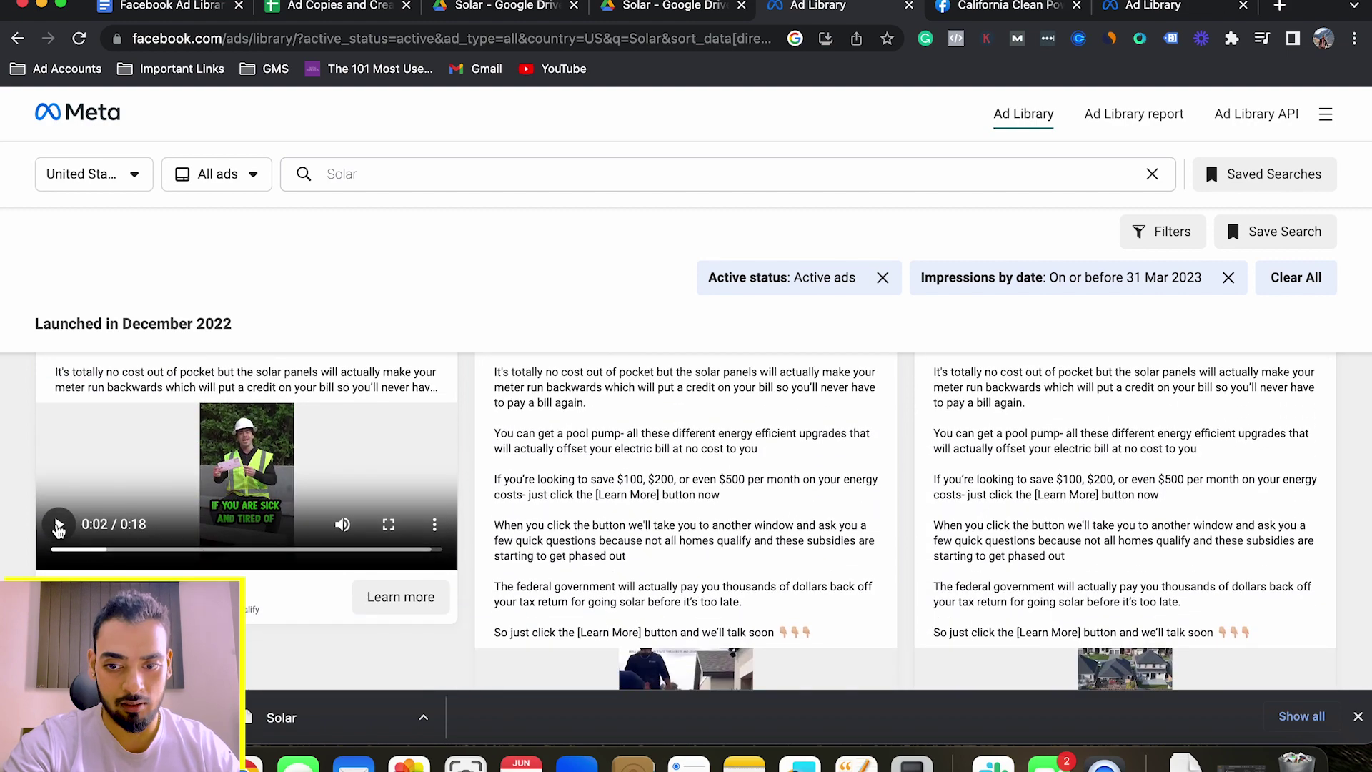
pyautogui.scroll(5, 58, 528)
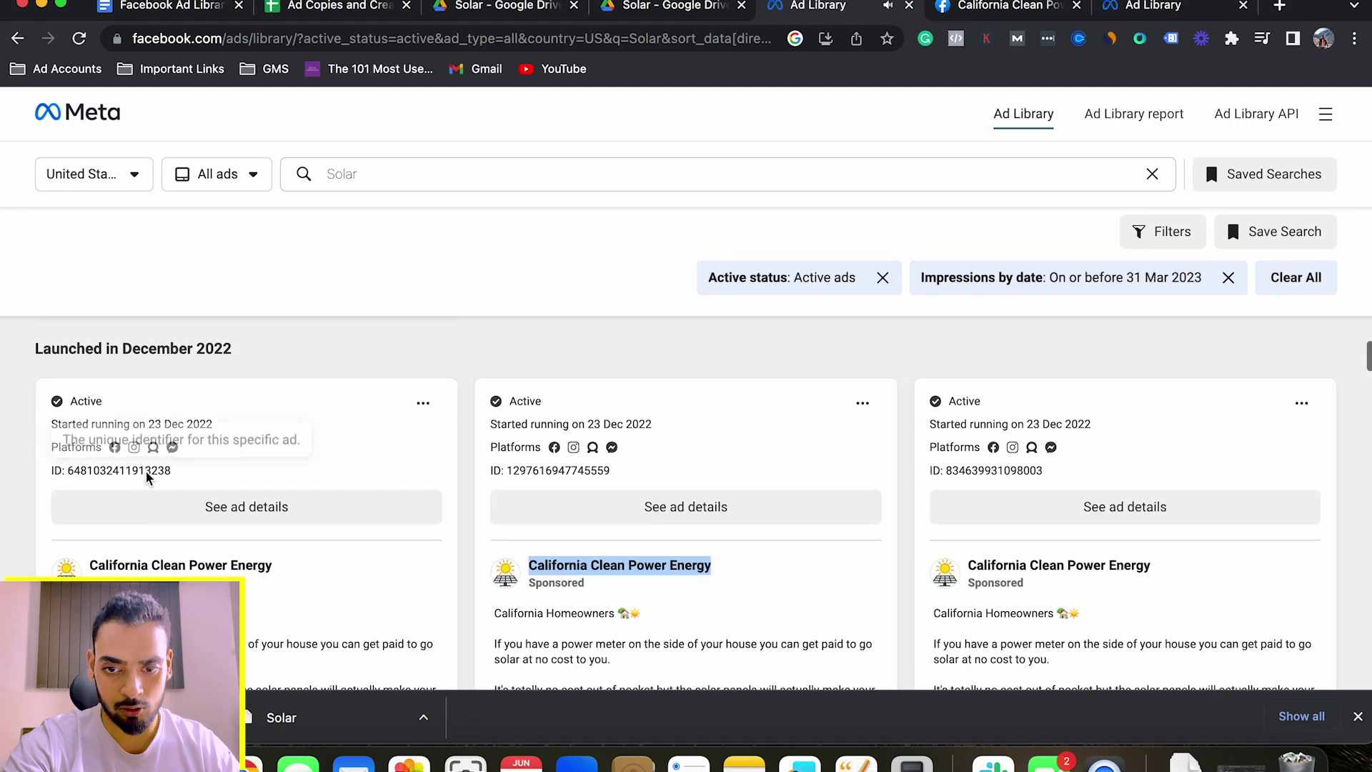
pyautogui.scroll(-2, 193, 461)
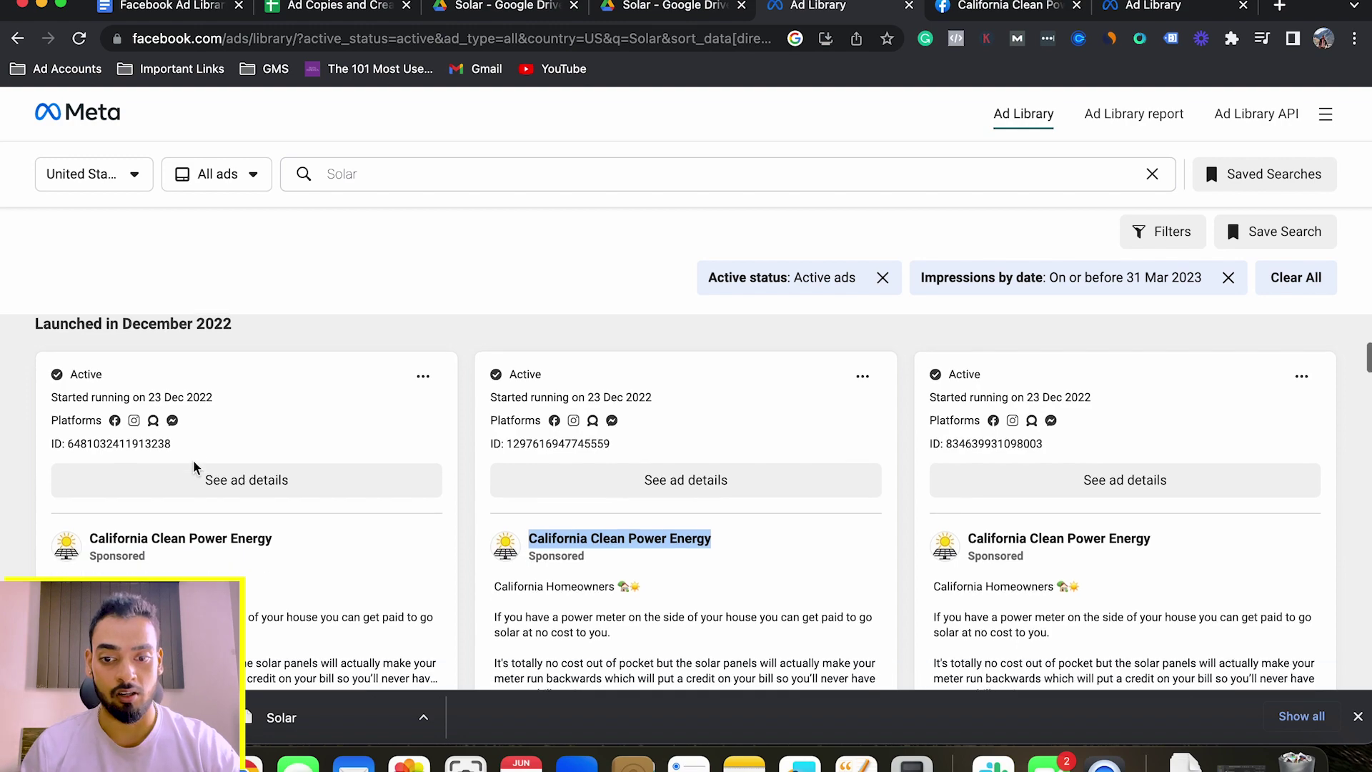
# Save the first December 2022 ad's video as "Solar 3" in the Downloads folder
pyautogui.moveTo(546, 524)
pyautogui.scroll(-3, 545, 524)
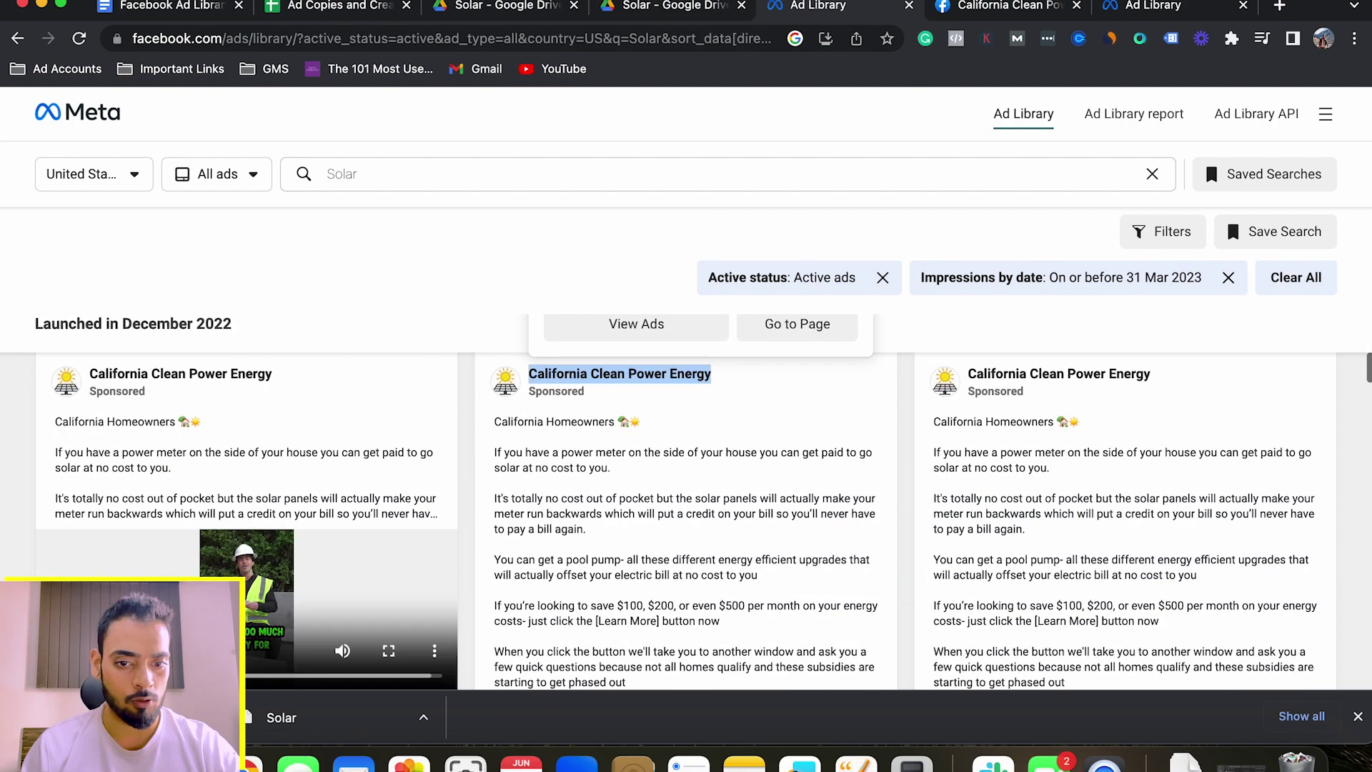
pyautogui.rightClick(238, 552)
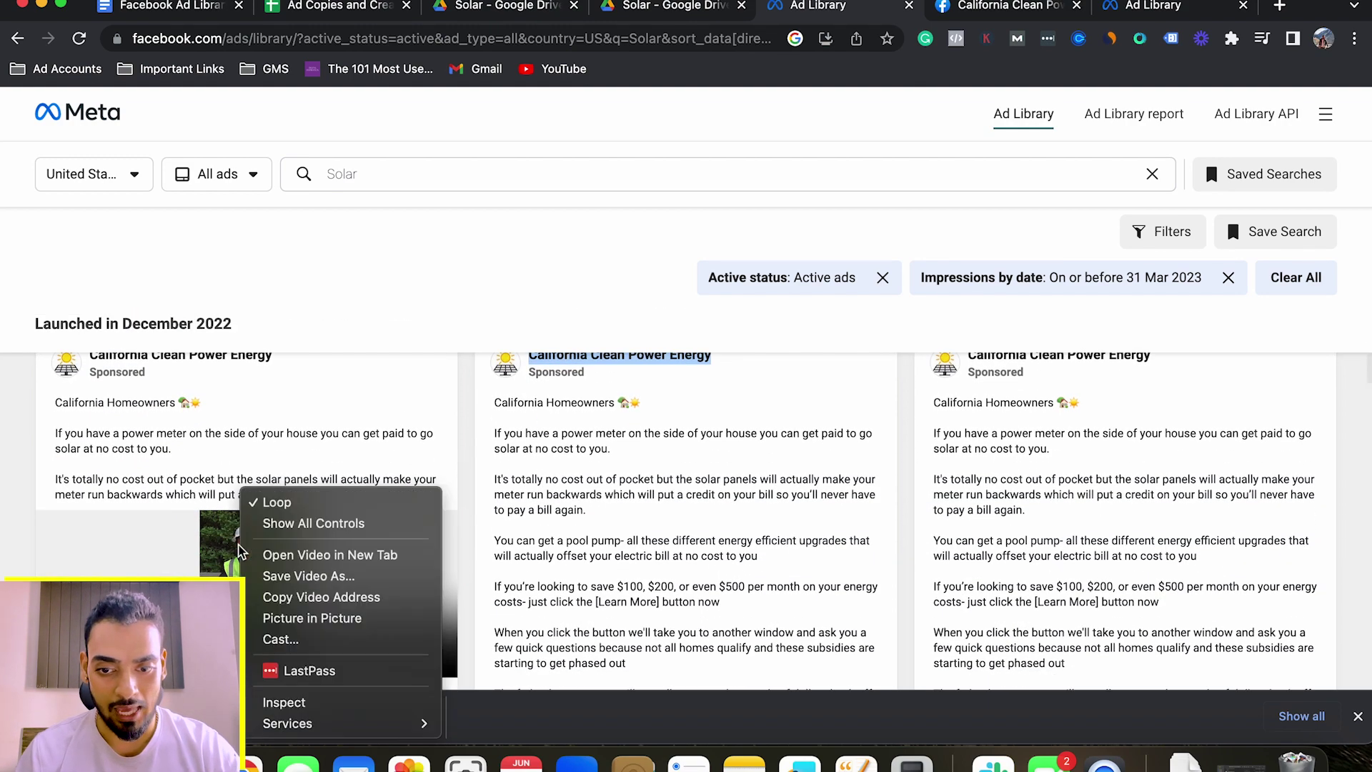
pyautogui.click(293, 577)
pyautogui.write('sOLA')
pyautogui.press('BackSpace')
pyautogui.press('BackSpace')
pyautogui.press('BackSpace')
pyautogui.press('BackSpace')
pyautogui.write('Spola')
pyautogui.press('BackSpace')
pyautogui.press('BackSpace')
pyautogui.press('BackSpace')
pyautogui.press('BackSpace')
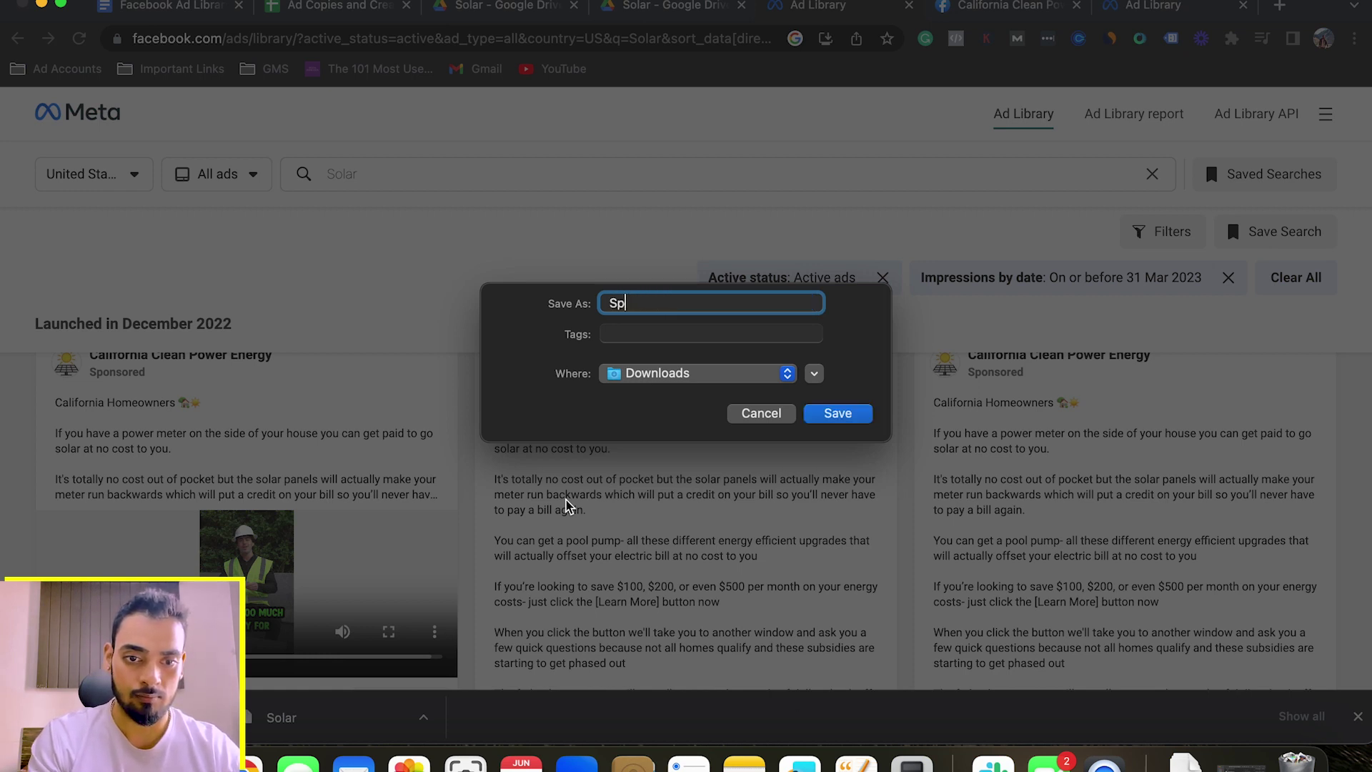
pyautogui.write('olar 3')
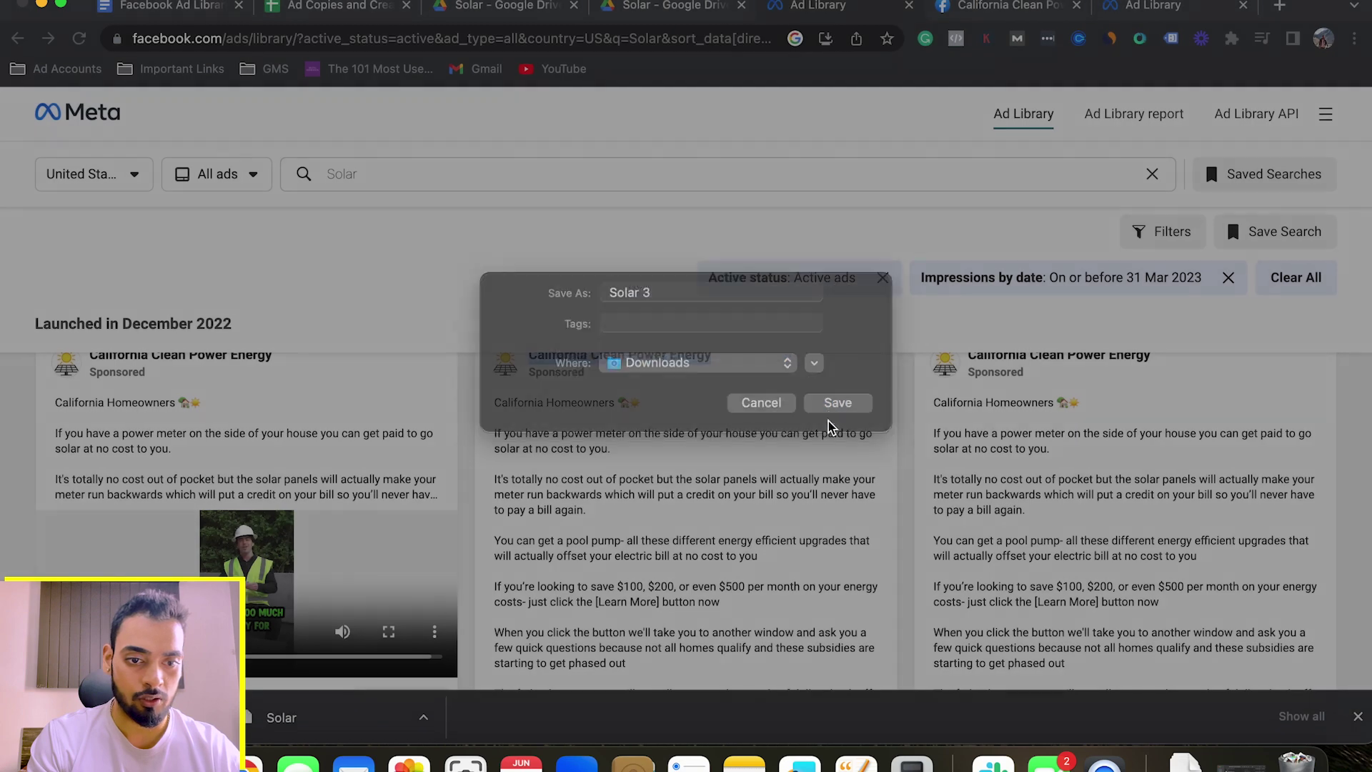
pyautogui.click(829, 420)
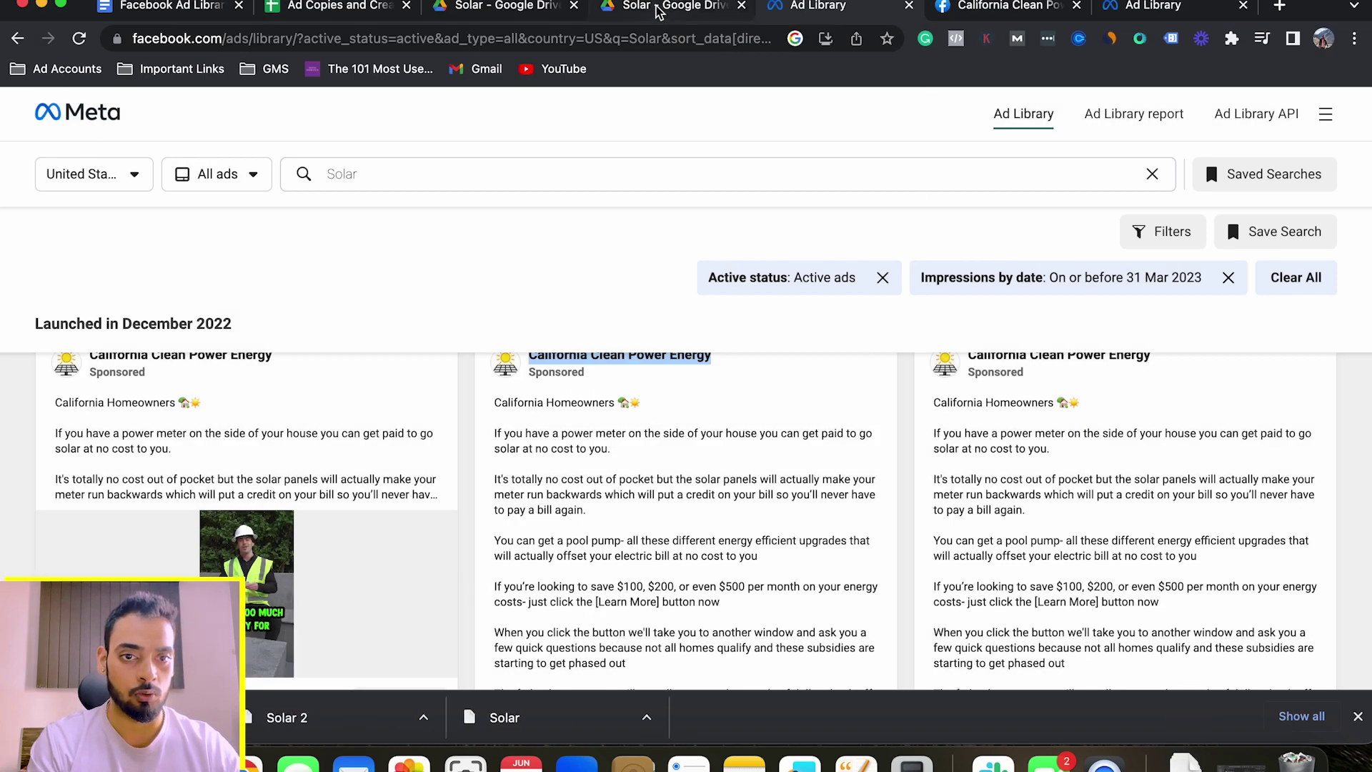
# Upload the Solar 3 file from Downloads to the Solar folder in Google Drive
pyautogui.click(658, 11)
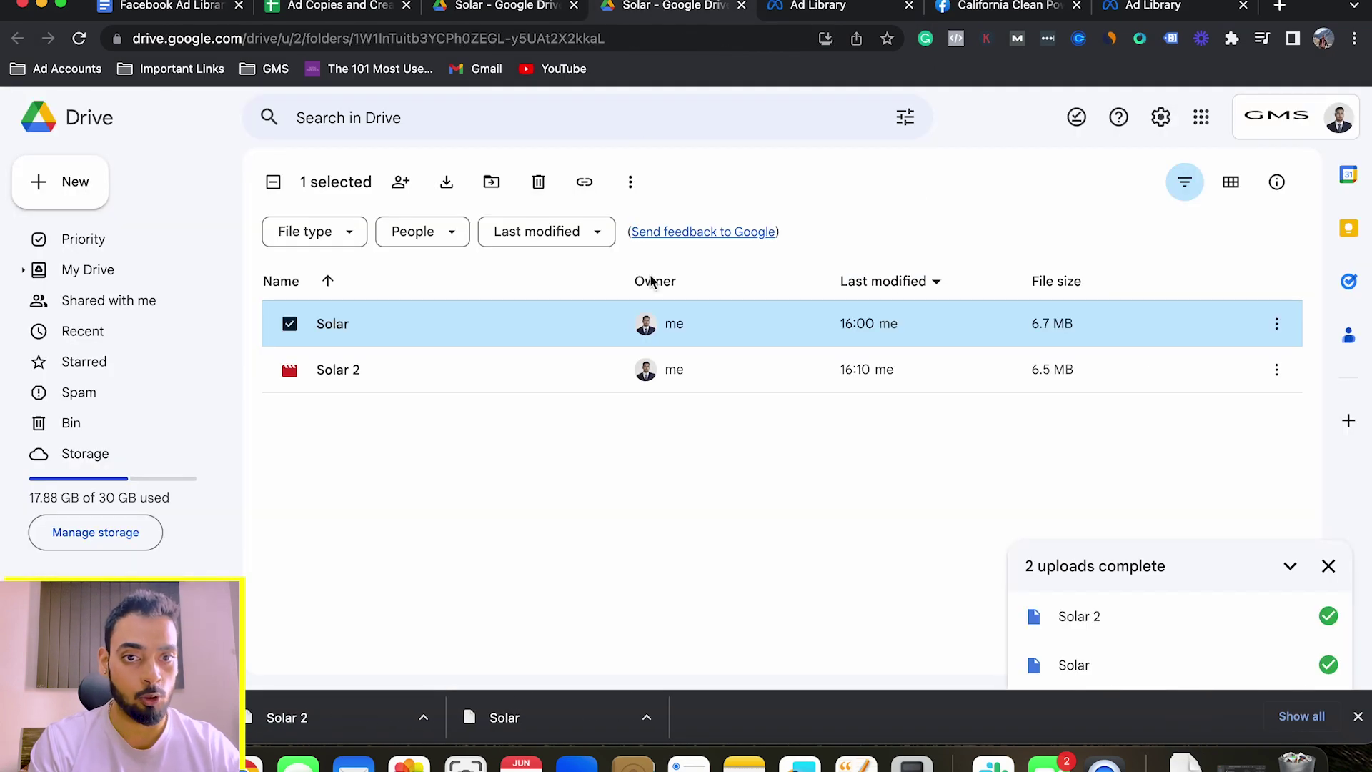
pyautogui.click(85, 200)
pyautogui.click(119, 242)
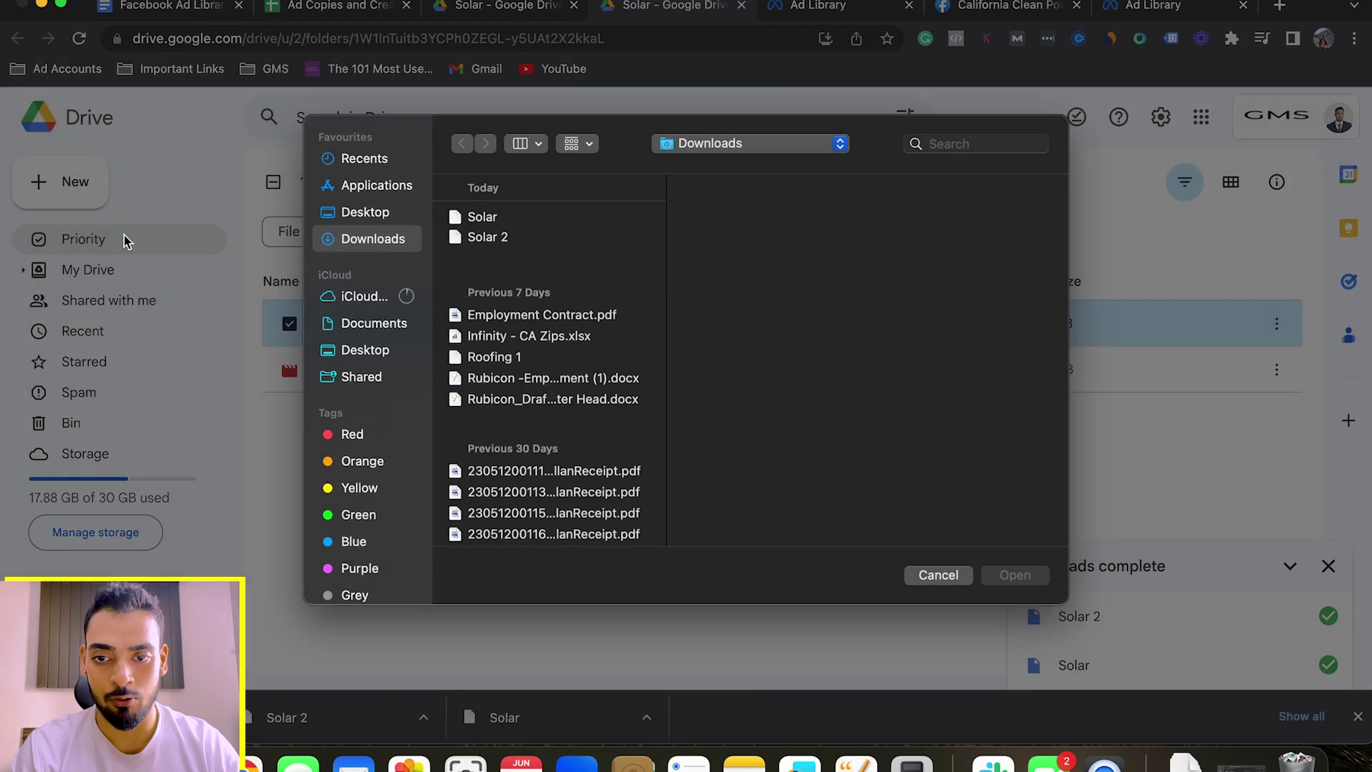
pyautogui.click(481, 268)
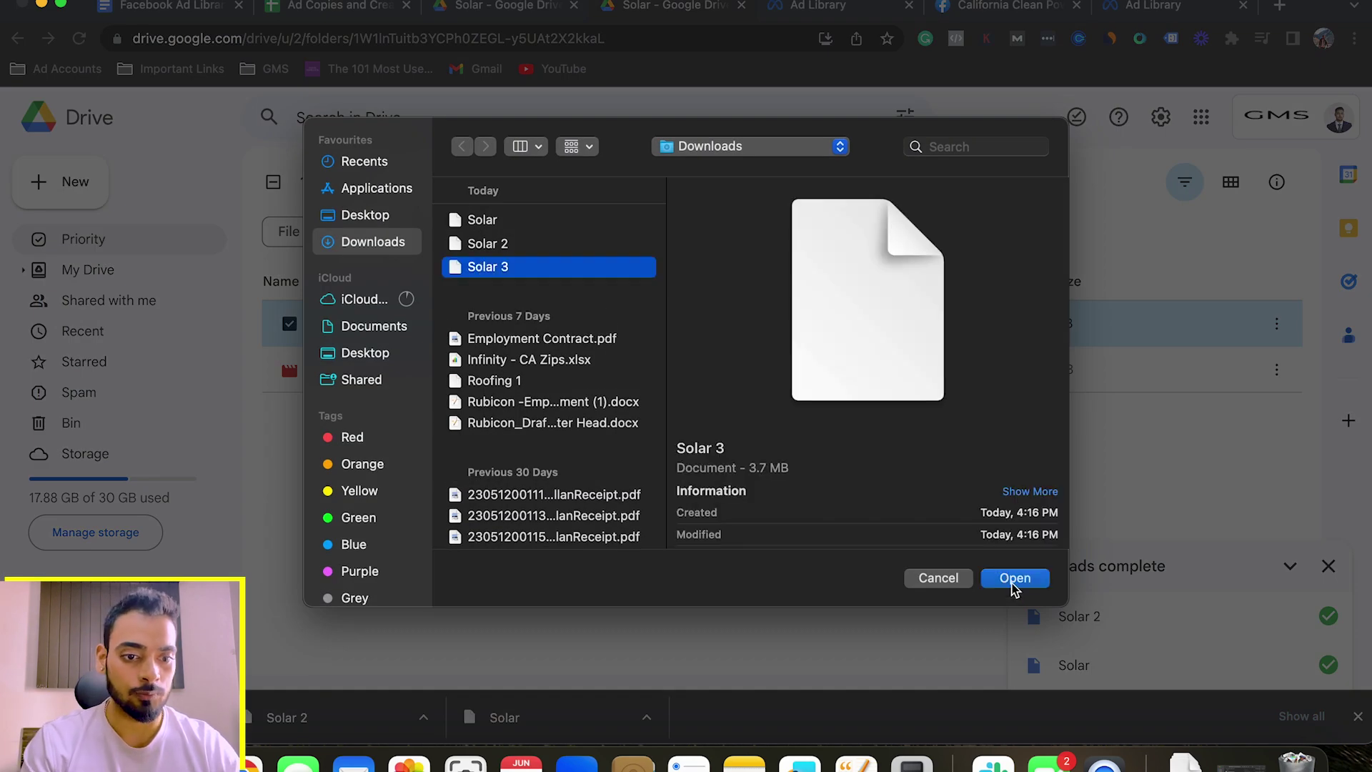
pyautogui.click(1013, 583)
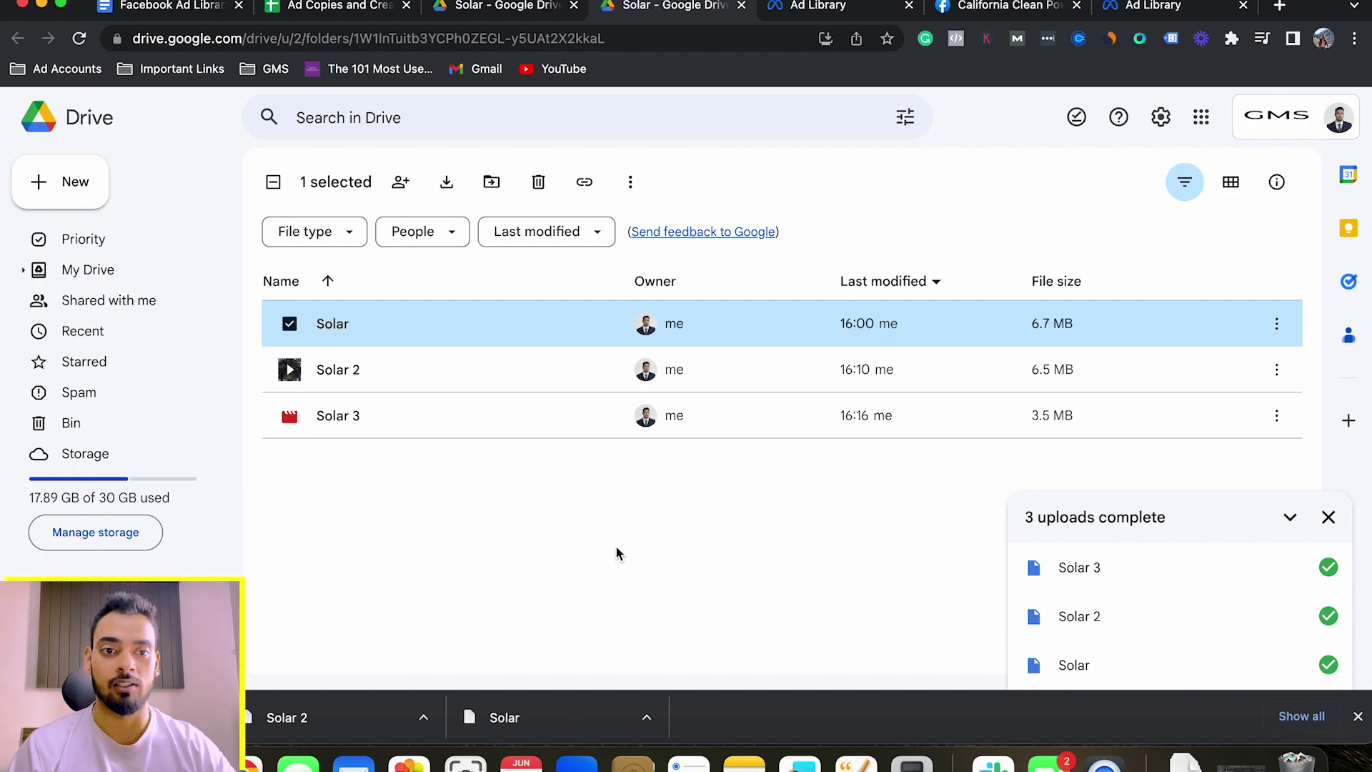
# Return to the Solar search results in the Ad Library and look through the ads launched from November back to July 2022
pyautogui.click(811, 10)
pyautogui.scroll(-10, 671, 448)
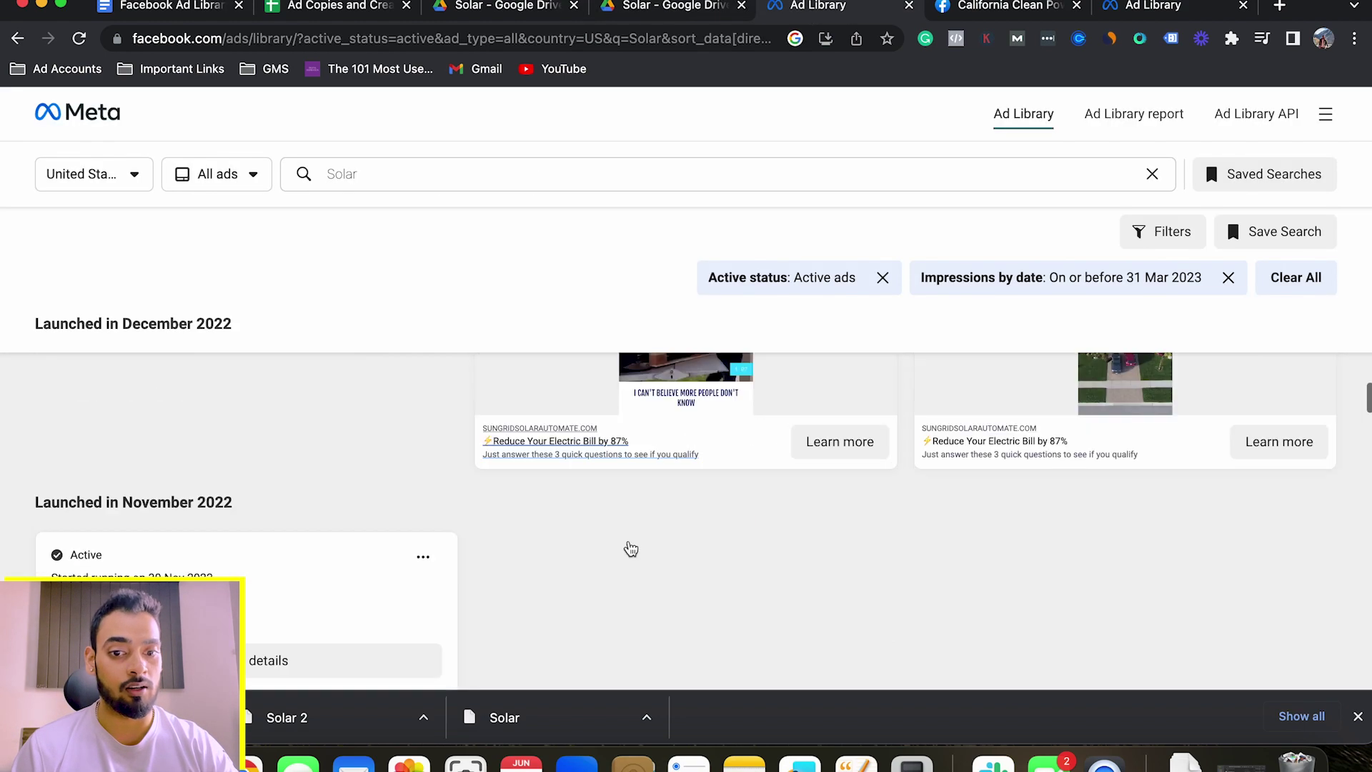
pyautogui.scroll(-8, 558, 536)
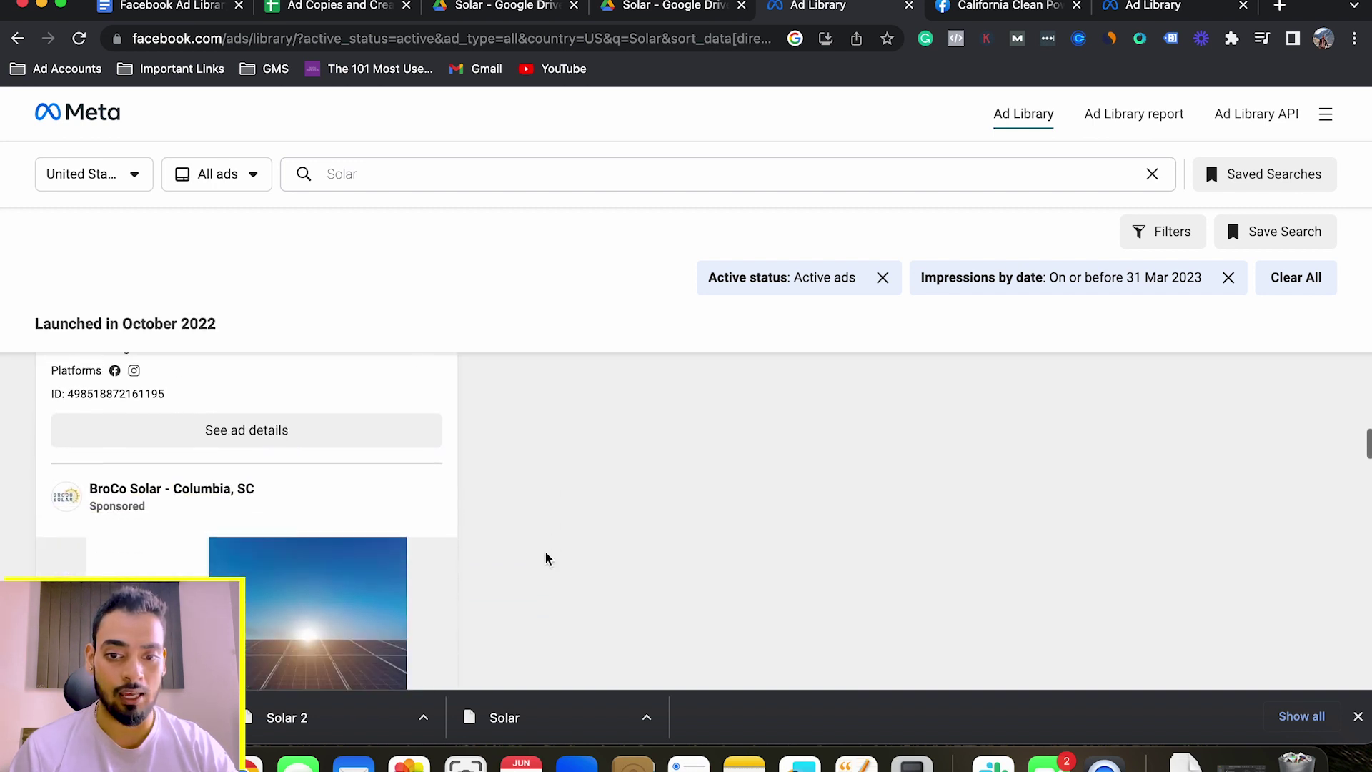
pyautogui.scroll(-5, 547, 558)
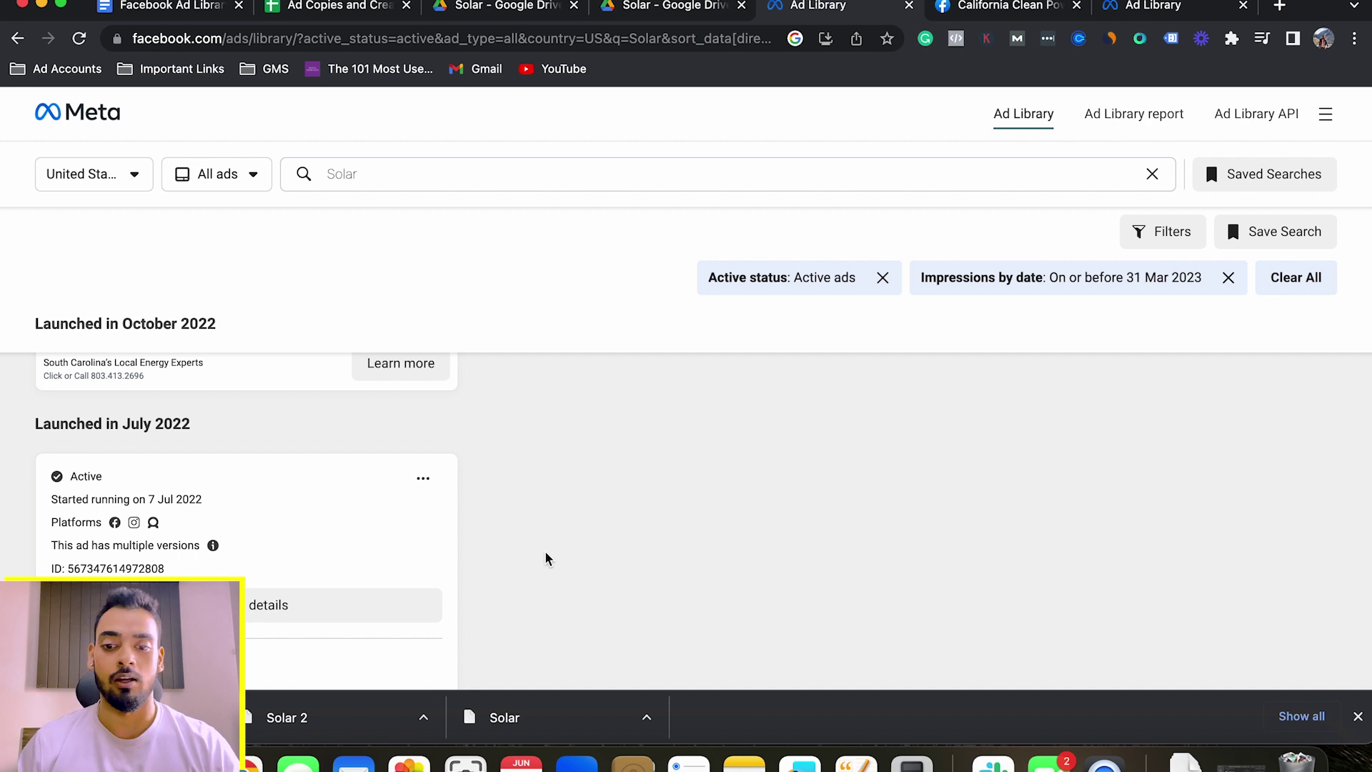
pyautogui.scroll(5, 486, 542)
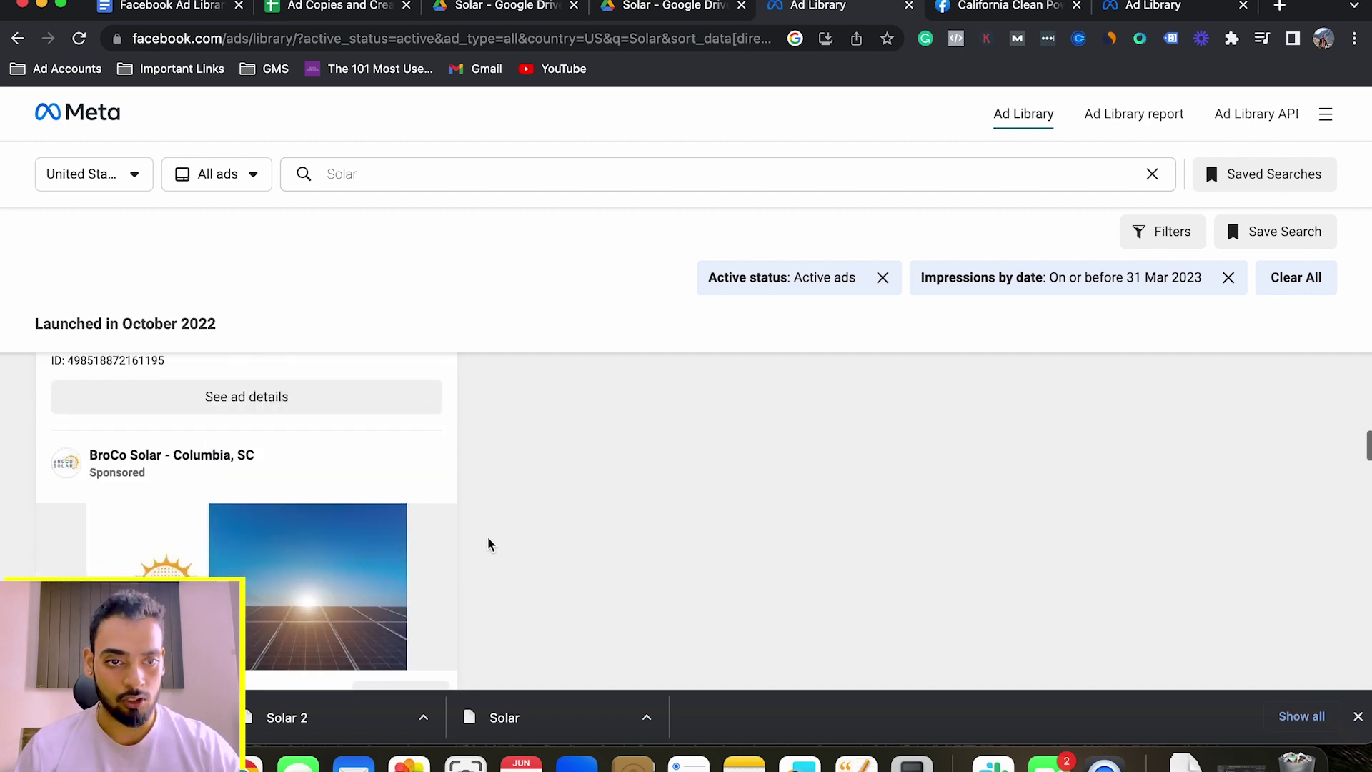
pyautogui.scroll(-5, 568, 548)
pyautogui.scroll(-2, 569, 548)
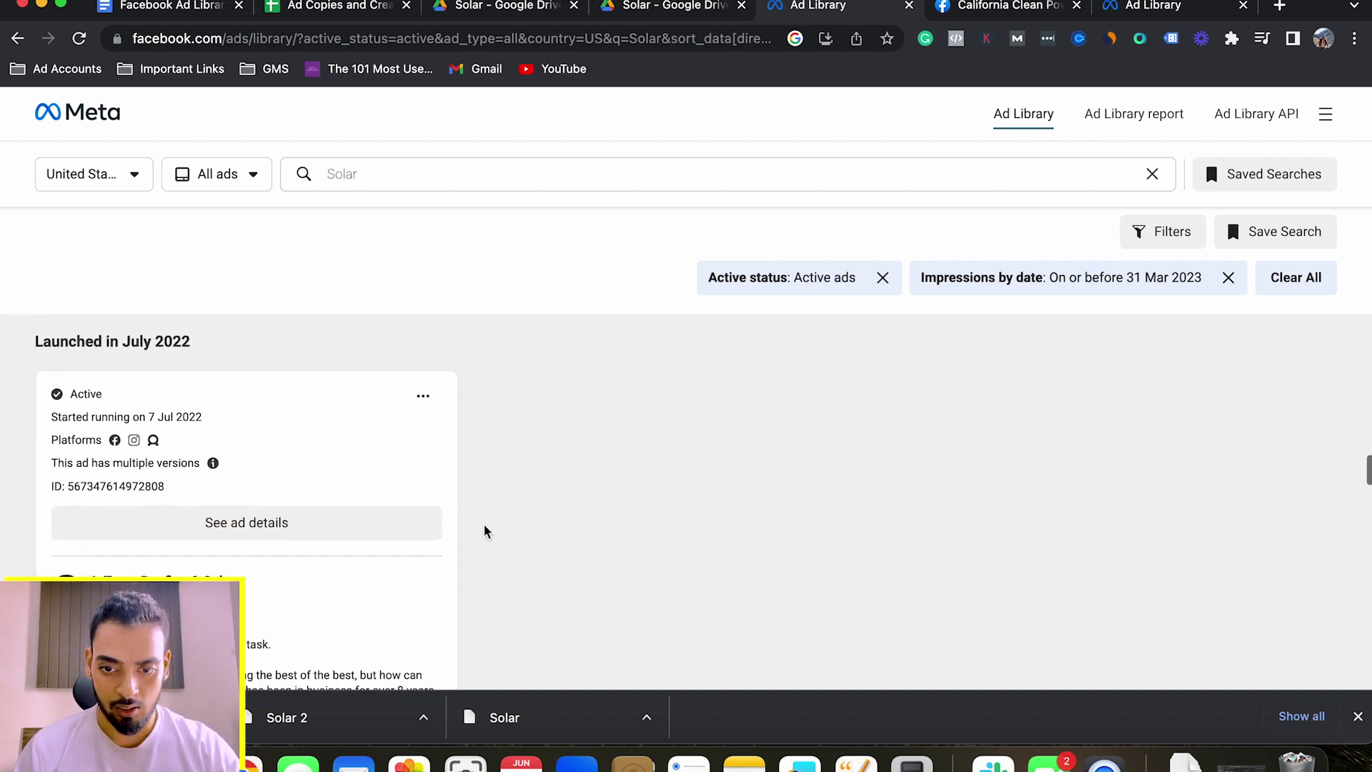
# Play the A-Team Roofing & Solar video ad launched in July 2022 and check its run details
pyautogui.scroll(-6, 270, 463)
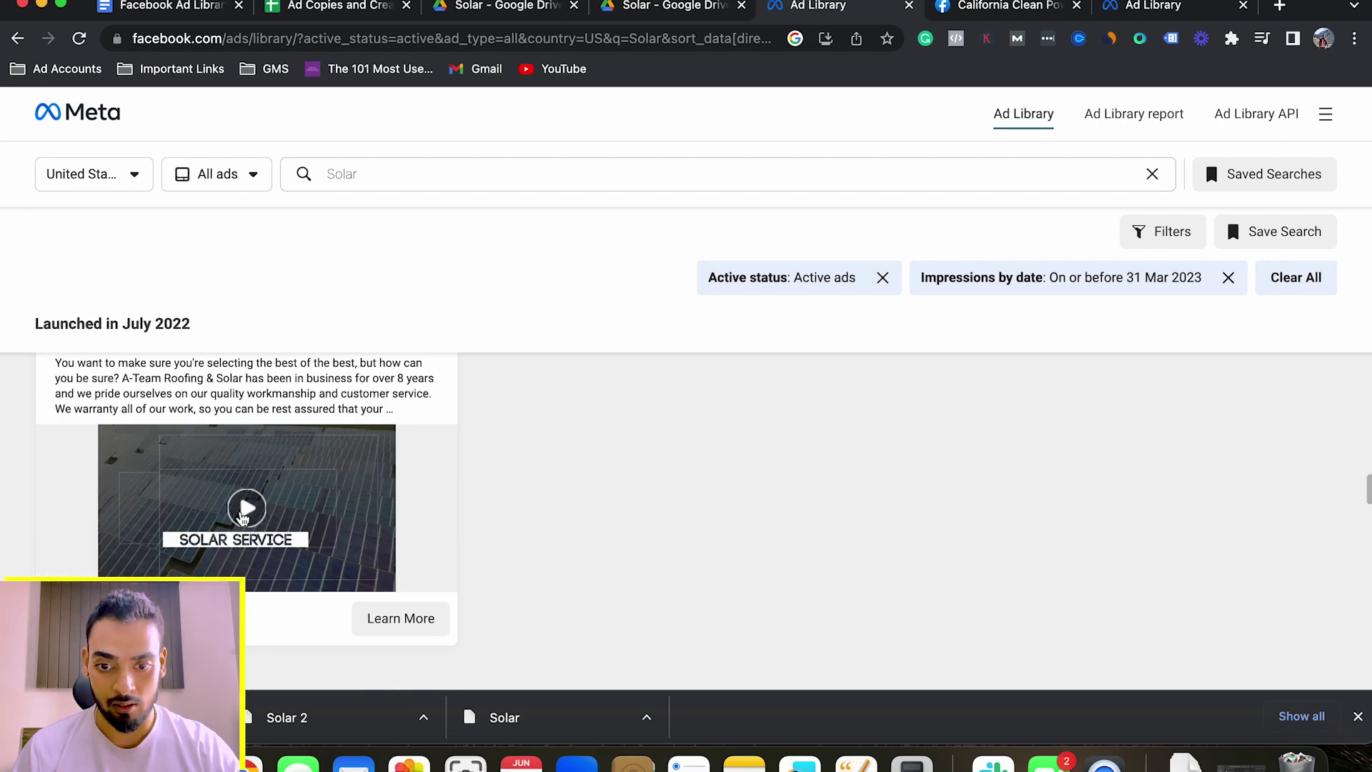
pyautogui.click(242, 515)
pyautogui.scroll(5, 56, 559)
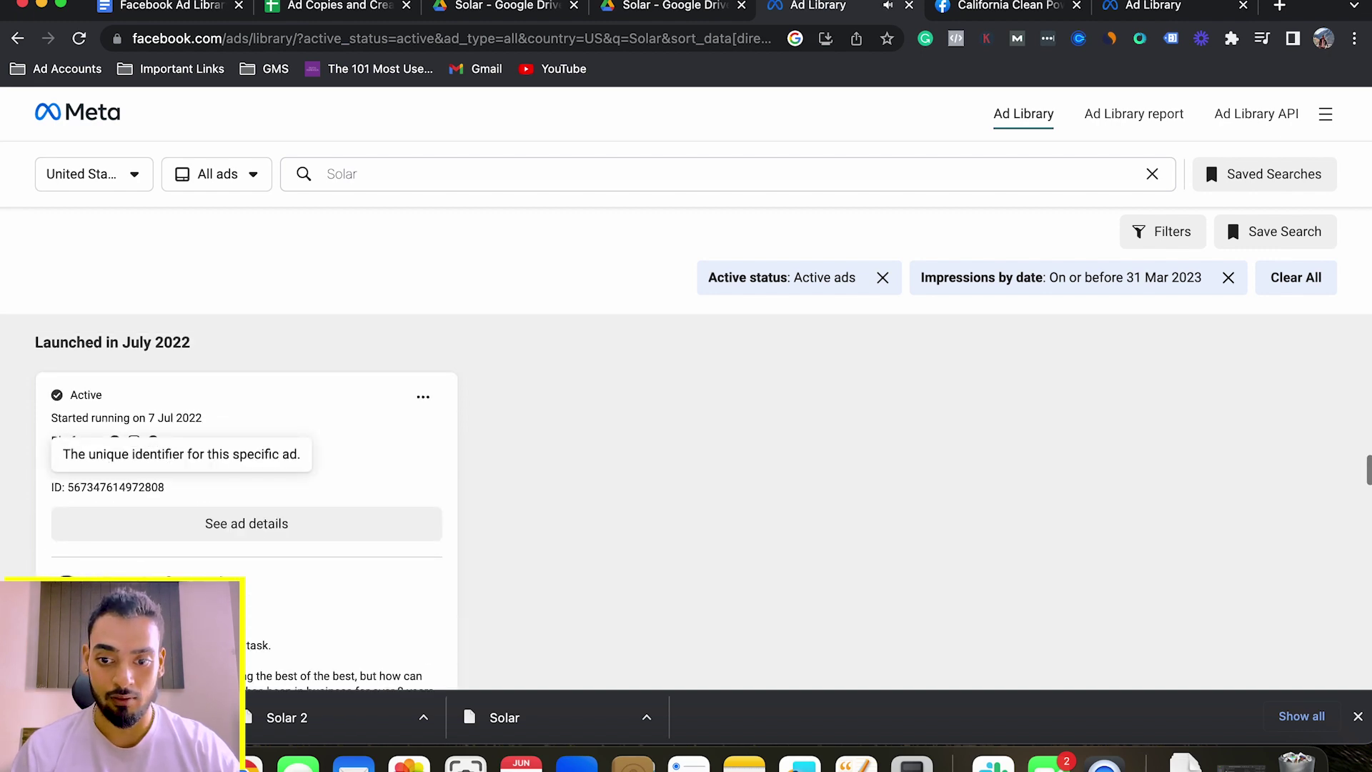
# Examine the ad copy, video and headline of the A-Team Roofing & Solar ad launched in July 2022
pyautogui.scroll(-1, 156, 499)
pyautogui.moveTo(154, 421)
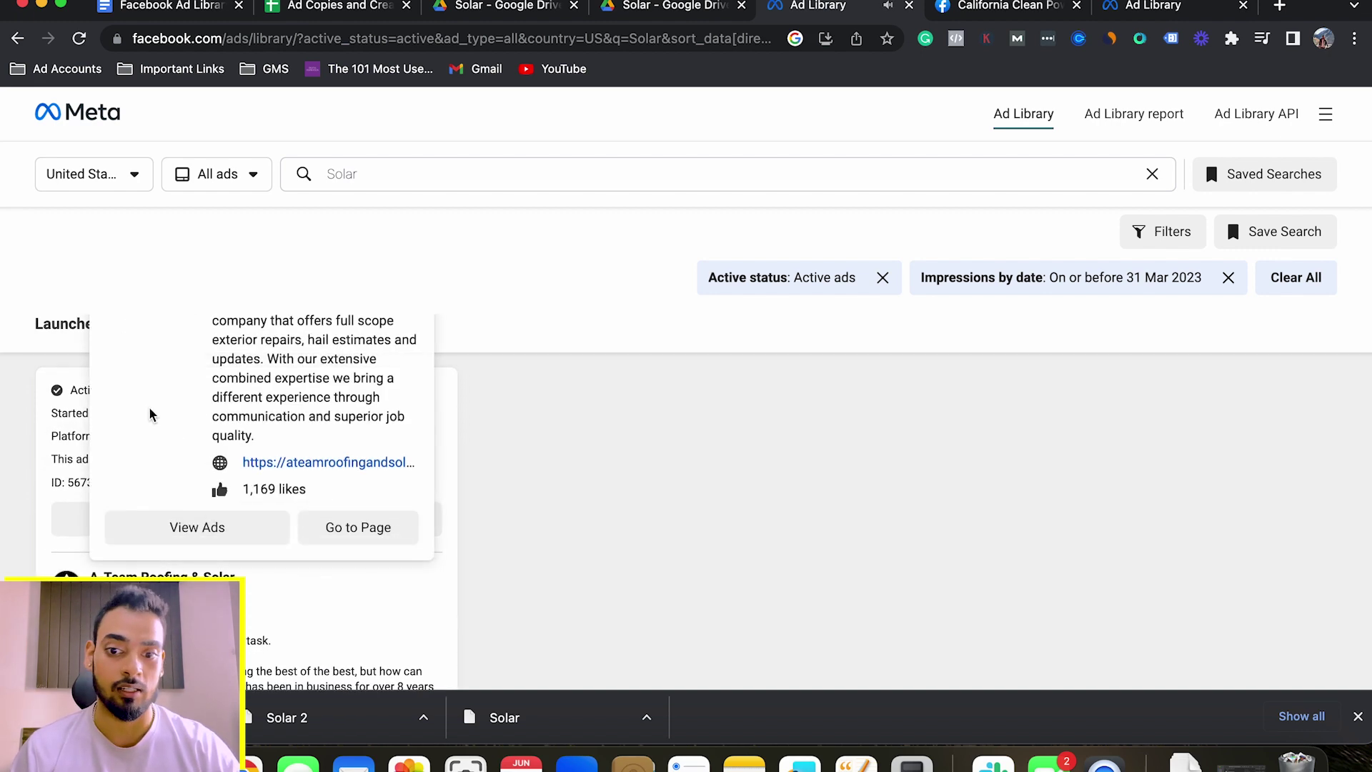
pyautogui.scroll(-7, 505, 536)
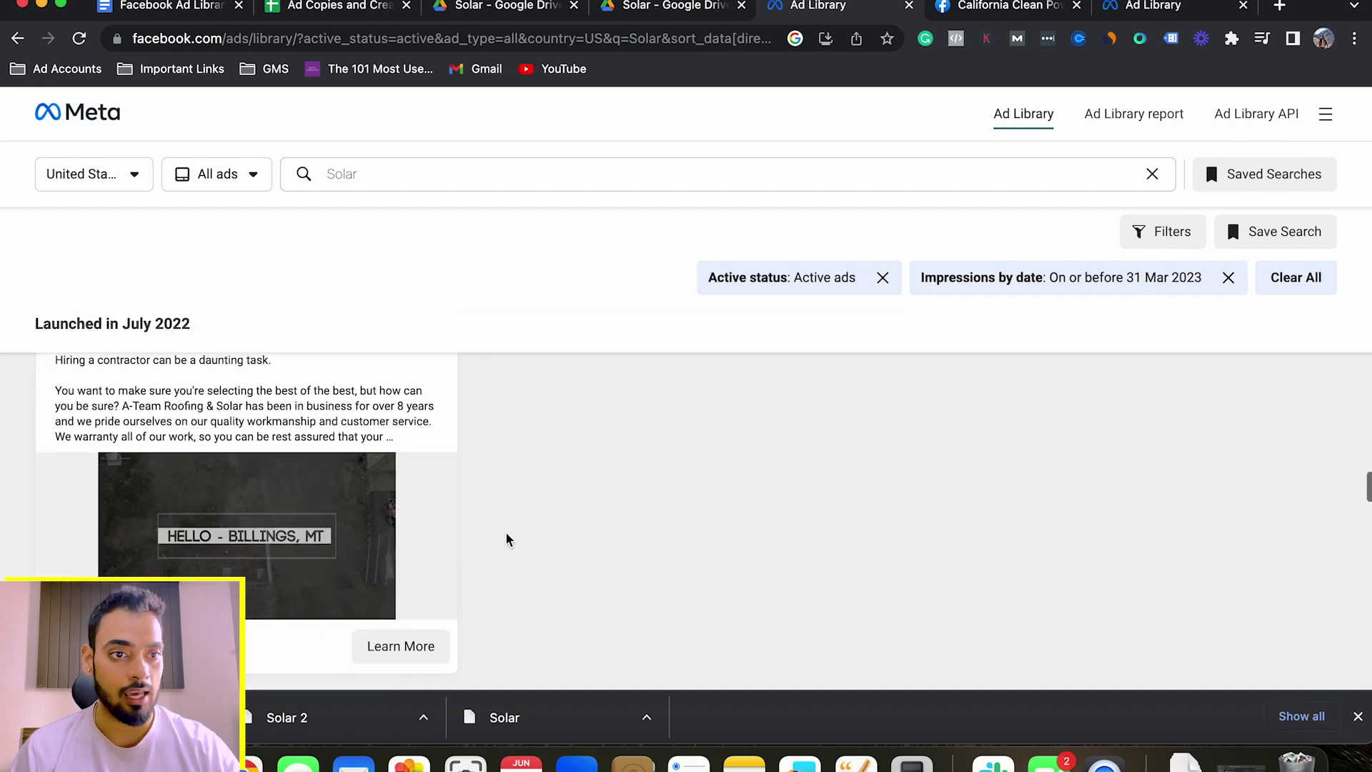
pyautogui.click(55, 445)
pyautogui.scroll(3, 72, 444)
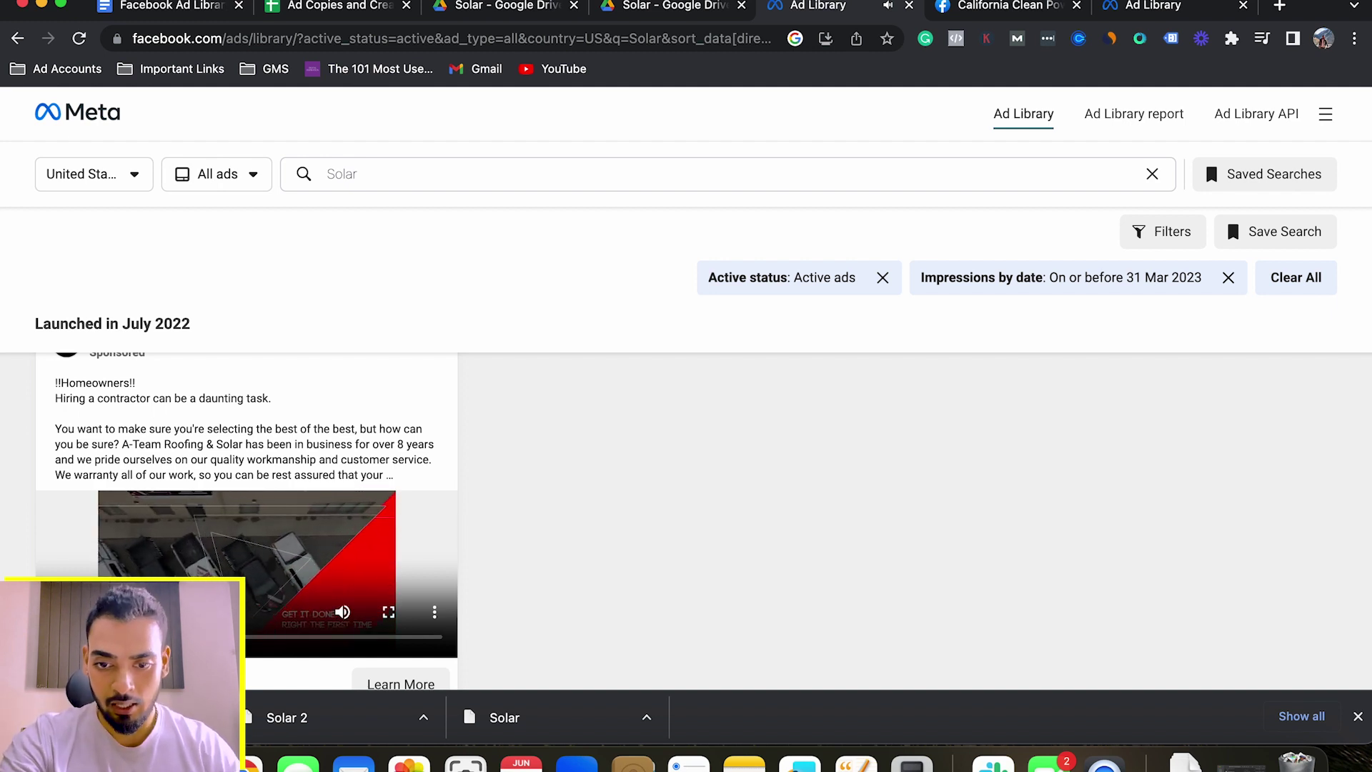
pyautogui.scroll(1, 247, 464)
pyautogui.scroll(-3, 246, 465)
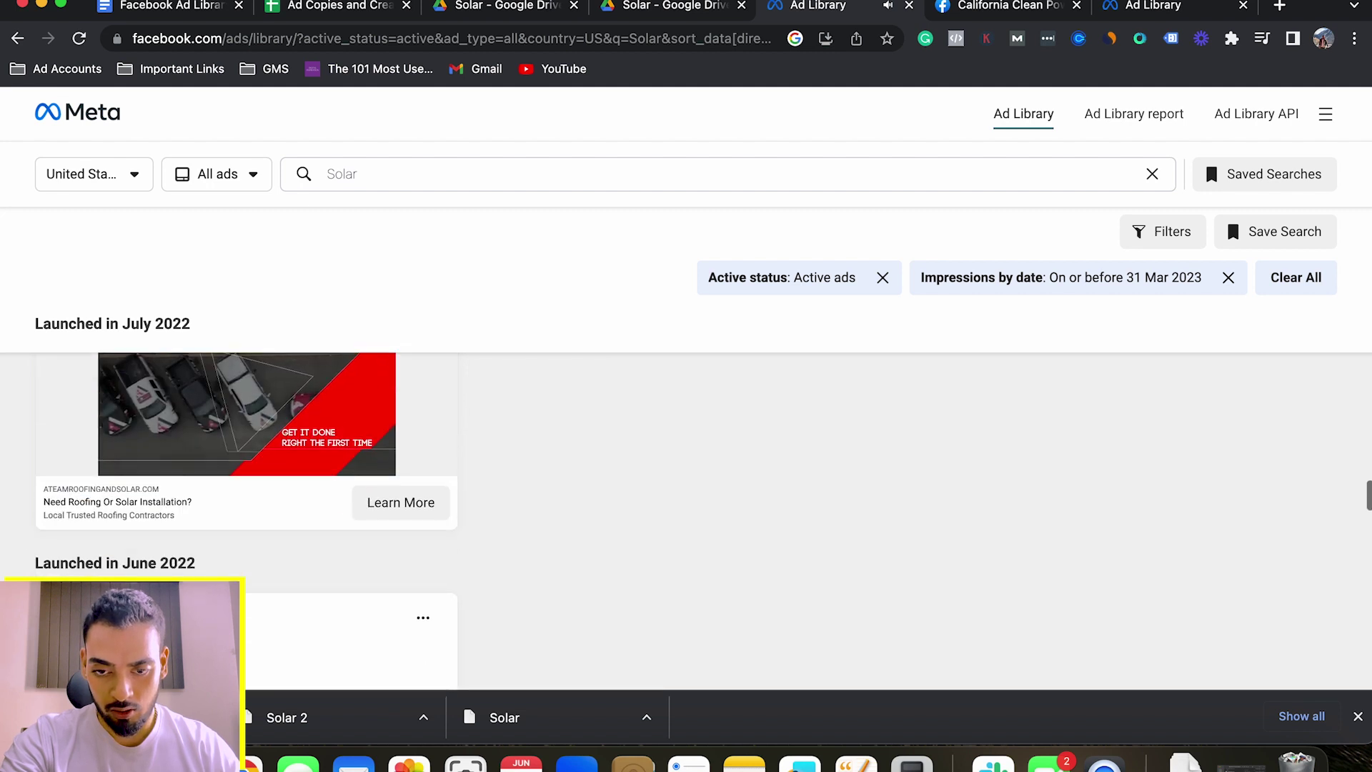
pyautogui.scroll(3, 64, 425)
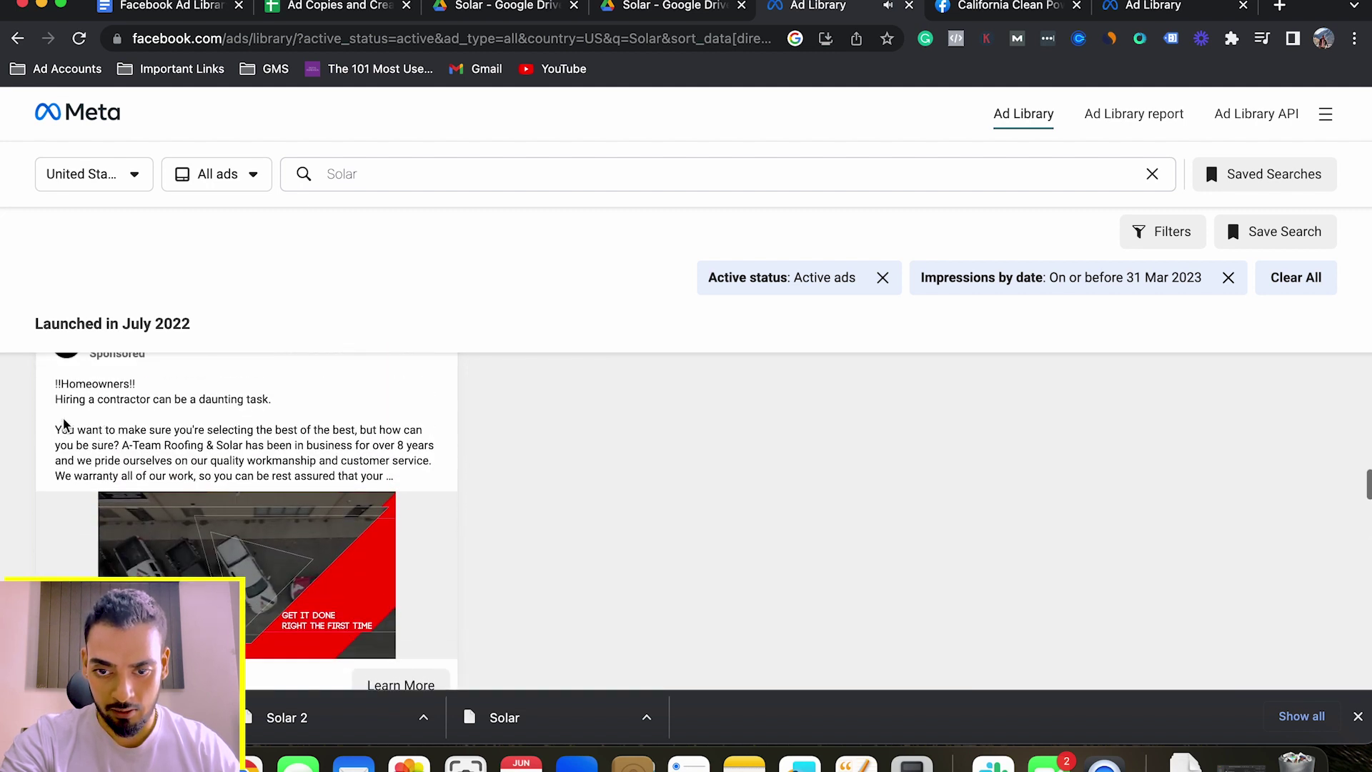
# Copy the full text of the A-Team Roofing & Solar ad into the Ad Copy column, row 3, of the Ad Copies and Creative sheet
pyautogui.click(109, 436)
pyautogui.moveTo(55, 388); pyautogui.dragTo(67, 420)
pyautogui.scroll(10, 151, 477)
pyautogui.scroll(5, 150, 477)
pyautogui.click(133, 571)
pyautogui.scroll(4, 66, 420)
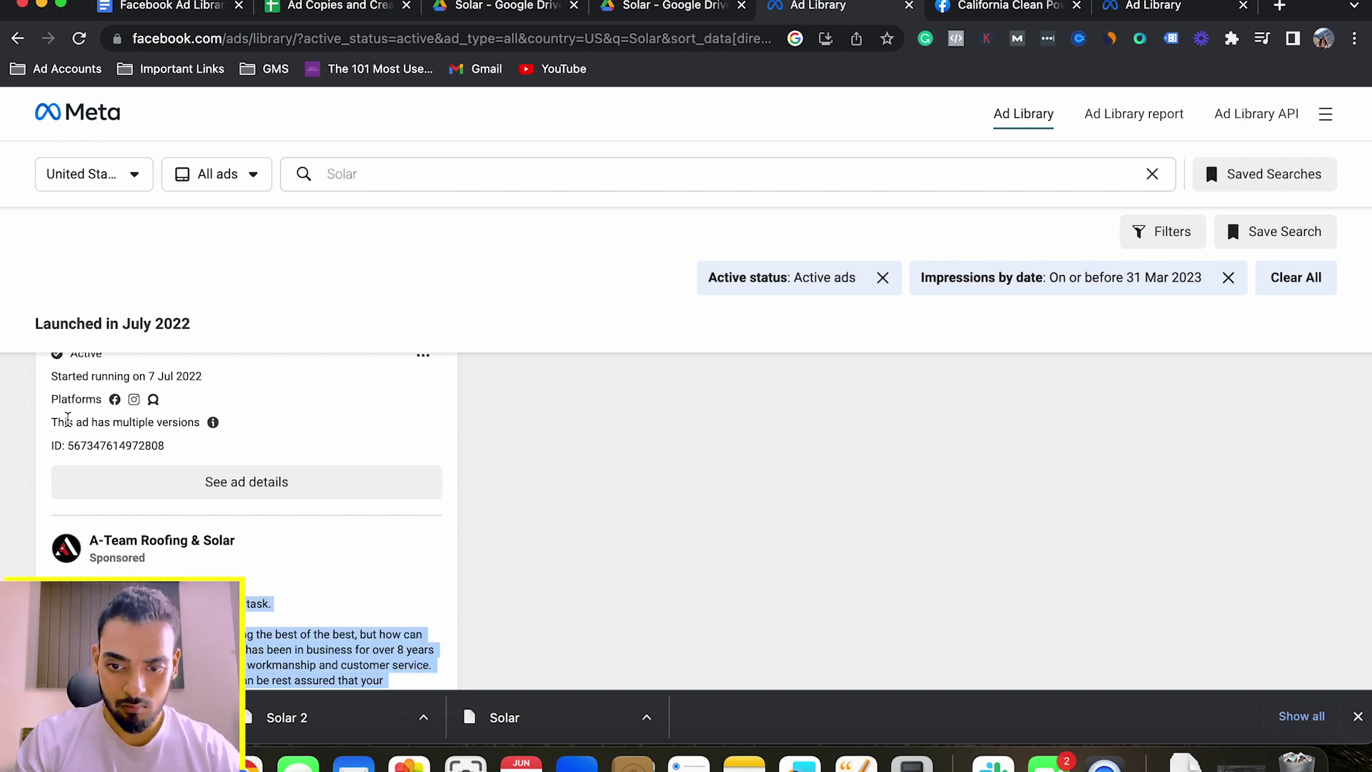
pyautogui.click(355, 6)
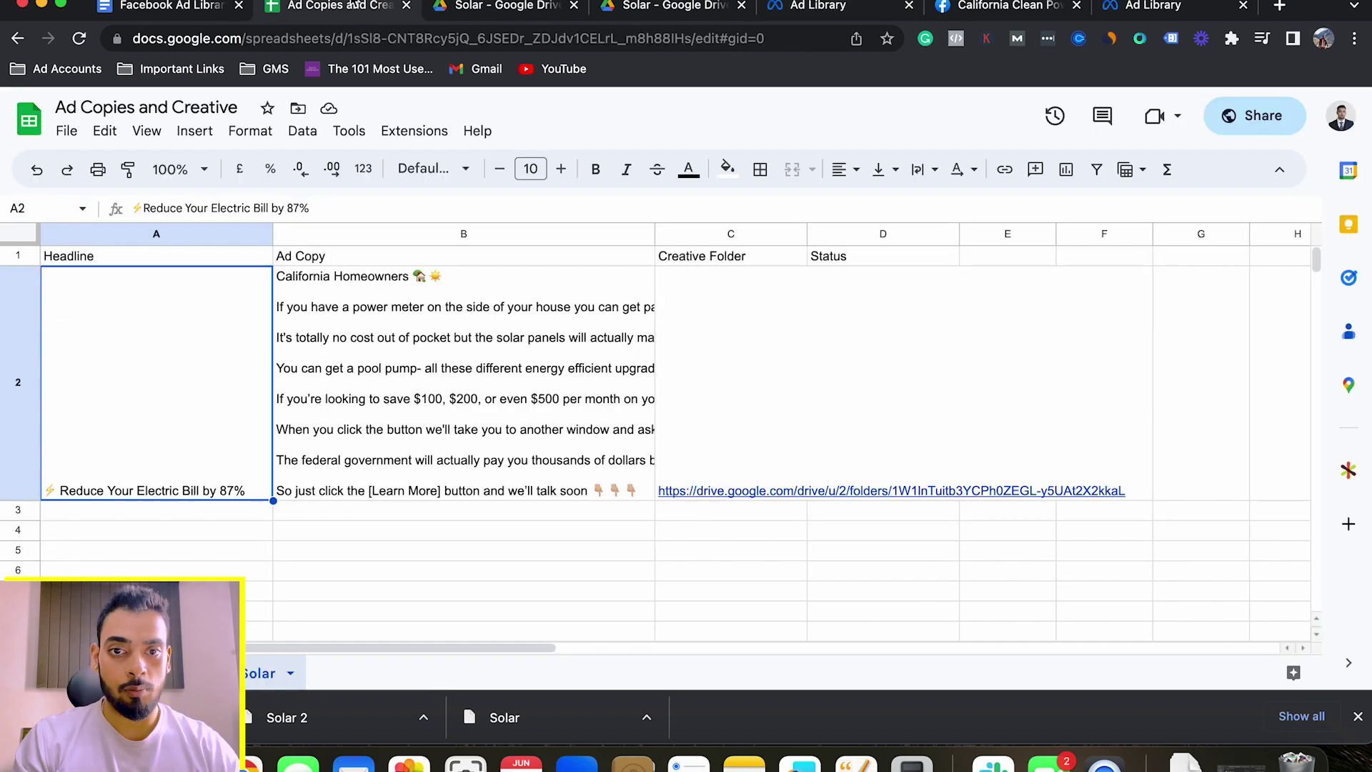
pyautogui.doubleClick(311, 521)
pyautogui.press('cmd+v')
pyautogui.press('Return')
pyautogui.click(180, 419)
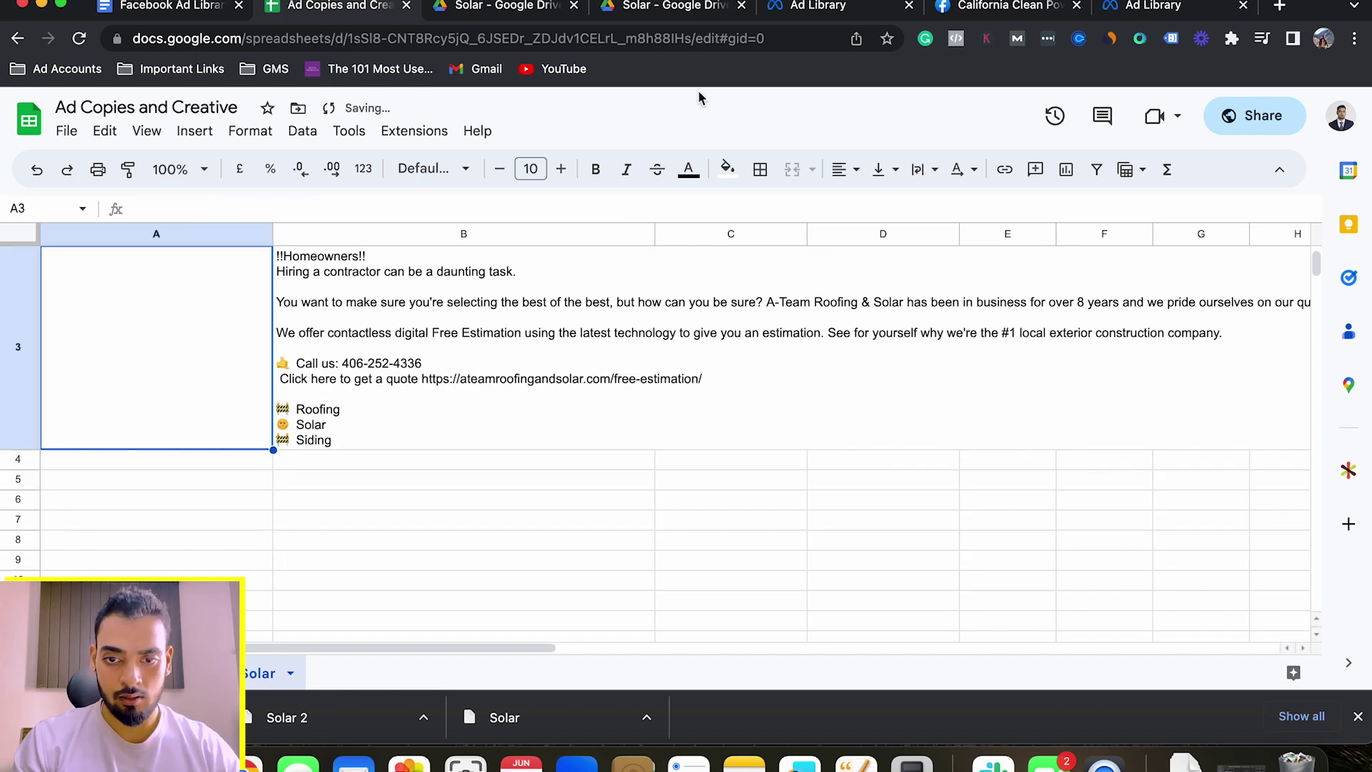
# Copy the ad's headline "Need Roofing Or Solar Installation?" from the Ad Library into cell A3 of the sheet
pyautogui.click(786, 9)
pyautogui.scroll(-8, 453, 371)
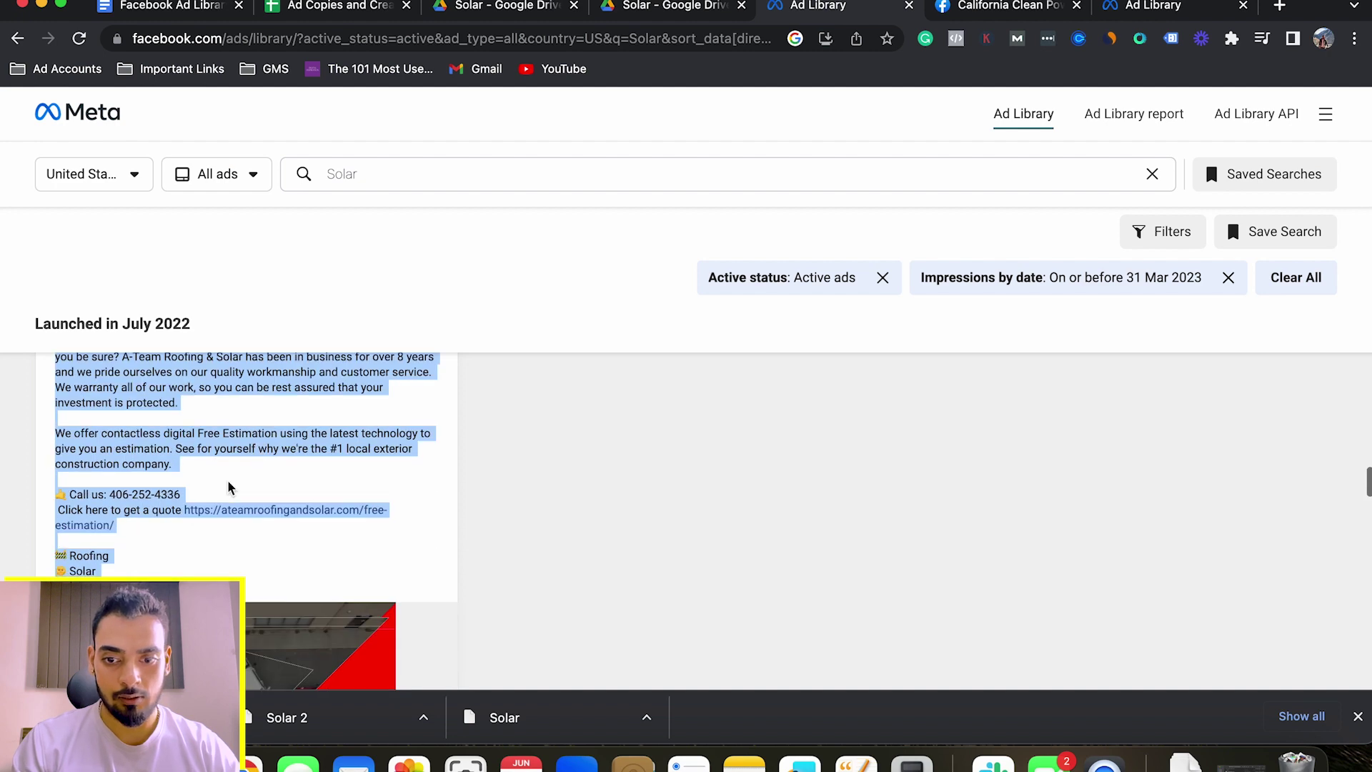
pyautogui.scroll(-5, 188, 572)
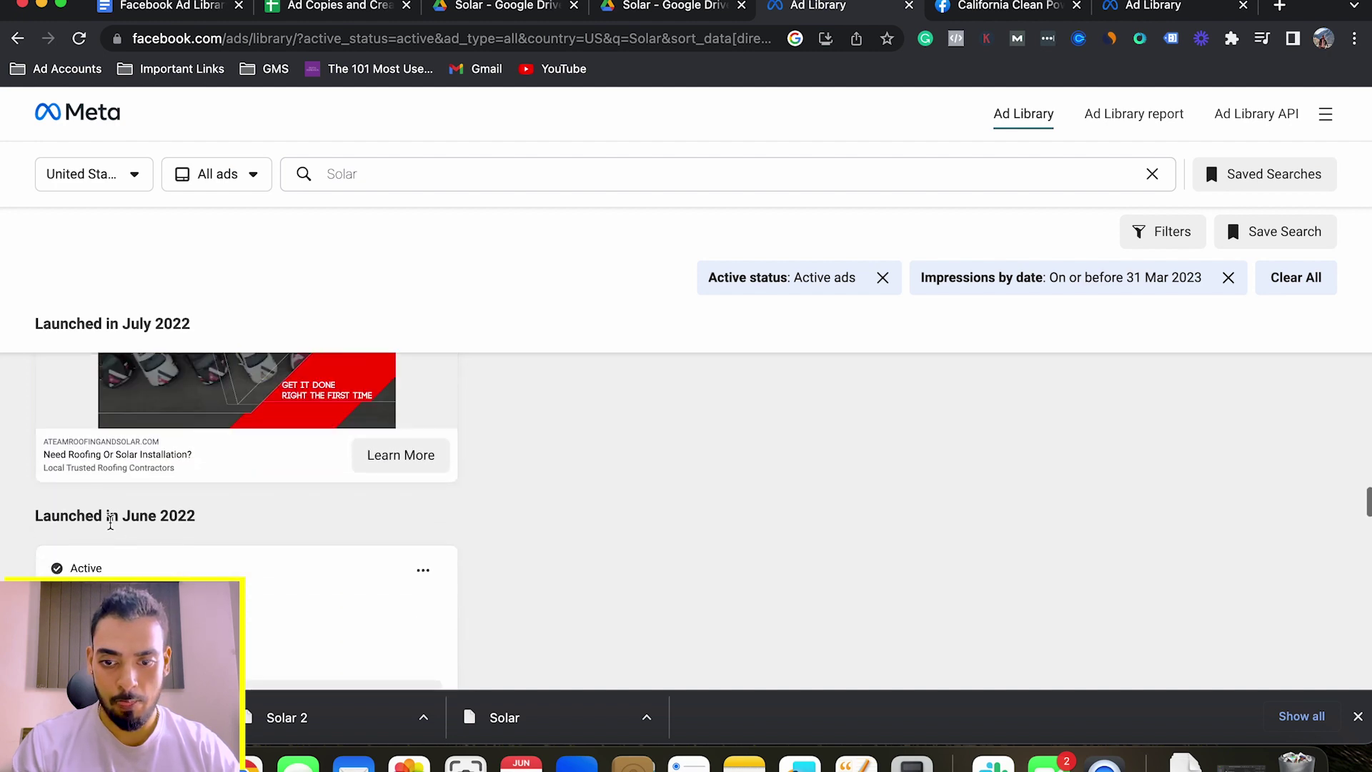
pyautogui.moveTo(71, 448); pyautogui.dragTo(203, 449)
pyautogui.click(33, 455)
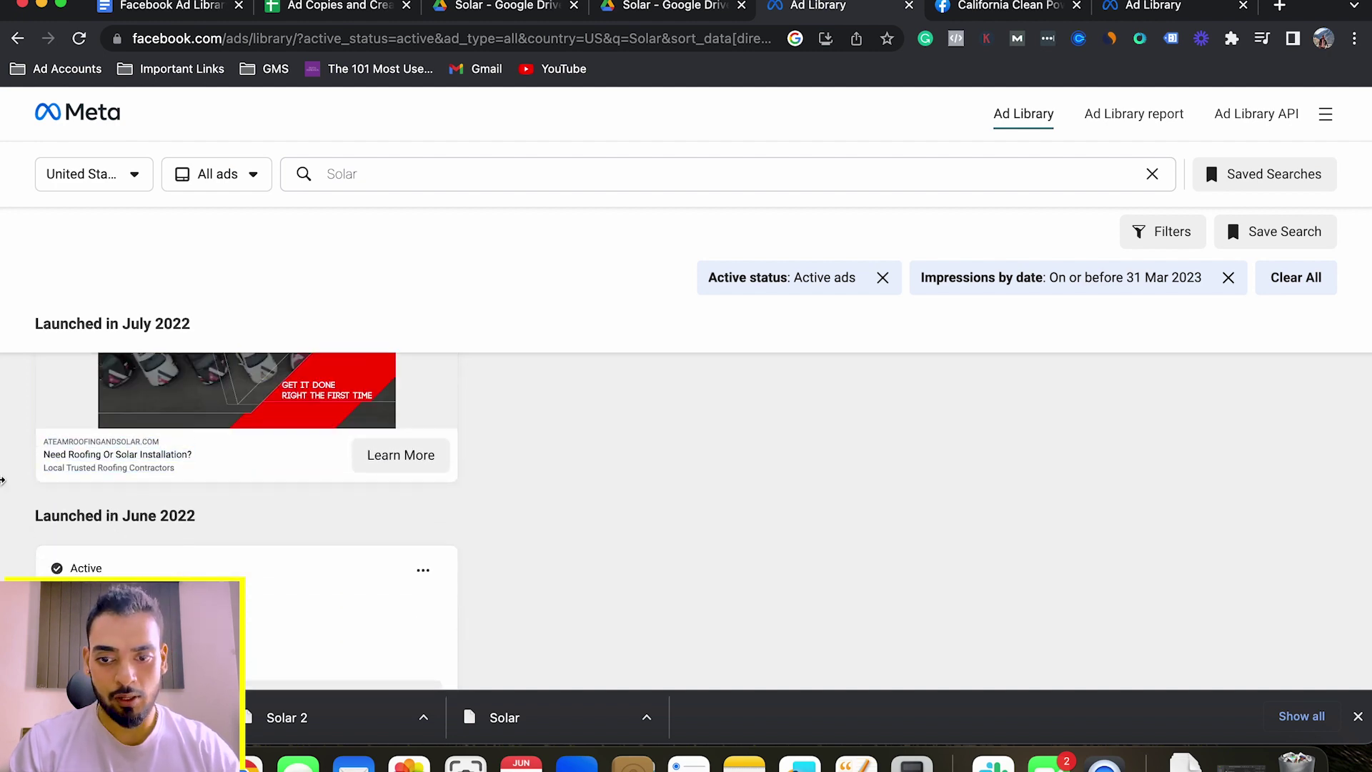
pyautogui.moveTo(32, 455); pyautogui.dragTo(202, 462)
pyautogui.hotkey('ctrl', 'c')
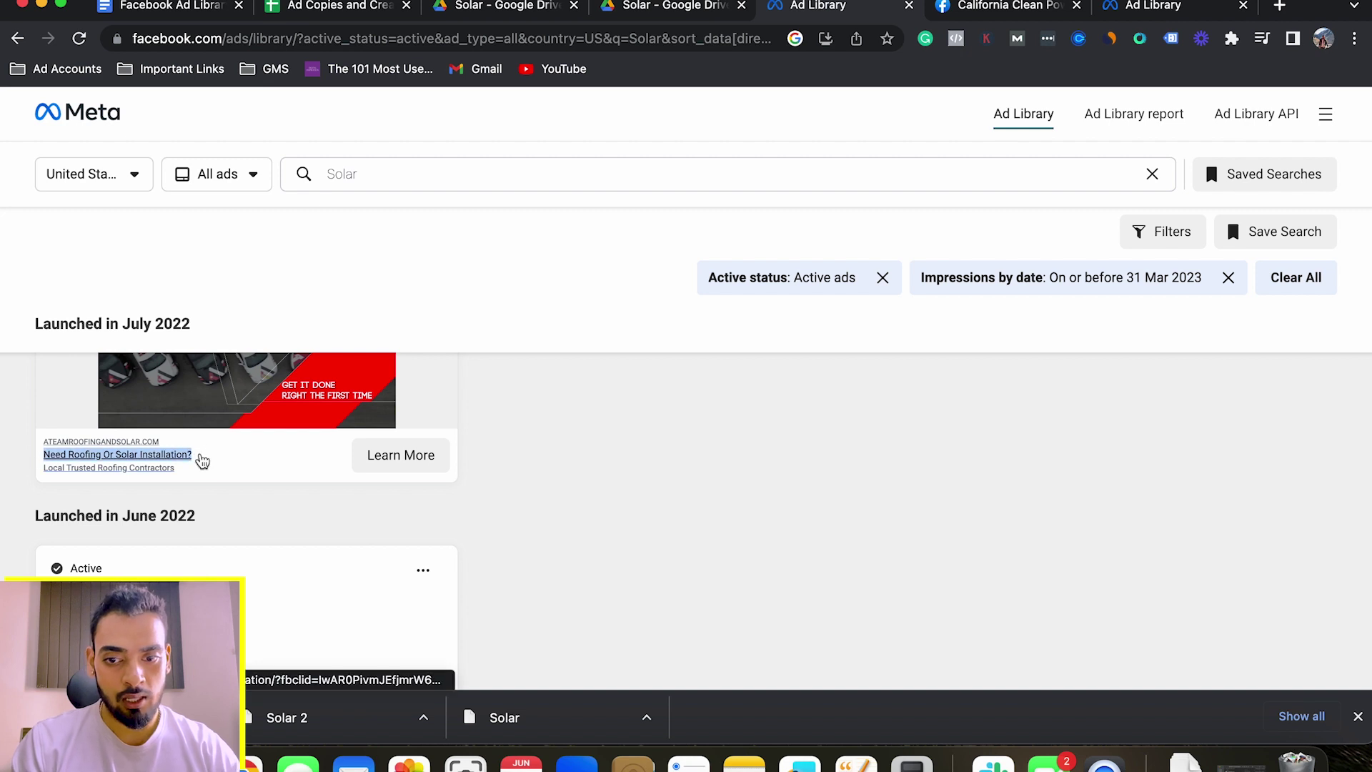
pyautogui.scroll(1, 218, 500)
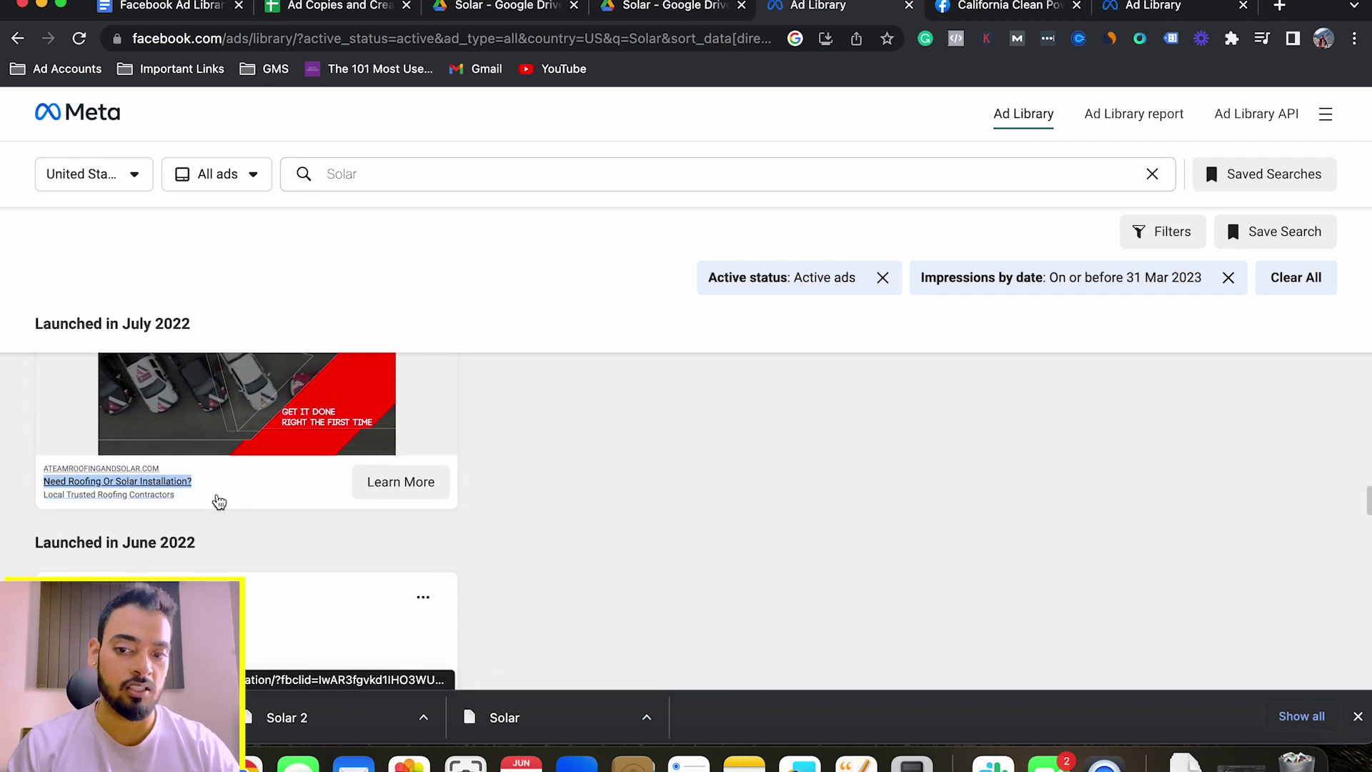
pyautogui.click(356, 9)
pyautogui.doubleClick(164, 396)
pyautogui.hotkey('ctrl', 'v')
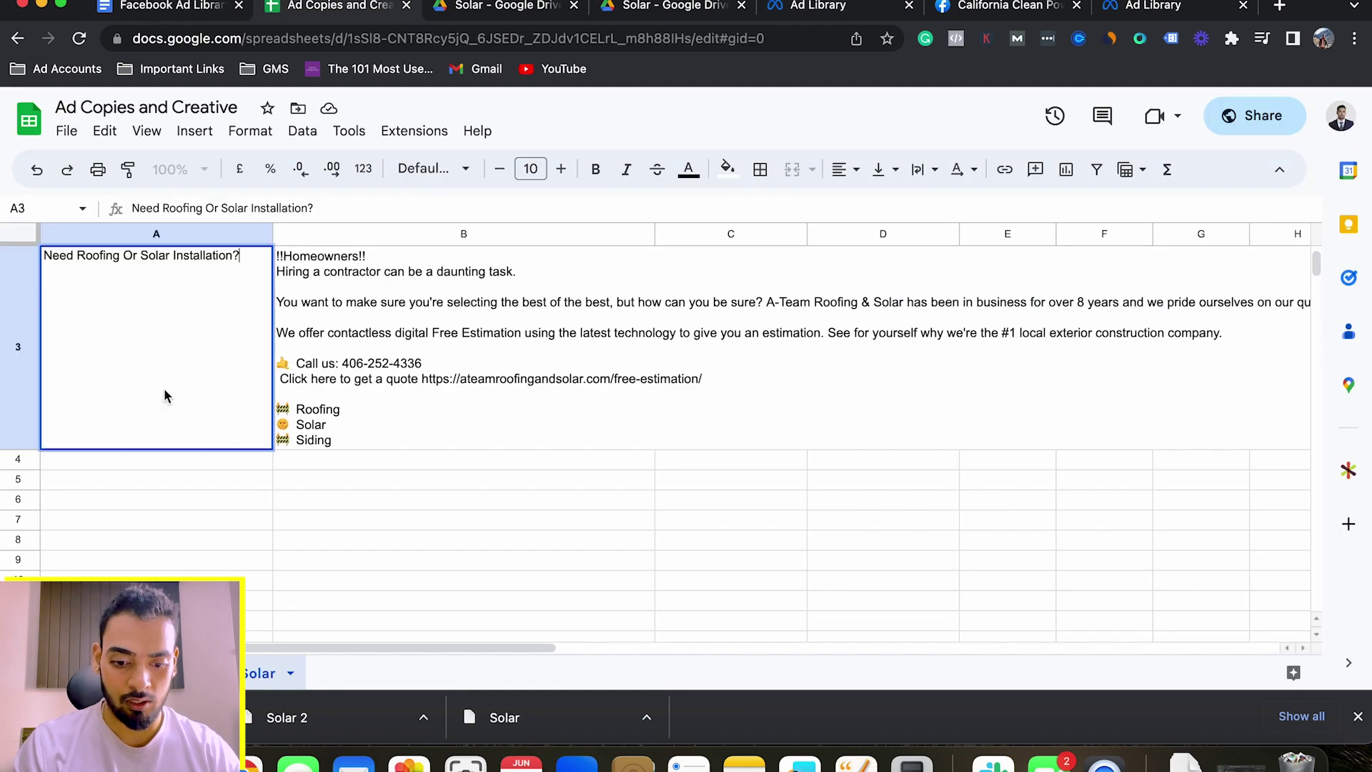
pyautogui.press('Return')
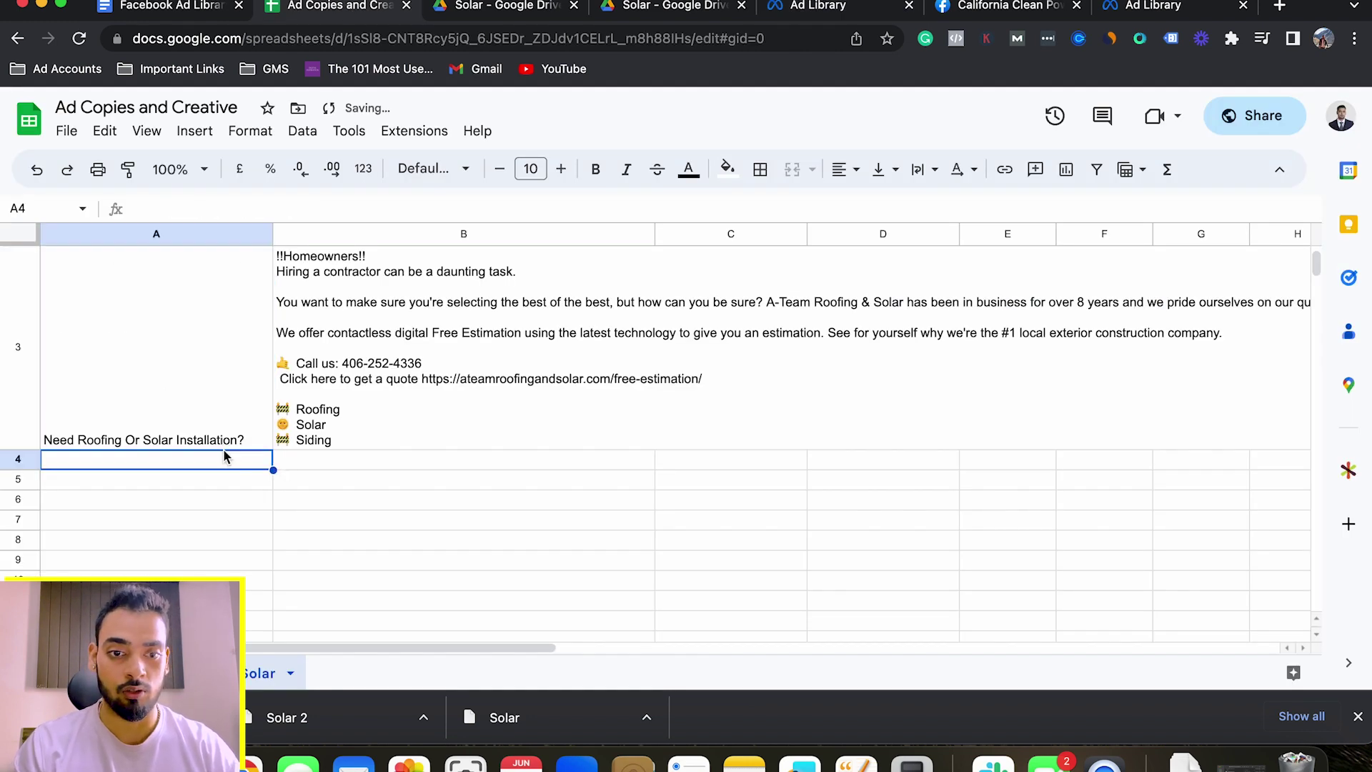
# Create a subfolder named "Solar Ads 2" in the Solar folder in Google Drive for the row 3 ad's creative
pyautogui.scroll(5, 223, 458)
pyautogui.click(719, 464)
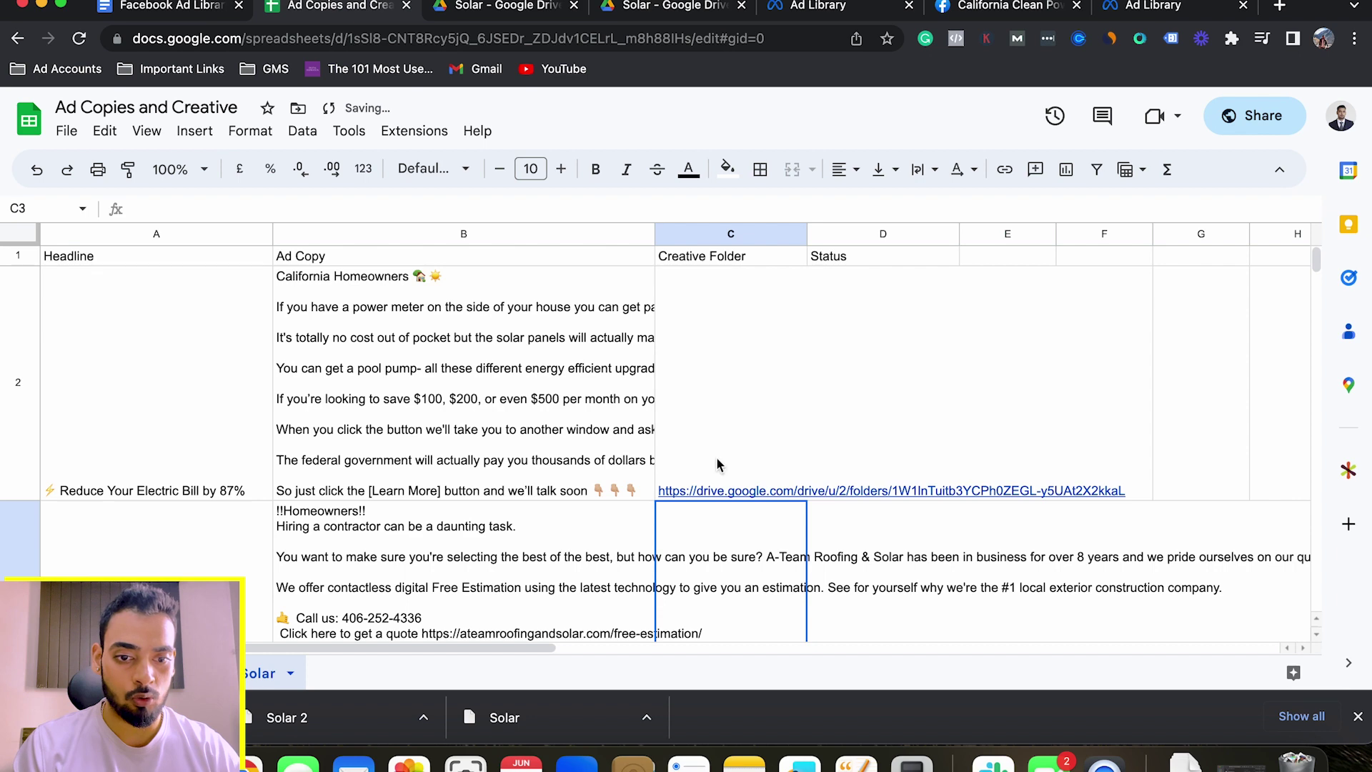
pyautogui.click(666, 5)
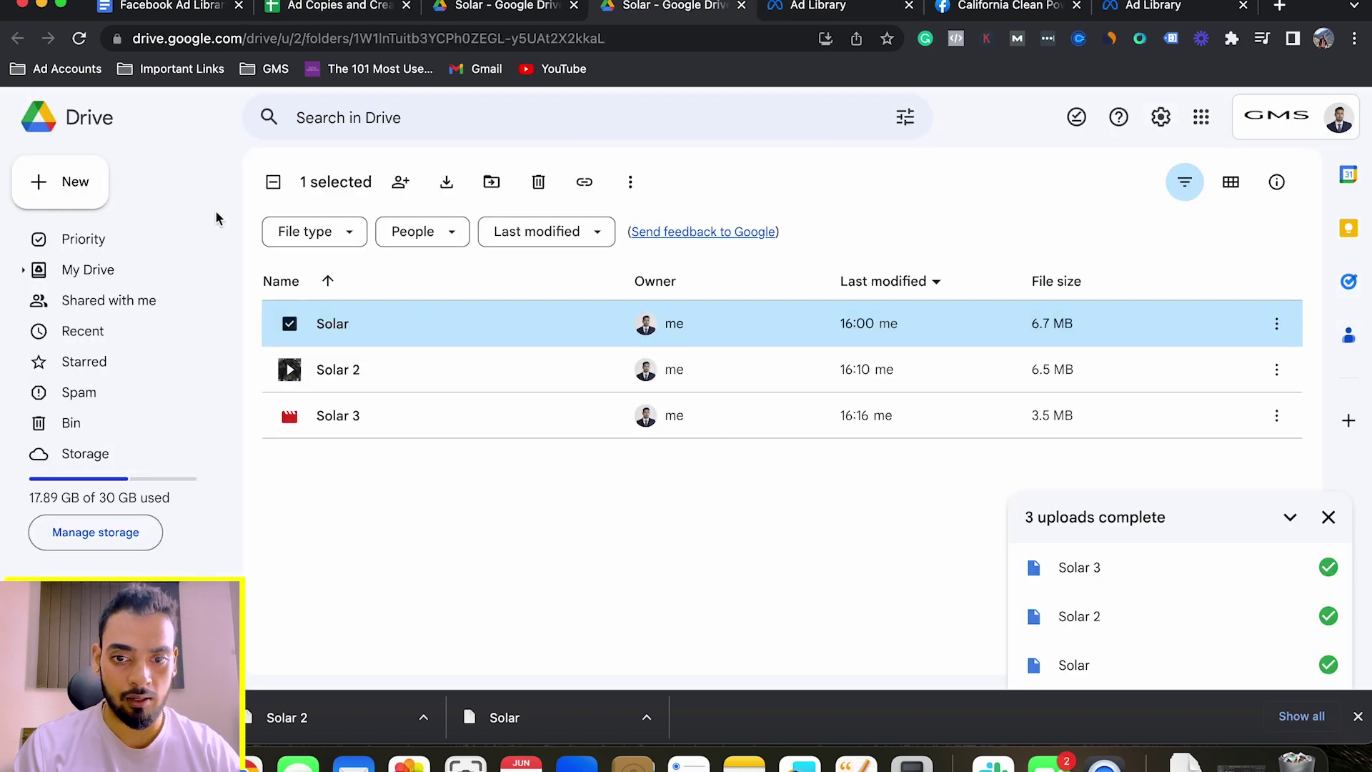
pyautogui.click(75, 205)
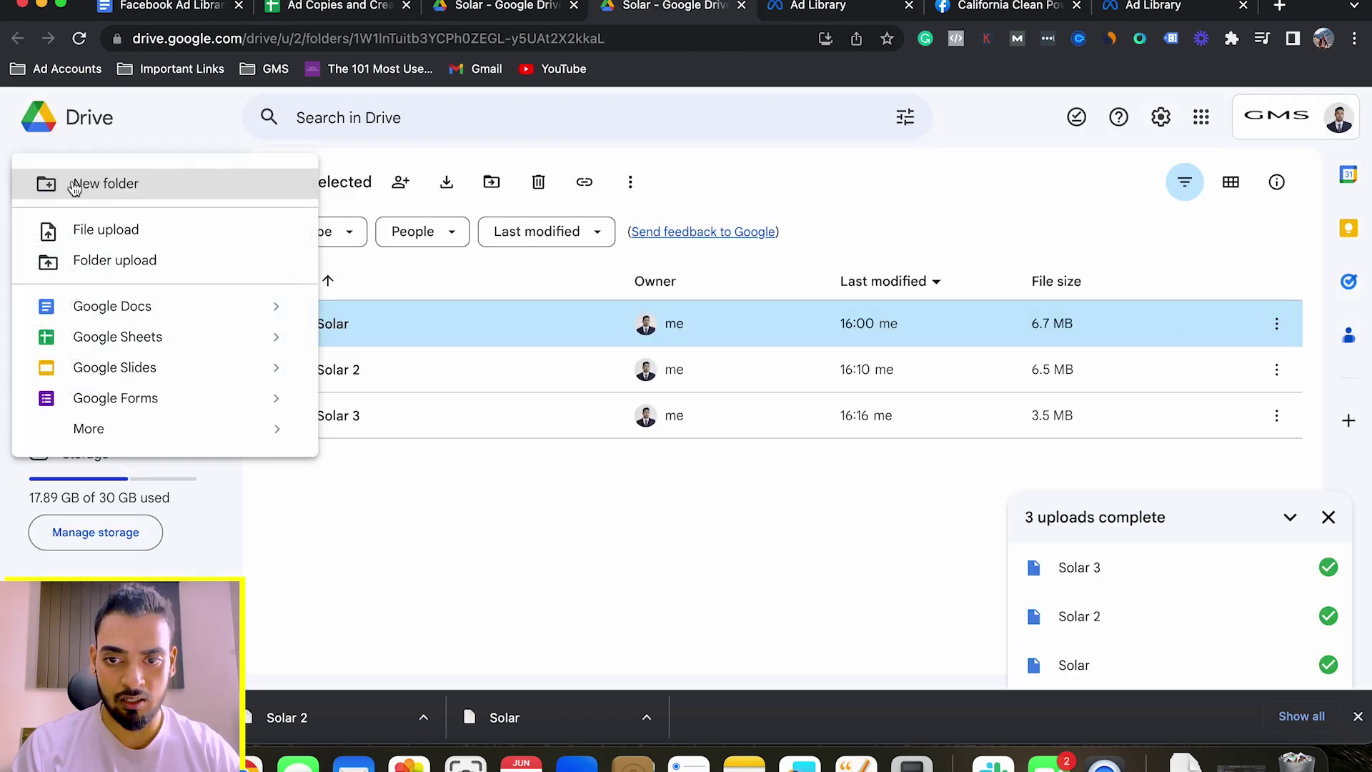
pyautogui.click(98, 184)
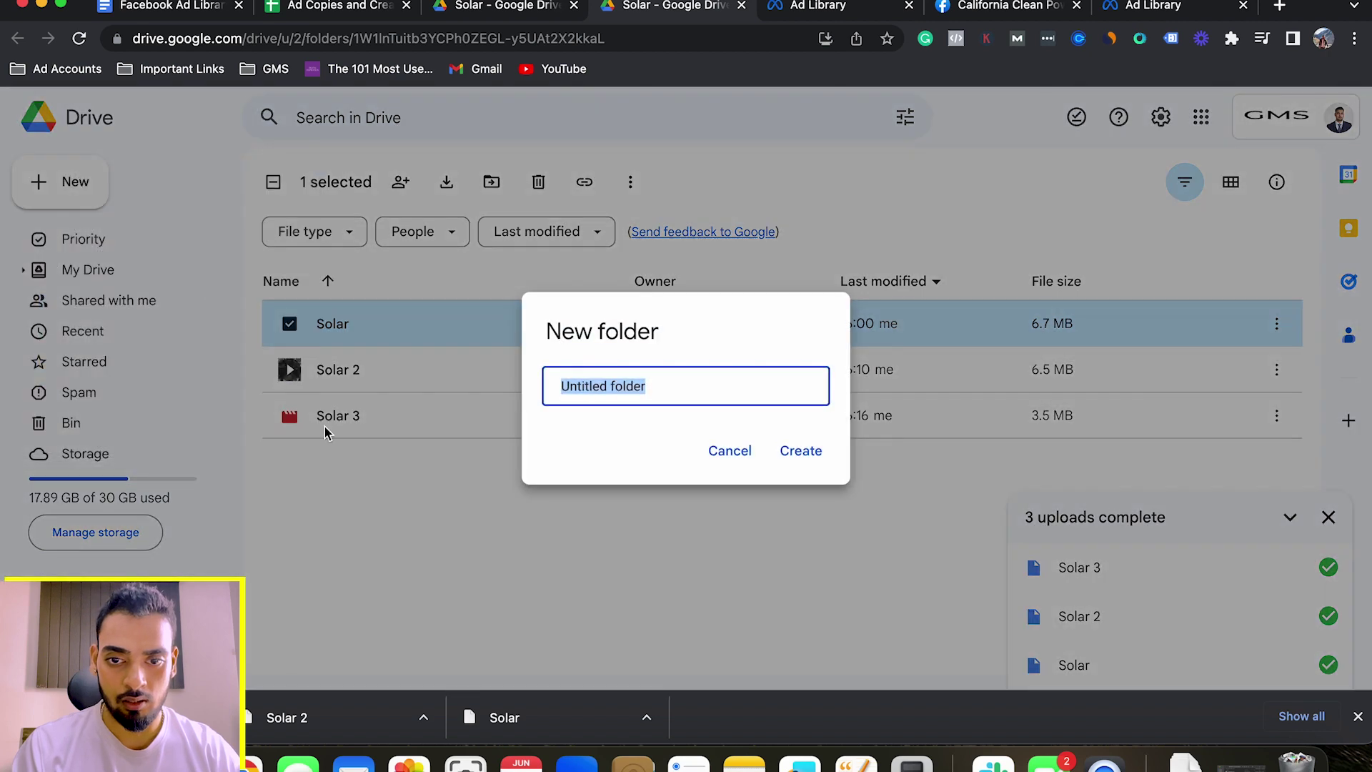
pyautogui.write('Solar')
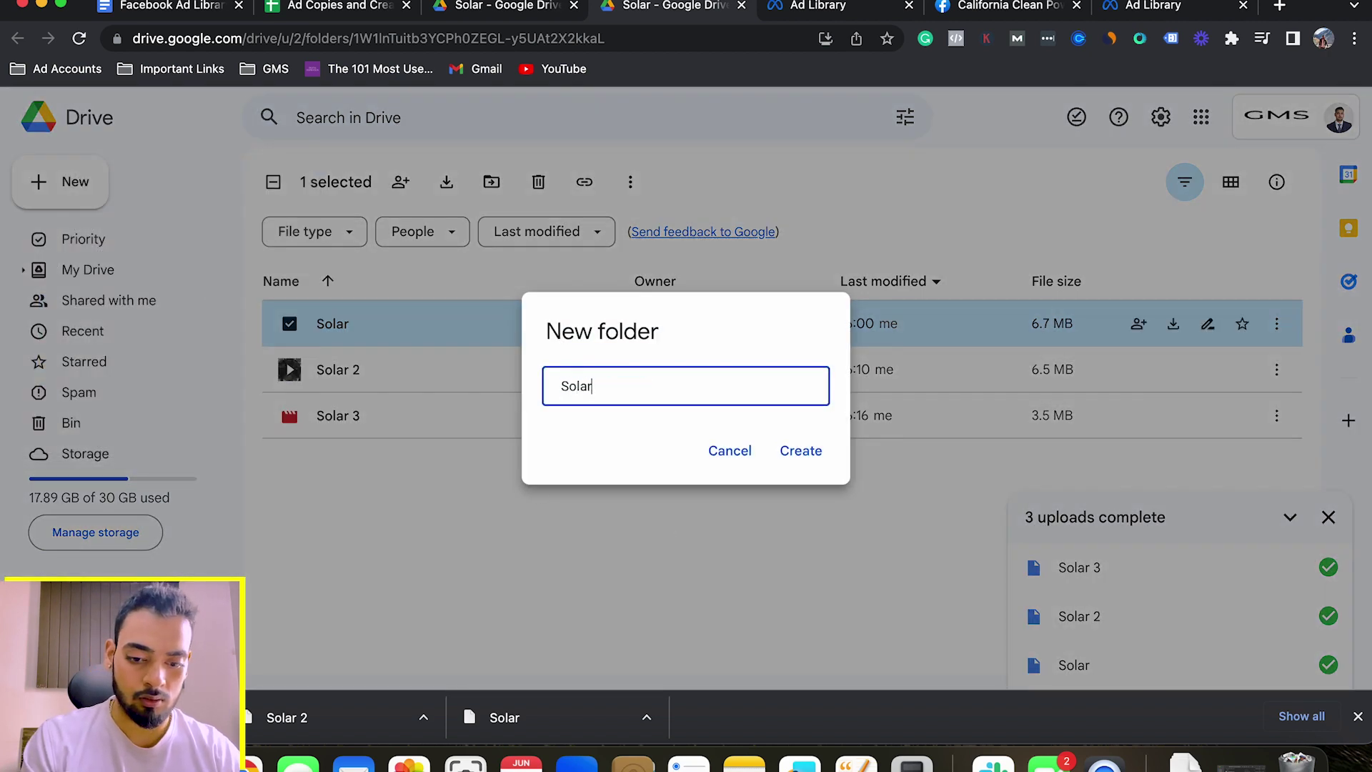
pyautogui.write(' Ads 2')
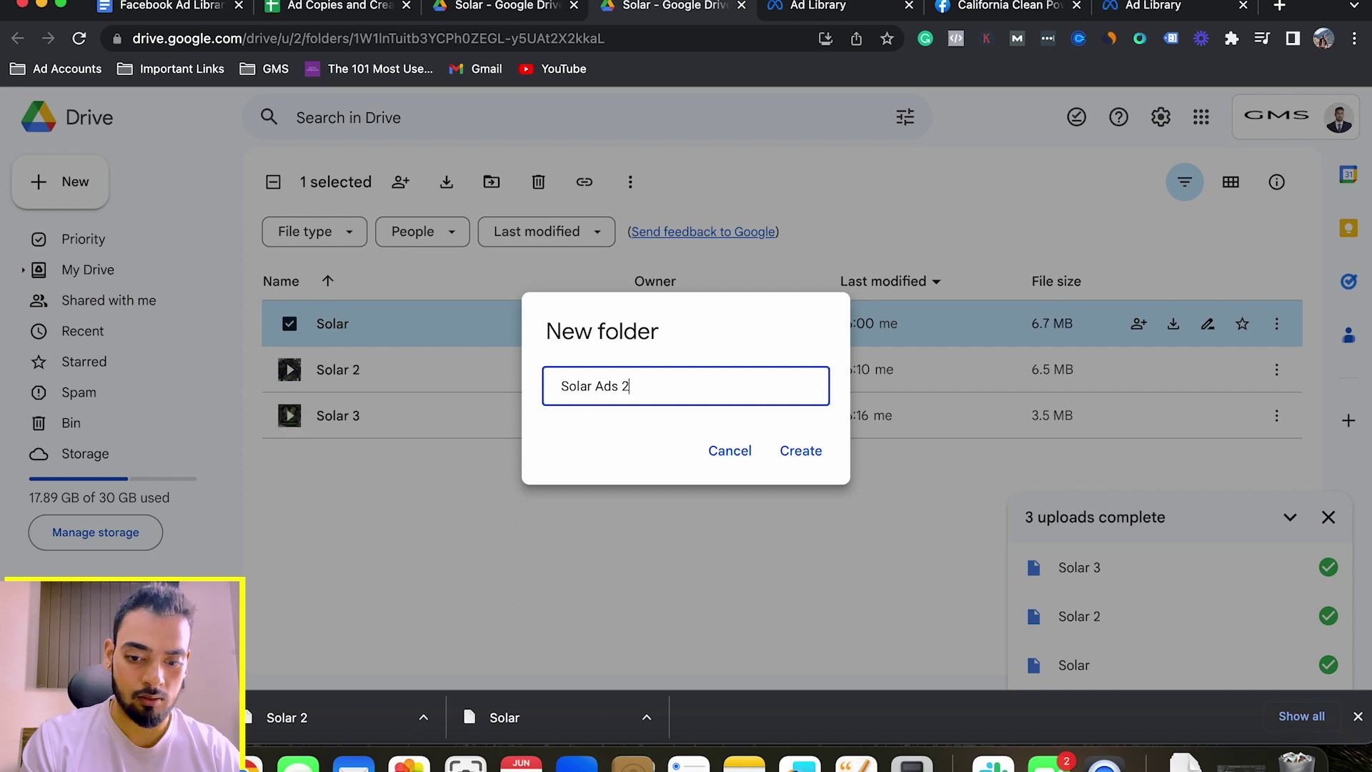
pyautogui.click(801, 451)
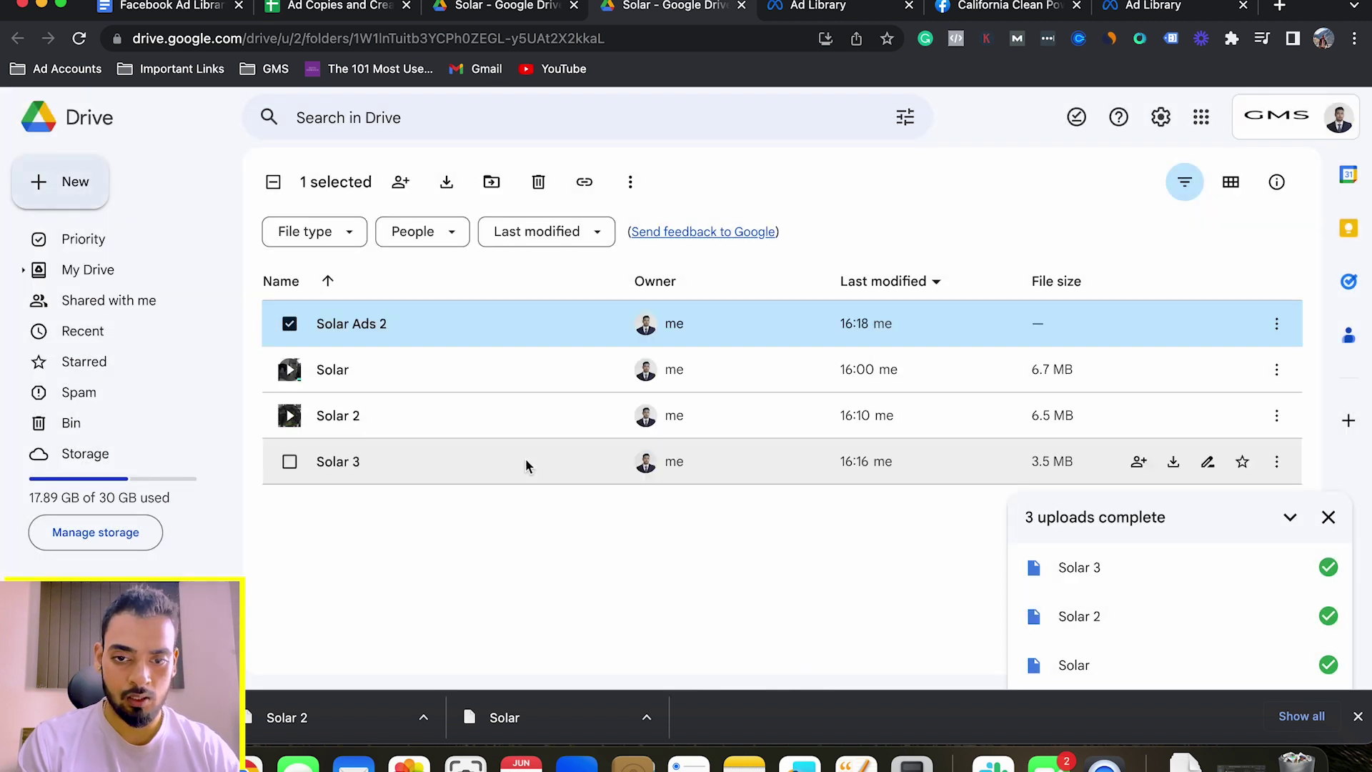
# Create another subfolder named "Solar Ads 1" in the Solar folder
pyautogui.click(65, 183)
pyautogui.click(107, 183)
pyautogui.write('Solar Ads 1')
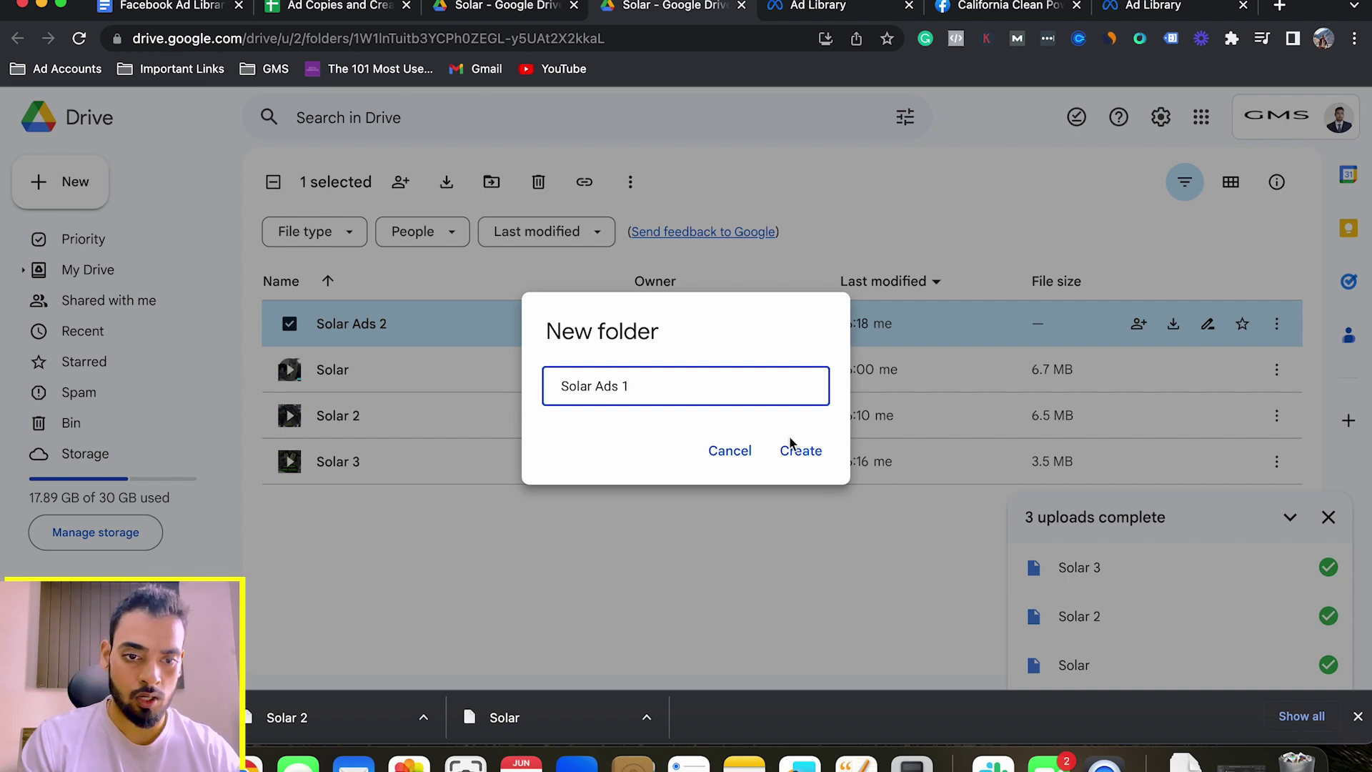
pyautogui.click(797, 449)
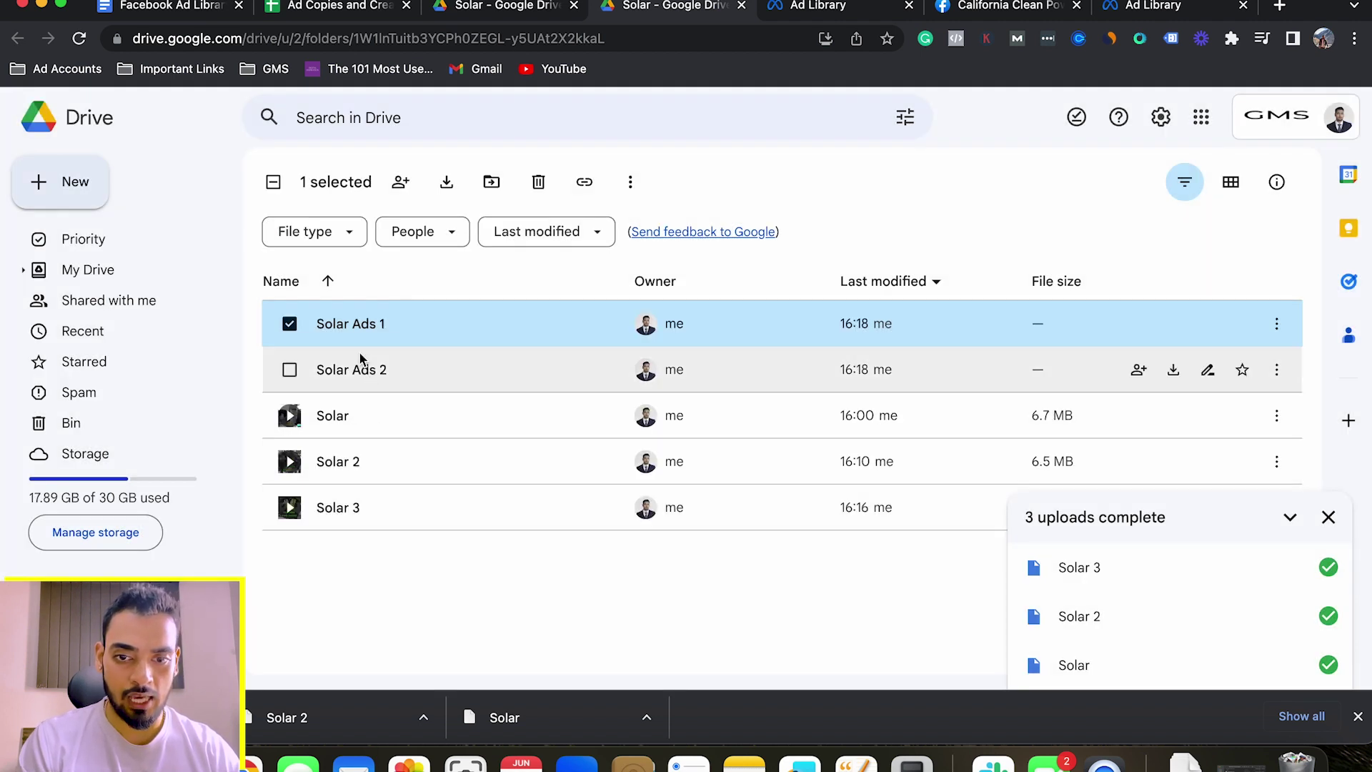
# Move the Solar, Solar 2 and Solar 3 videos into the Solar Ads 1 folder
pyautogui.click(290, 416)
pyautogui.click(289, 461)
pyautogui.click(289, 507)
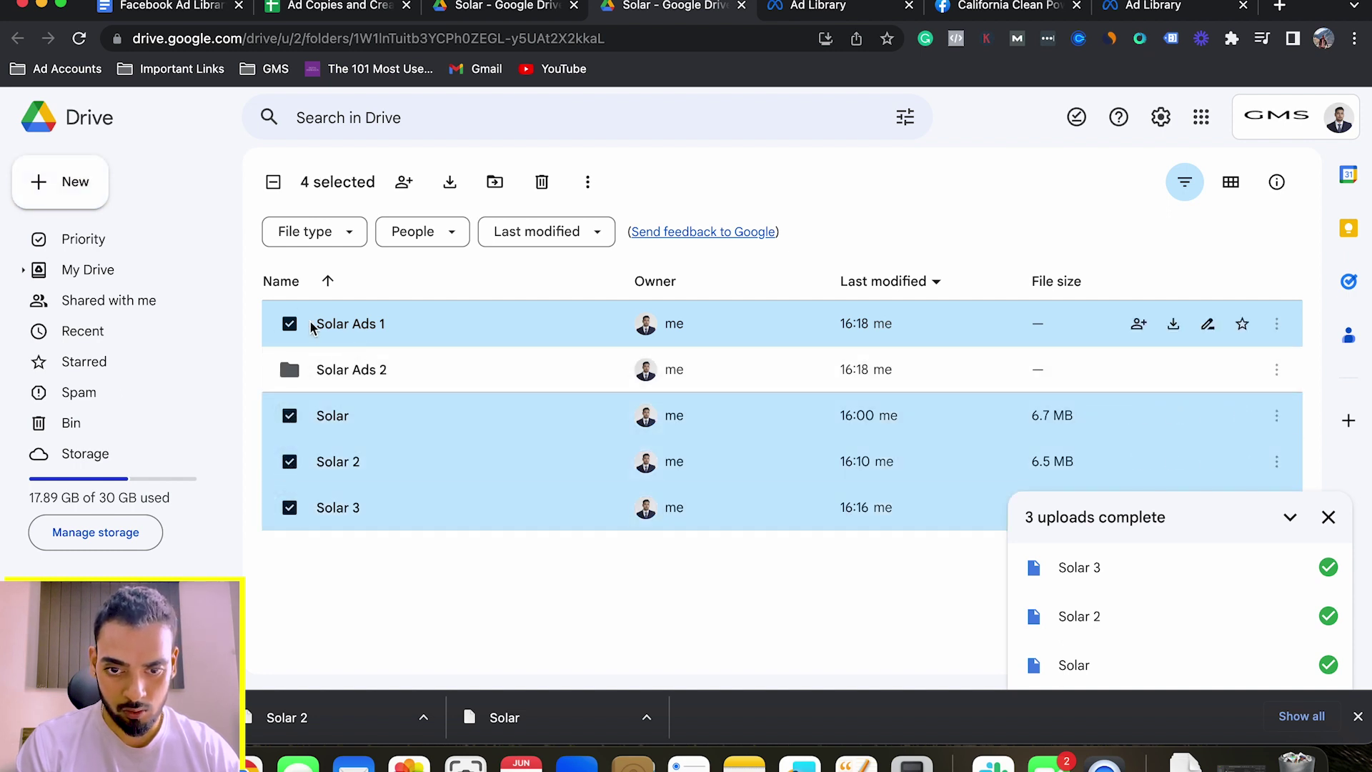
pyautogui.click(290, 323)
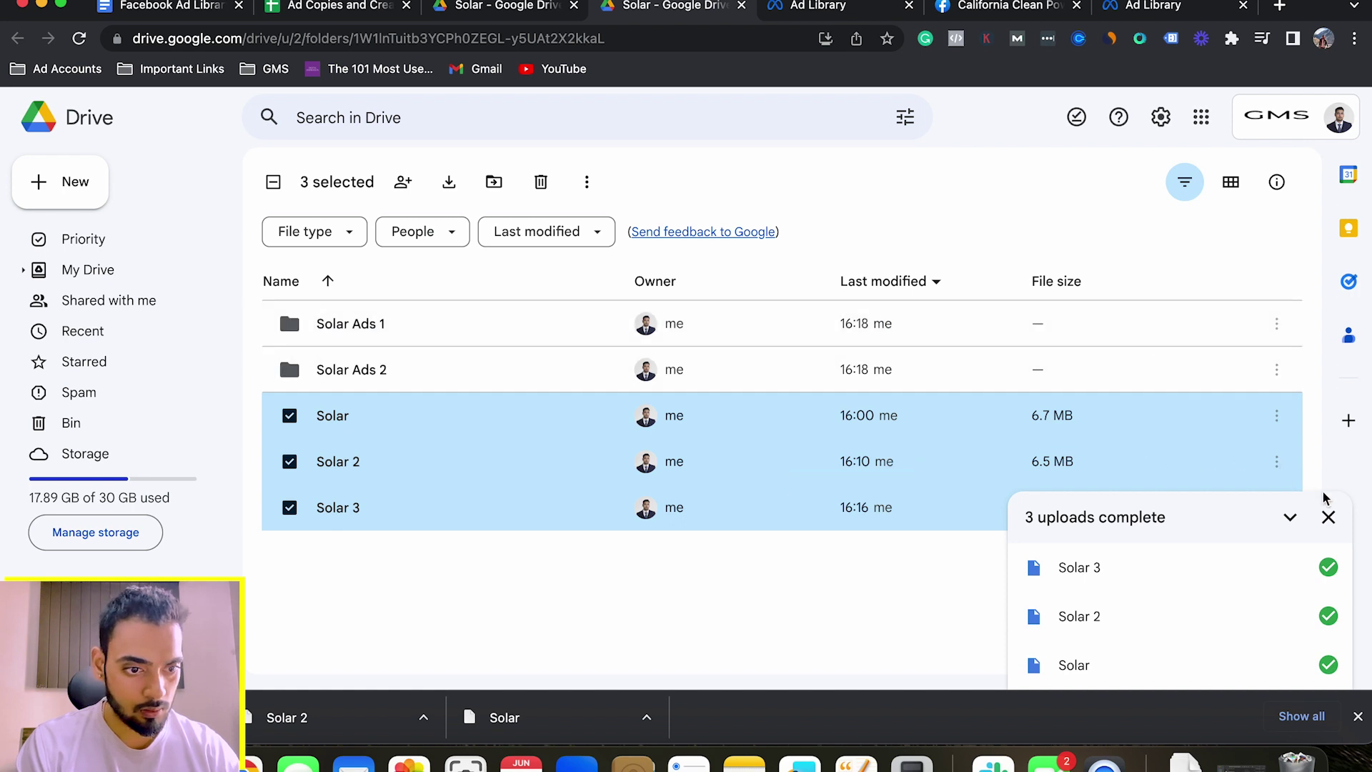
pyautogui.click(1328, 517)
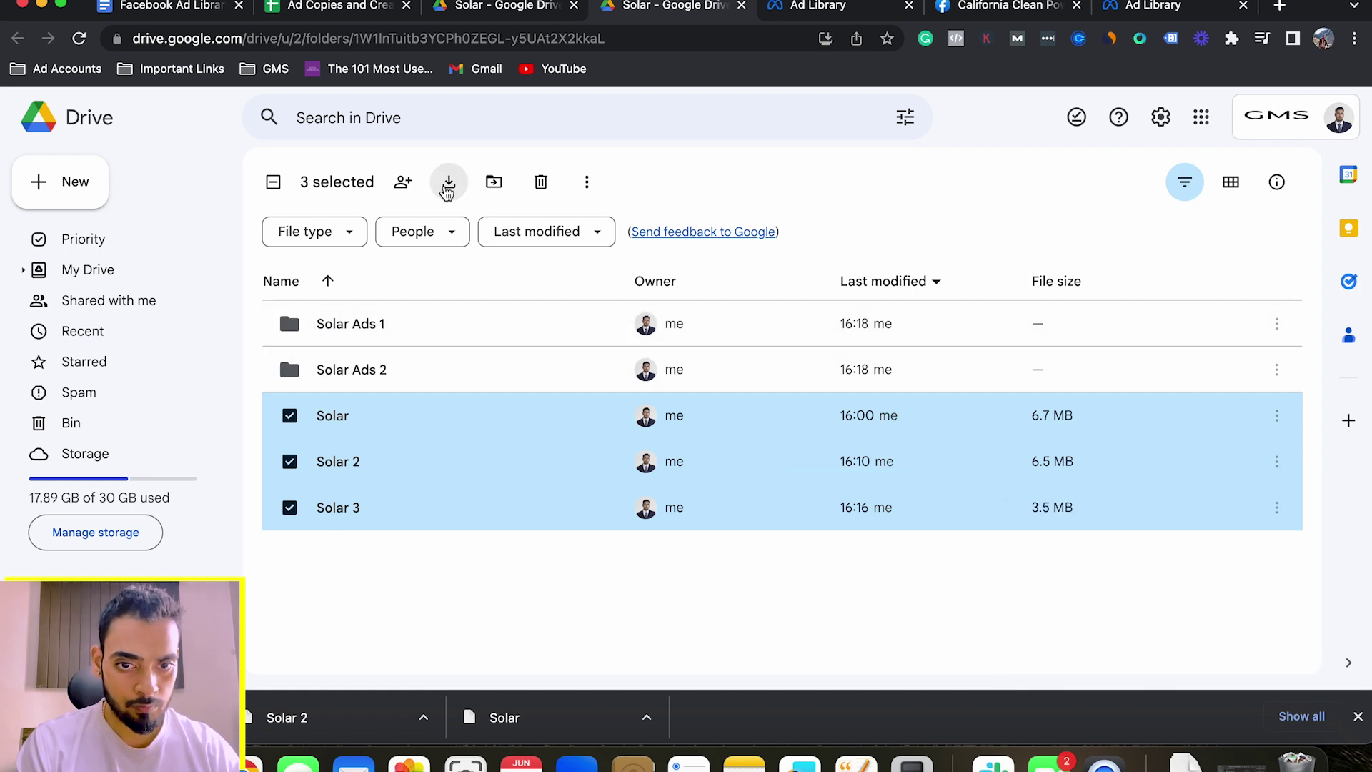
pyautogui.click(586, 182)
pyautogui.click(659, 345)
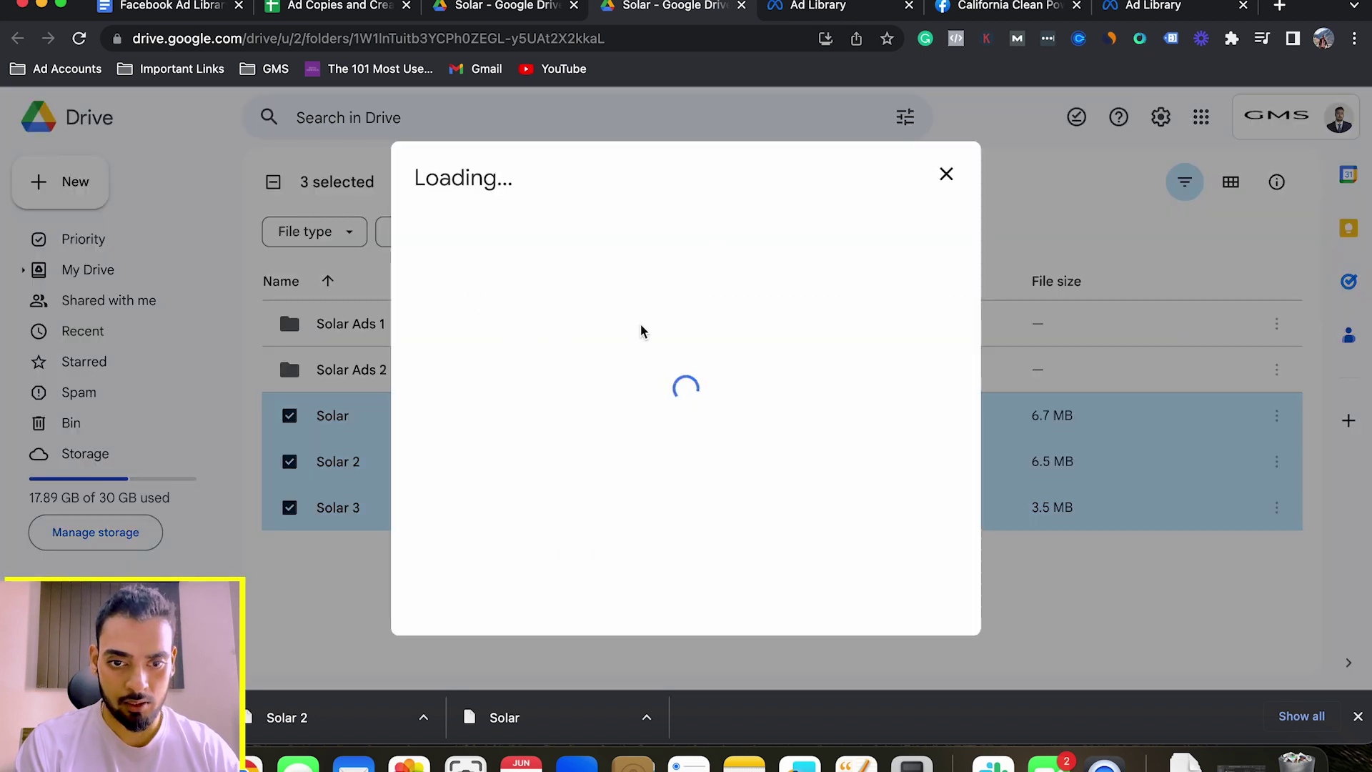
pyautogui.click(498, 314)
pyautogui.click(920, 595)
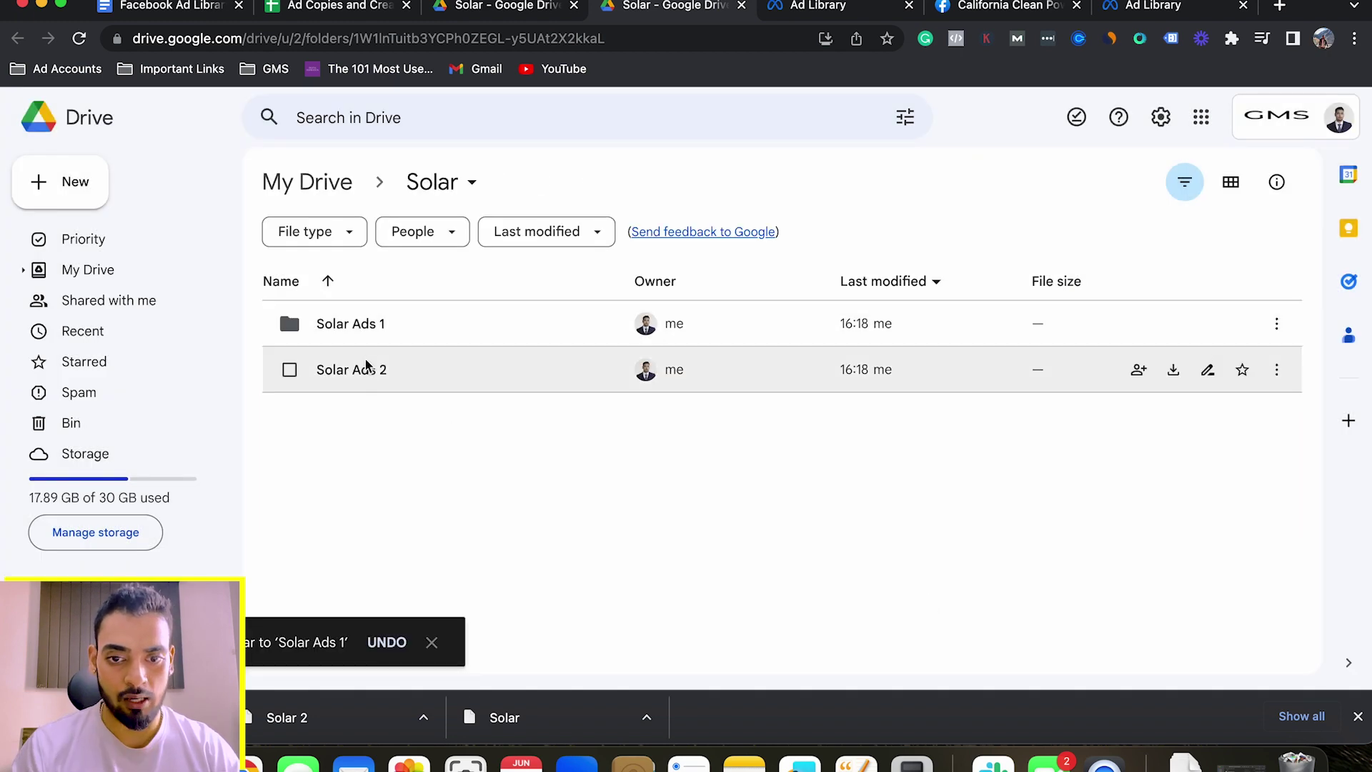
# Open the Solar Ads 2 folder, and save the A-Team ad's video from the Ad Library as "Solar 11" in Downloads
pyautogui.click(368, 374)
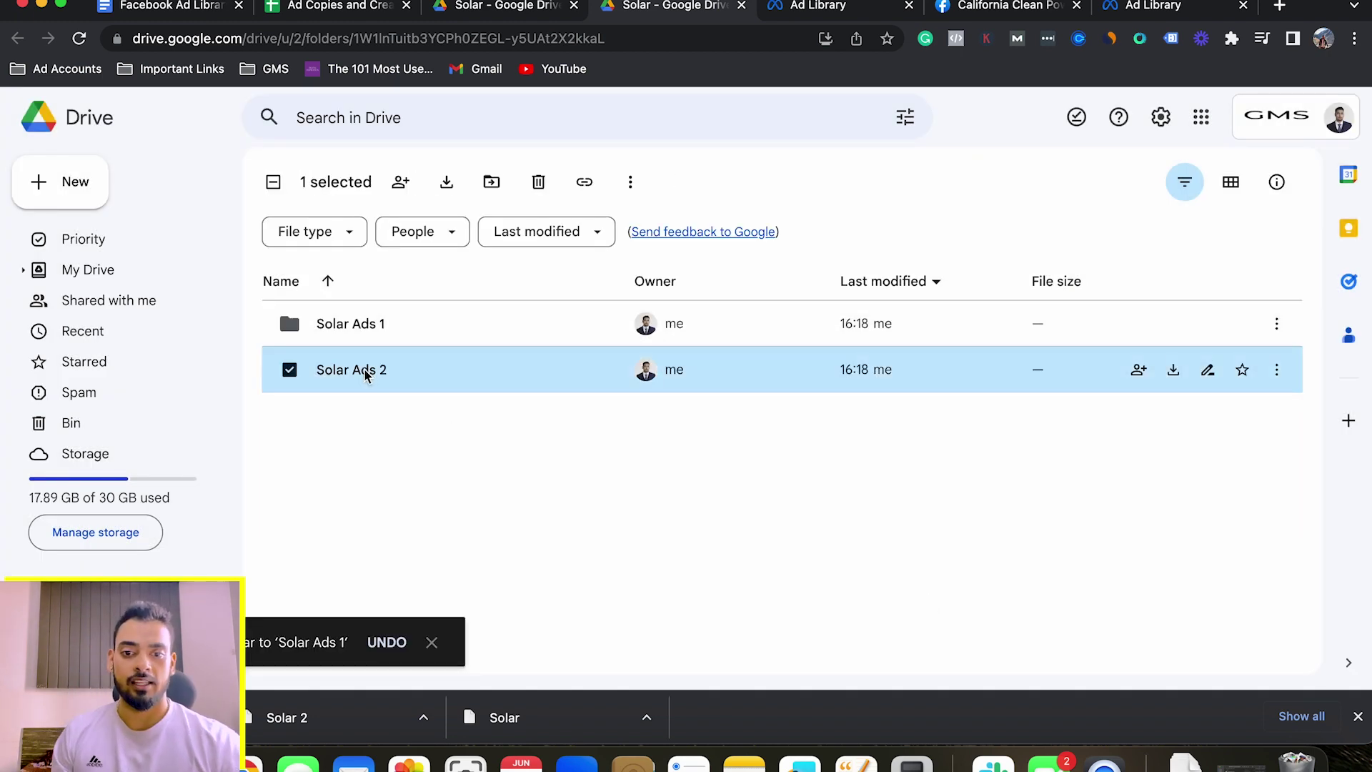
pyautogui.doubleClick(366, 376)
pyautogui.click(805, 8)
pyautogui.scroll(-3, 325, 424)
pyautogui.scroll(3, 221, 432)
pyautogui.click(200, 405)
pyautogui.scroll(1, 201, 436)
pyautogui.rightClick(202, 456)
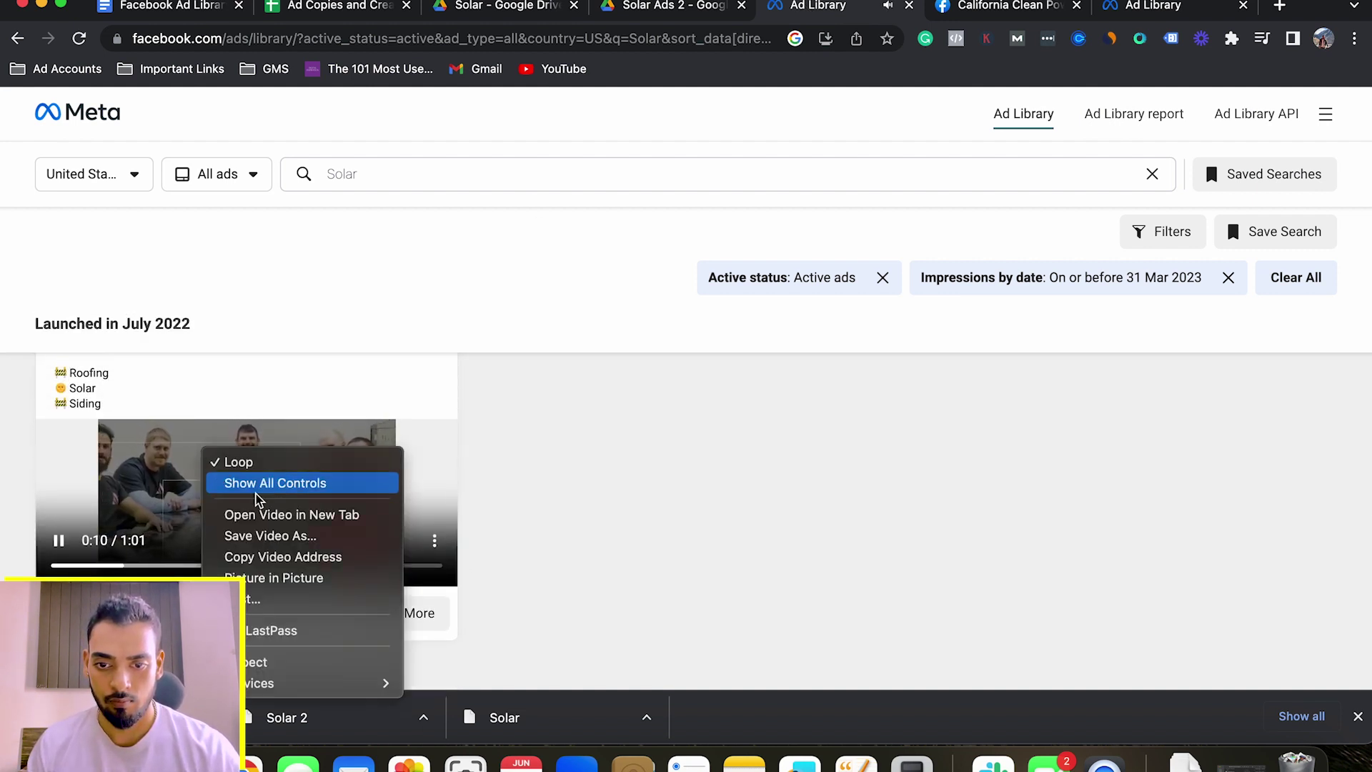
pyautogui.click(269, 536)
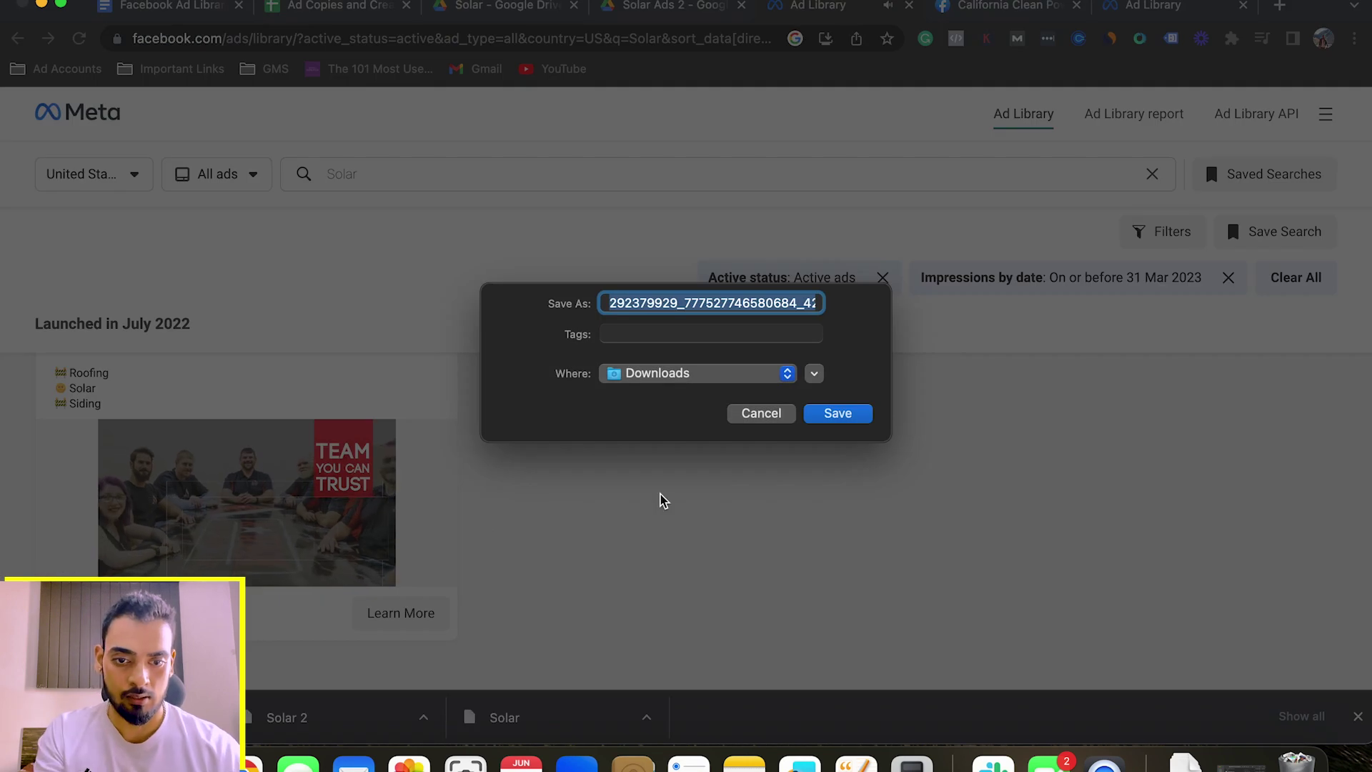
pyautogui.write('Solar ')
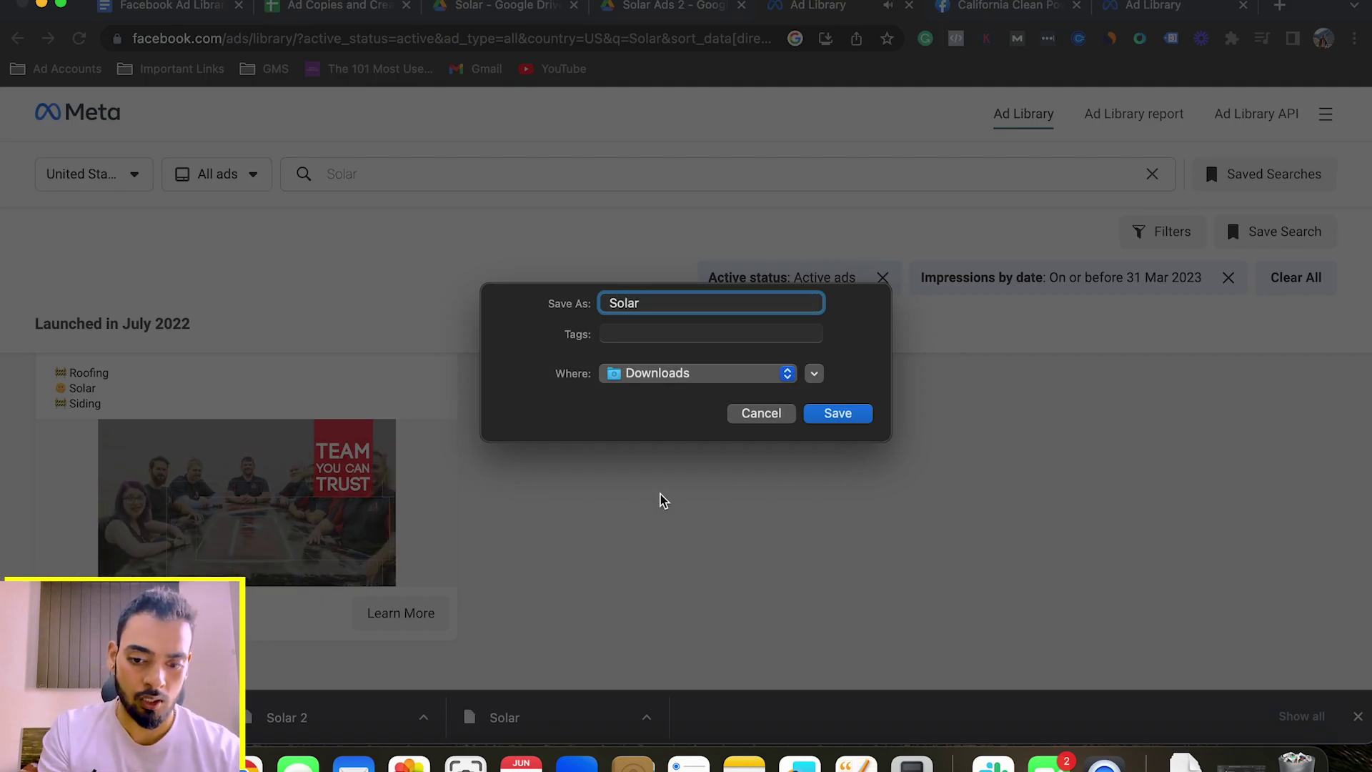
pyautogui.write('12')
pyautogui.press('BackSpace')
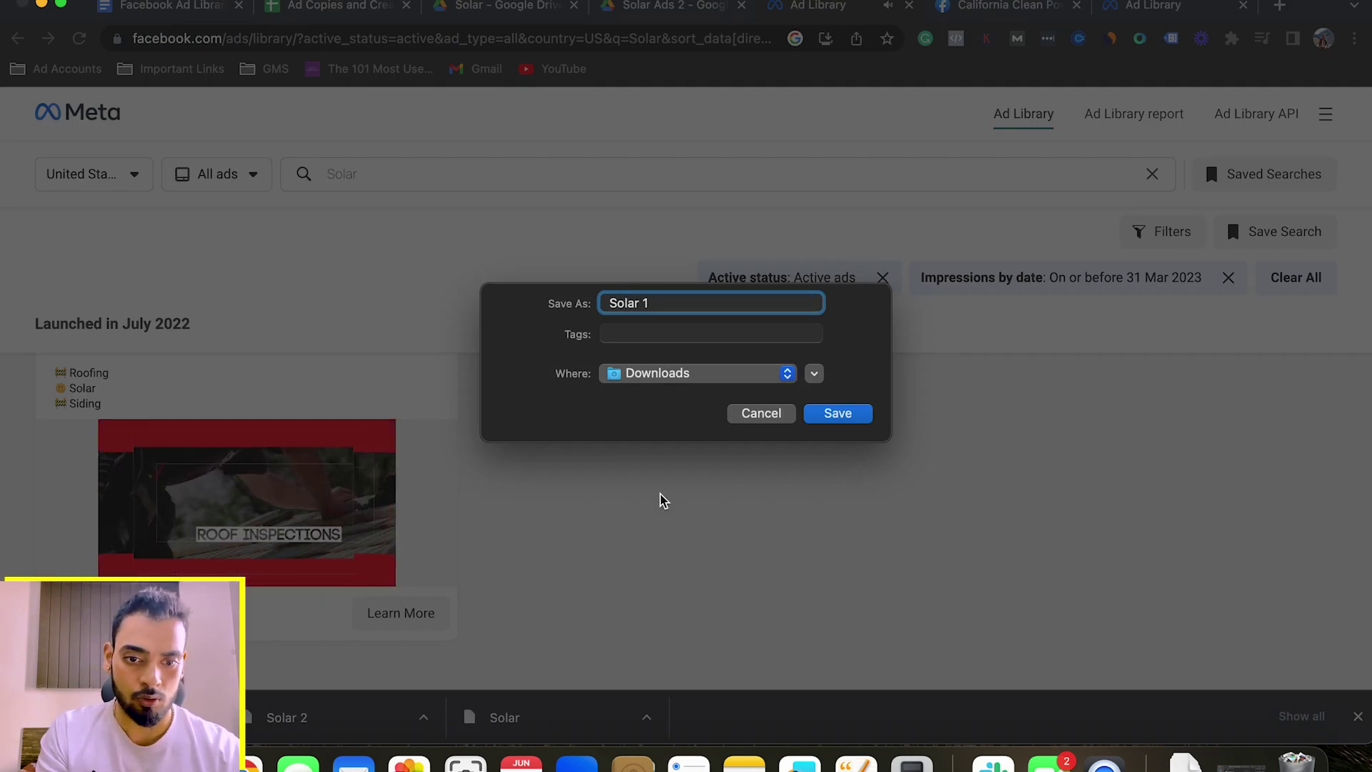
pyautogui.press('BackSpace')
pyautogui.write('11')
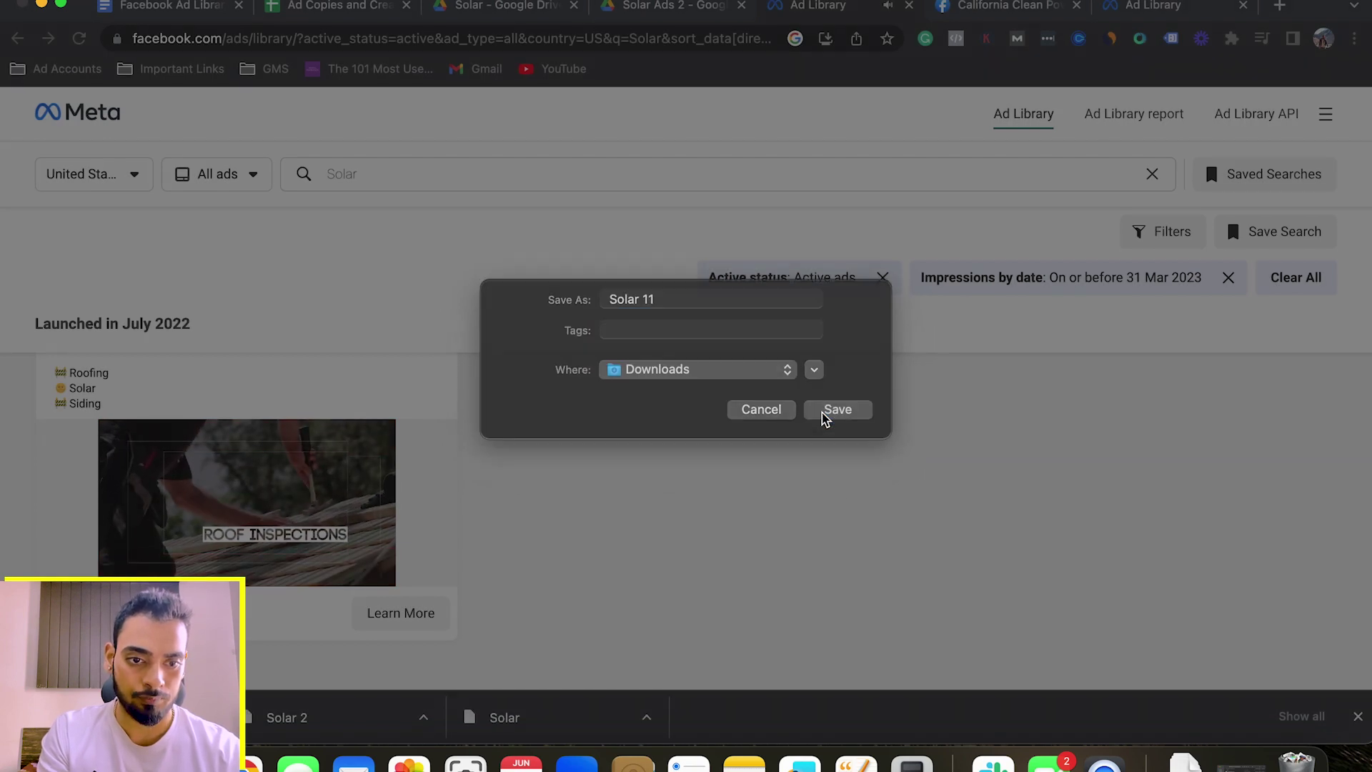
# Finish saving the Solar 11 video to Downloads, and upload it to the Solar Ads 2 folder in Google Drive
pyautogui.click(824, 414)
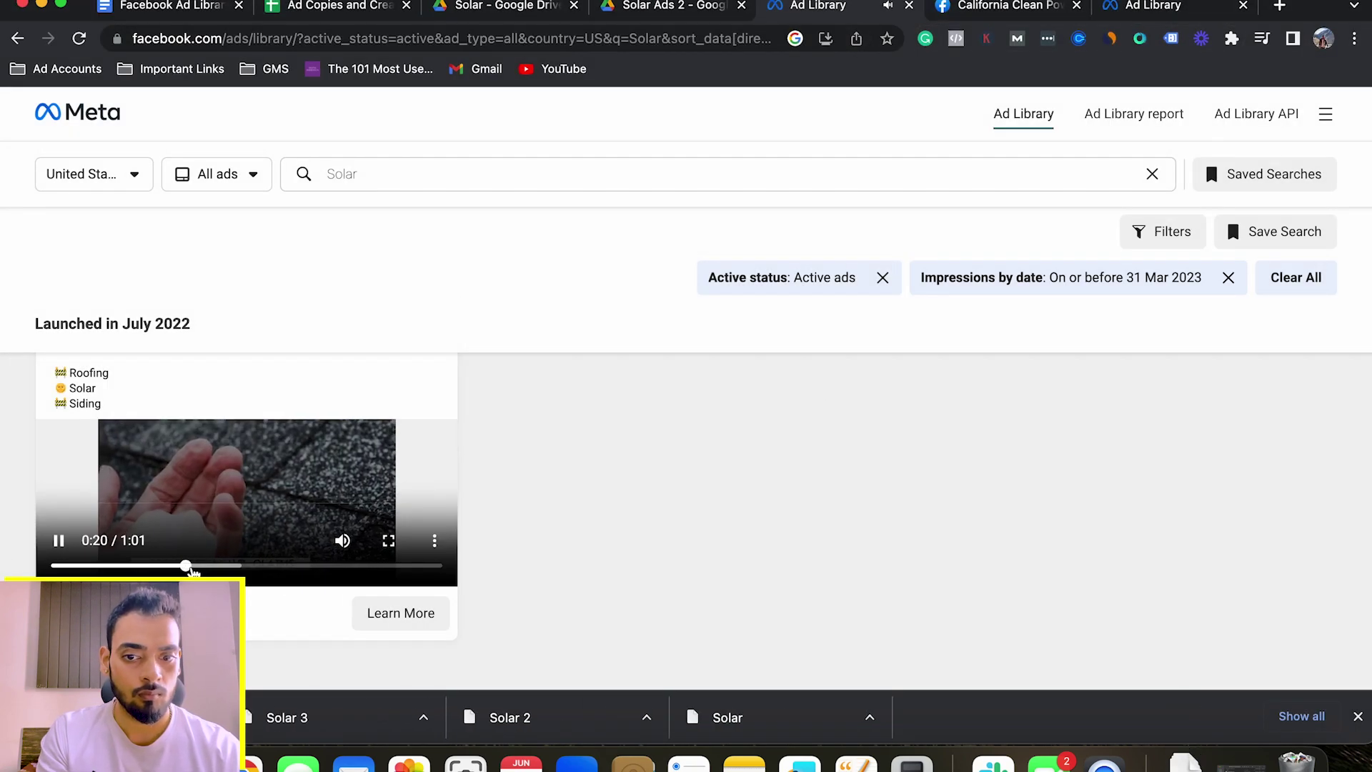
pyautogui.click(679, 10)
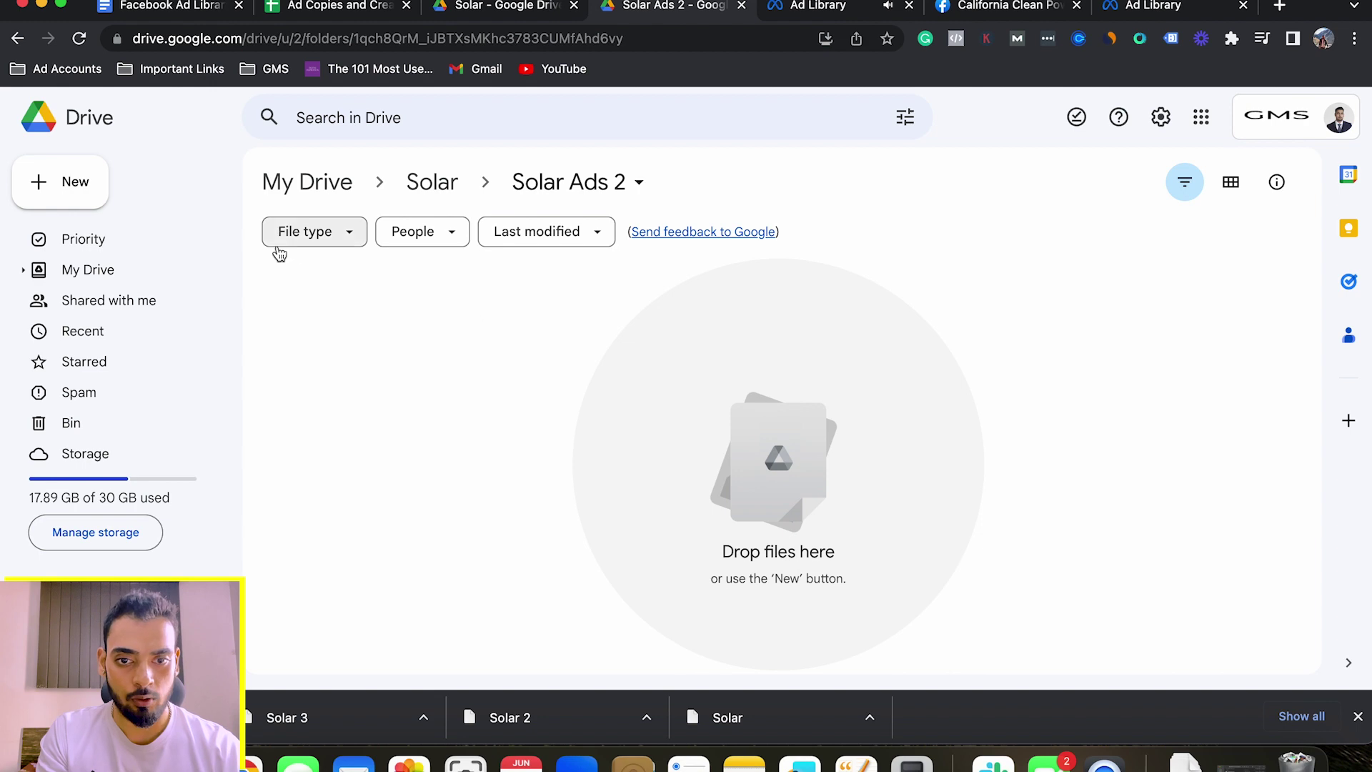
pyautogui.click(73, 182)
pyautogui.click(111, 243)
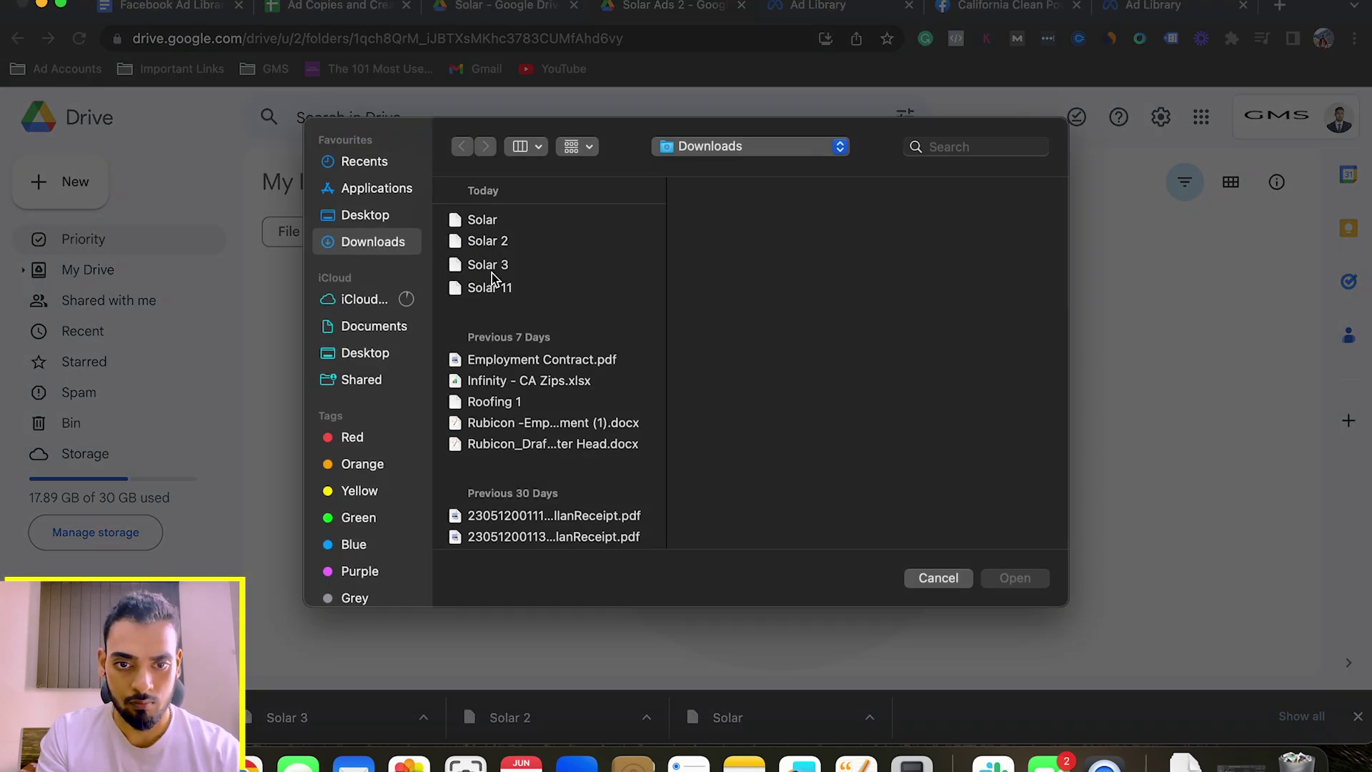
pyautogui.click(489, 293)
pyautogui.click(1014, 579)
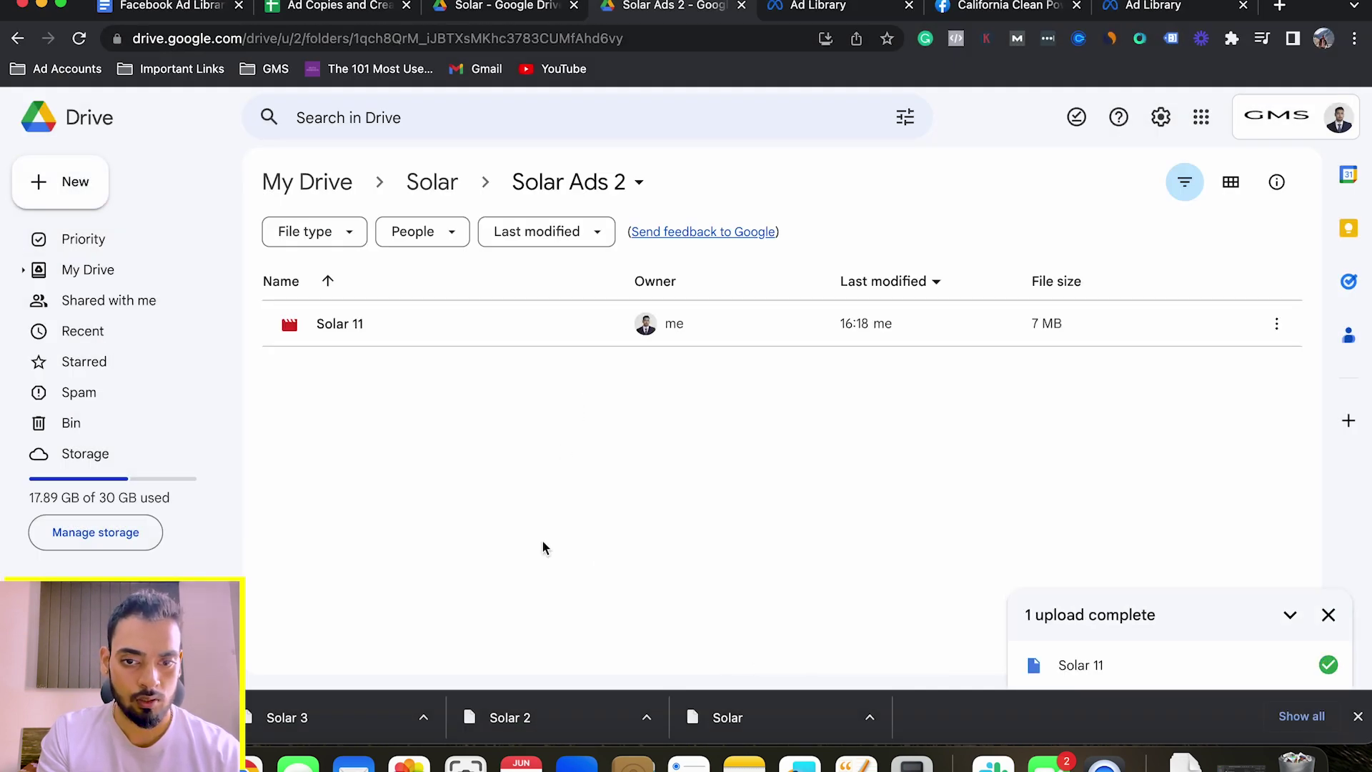
# Copy the Solar Ads 2 folder's link into the Creative Folder cell of row 3 in the Ad Copies and Creative sheet
pyautogui.click(632, 40)
pyautogui.hotkey('ctrl', 'c')
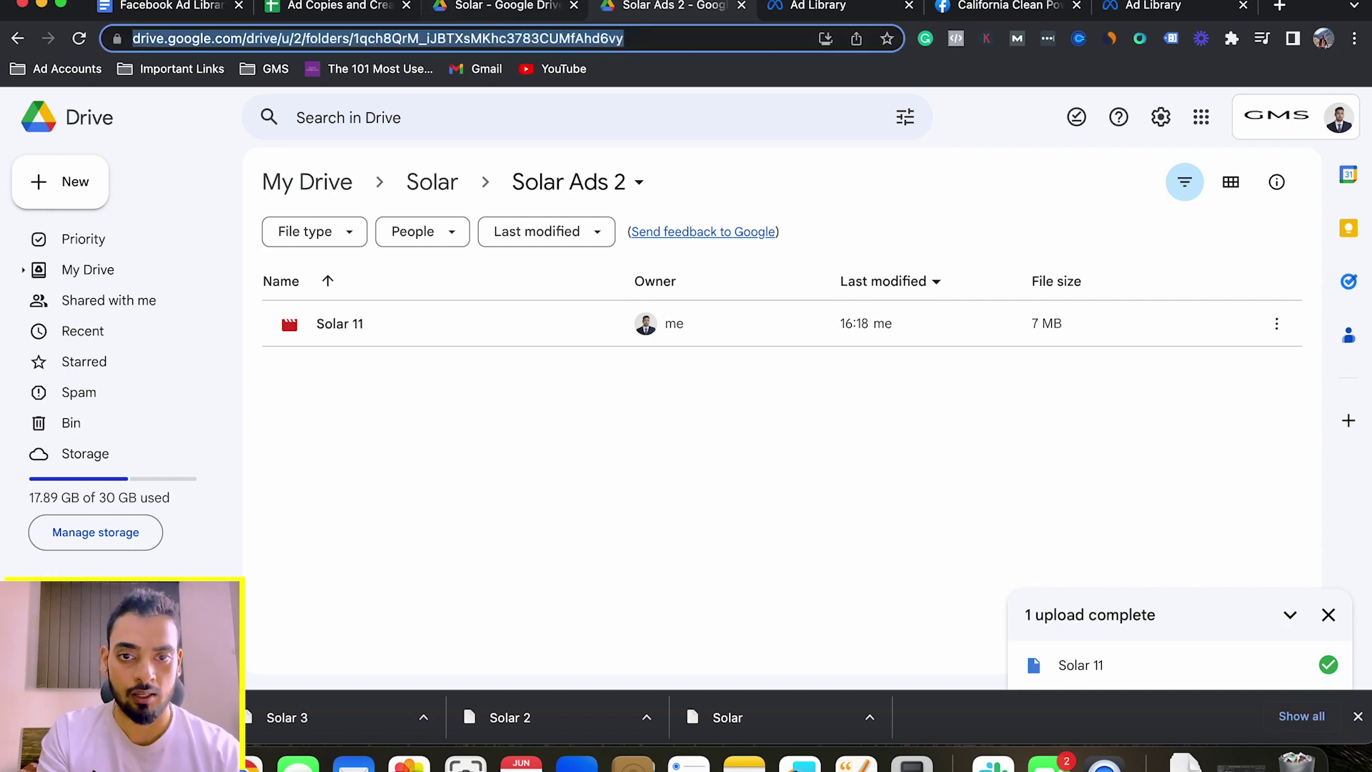
pyautogui.click(350, 5)
pyautogui.scroll(-3, 708, 583)
pyautogui.hotkey('ctrl', 'v')
pyautogui.press('Return')
pyautogui.scroll(3, 618, 442)
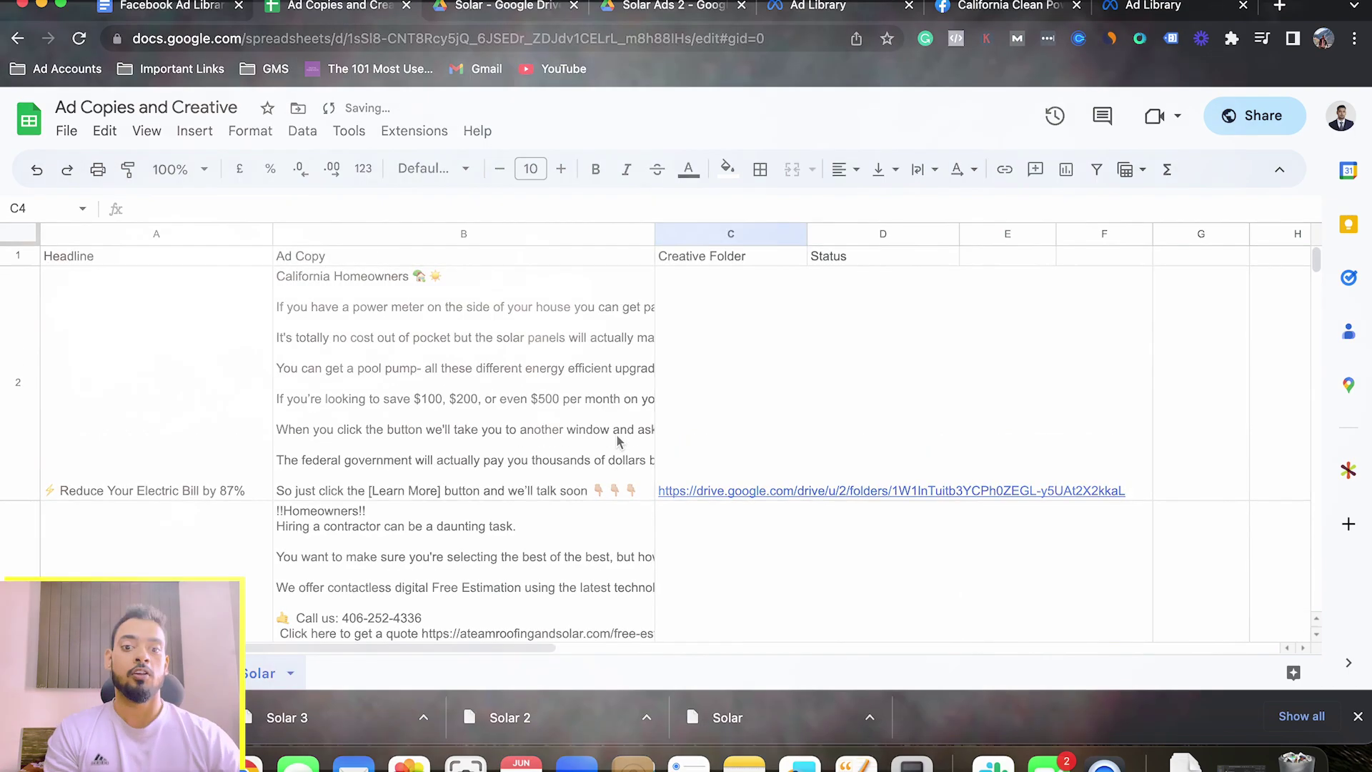